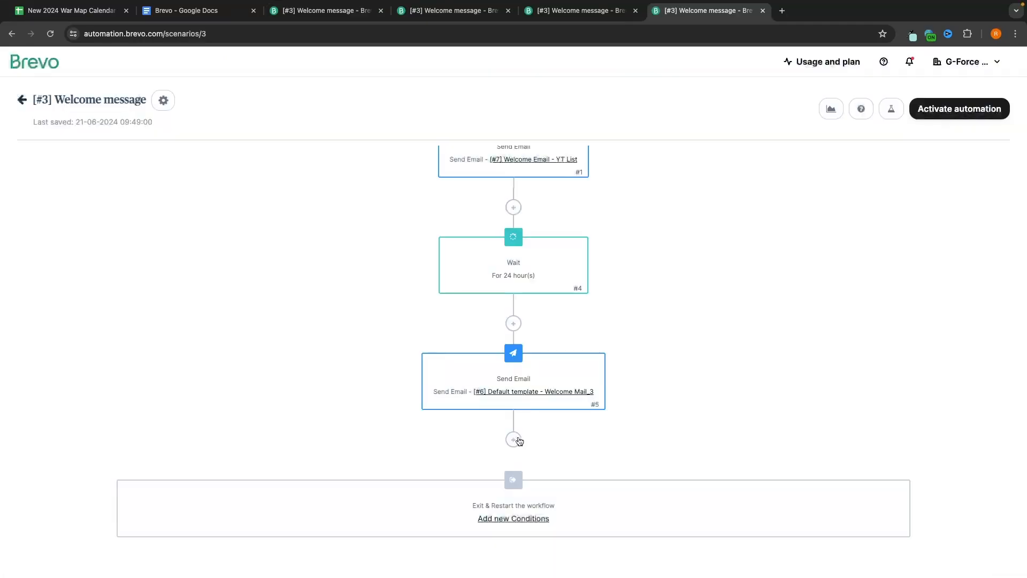
Step: Add a Wait until condition step to the workflow from the Add a step list
left_click(519, 440)
scroll(508, 325, "down", 2)
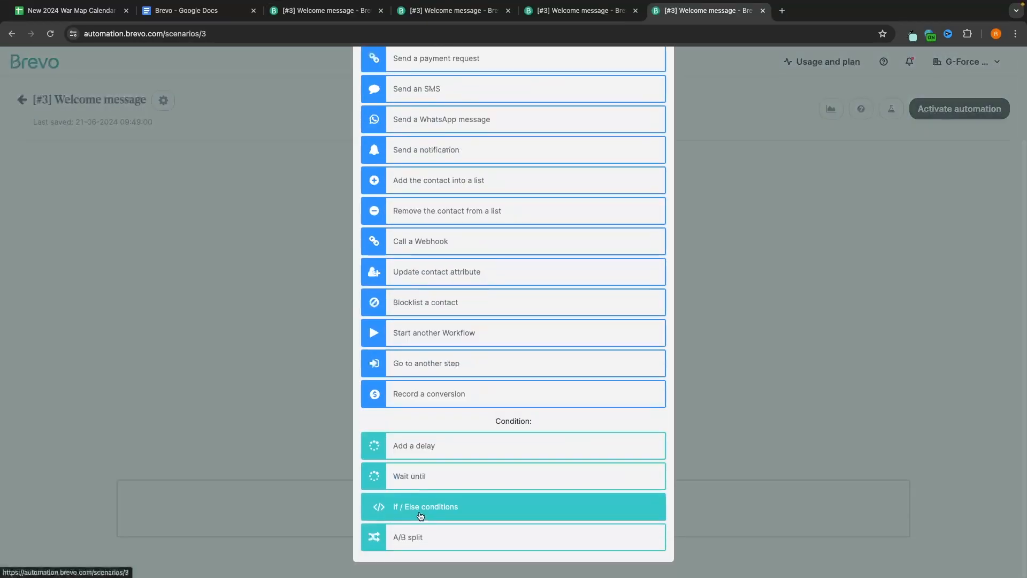
left_click(413, 477)
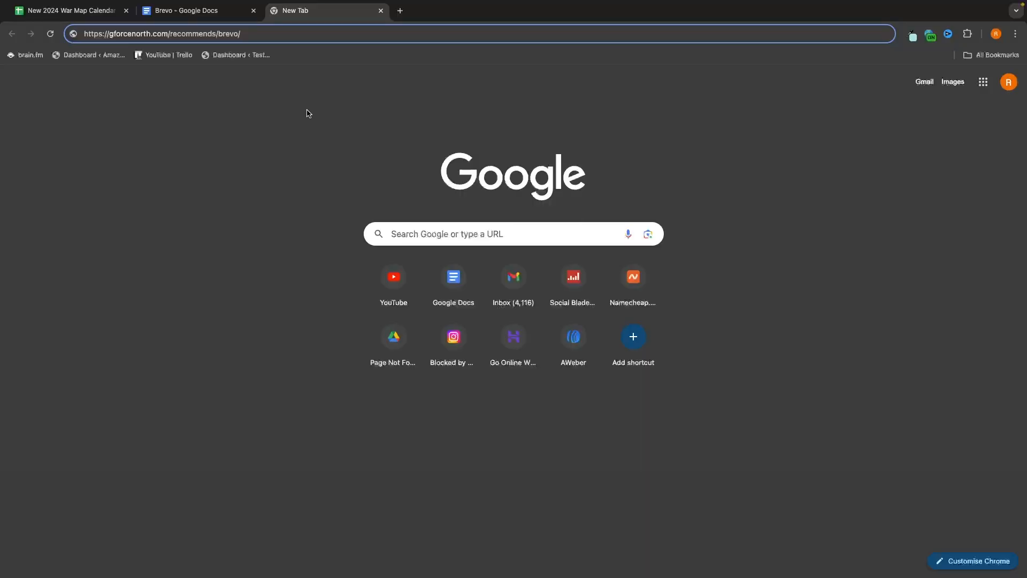
left_click_drag(109, 35, 298, 35)
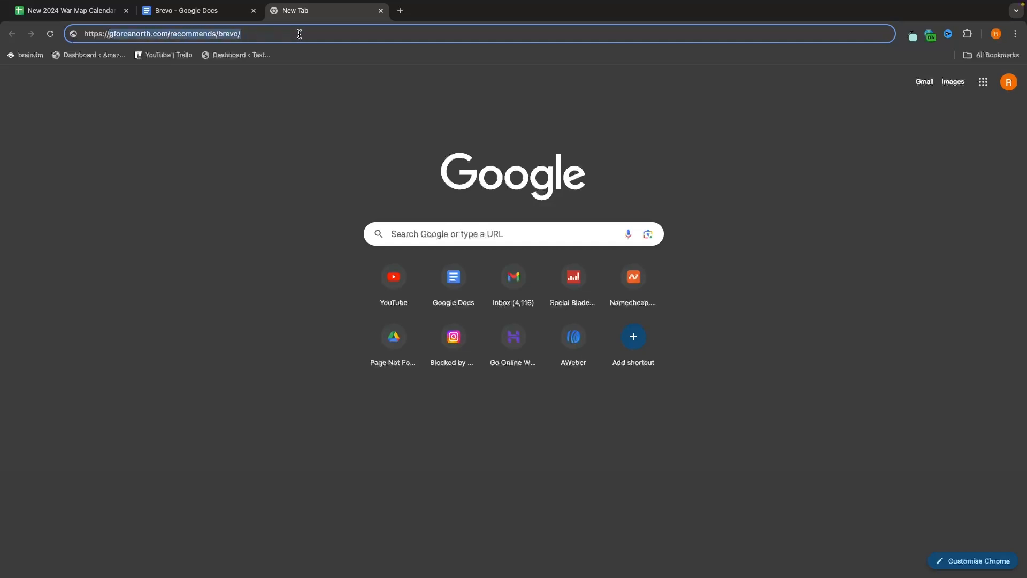
left_click(298, 34)
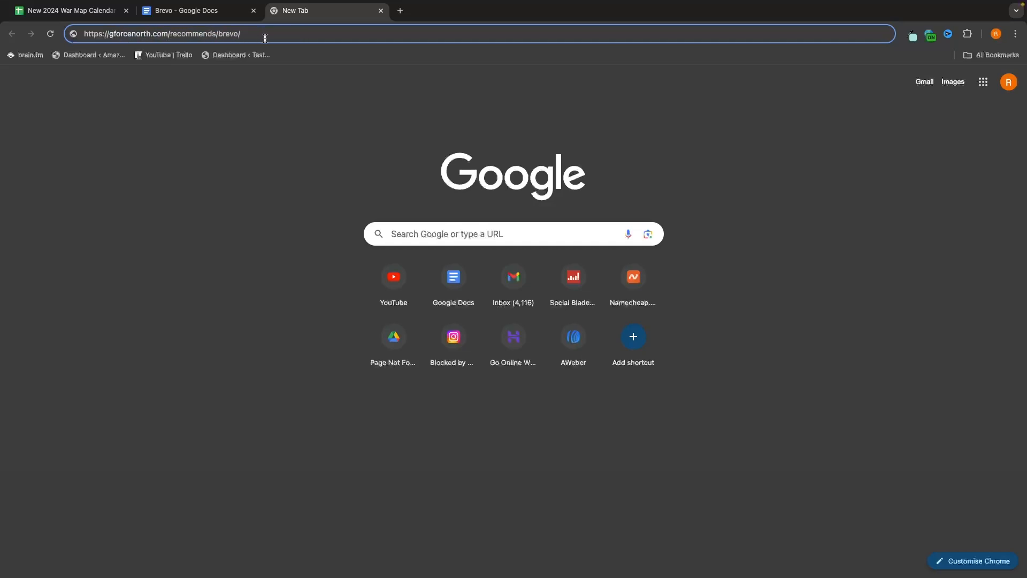
key("Return")
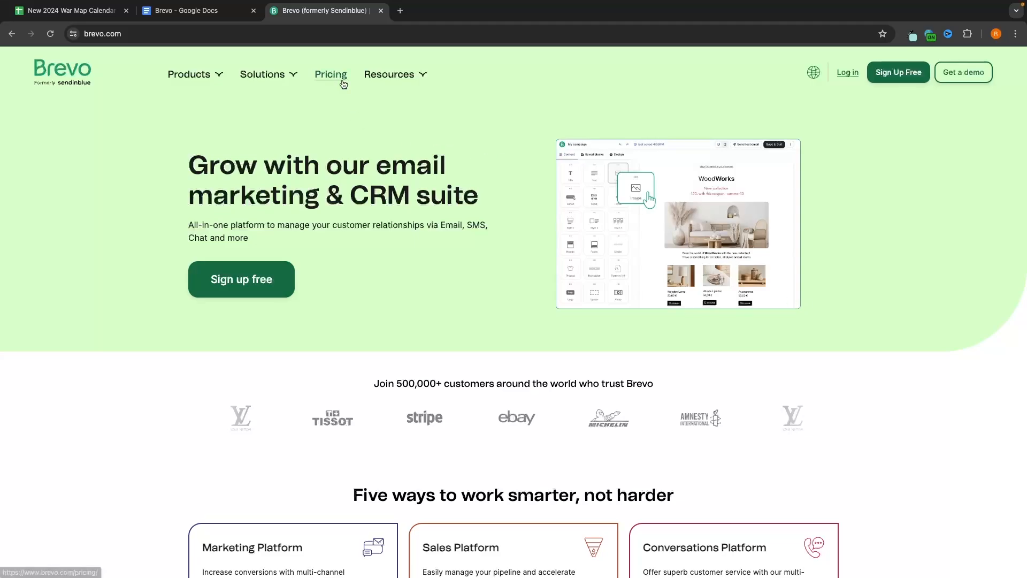
left_click(324, 78)
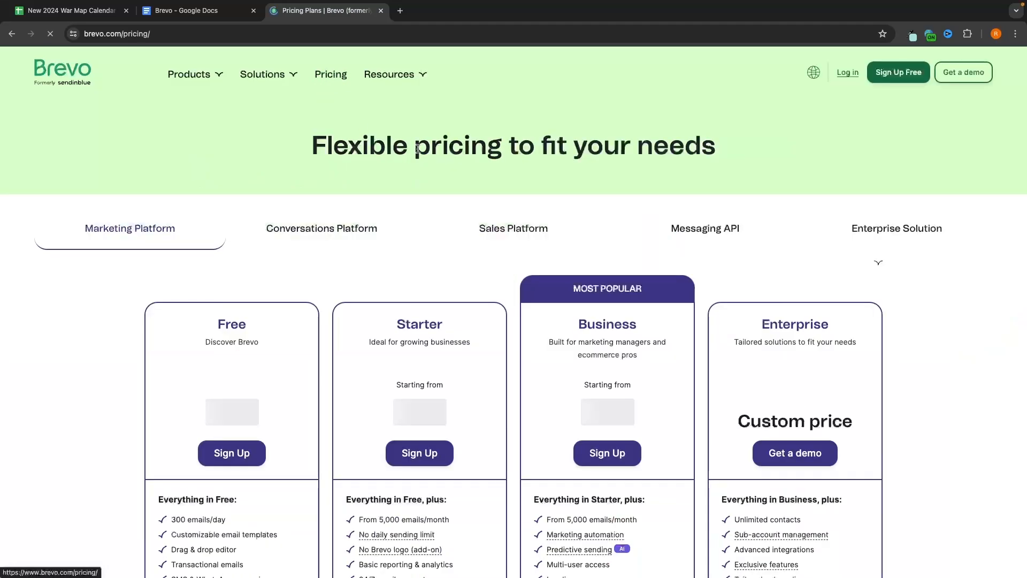
scroll(672, 240, "down", 2)
scroll(671, 240, "down", 10)
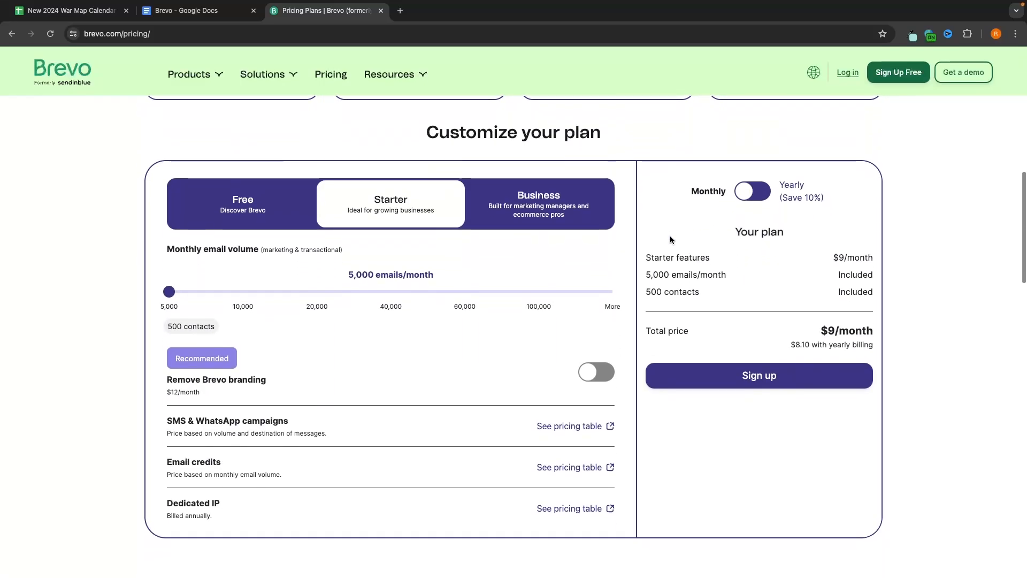
scroll(670, 236, "up", 7)
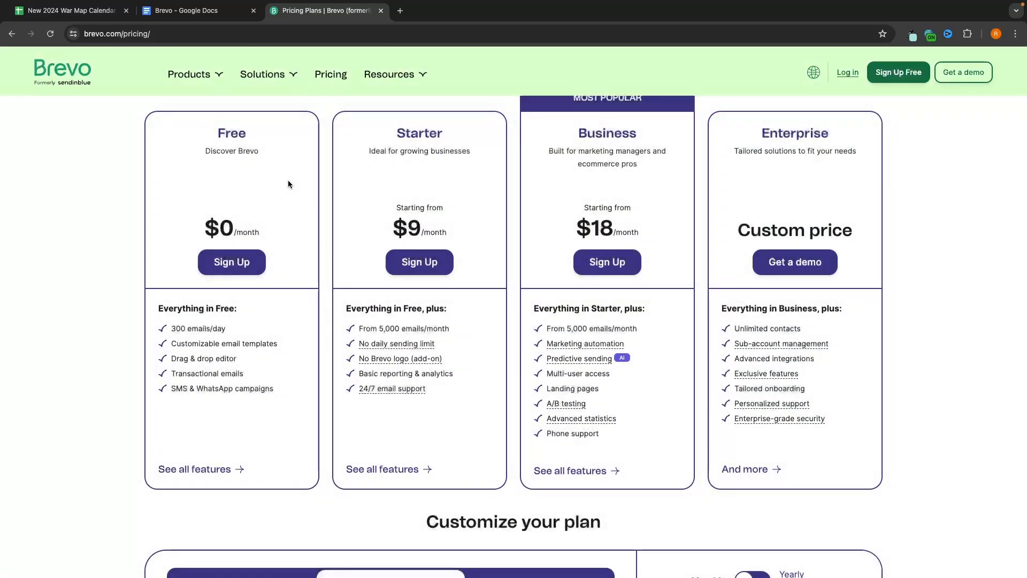
scroll(473, 129, "up", 1)
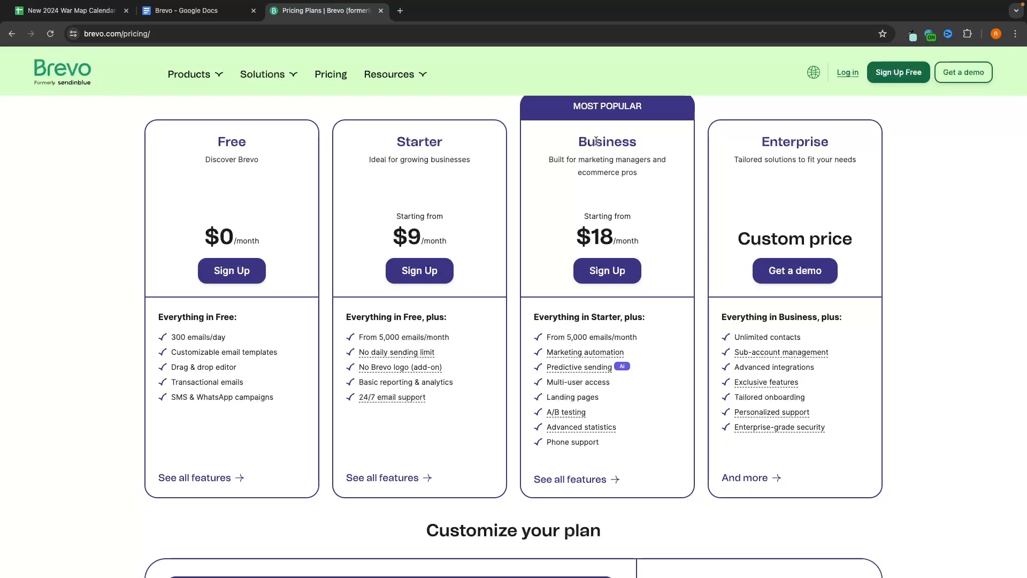
scroll(599, 270, "down", 7)
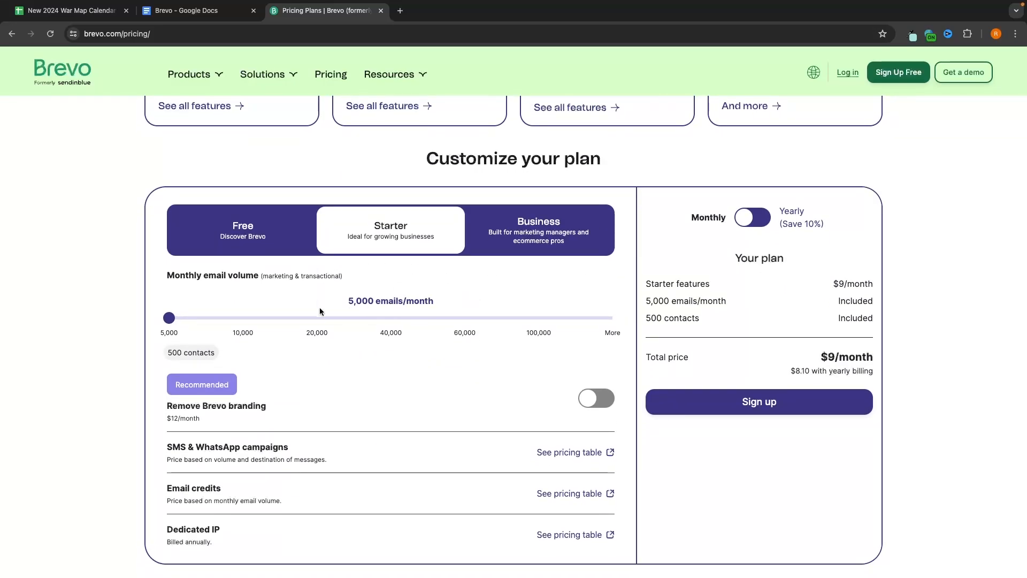
scroll(436, 396, "up", 8)
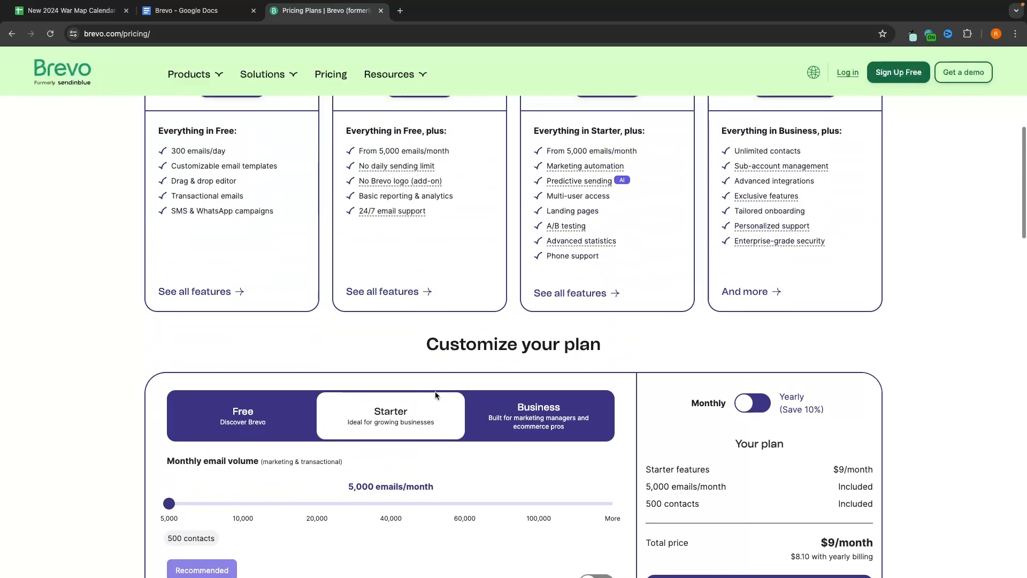
scroll(367, 165, "down", 1)
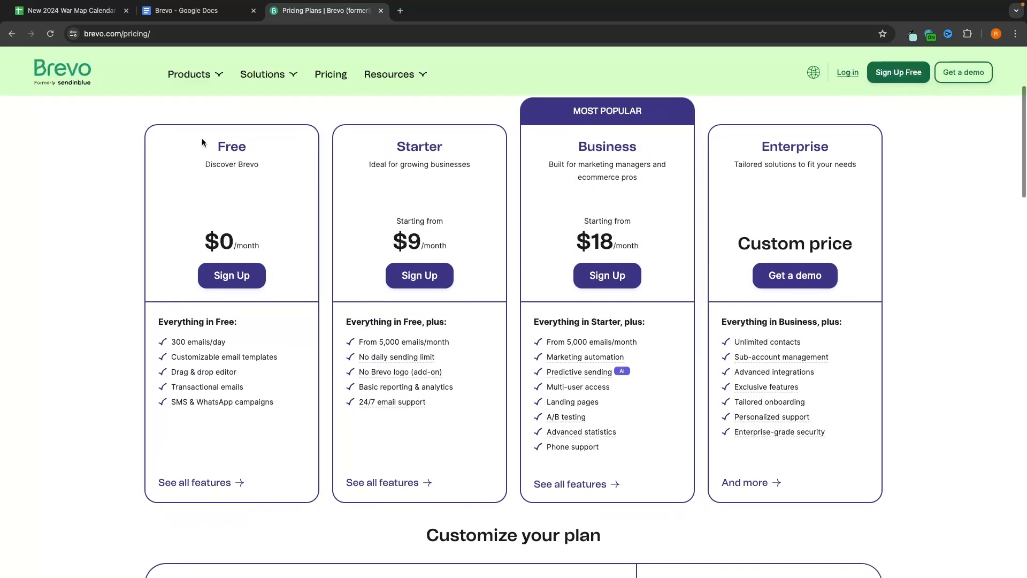
scroll(367, 417, "down", 1)
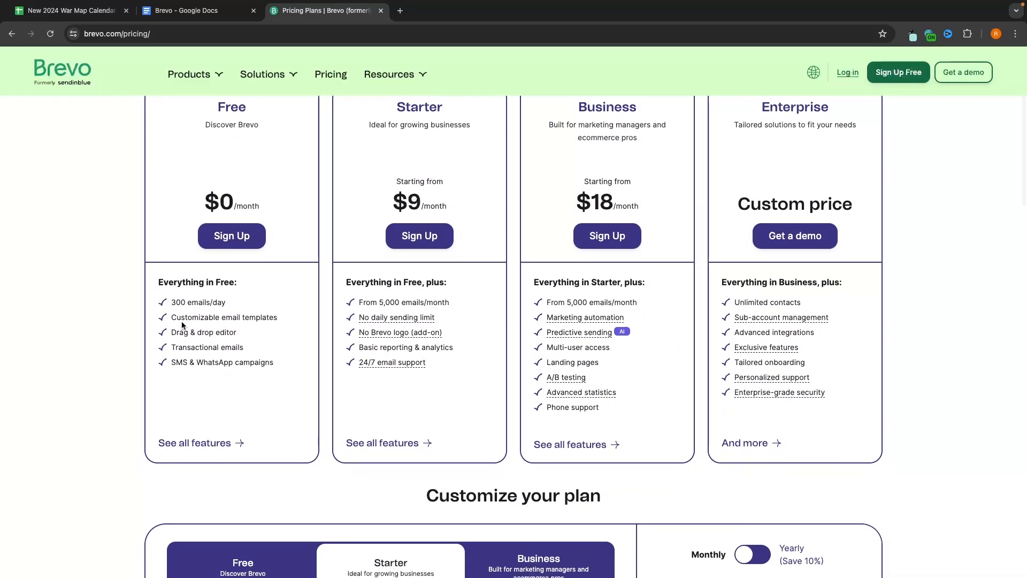
scroll(176, 330, "up", 1)
left_click_drag(172, 340, 319, 343)
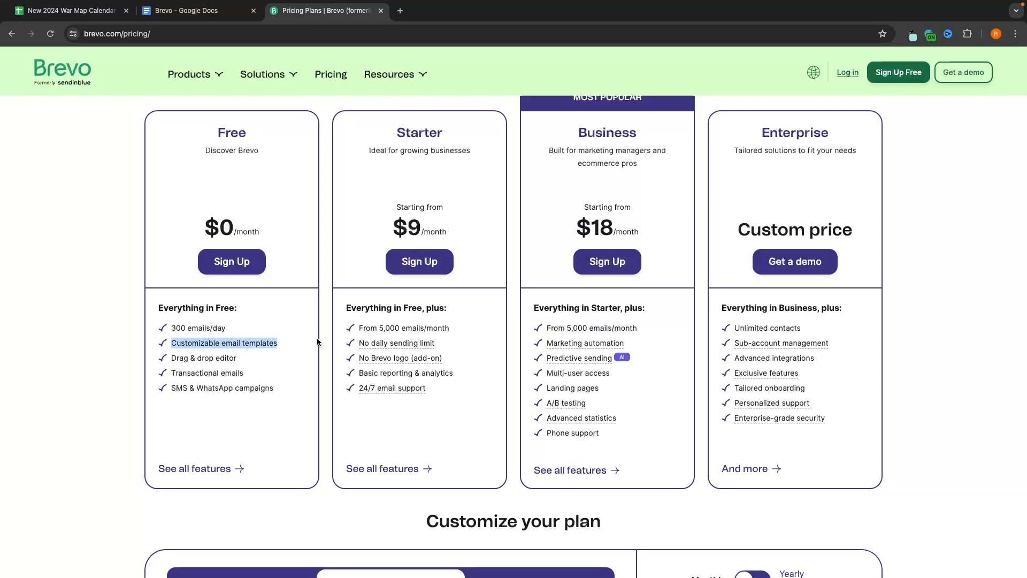
left_click(290, 344)
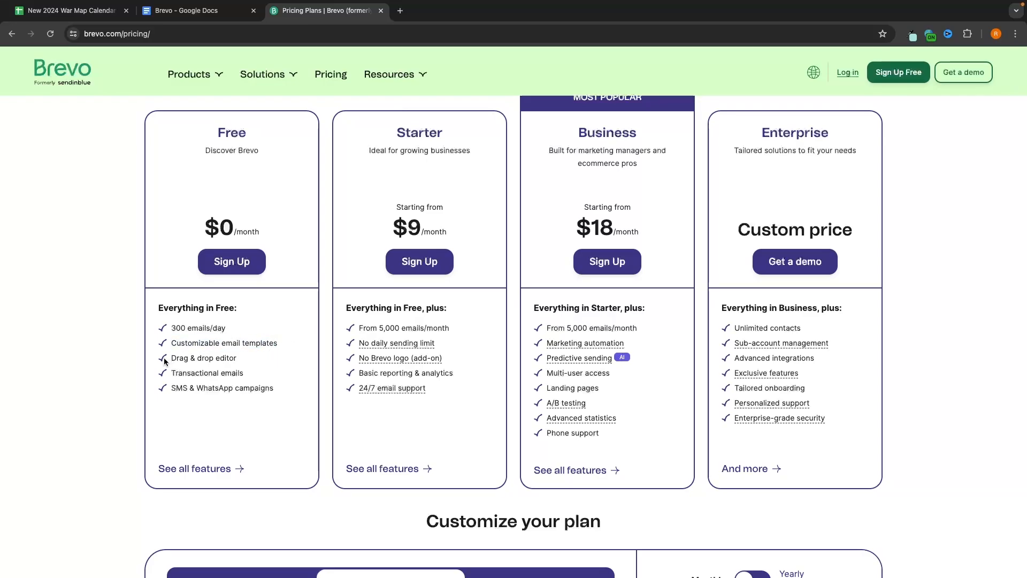
left_click_drag(165, 361, 247, 363)
left_click(262, 369)
left_click_drag(165, 375, 244, 375)
left_click_drag(173, 389, 281, 393)
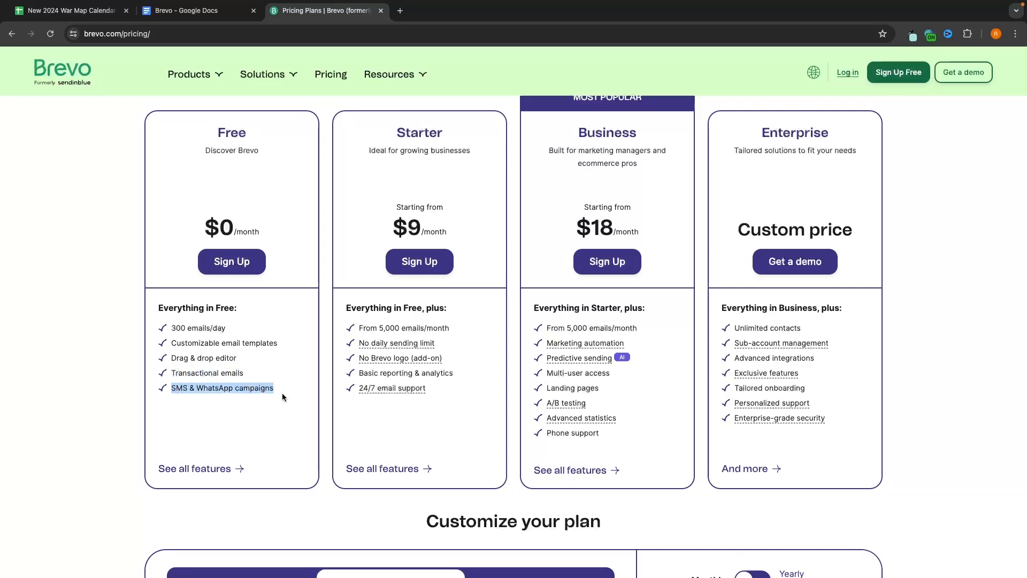
left_click(290, 391)
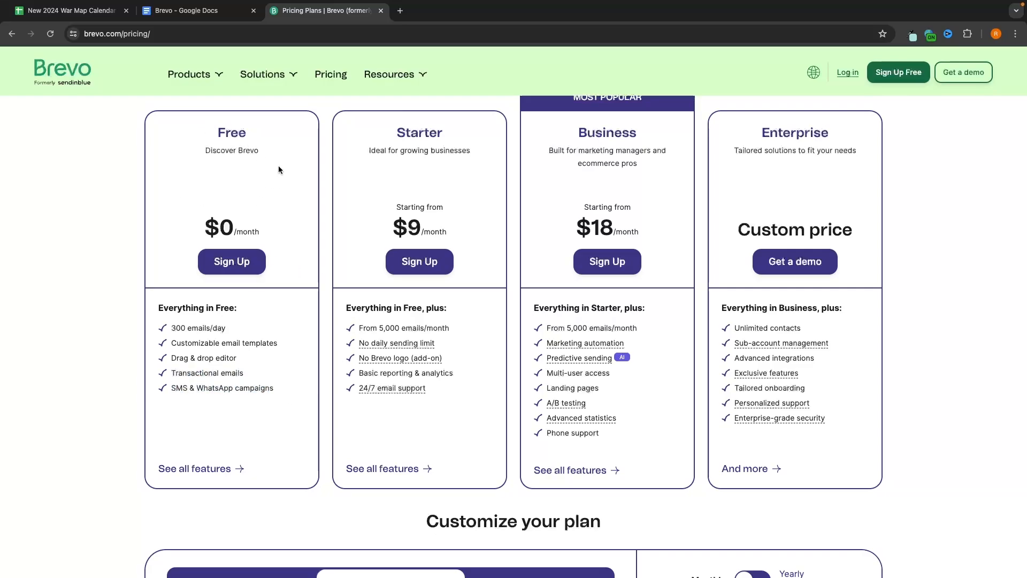
left_click_drag(170, 328, 255, 330)
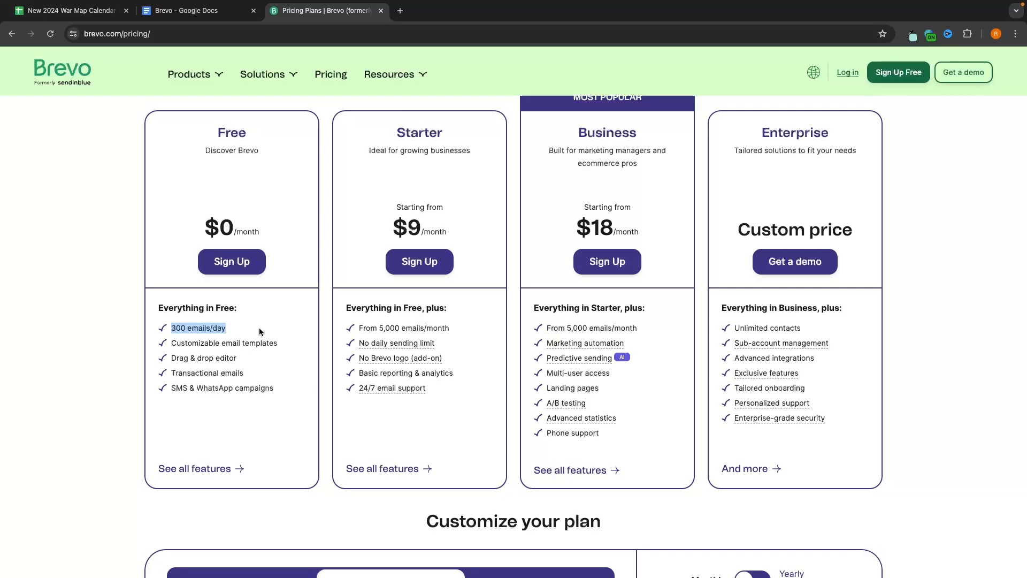
left_click_drag(358, 328, 435, 327)
left_click(468, 328)
scroll(494, 333, "down", 5)
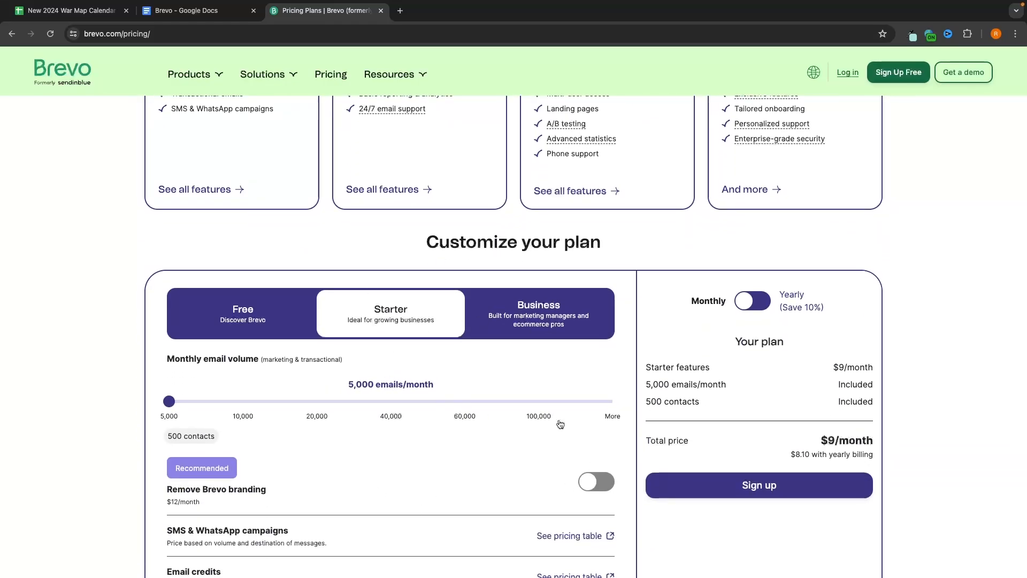
scroll(624, 346, "up", 5)
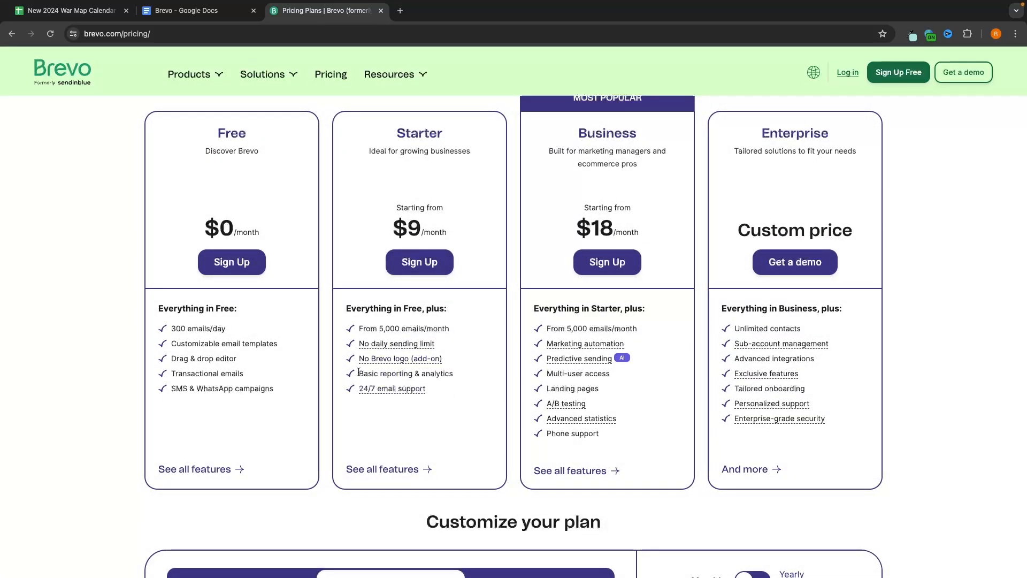
left_click_drag(357, 373, 466, 370)
left_click(390, 403)
mouse_move(603, 362)
left_click_drag(554, 376, 655, 379)
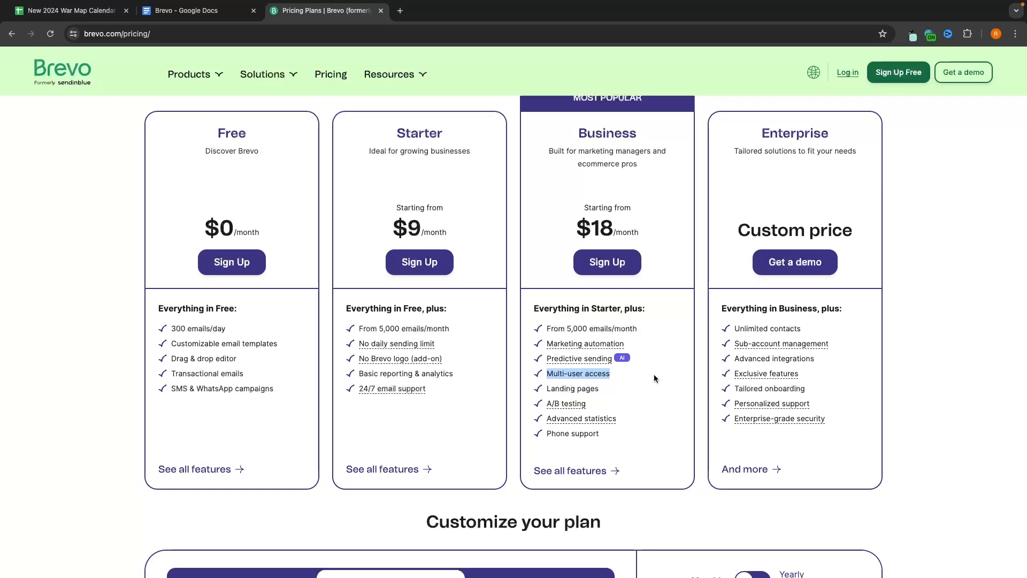
left_click(595, 384)
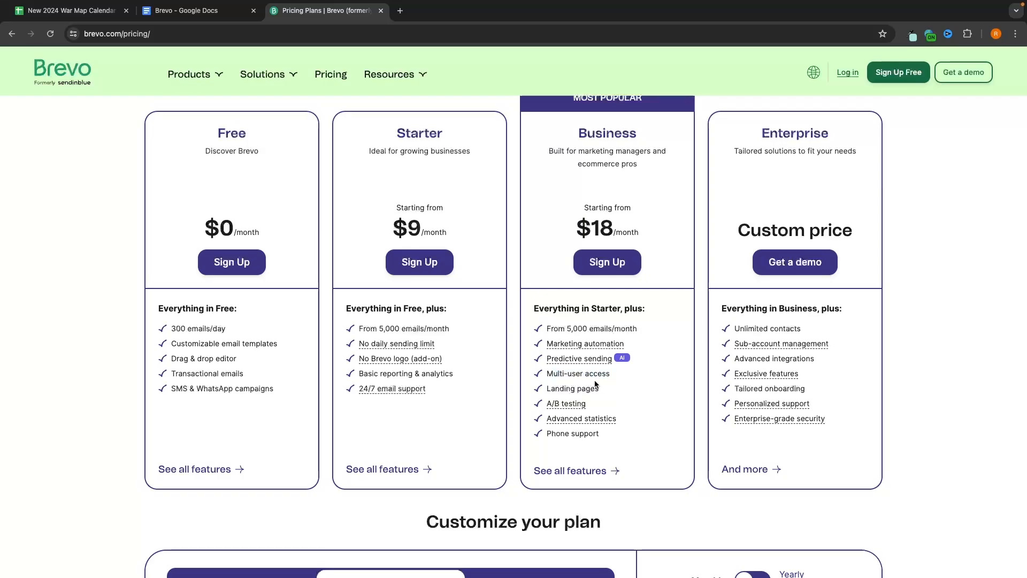
left_click_drag(547, 385, 628, 383)
left_click(628, 383)
mouse_move(544, 402)
left_mouse_down()
mouse_move(624, 404)
mouse_move(535, 418)
left_mouse_up()
left_click(627, 397)
left_click(639, 431)
left_click_drag(639, 431, 532, 436)
left_click(620, 439)
scroll(545, 188, "up", 1)
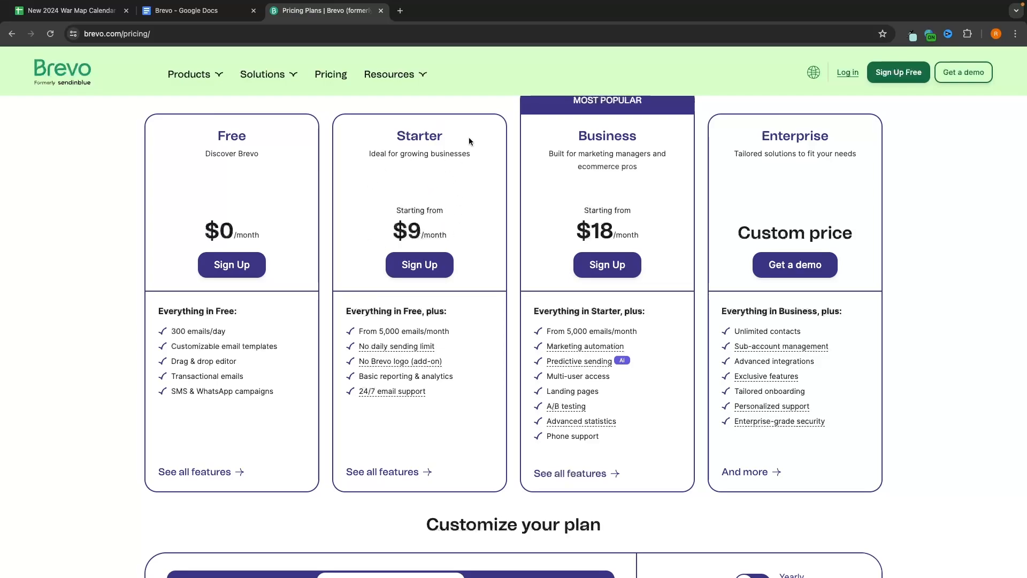
scroll(488, 204, "down", 8)
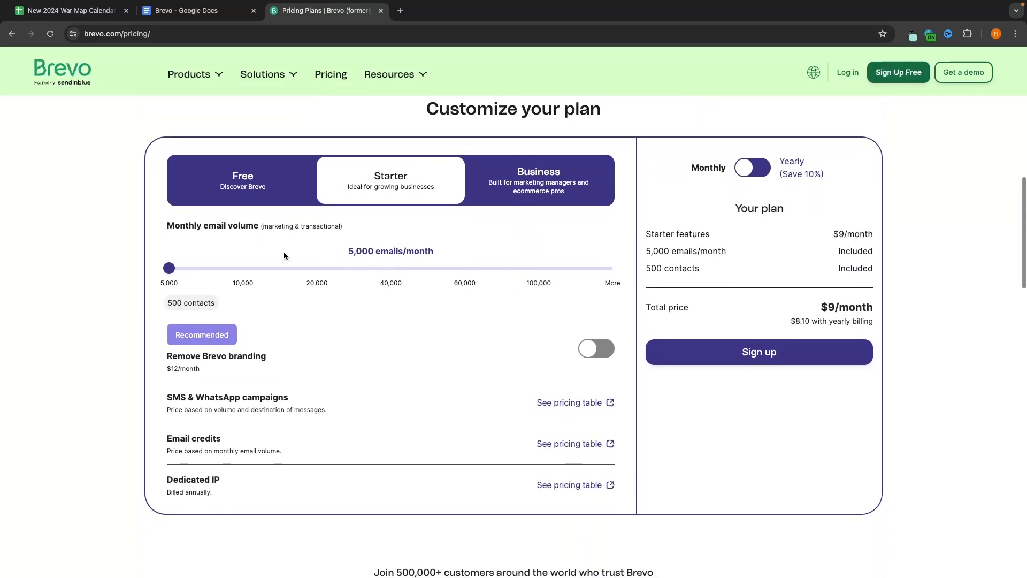
Step: Raise the Starter plan's monthly email volume to 40,000 emails ($39/month)
left_click_drag(169, 268, 457, 257)
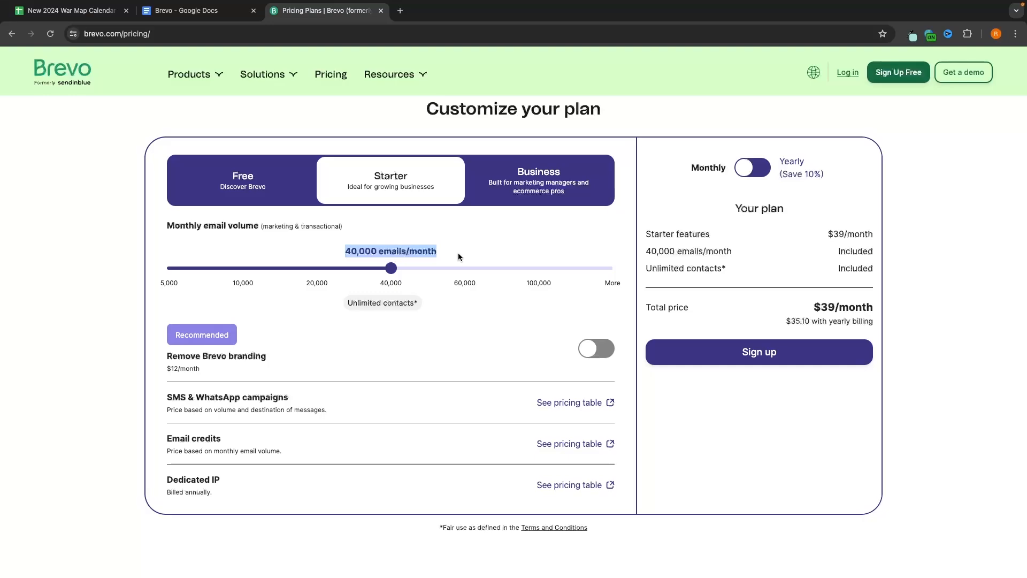
left_click(445, 252)
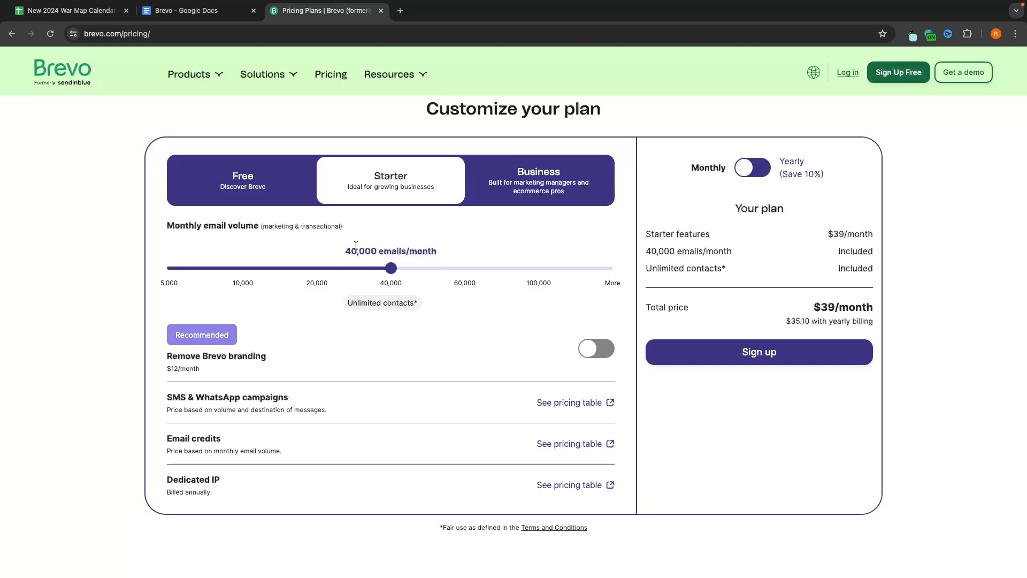
left_click_drag(345, 251, 401, 250)
Step: Toggle the $12/month Remove Brevo branding add-on on and off, then start signing up
left_click_drag(170, 368, 218, 370)
left_click(602, 350)
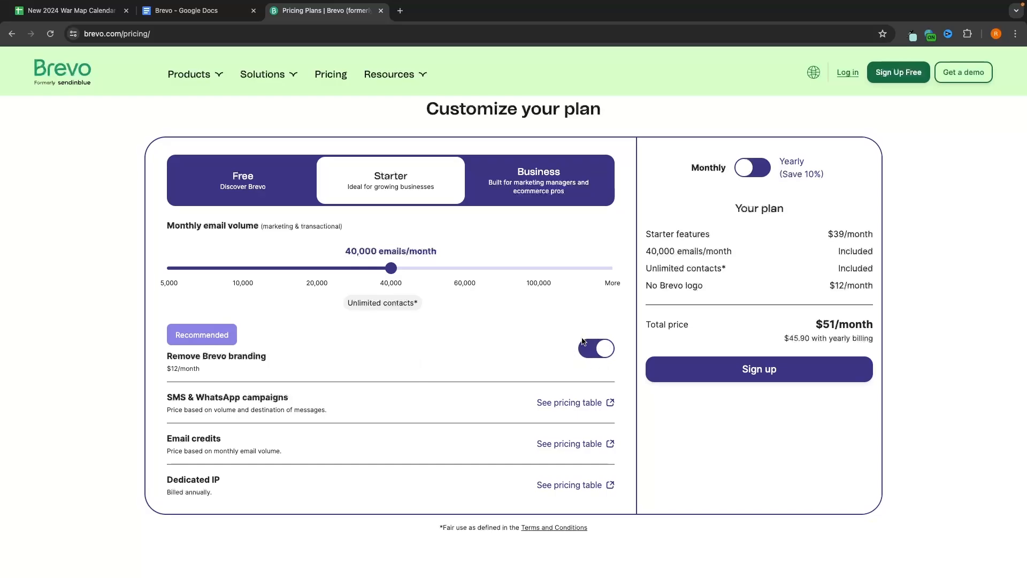
left_click(583, 343)
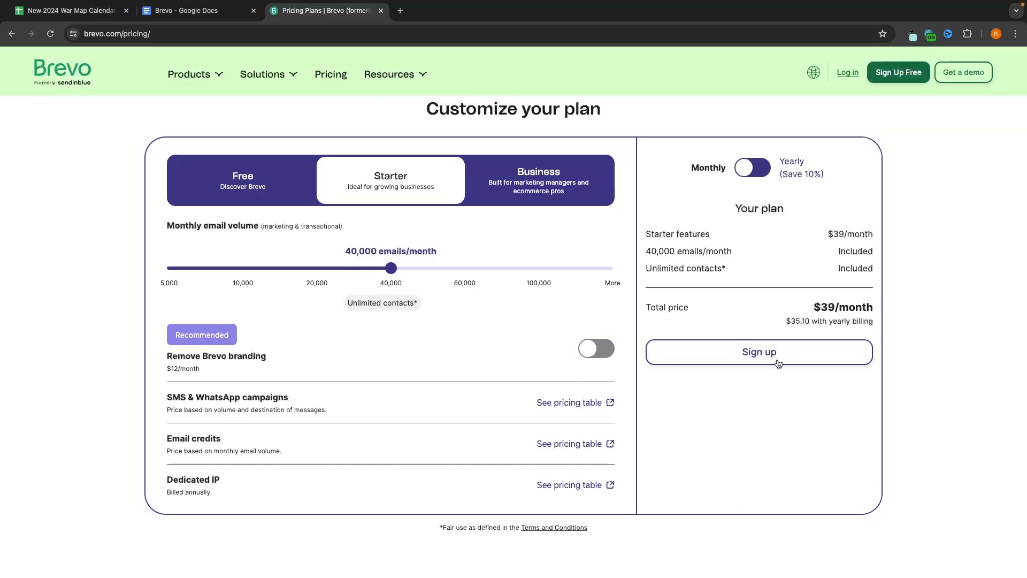
left_click(775, 361)
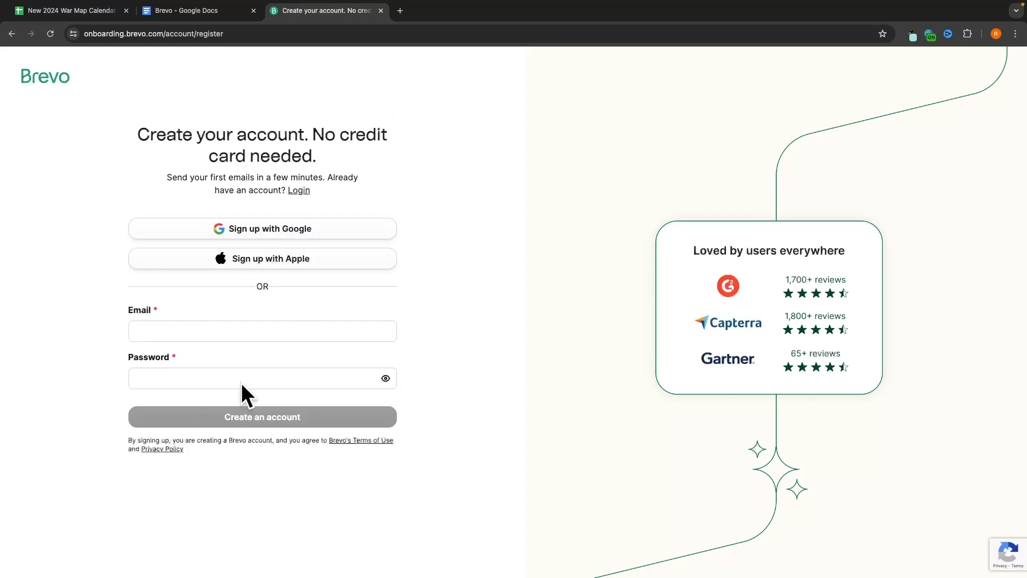
Step: Sign up for Brevo with a Google account and view the Contacts list
left_click(265, 229)
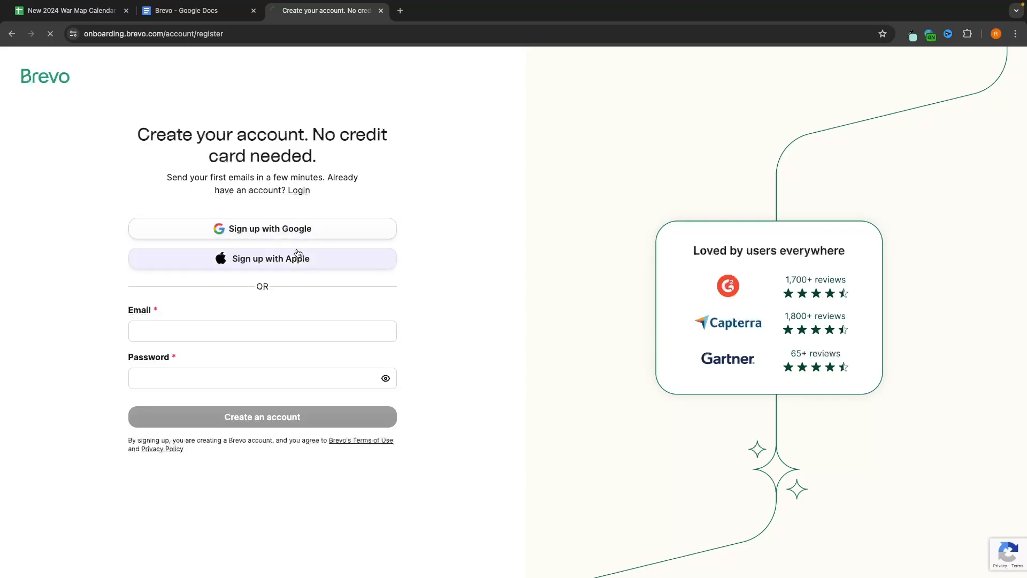
left_click(615, 309)
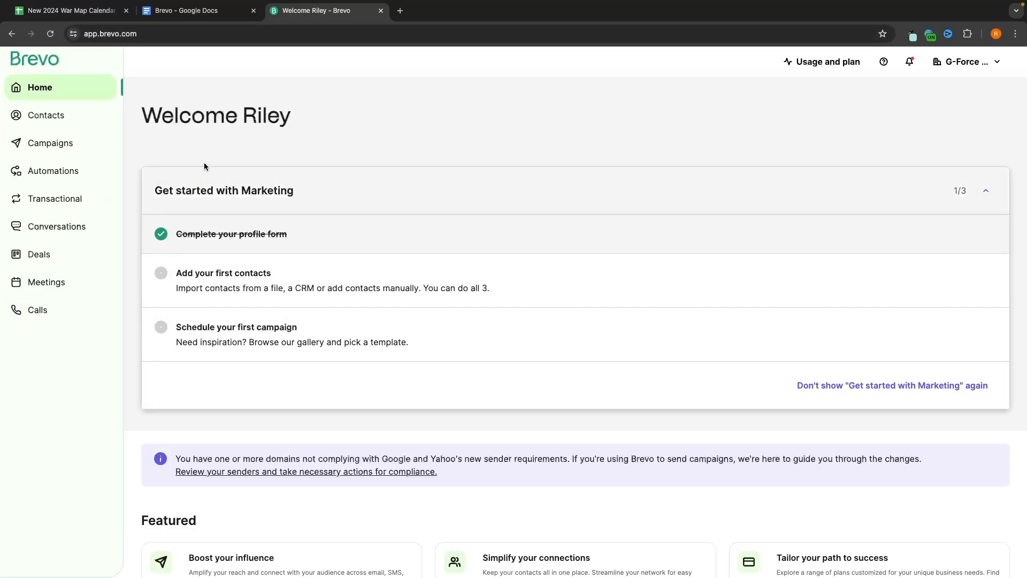
left_click(43, 120)
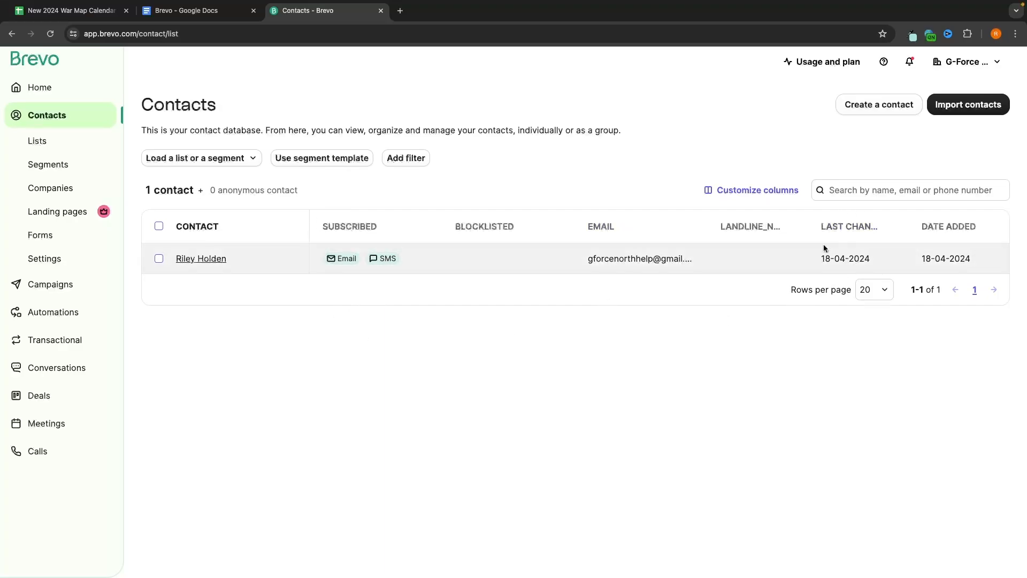
Step: Sort contacts by date added, open the existing contact's record and dismiss the redesign popup
left_click(920, 228)
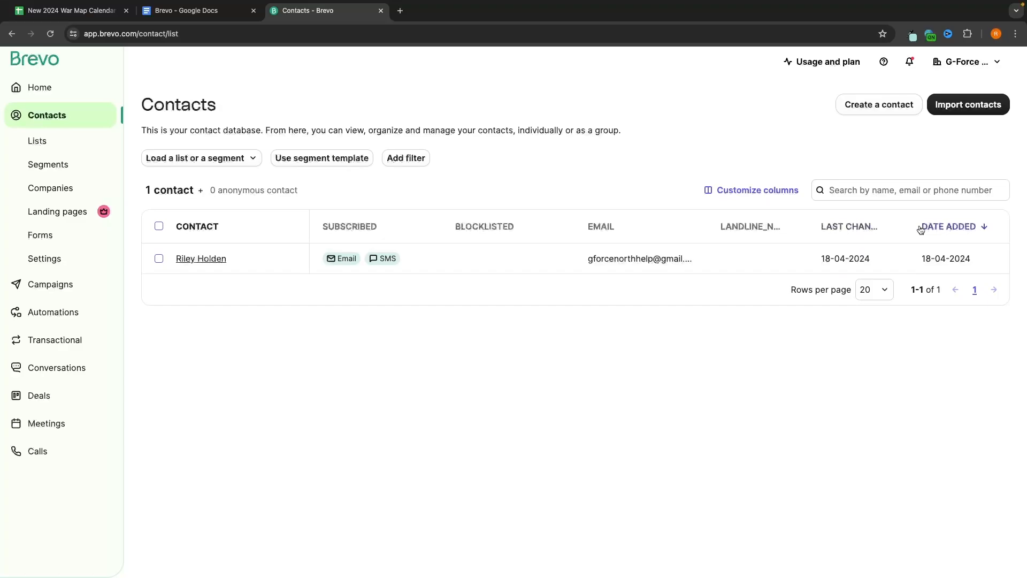
left_click(198, 259)
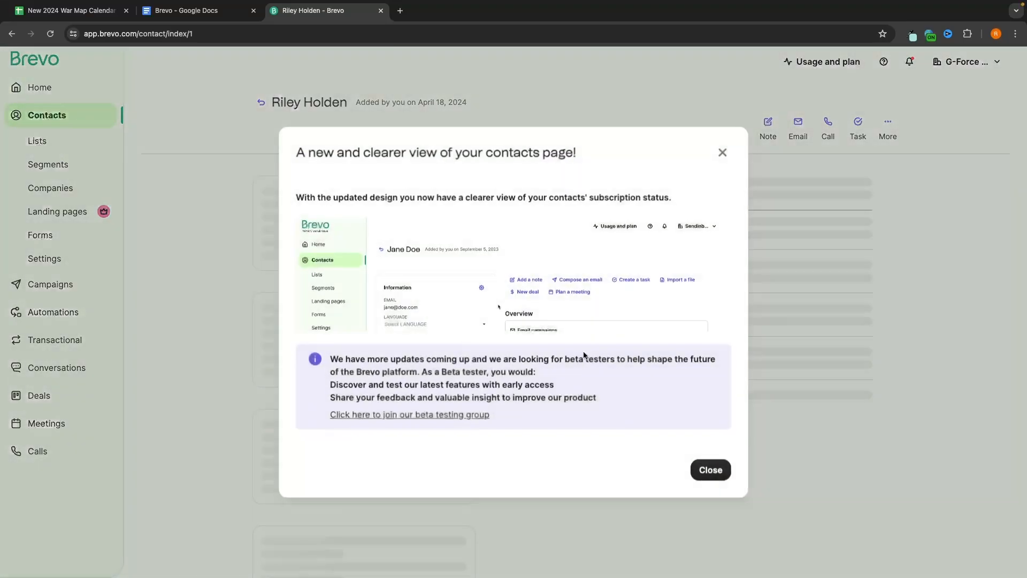
left_click(729, 154)
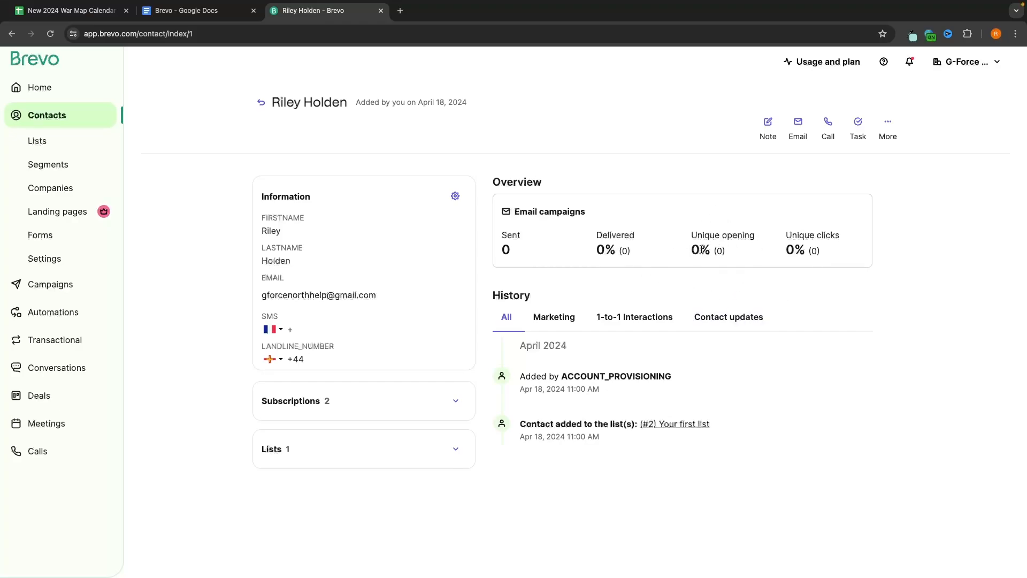
left_click_drag(701, 249, 726, 251)
left_click(727, 268)
Step: Save a note reading 'frhegjerhgregplgjnf' on the contact
left_click(764, 129)
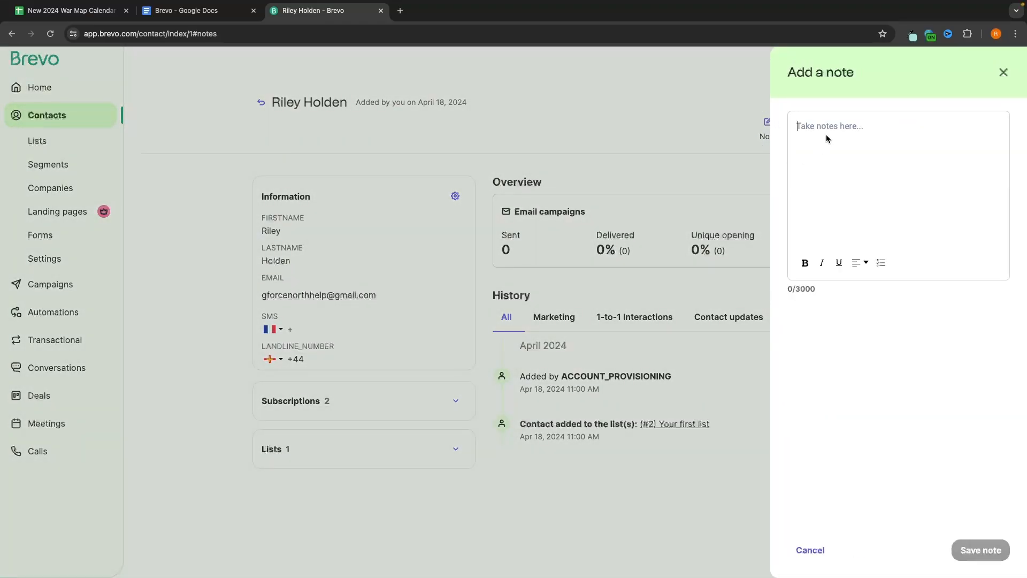
type("frhegjerhgregplgjnf")
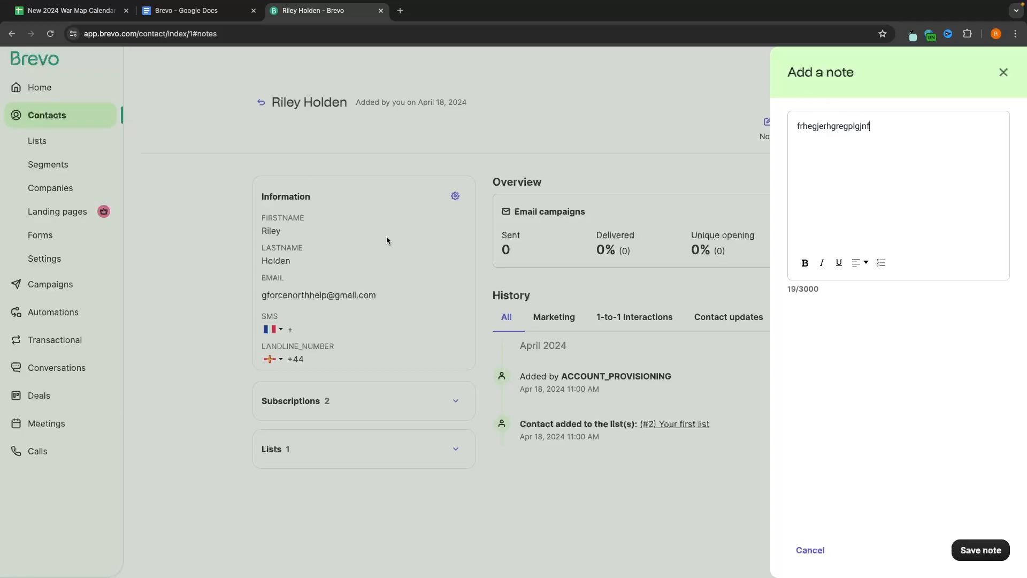
left_click(981, 549)
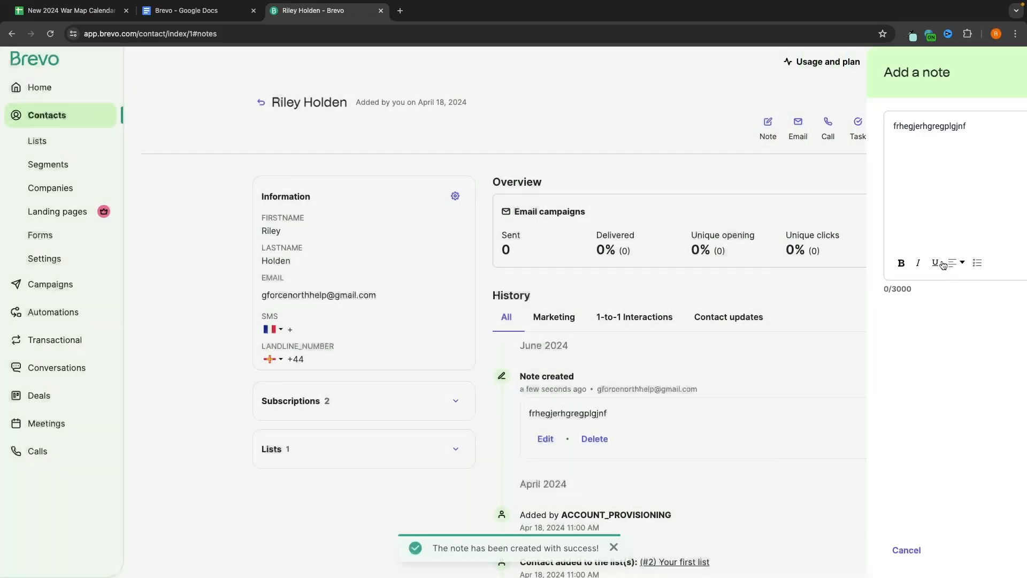
Step: Open the saved note for editing, close it unchanged, and return to the Contacts list
scroll(538, 294, "down", 1)
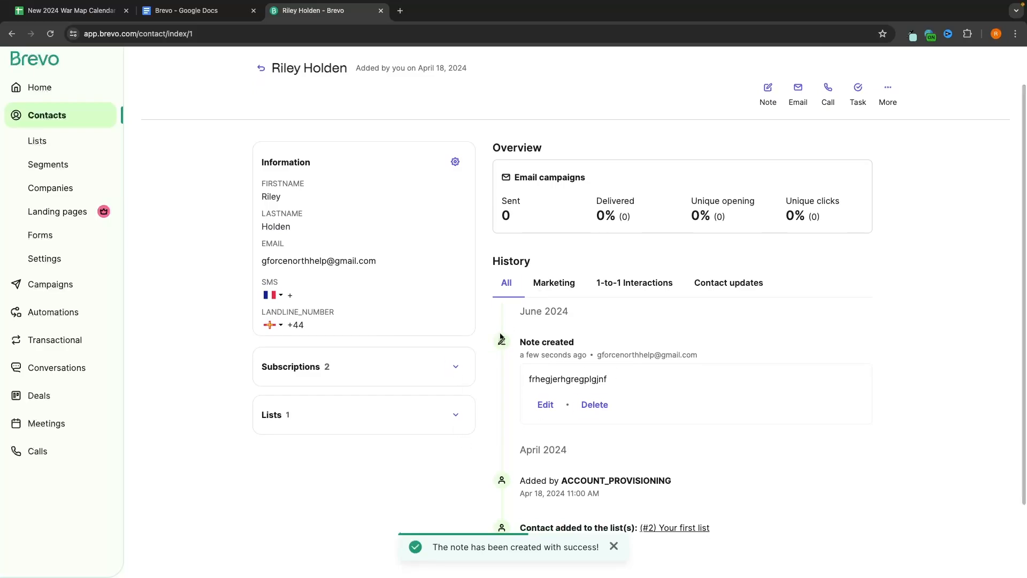
scroll(551, 337, "down", 1)
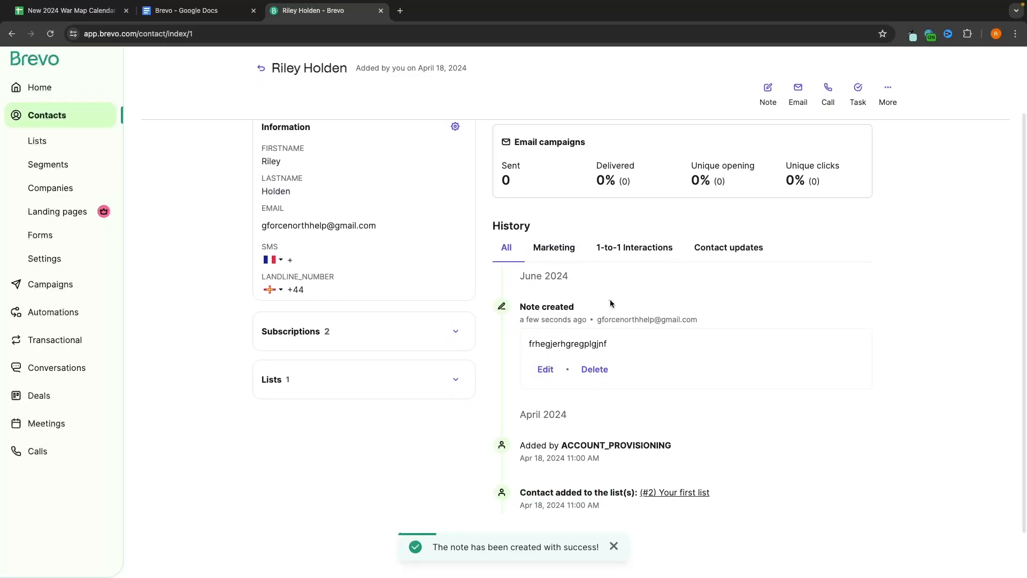
left_click(545, 369)
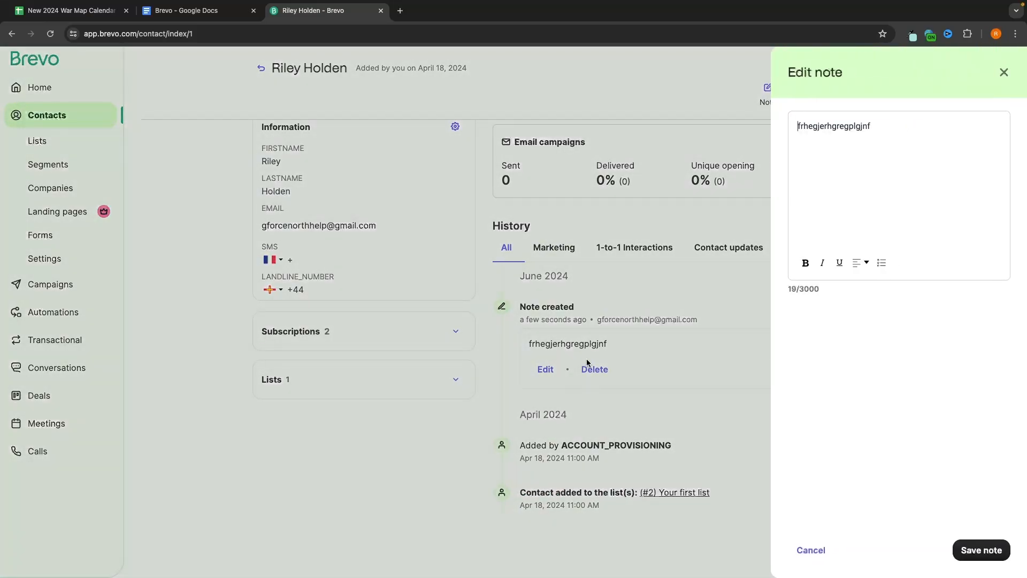
left_click(1005, 78)
scroll(616, 375, "up", 2)
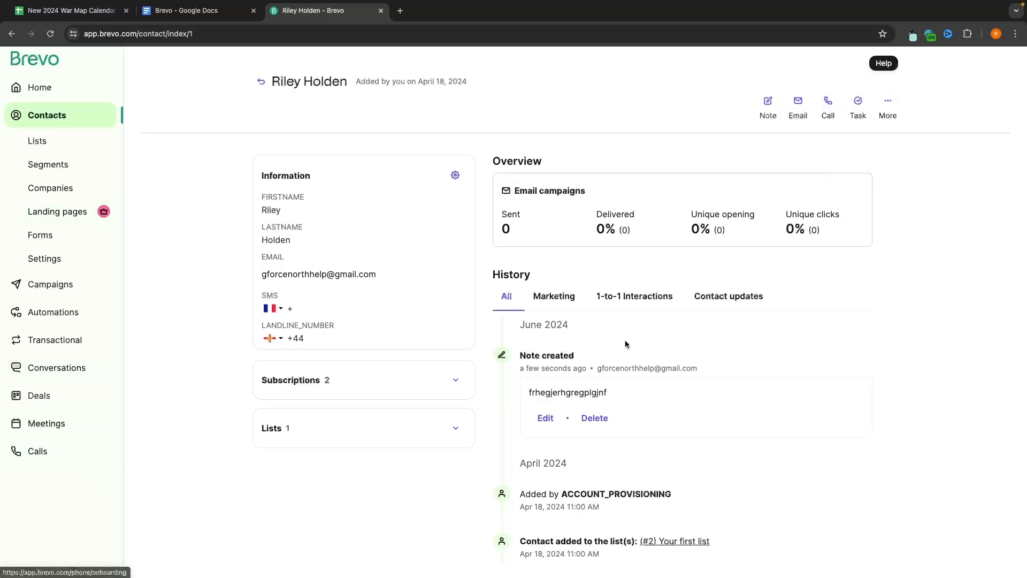
left_click(261, 81)
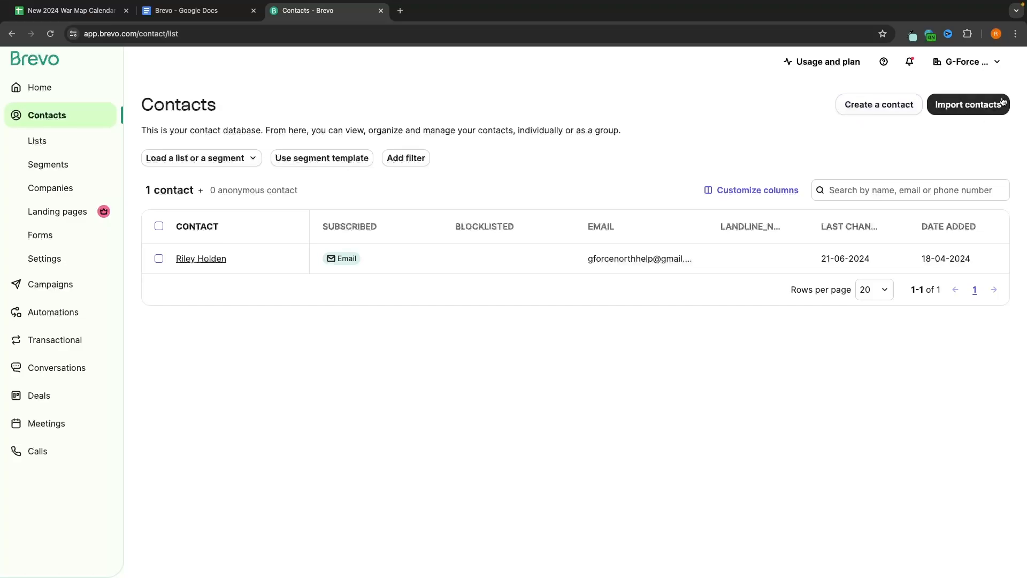
Step: Create a contact with first name, last name and e-mail, no list, then reload Contacts
left_click(892, 102)
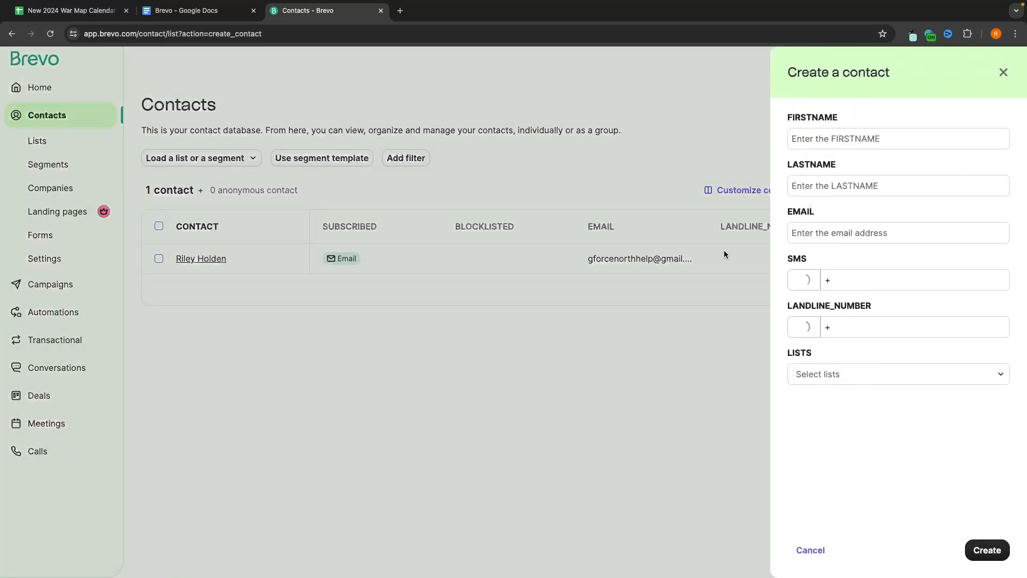
left_click(848, 140)
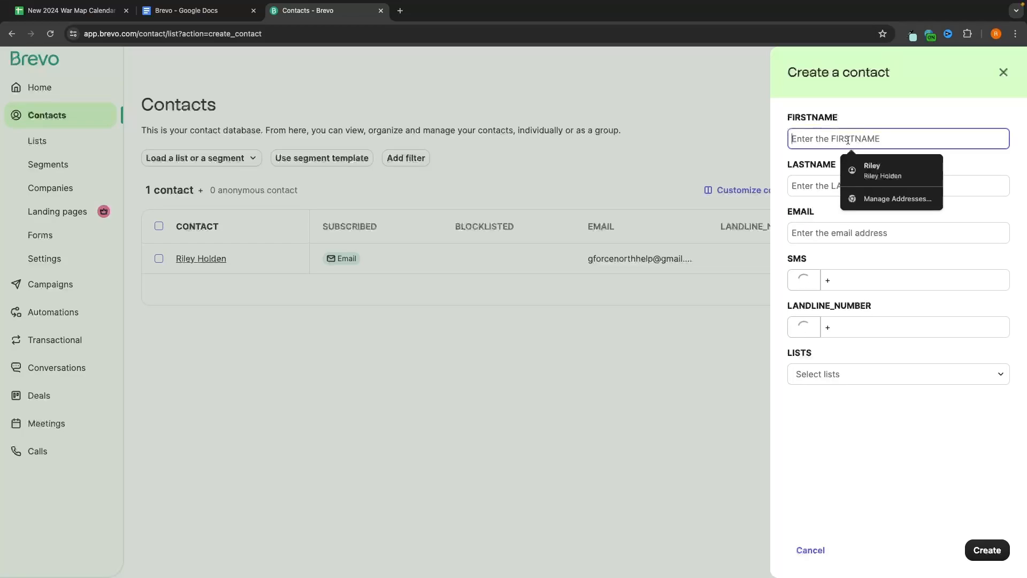
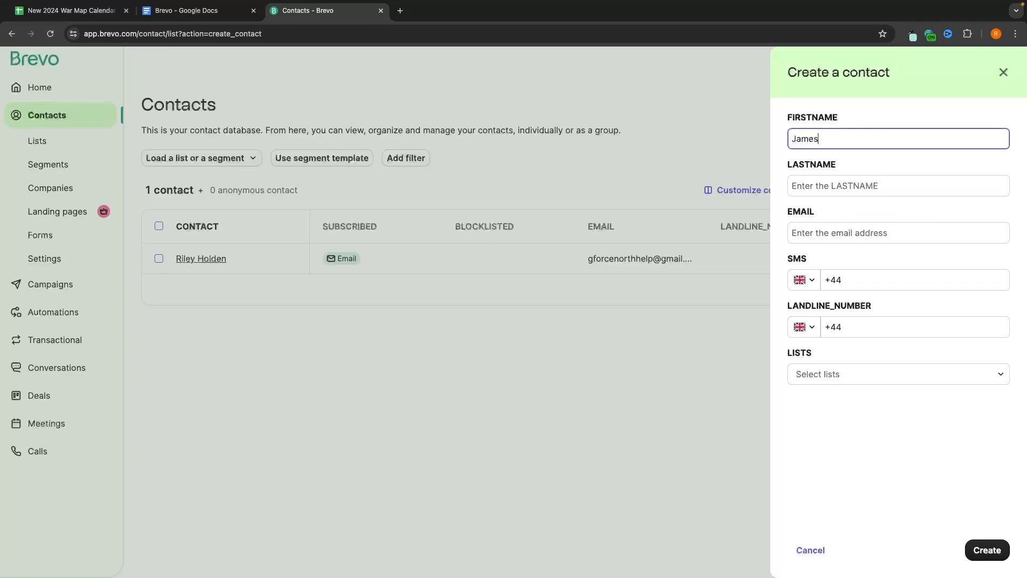
left_click(852, 181)
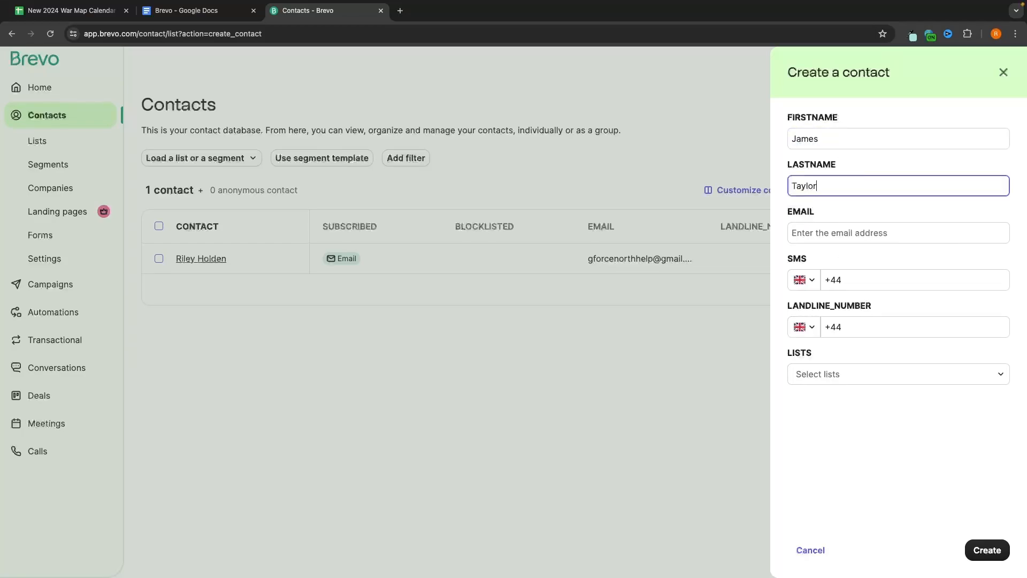
left_click(864, 234)
left_click(876, 261)
left_click(884, 253)
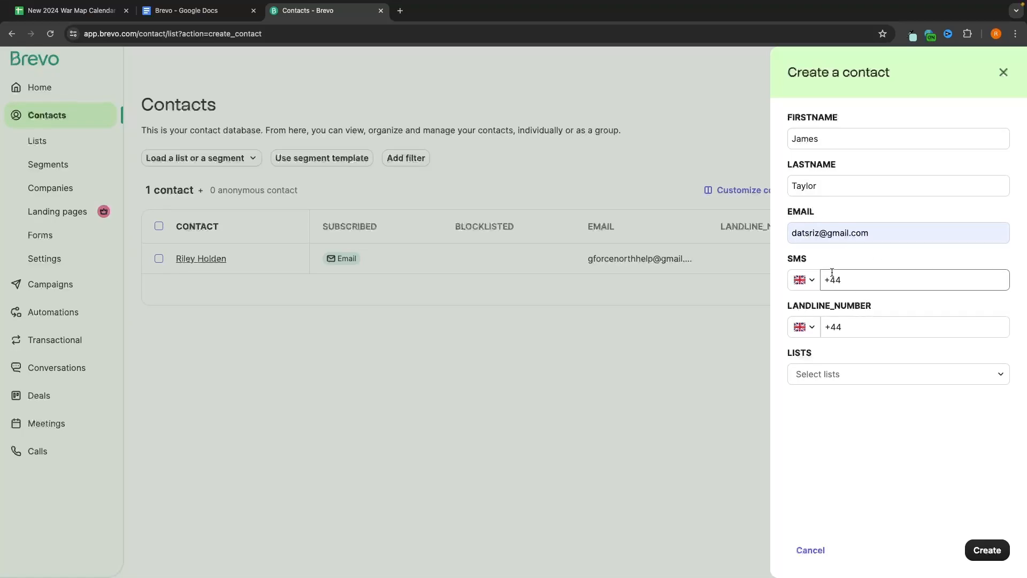
left_click(847, 374)
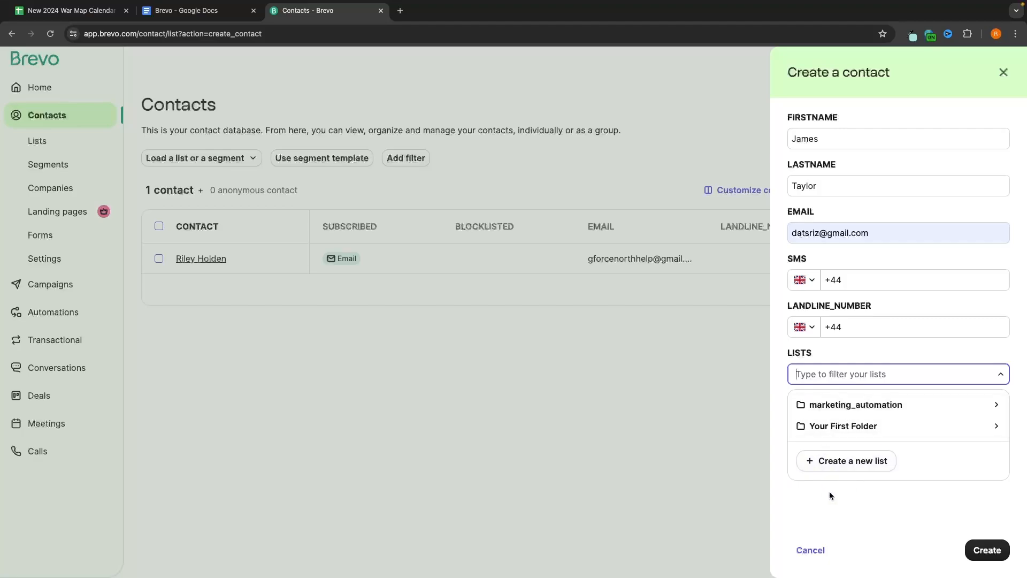
left_click(854, 506)
left_click(991, 551)
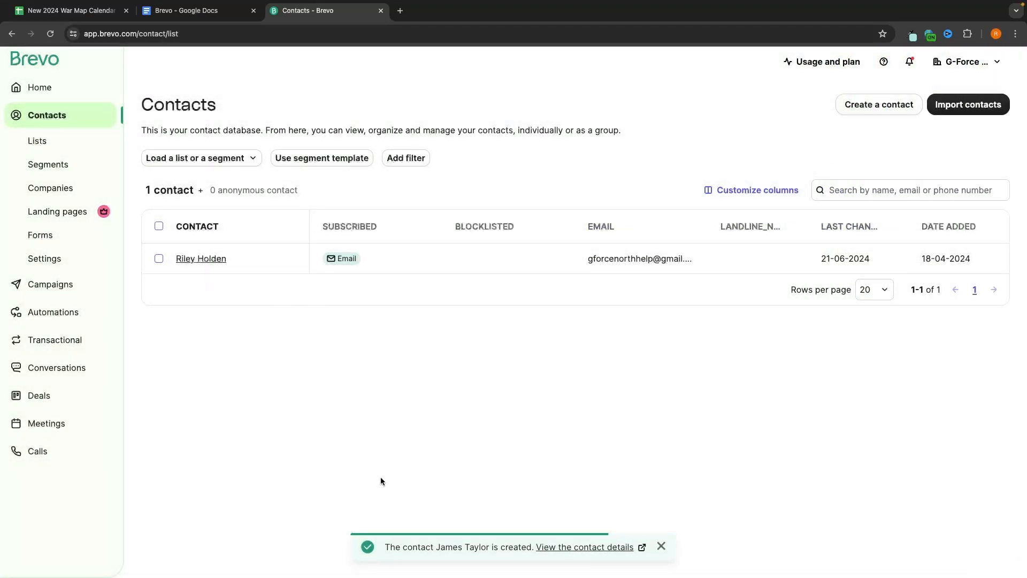
left_click(50, 33)
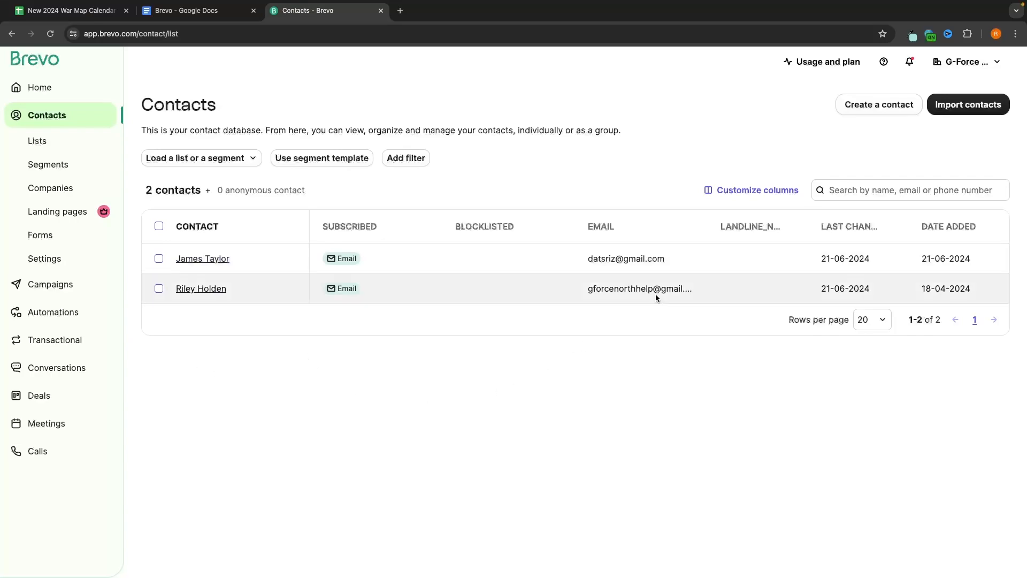
Step: Choose Import contacts and pick the Import from a file option
left_click(950, 113)
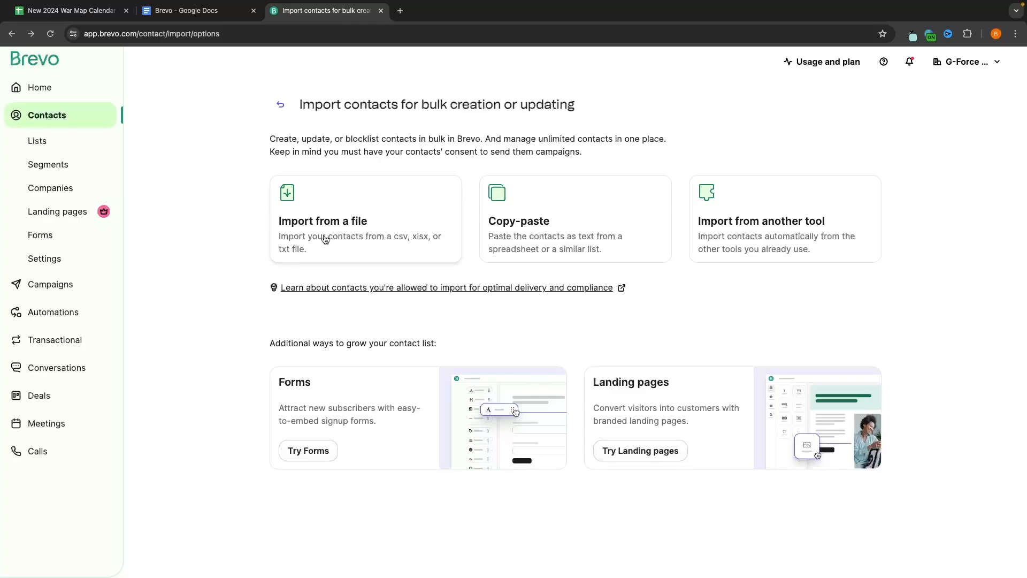
left_click(290, 230)
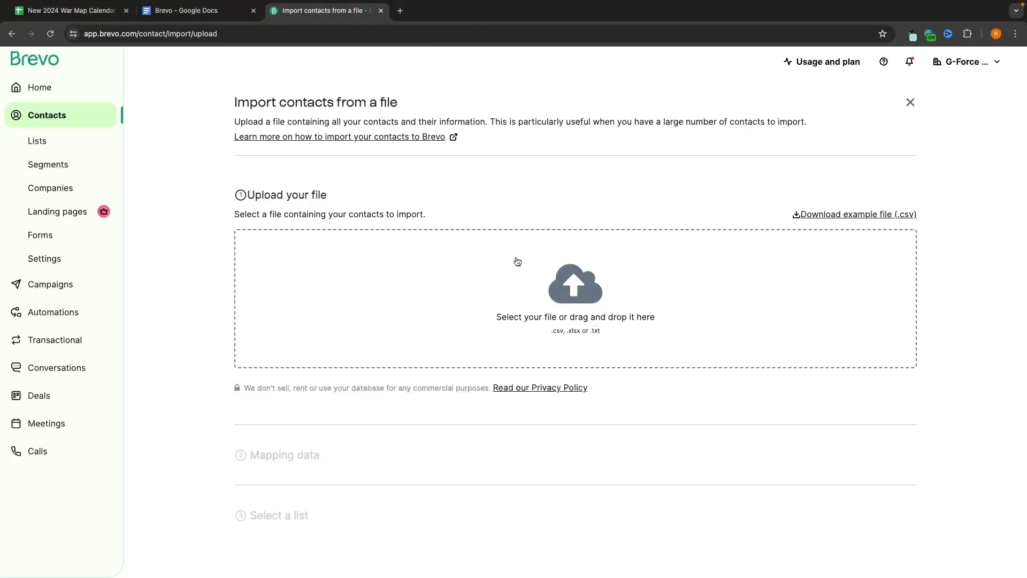
left_click(401, 11)
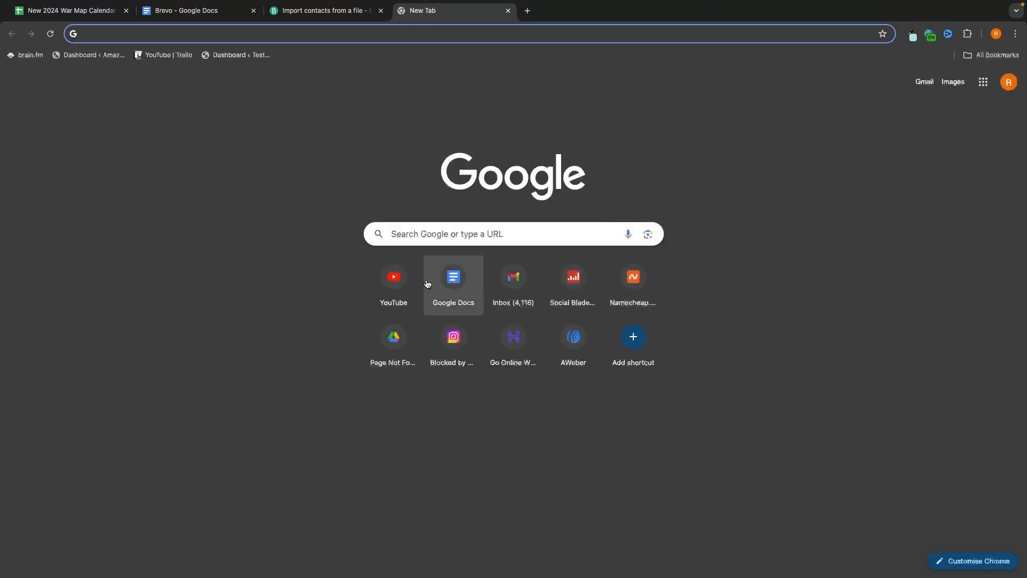
left_click(396, 286)
left_click(378, 61)
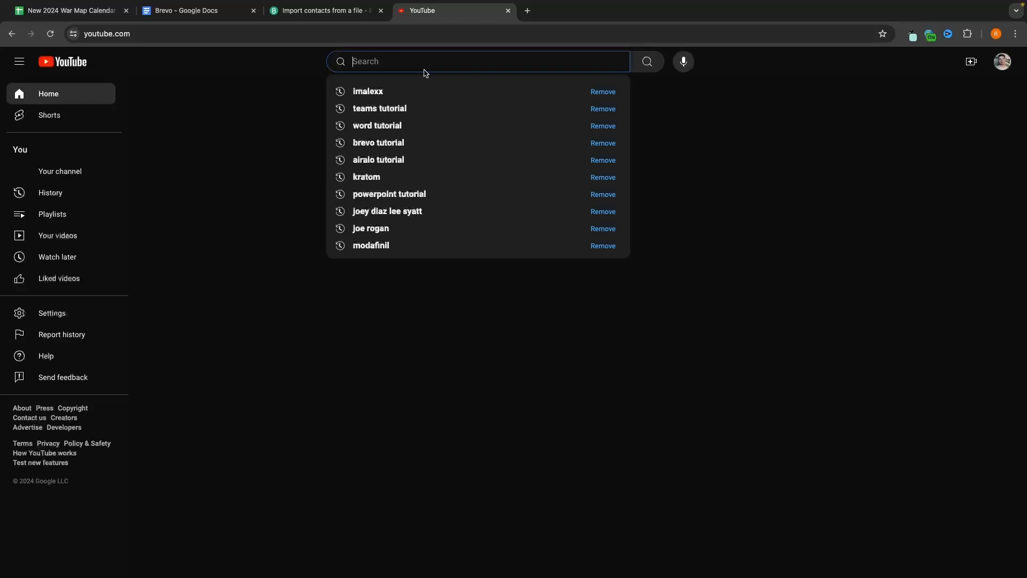
type("how to export ")
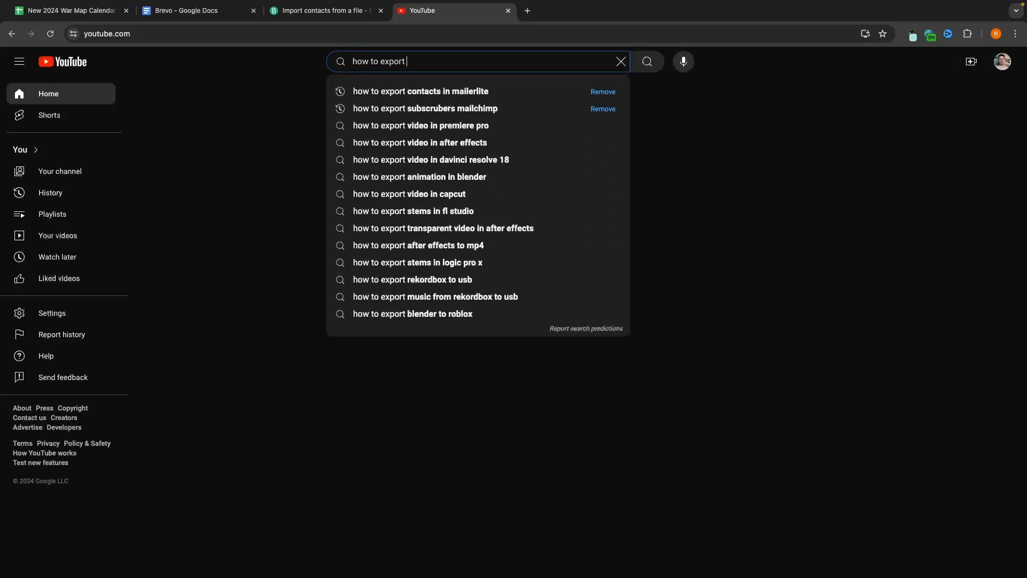
type("contac")
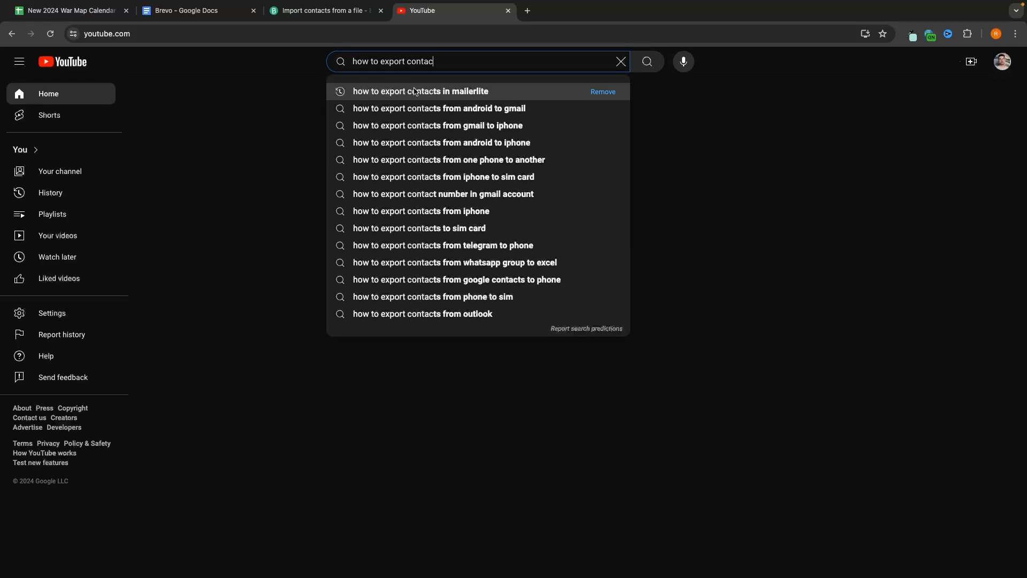
left_click(475, 91)
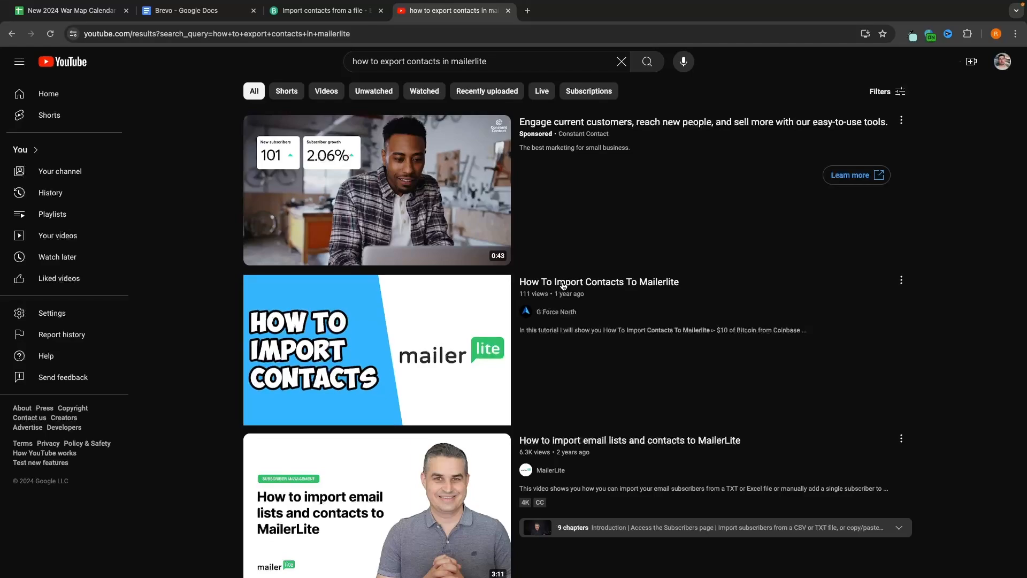
scroll(571, 290, "down", 7)
scroll(571, 290, "down", 2)
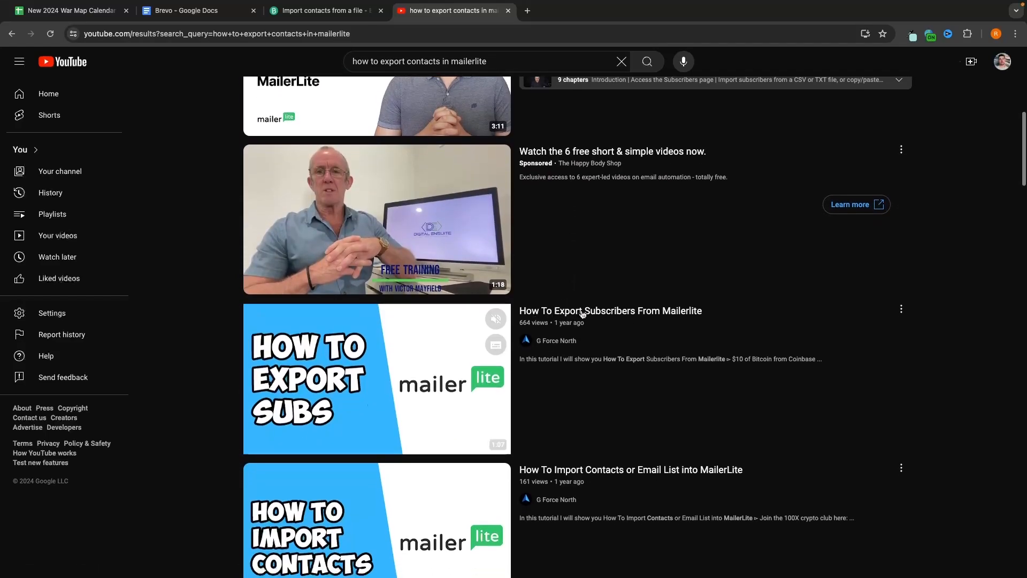
mouse_move(622, 314)
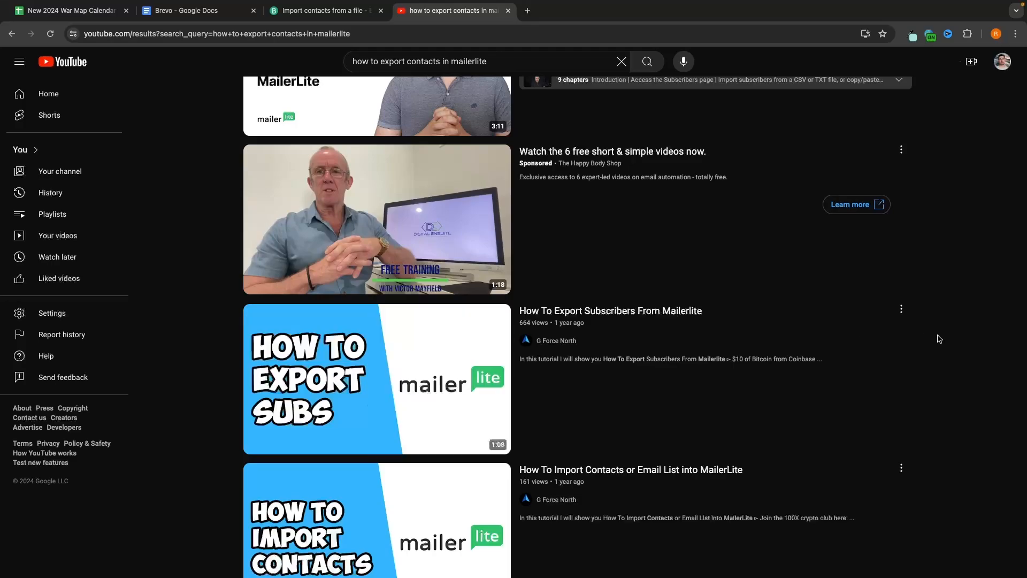
left_click(508, 11)
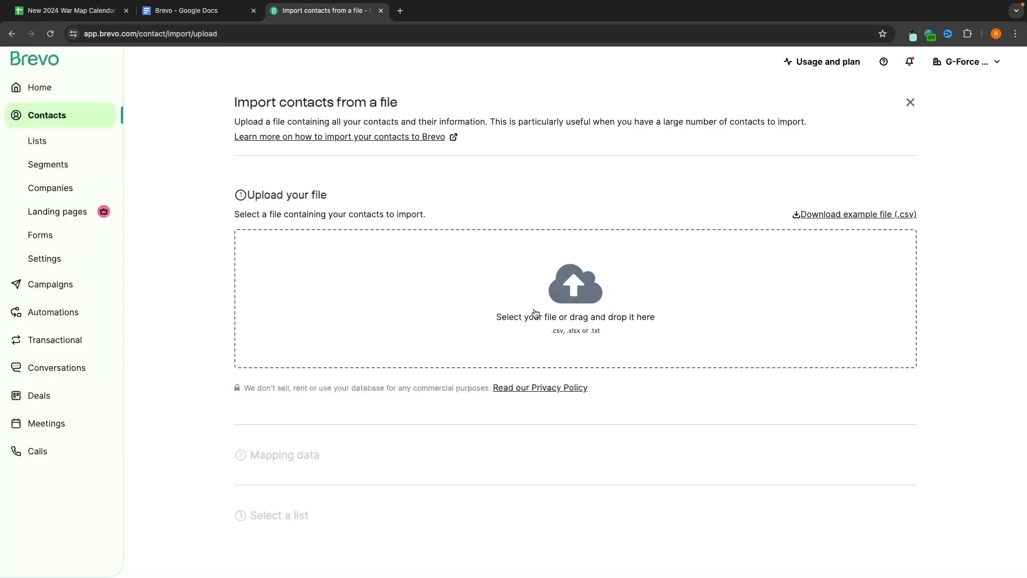
Step: Upload subscribers_active.csv from the Downloads folder for the contact import
left_click(605, 310)
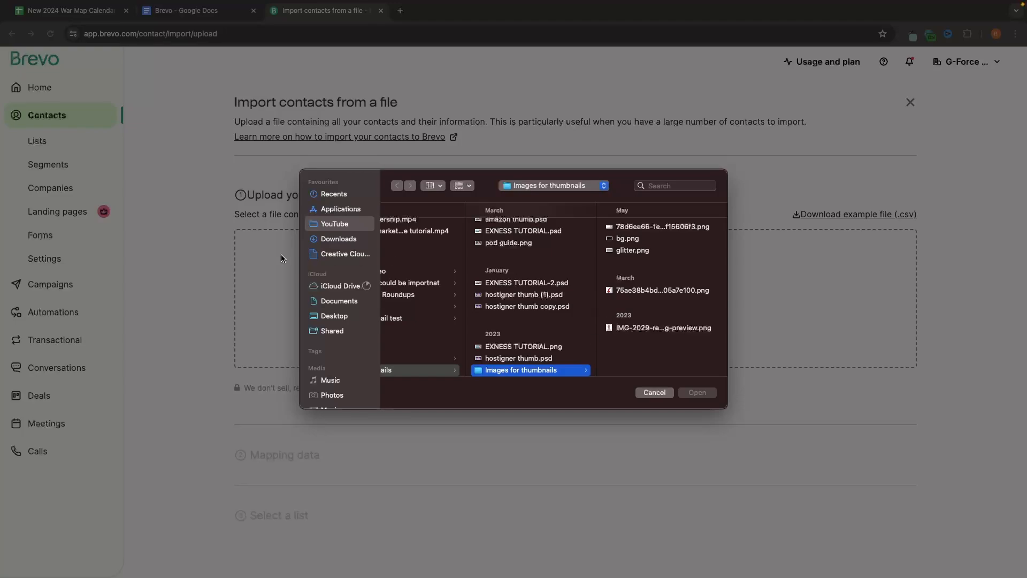
left_click(334, 237)
left_click(447, 299)
double_click(445, 299)
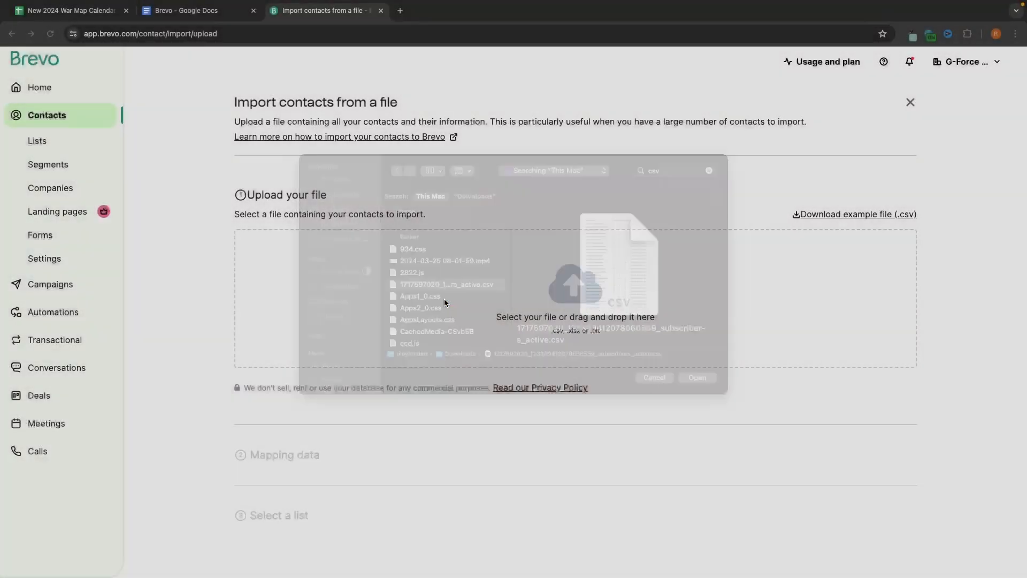
Step: Review the 126-line, 6-column file preview and confirm the file
scroll(363, 239, "down", 1)
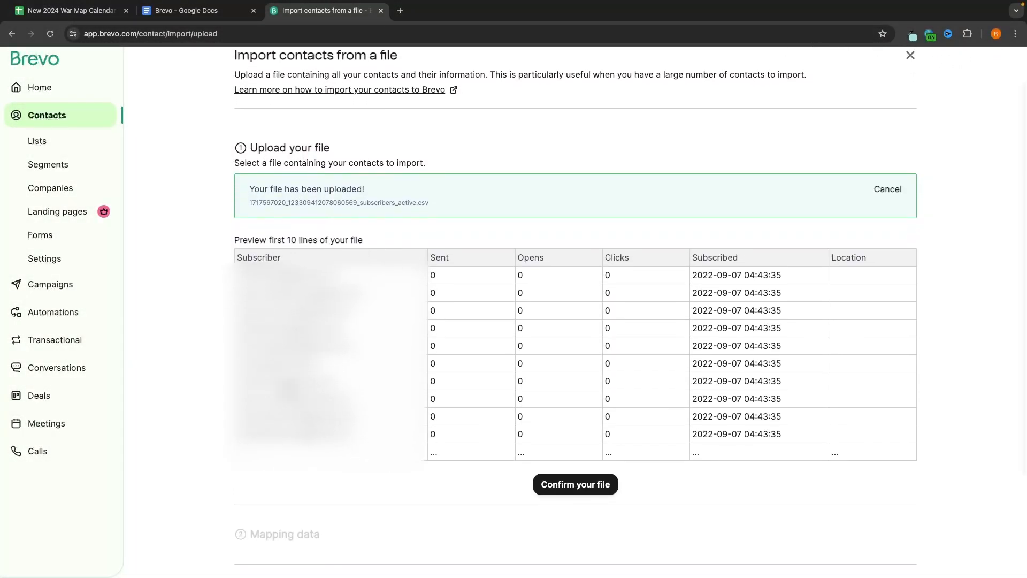
scroll(347, 260, "down", 1)
left_click_drag(239, 265, 355, 428)
left_click(351, 420)
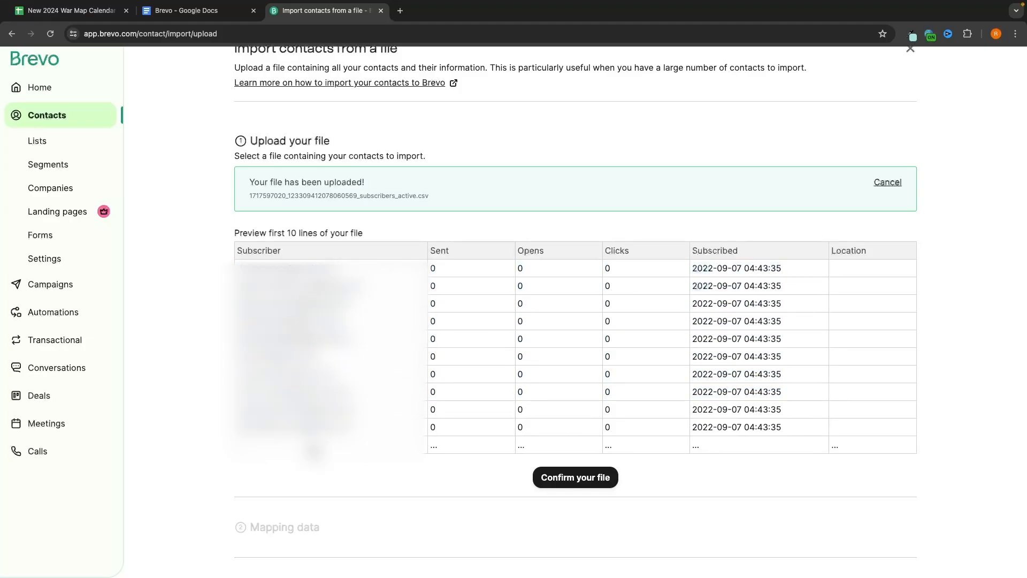
left_click(565, 483)
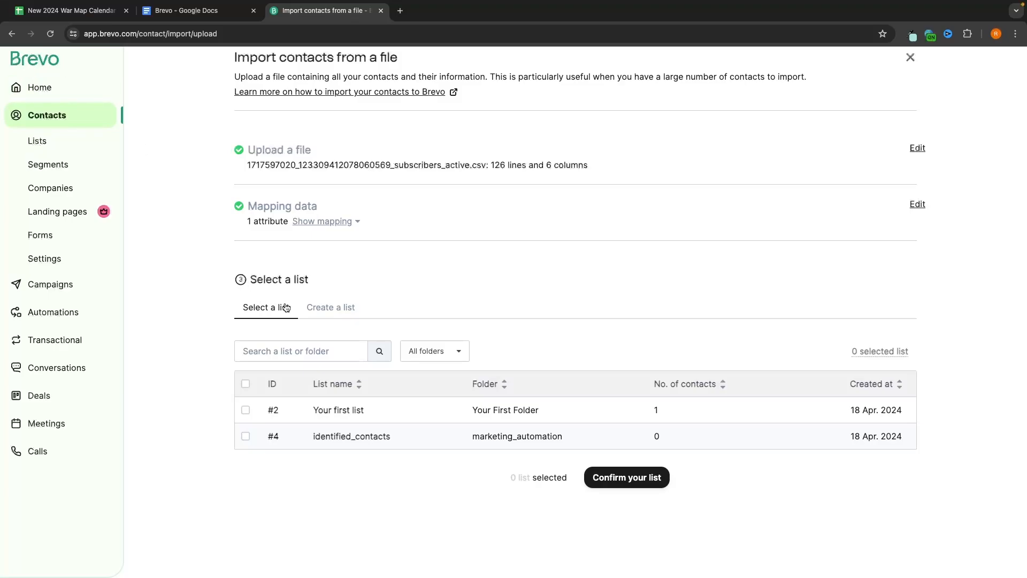
Step: Create a new list named 'Main List' and import the 124 contacts into it
left_click(321, 308)
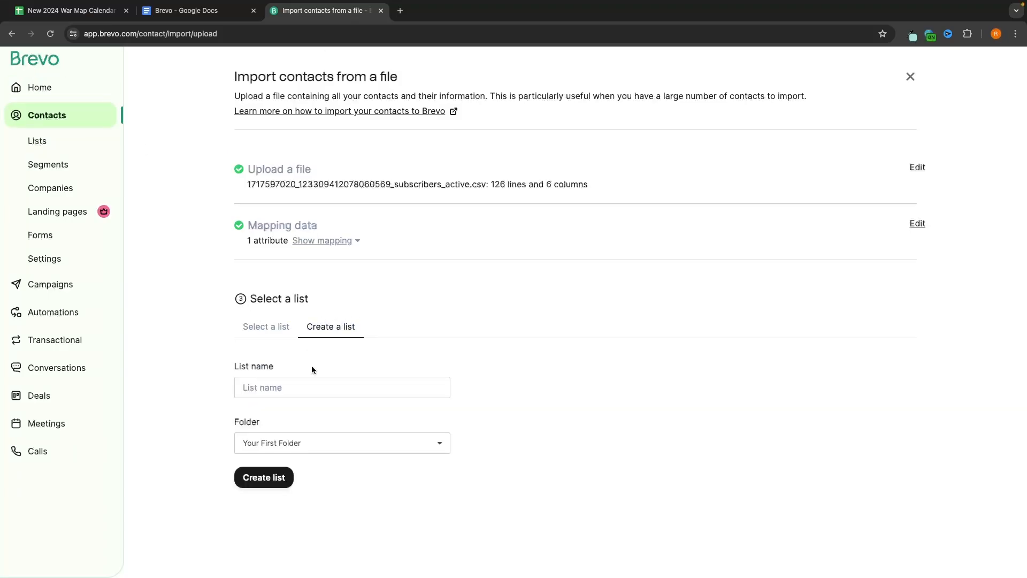
left_click(270, 385)
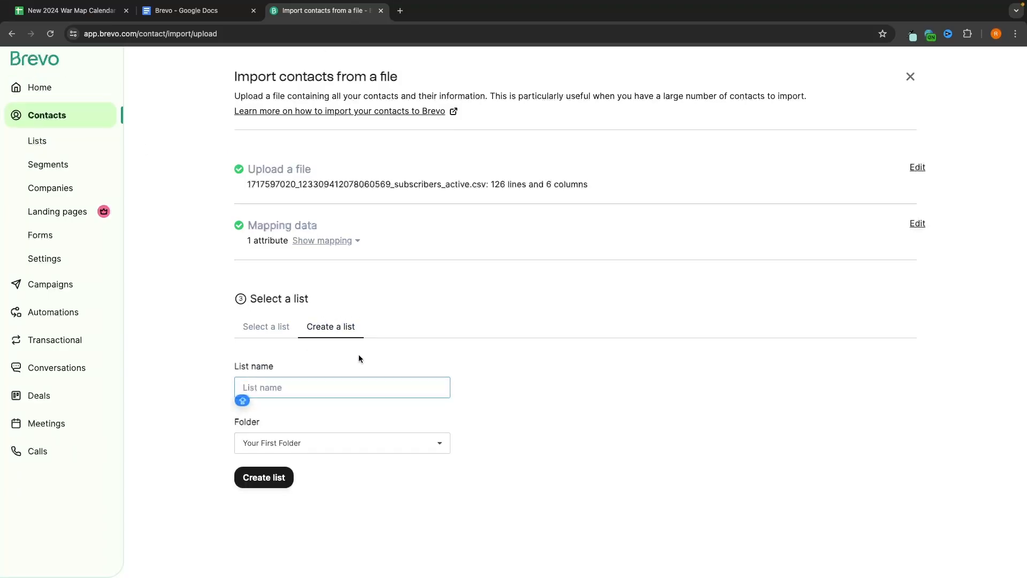
type("Mia")
left_click(302, 415)
left_click(264, 485)
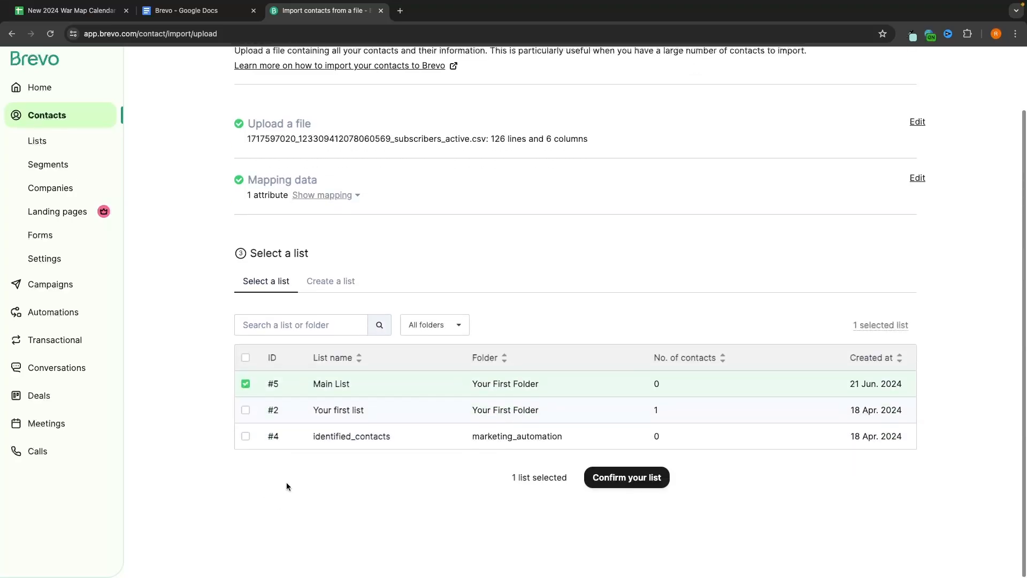
left_click(599, 468)
left_click(575, 474)
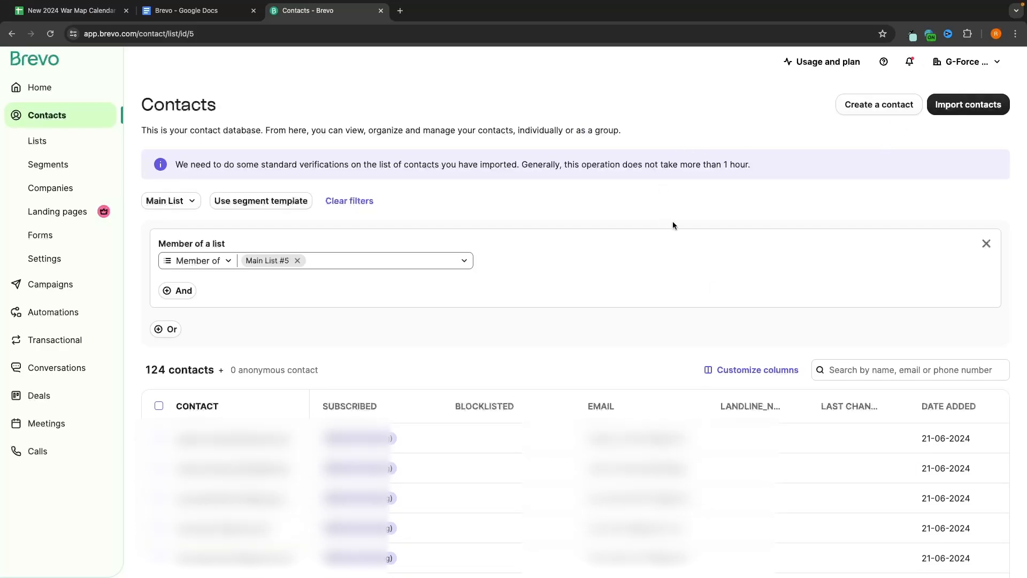
Step: Open the Lists overview, where Main List (#5) shows 124 contacts
left_click(47, 142)
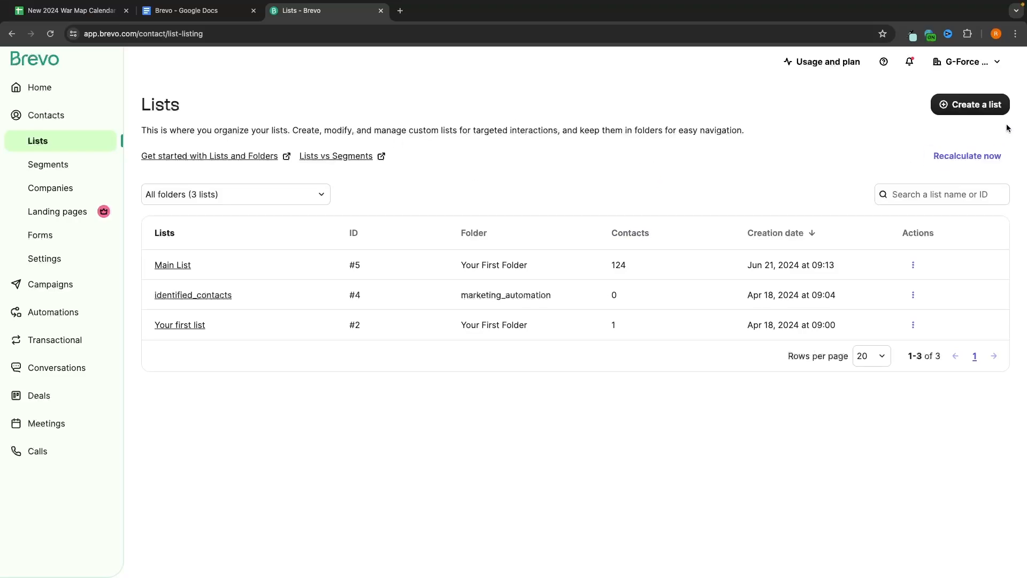
Step: Create a new empty contact list named 'YouTube Email List'
left_click(966, 104)
left_click(816, 148)
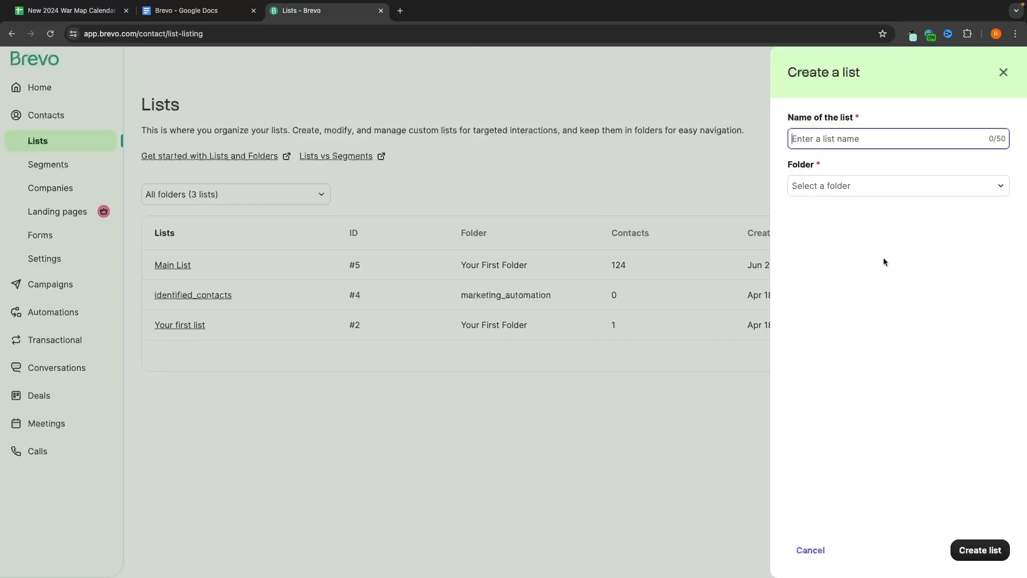
type("Y")
type("ouTube ")
type("Email List")
key("Return")
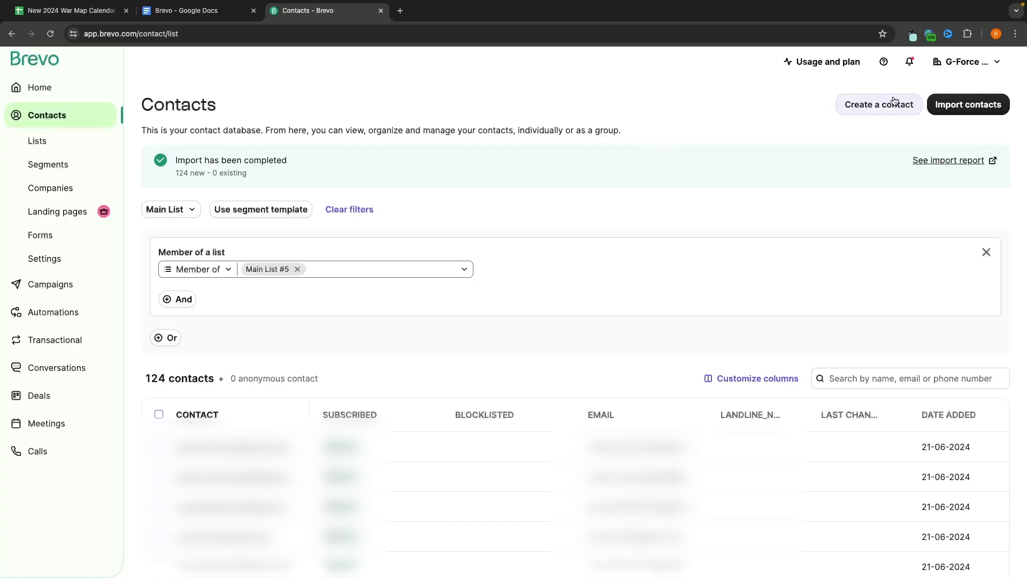
Step: Cancel a new single contact, return to the lists, then go to the campaigns dashboard
left_click(878, 104)
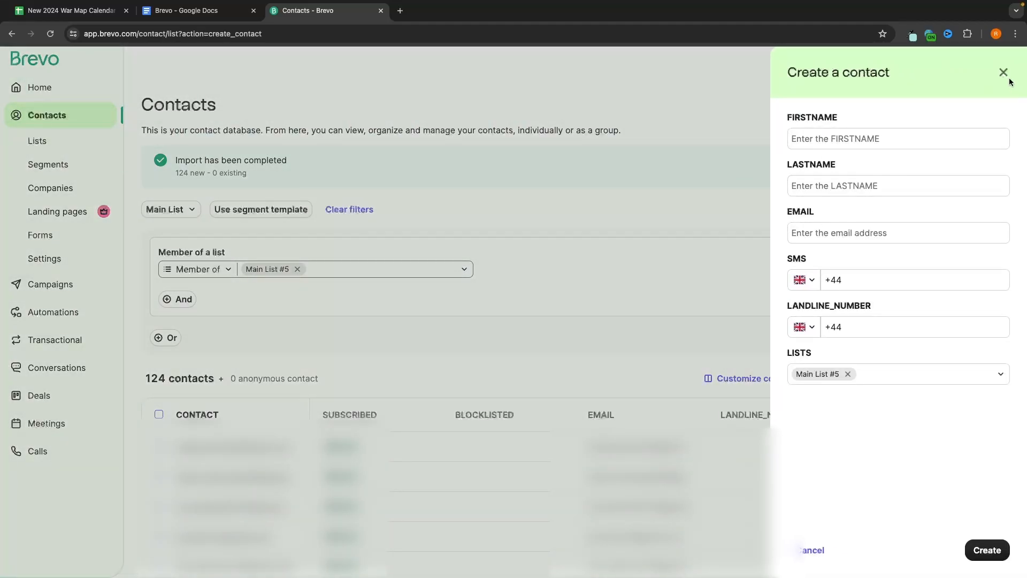
left_click(1003, 72)
left_click(1003, 73)
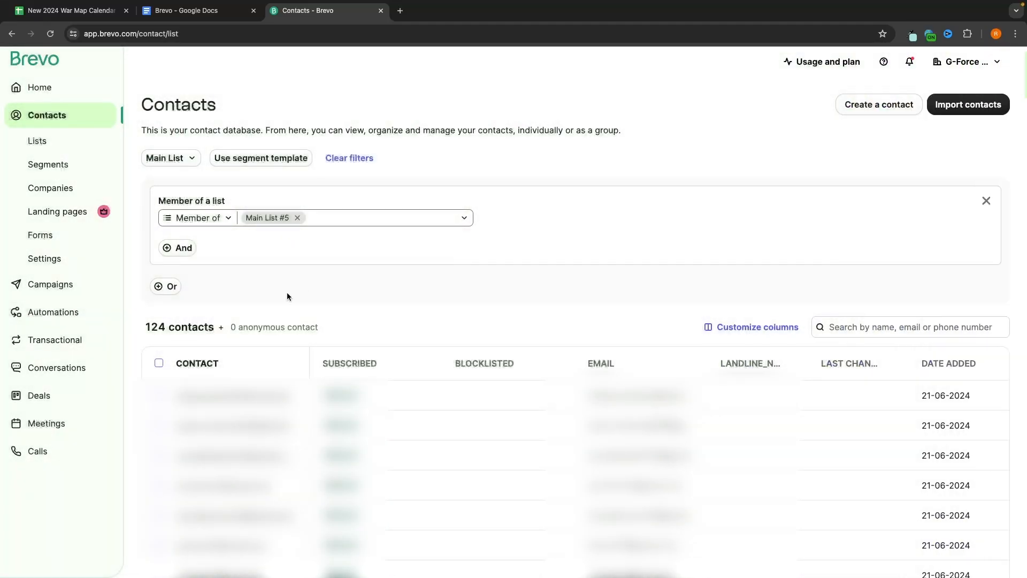
left_click(64, 135)
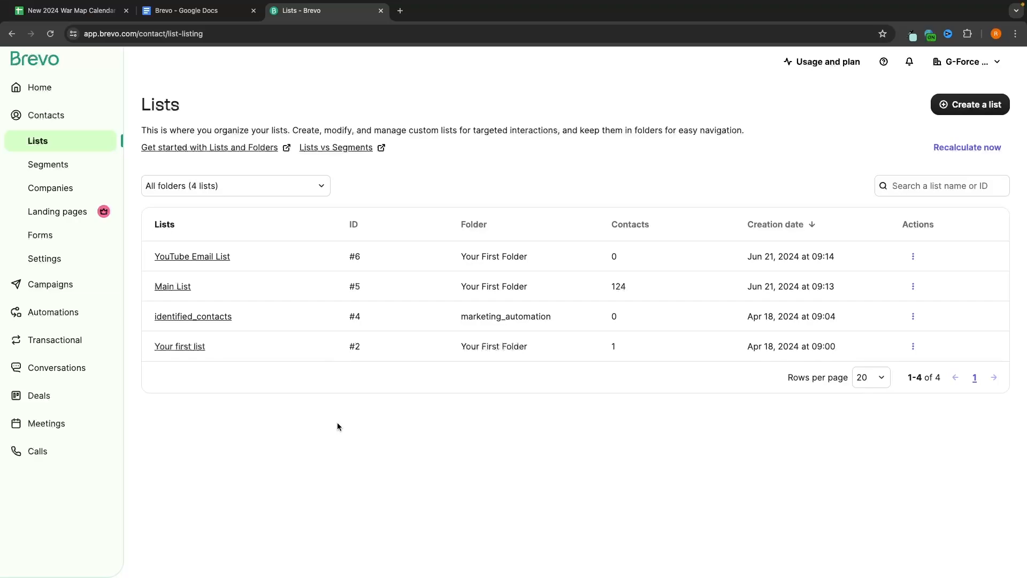
left_click(51, 285)
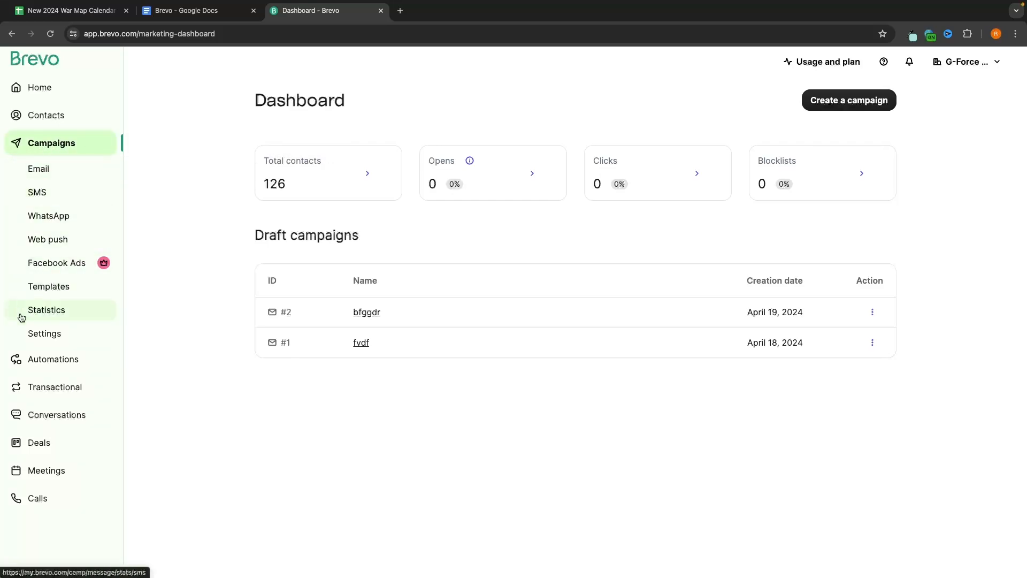
Step: Select the bfggdr and fvdf draft email campaigns and permanently delete both
left_click(40, 174)
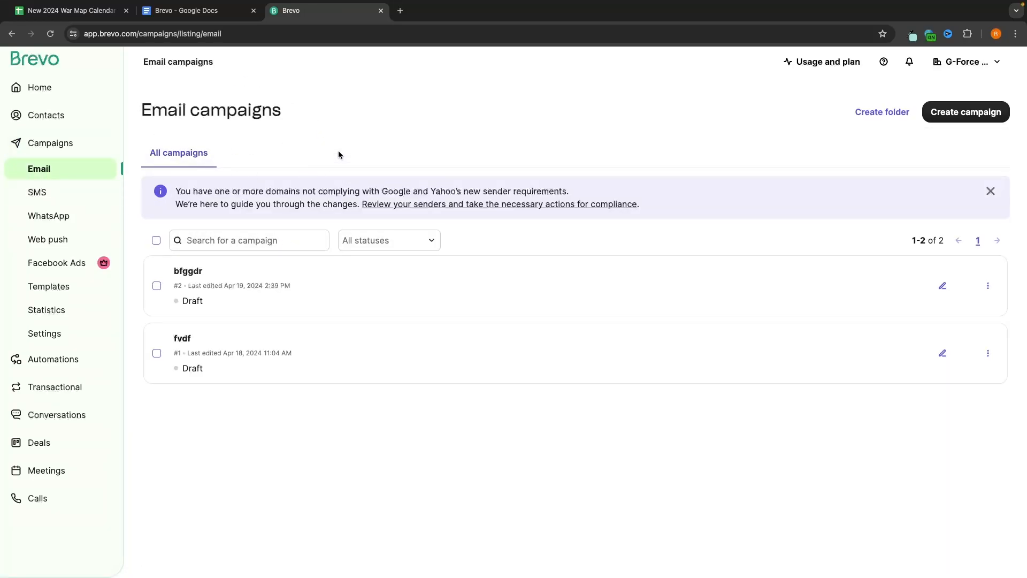
left_click(157, 286)
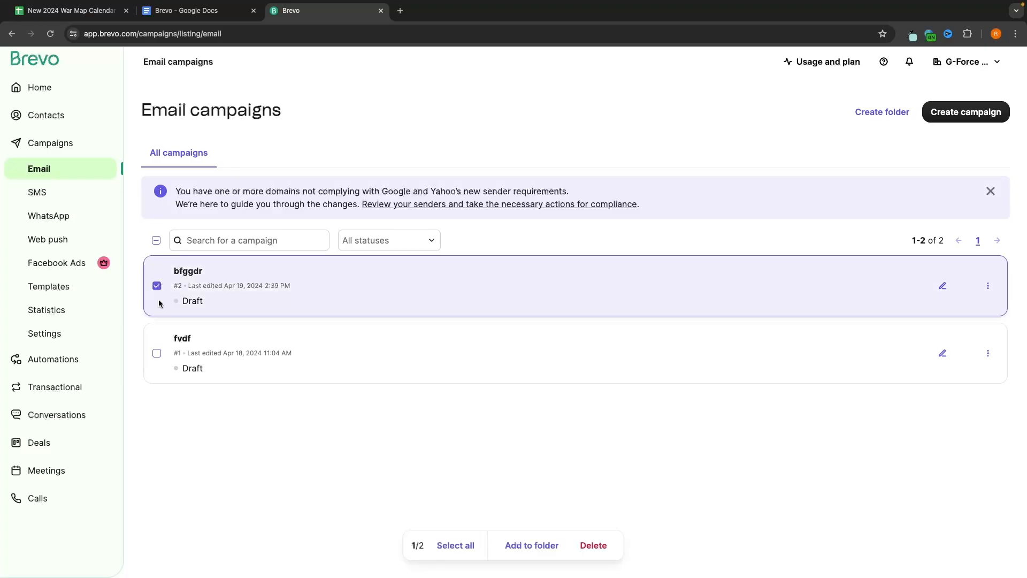
left_click(158, 353)
left_click(608, 548)
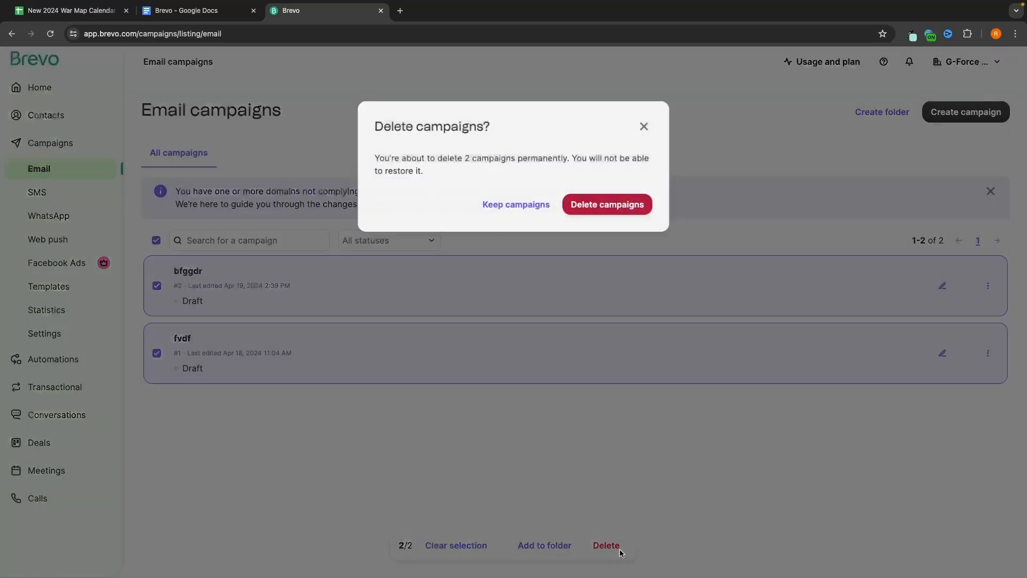
left_click(605, 210)
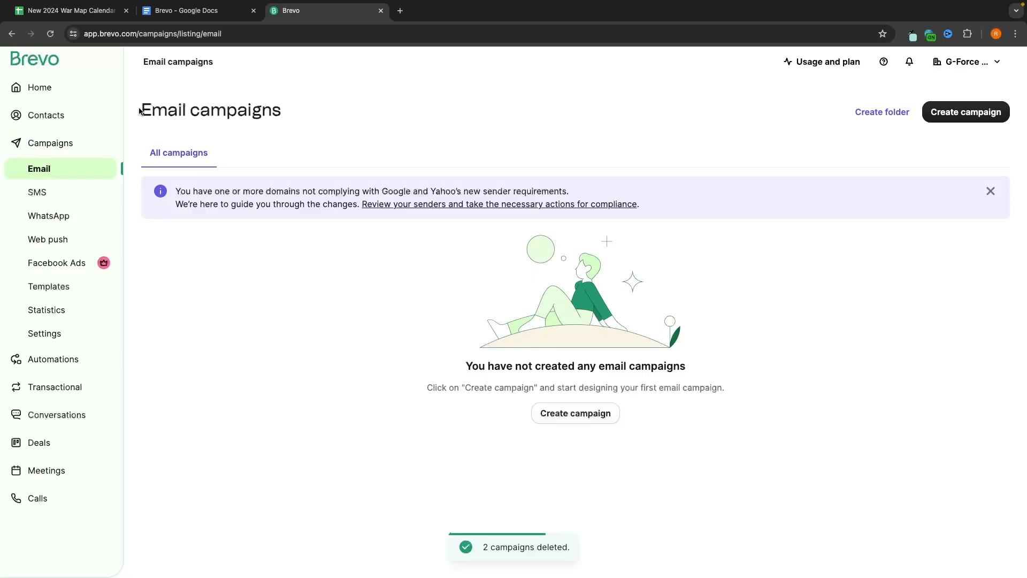
left_click_drag(138, 112, 285, 111)
left_click(290, 113)
Step: Create a regular email campaign named 'Test', opening its draft on the Recipients step
left_click(939, 117)
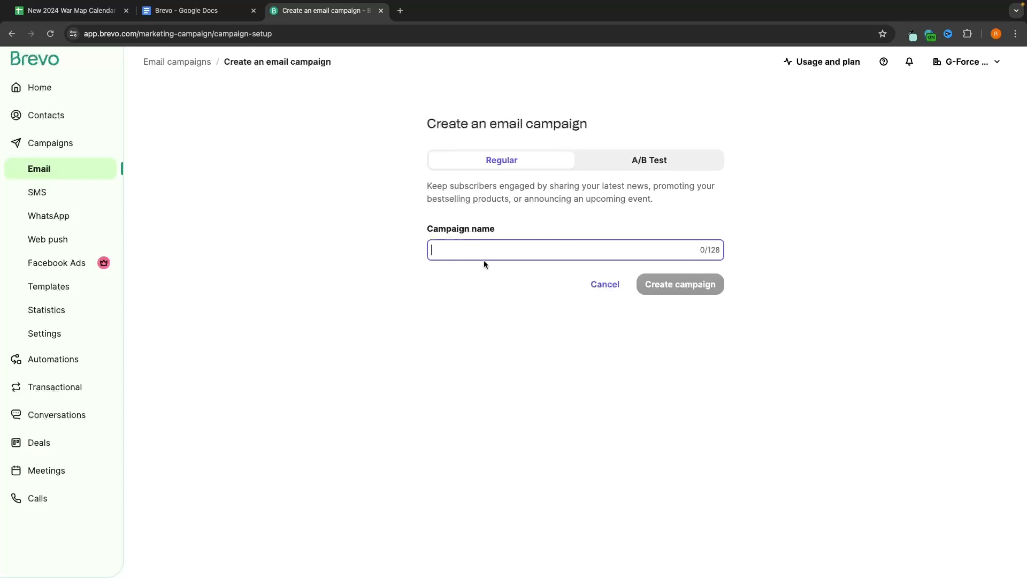
left_click_drag(414, 227, 502, 227)
left_click(490, 212)
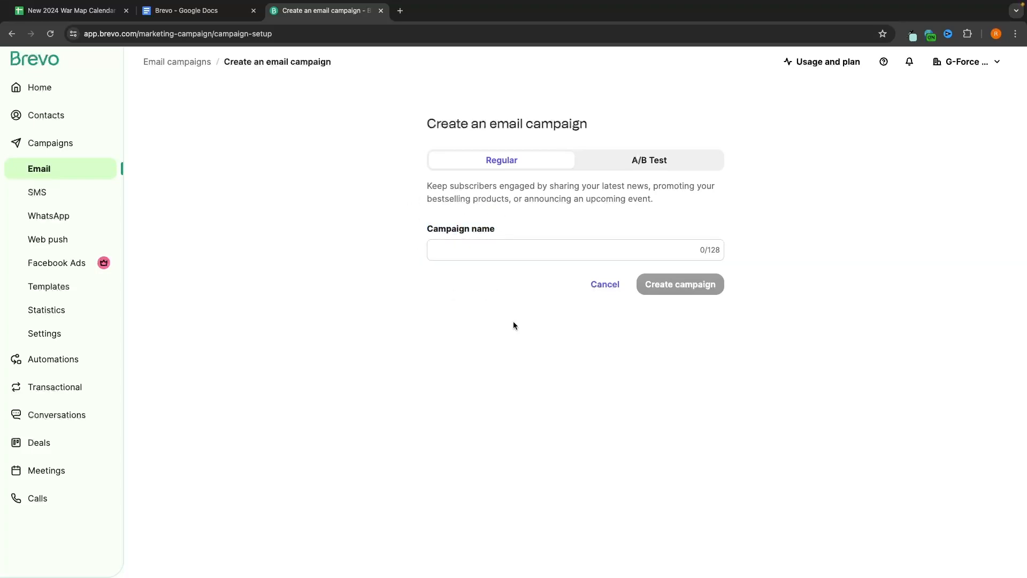
left_click(474, 250)
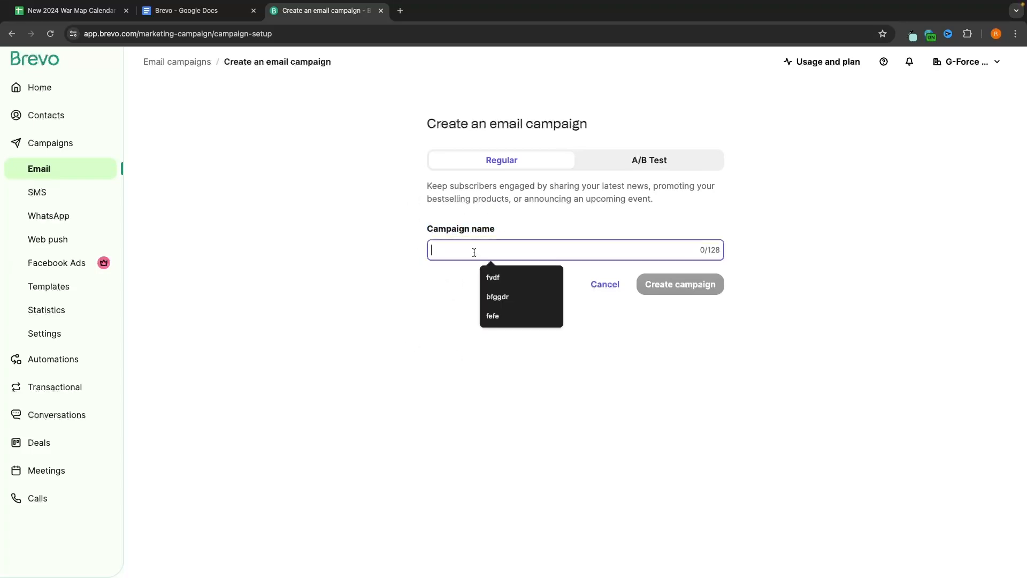
type("Test")
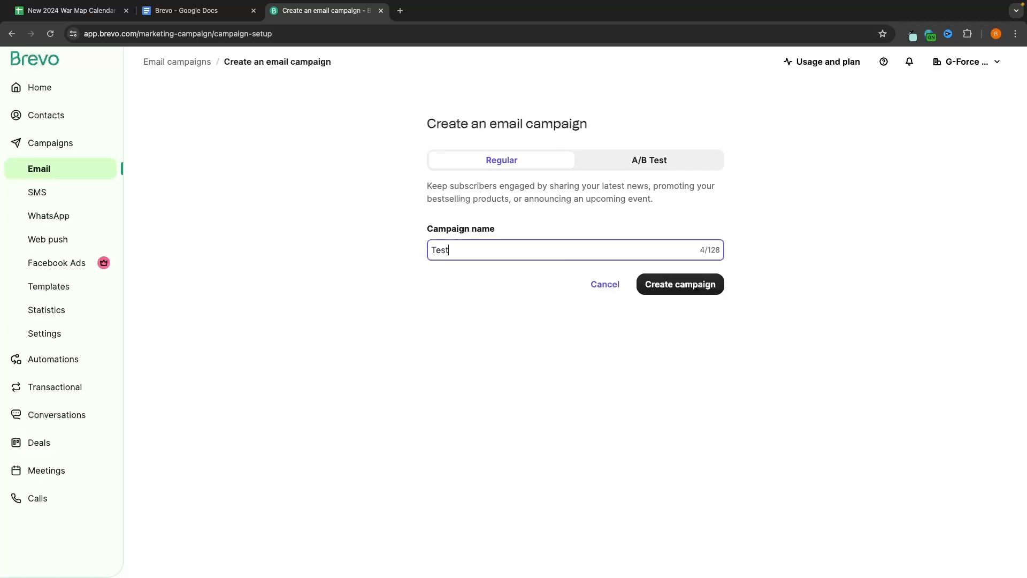
left_click(666, 290)
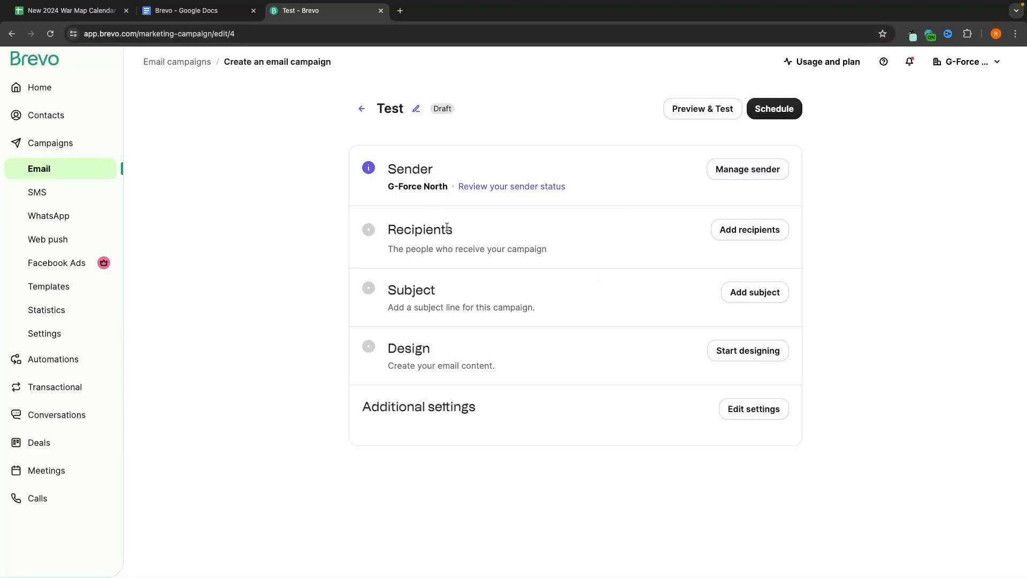
left_click_drag(386, 234, 463, 234)
left_click(486, 234)
left_click_drag(390, 249, 553, 247)
left_click(553, 247)
Step: Save Main List #5 as the Test campaign's recipients, totalling 124 contacts
left_click(746, 234)
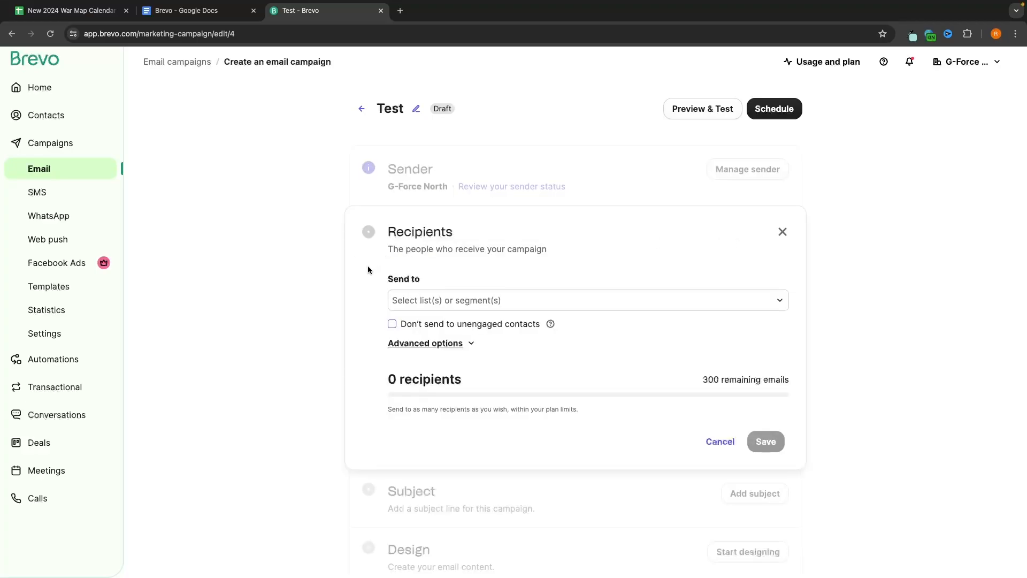
left_click(460, 302)
scroll(504, 392, "down", 1)
scroll(481, 442, "down", 1)
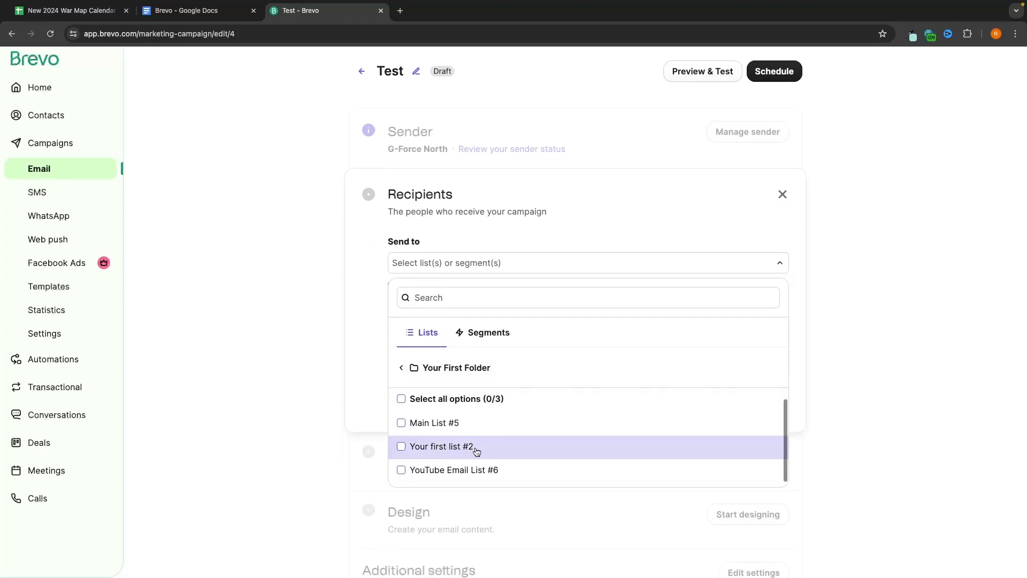
scroll(489, 464, "down", 1)
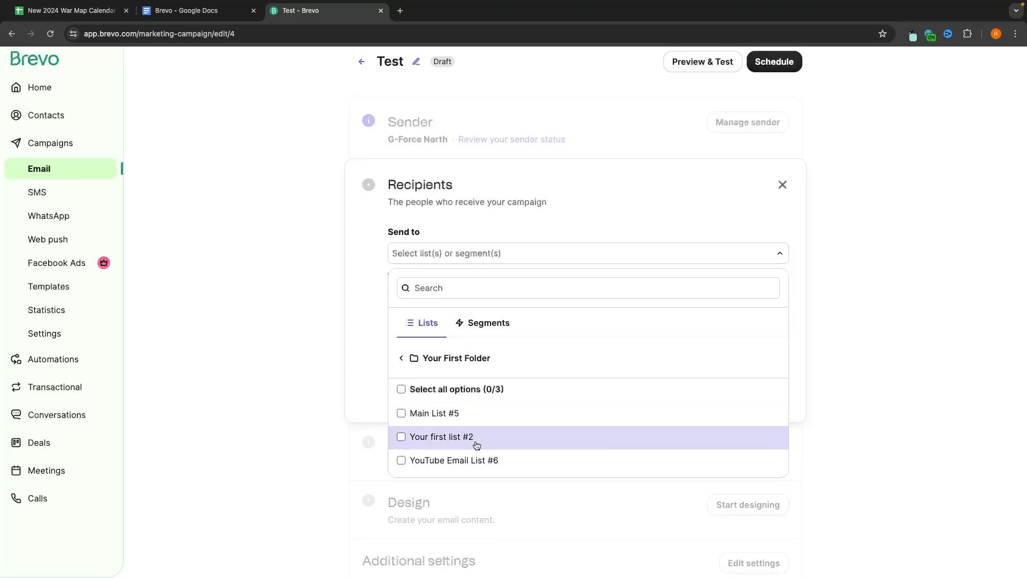
left_click(470, 470)
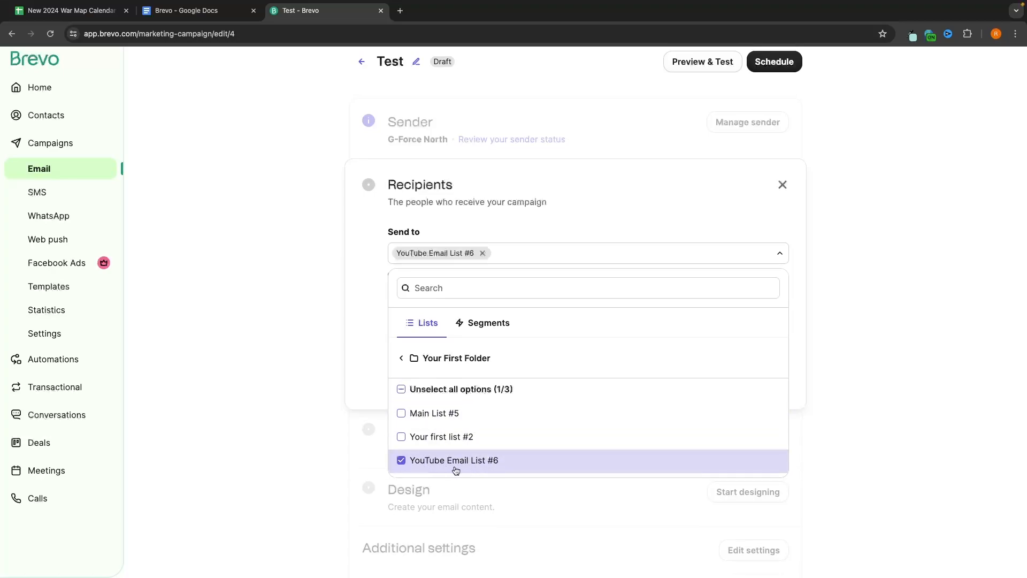
left_click(454, 469)
left_click(471, 423)
left_click(368, 280)
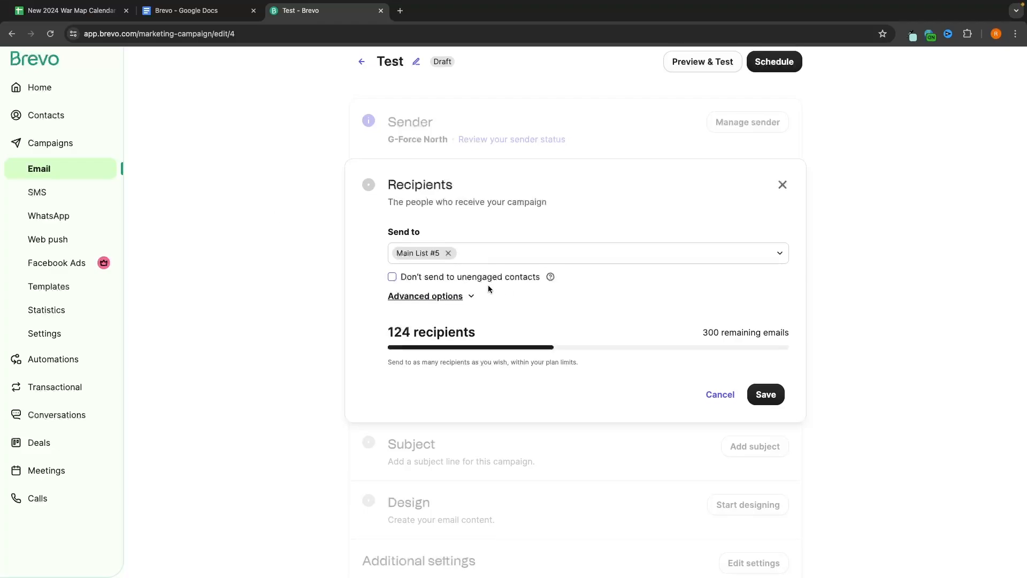
left_click(550, 276)
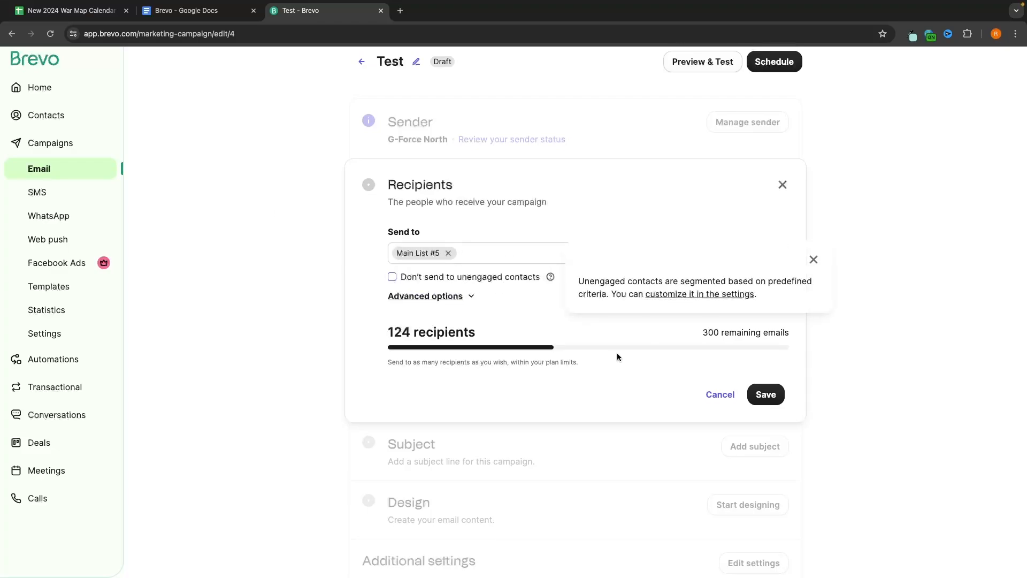
left_click(765, 394)
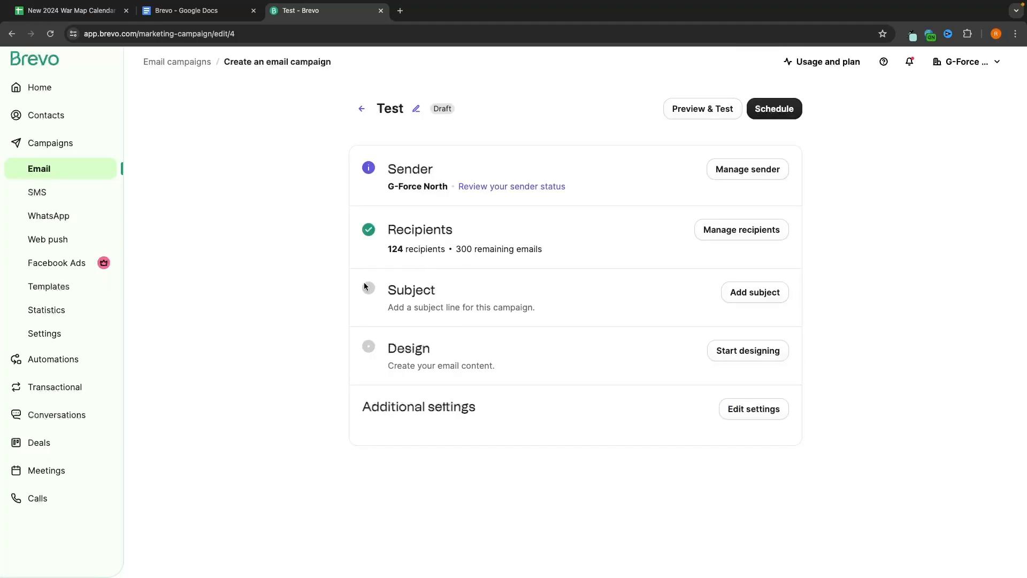
Step: Enter the subject line 'You NEED to see this...' for the Test email
left_click(749, 294)
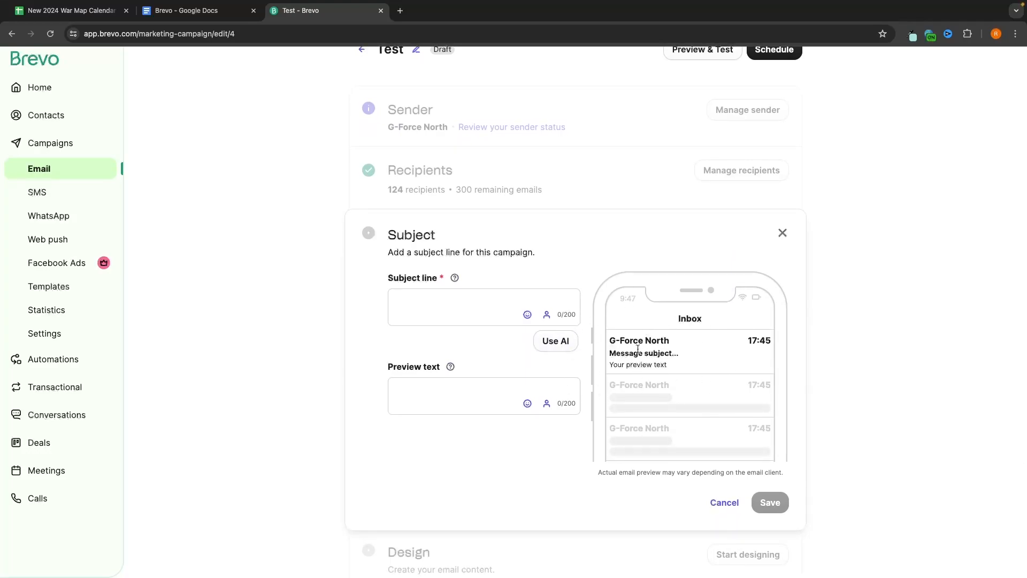
left_click(477, 312)
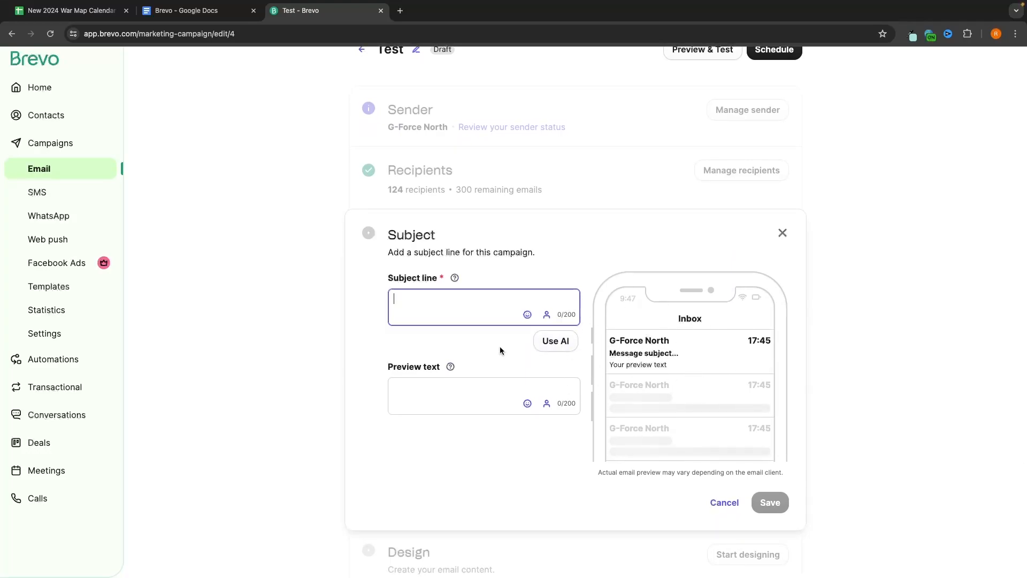
type("You")
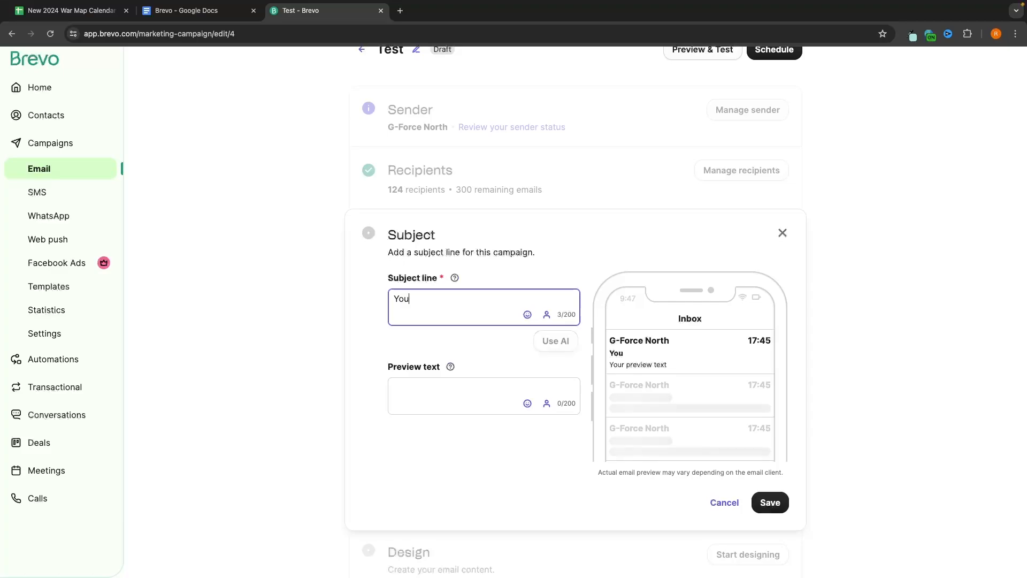
type(" NEED to")
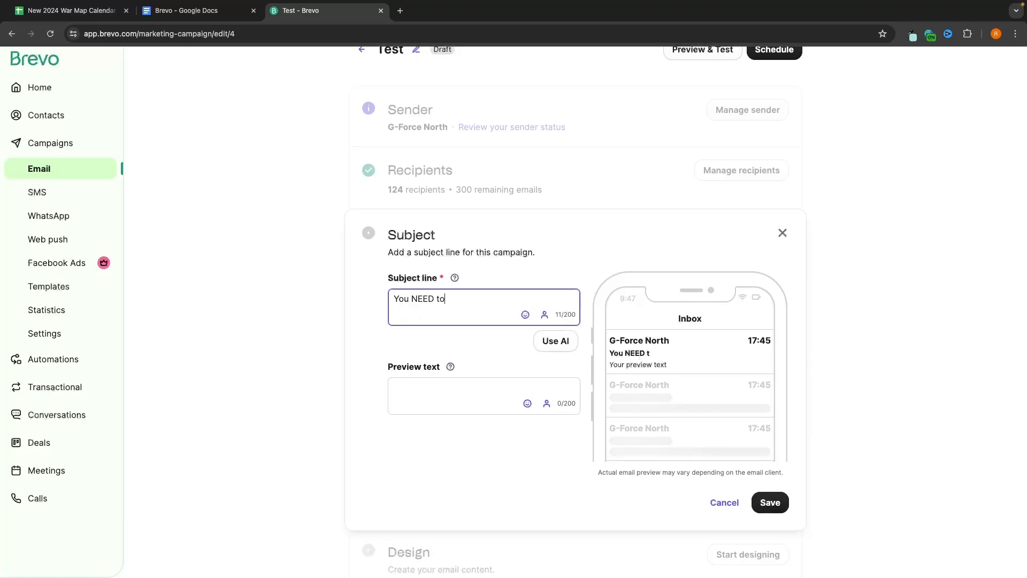
type(" see this")
left_click_drag(667, 365, 599, 365)
left_click(646, 366)
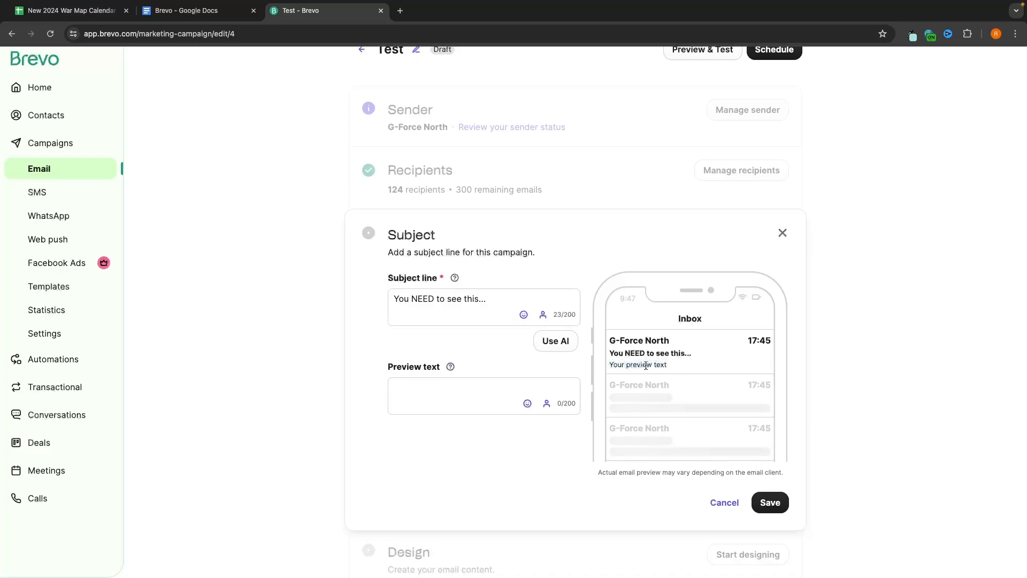
Step: Add preview text 'This is going to blow your mind' plus an exploding-head emoji, and save
left_click(417, 384)
type("T")
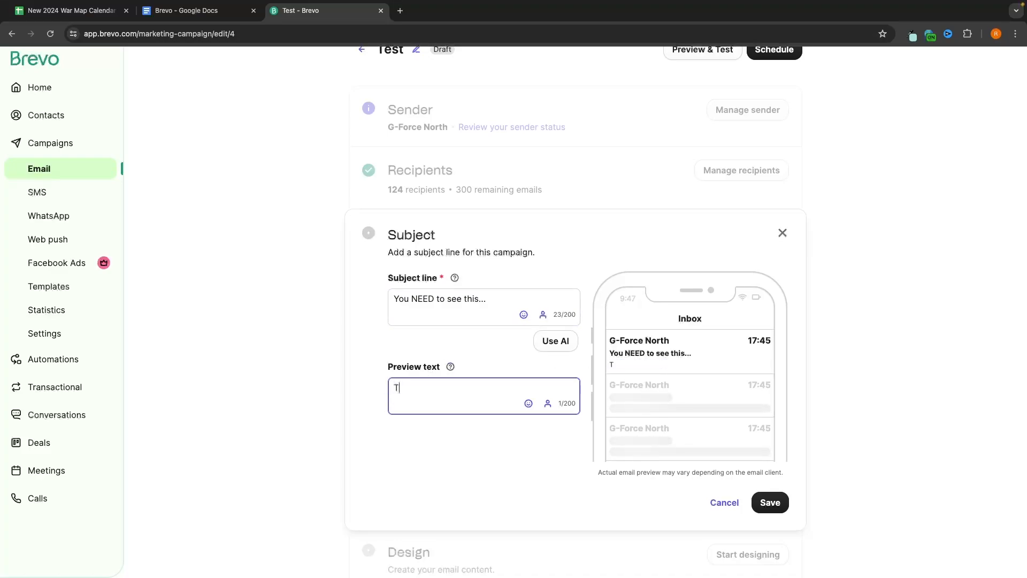
type("his is going ")
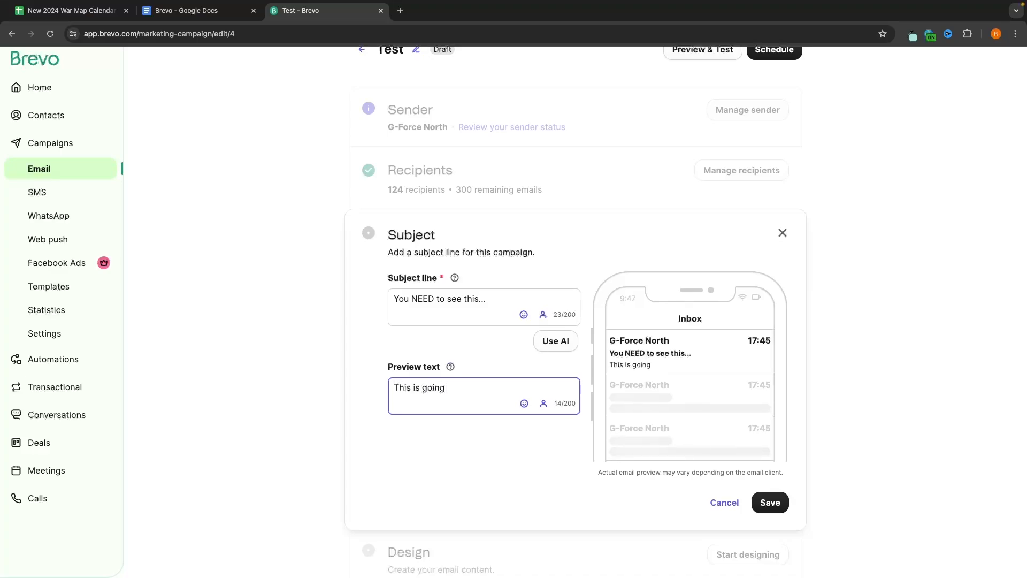
type("to blow your mind")
left_click(525, 410)
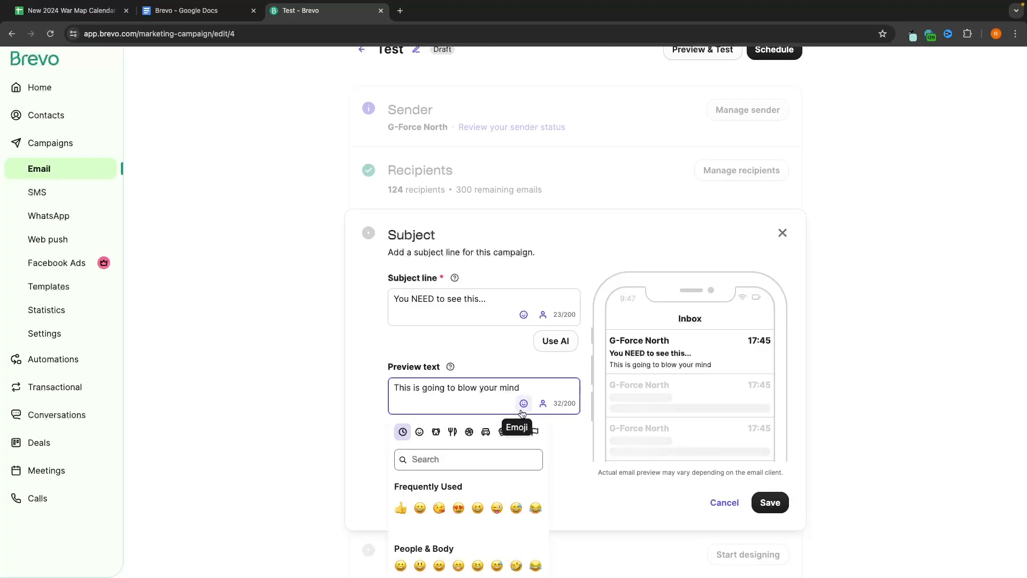
left_click(447, 460)
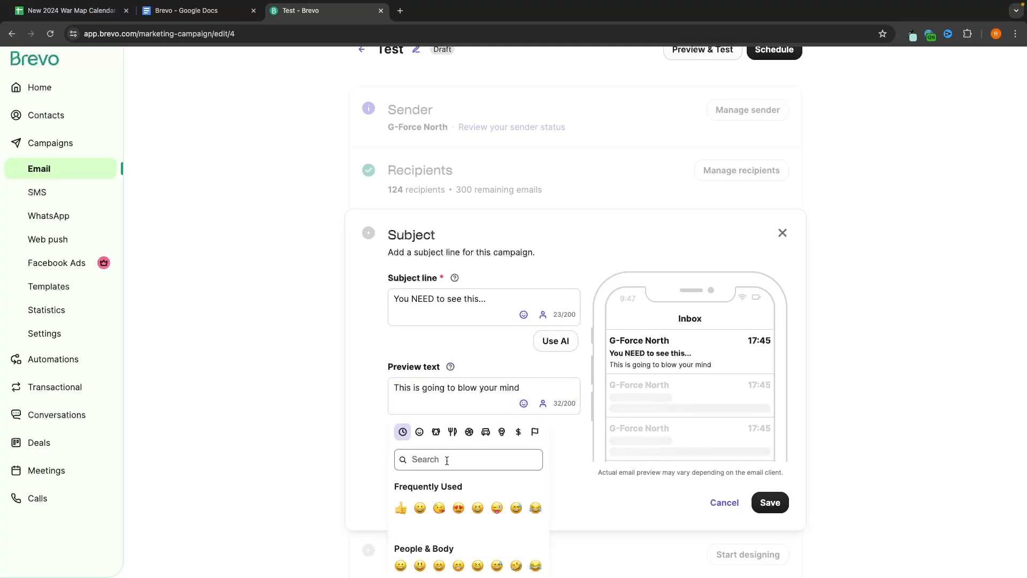
type("head")
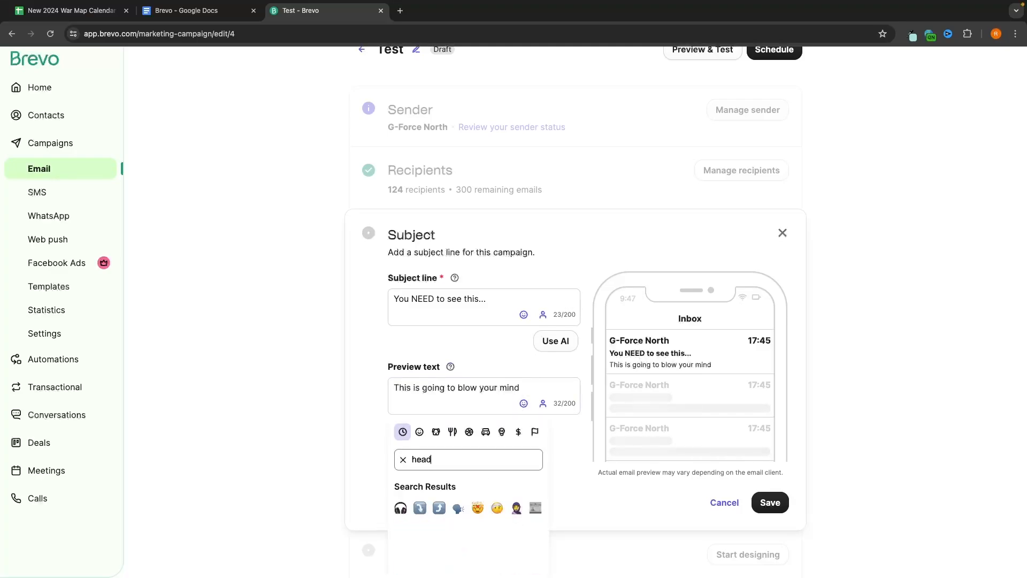
left_click(476, 508)
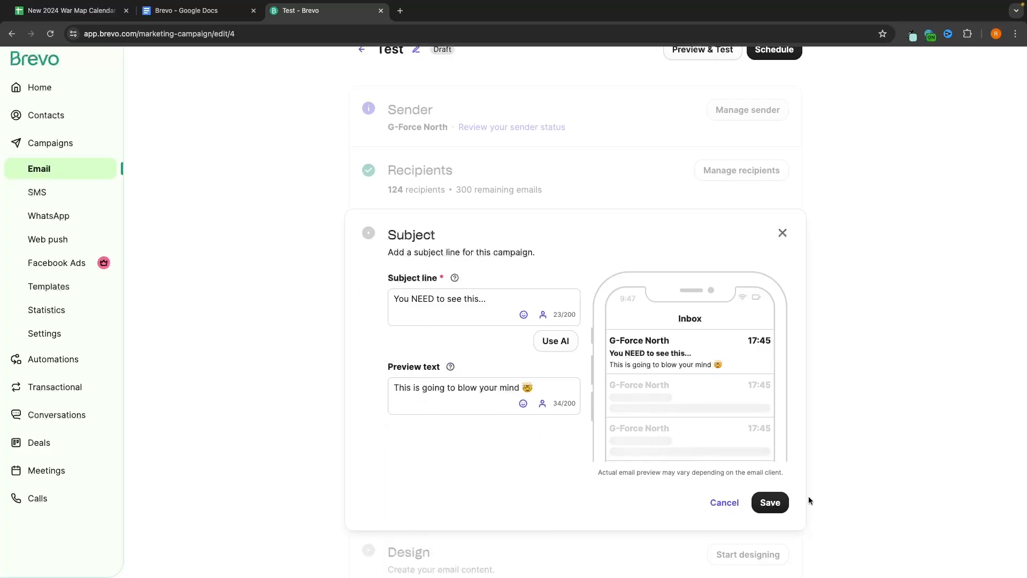
left_click(770, 502)
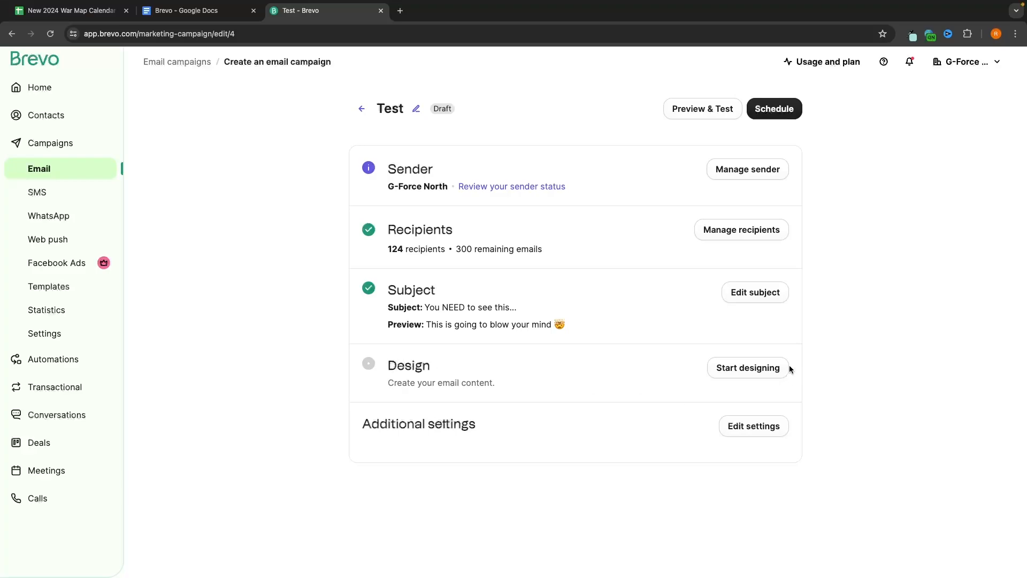
Step: Start designing the Test email and browse the six layouts from Default template to Start from scratch
left_click(756, 368)
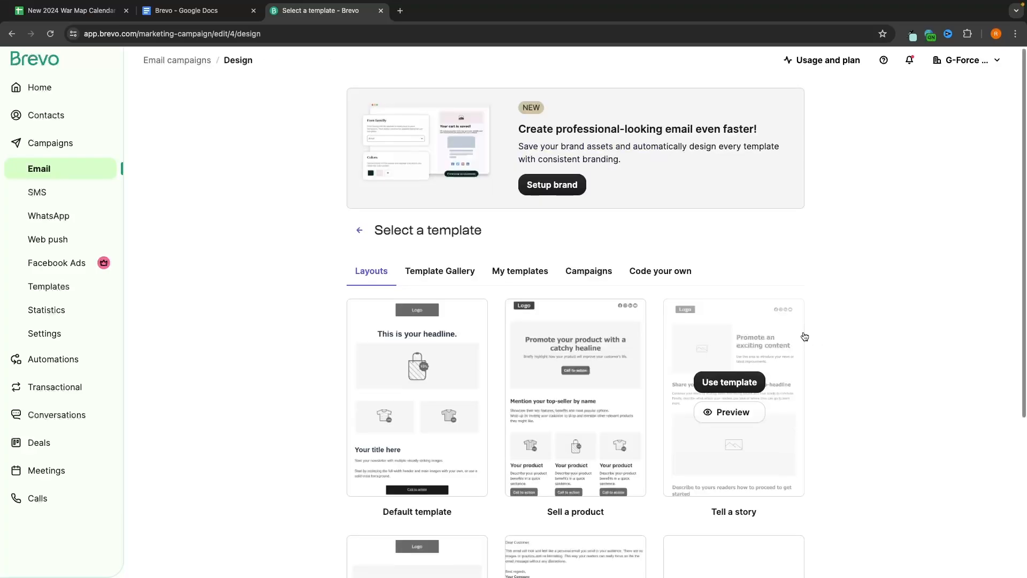
scroll(804, 336, "down", 3)
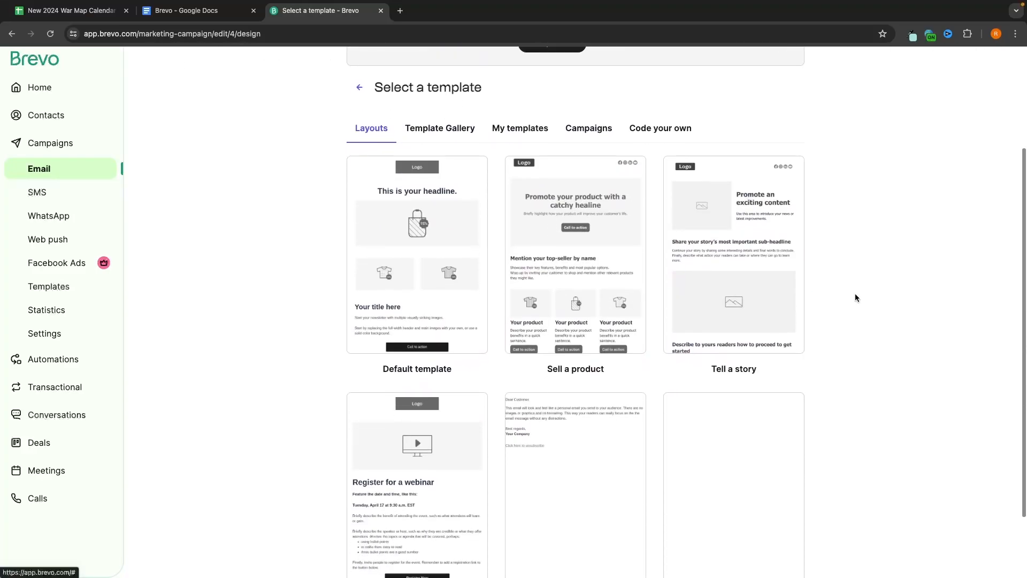
scroll(855, 293, "down", 1)
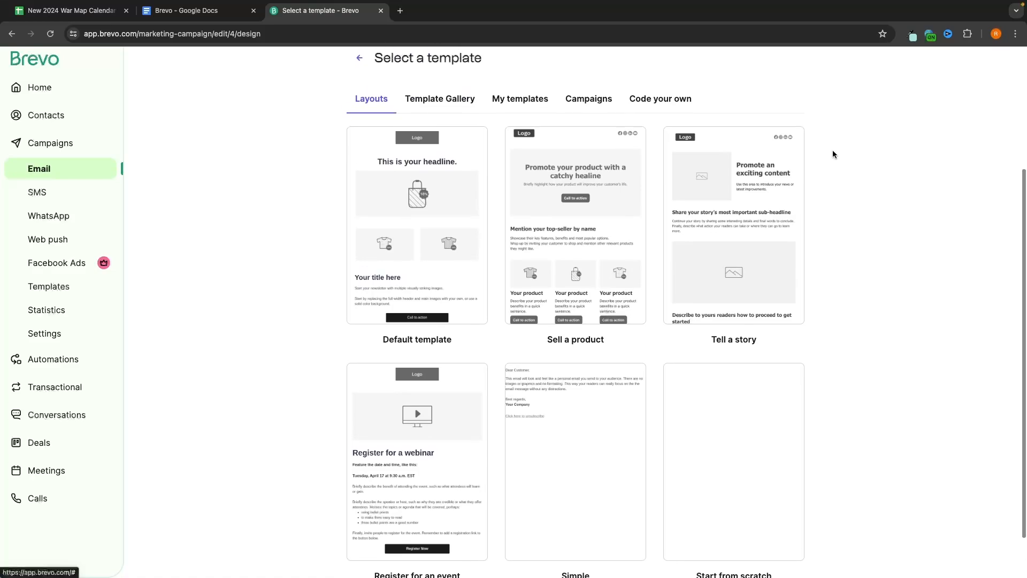
scroll(833, 154, "up", 2)
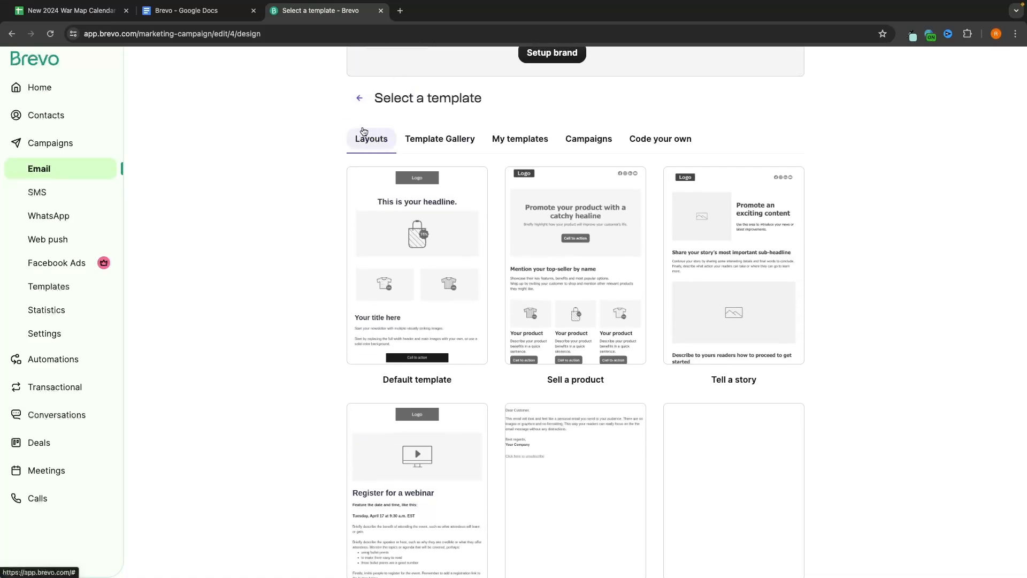
scroll(240, 284, "down", 3)
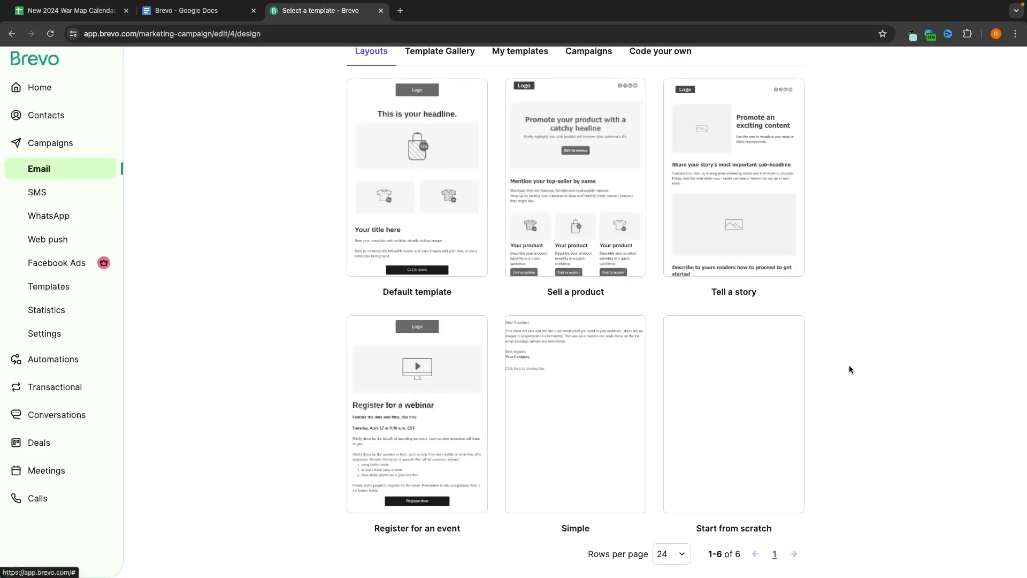
scroll(871, 339, "down", 1)
scroll(879, 325, "up", 1)
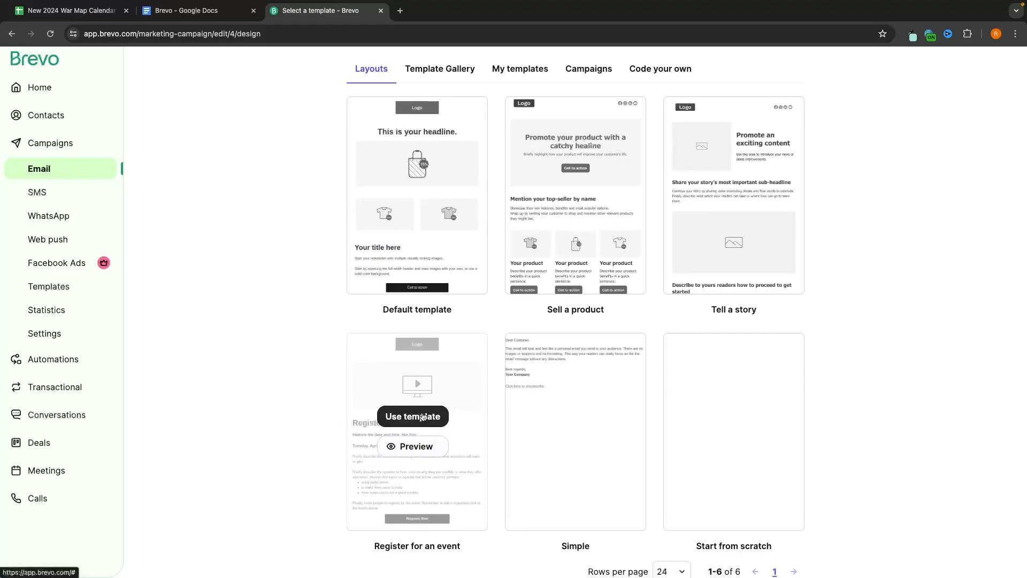
scroll(422, 417, "up", 3)
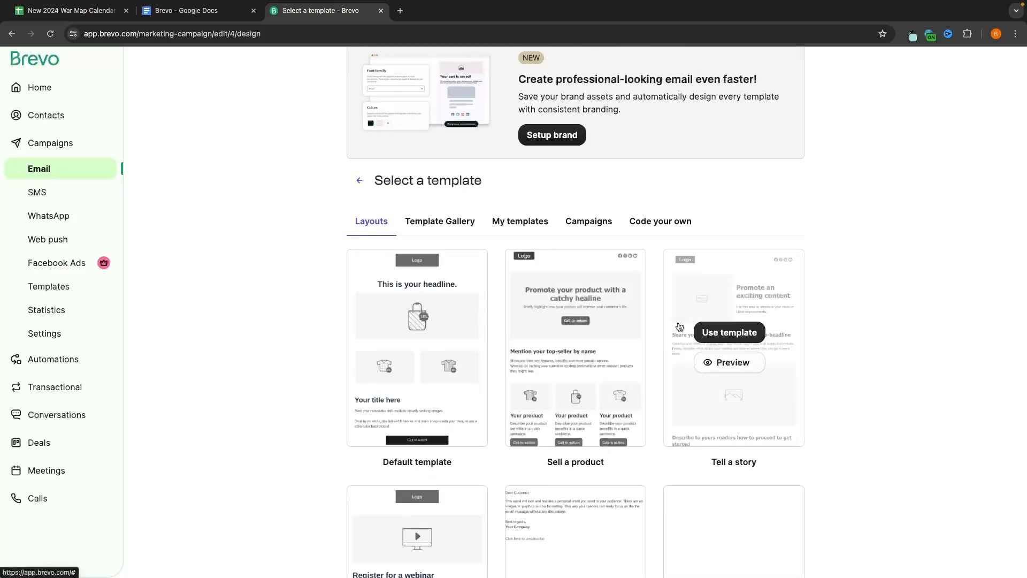
Step: Switch to the Template Gallery and scroll down to its pagination bar
left_click(423, 233)
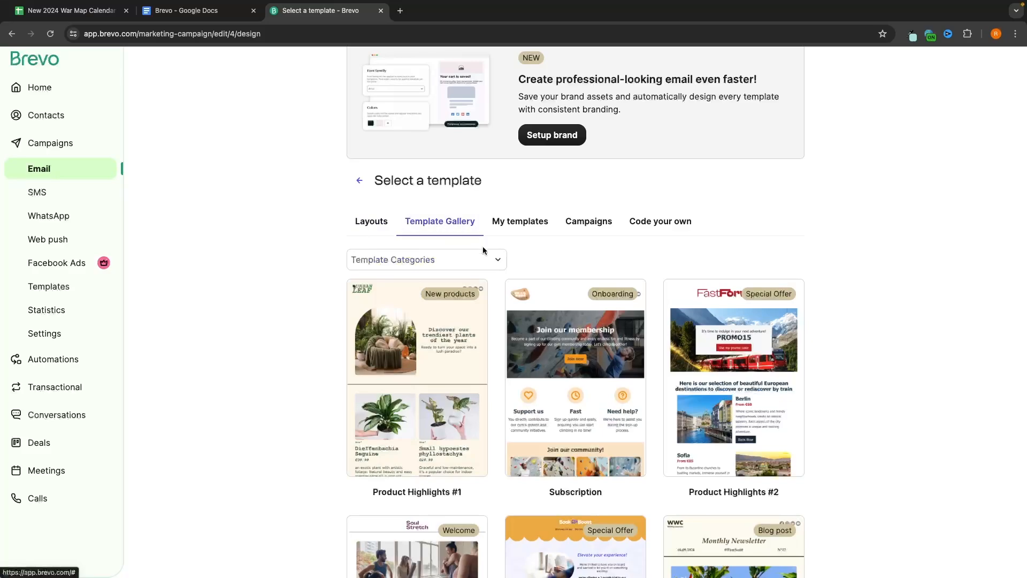
scroll(919, 289, "down", 8)
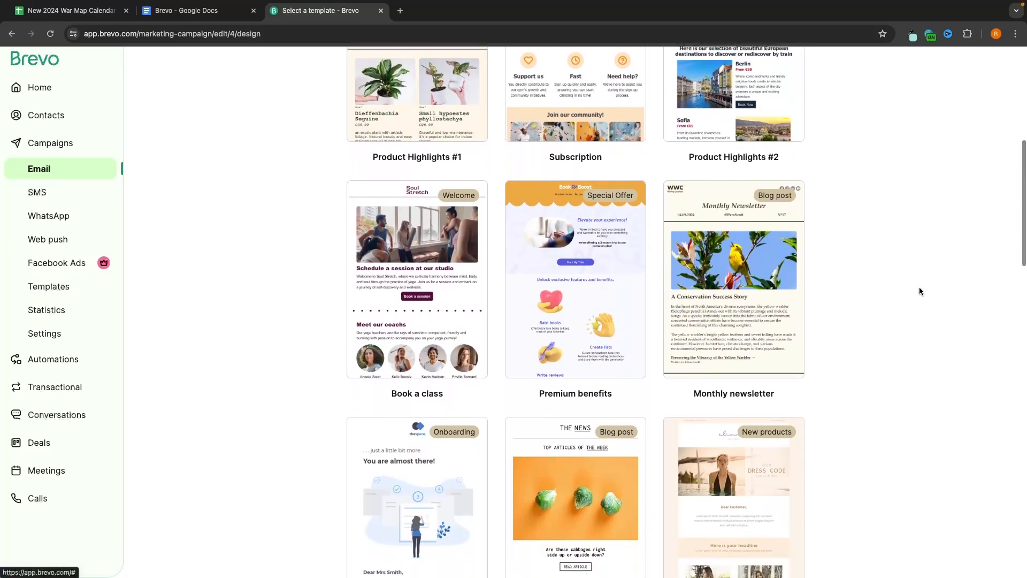
scroll(919, 291, "down", 8)
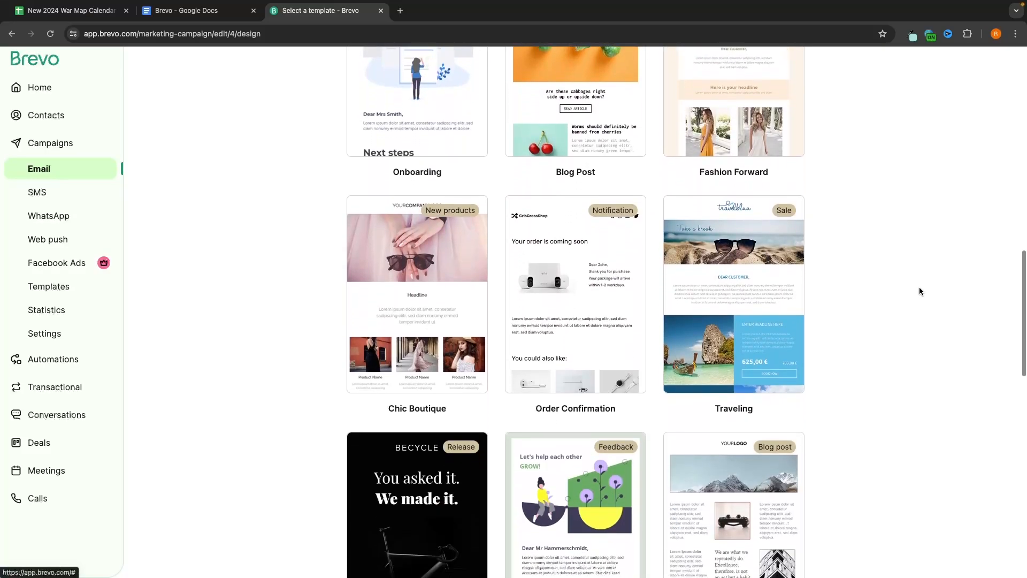
scroll(919, 291, "down", 8)
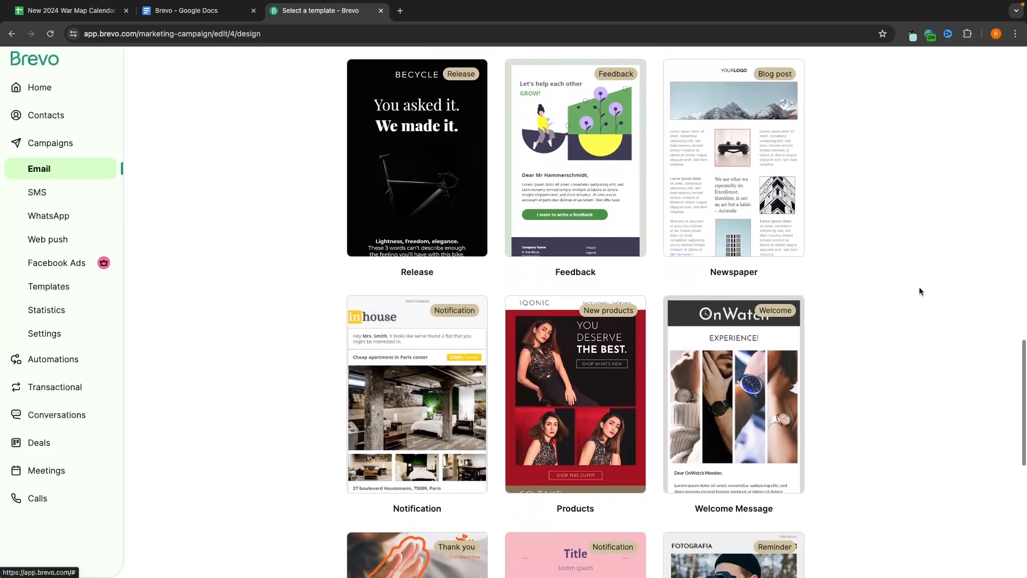
scroll(919, 291, "down", 2)
scroll(812, 348, "down", 3)
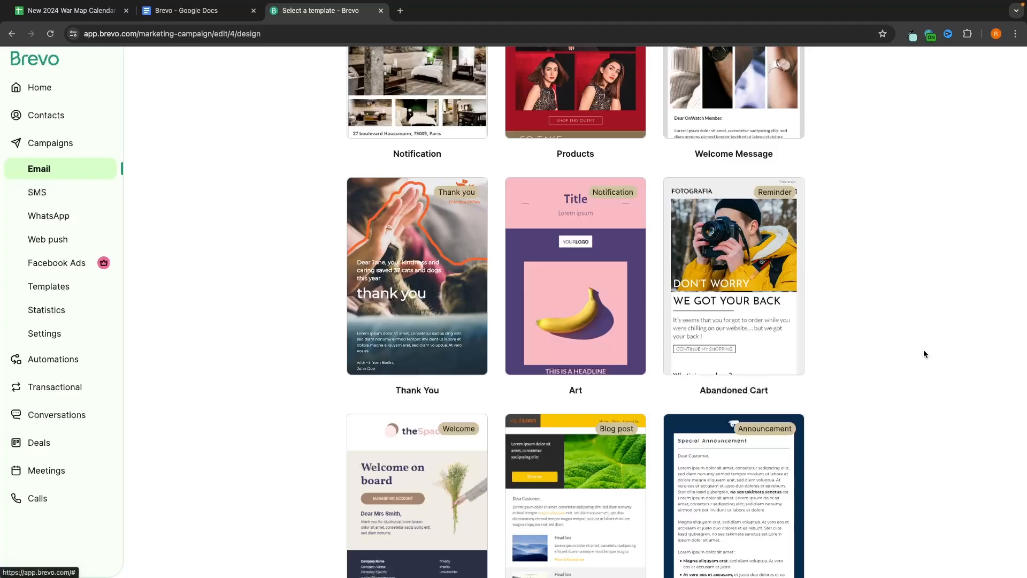
scroll(923, 354, "down", 3)
Step: Set Rows per page to 48 and browse templates like Release, Newspaper and Art
left_click(642, 546)
left_click(631, 519)
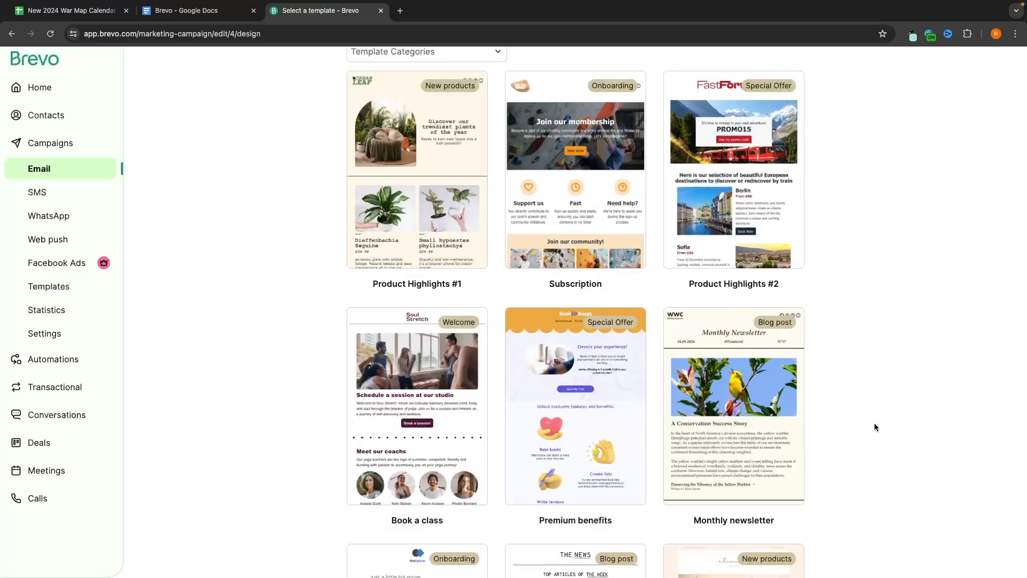
scroll(906, 400, "down", 20)
scroll(906, 409, "down", 15)
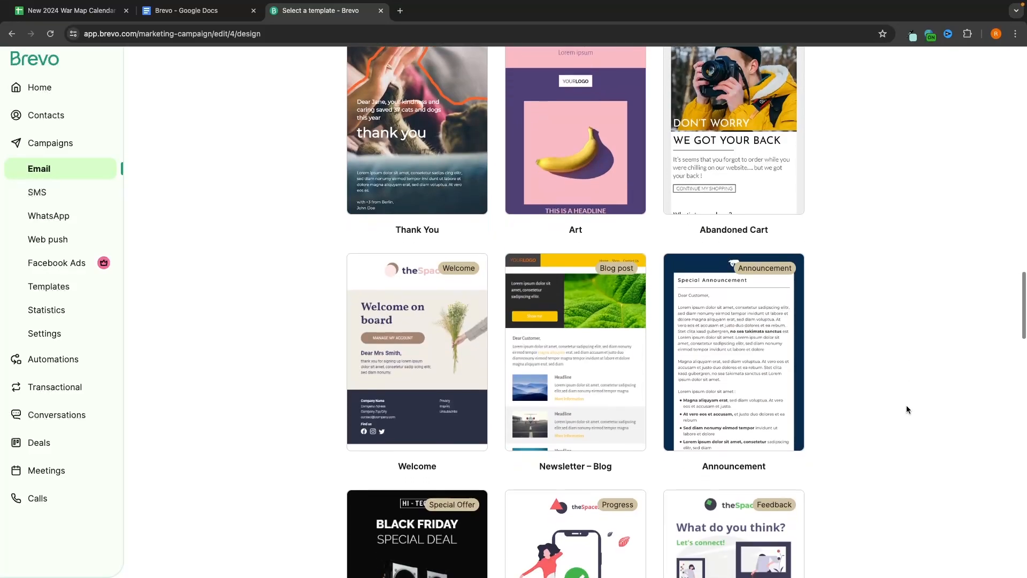
scroll(907, 406, "down", 15)
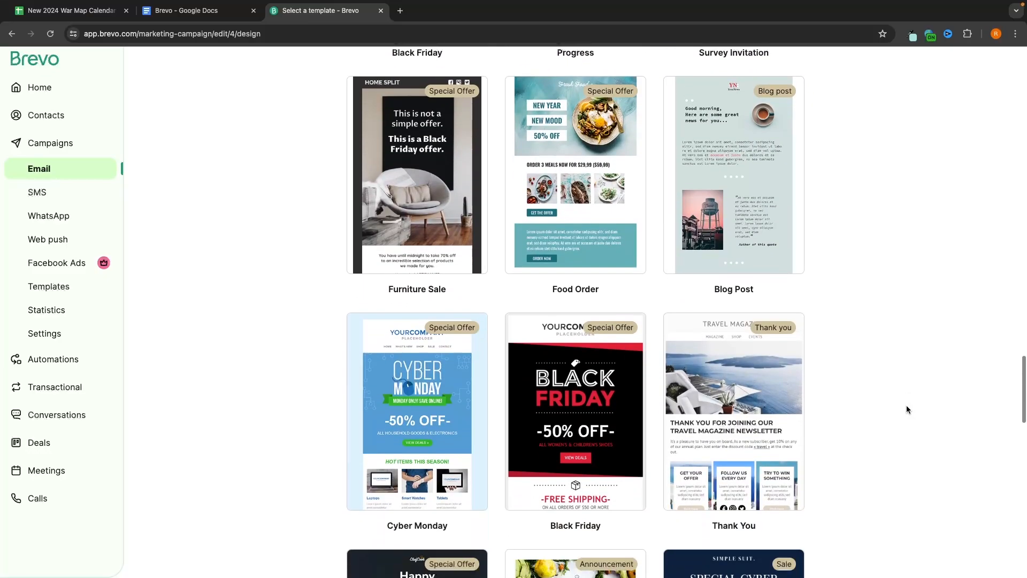
mouse_move(565, 365)
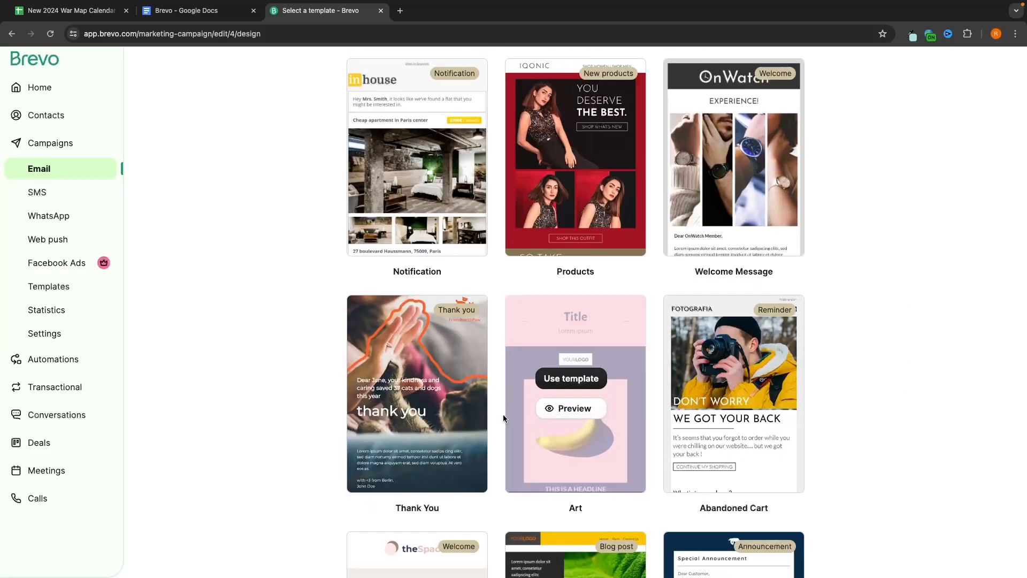
Step: Apply the Art template and select the word 'Title' in its heading
left_click(593, 377)
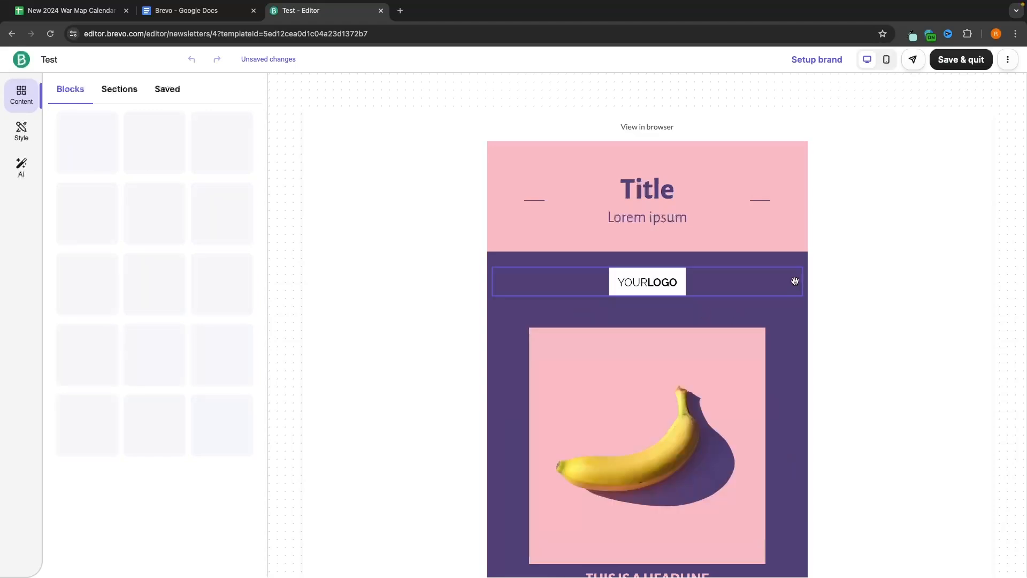
scroll(812, 276, "down", 1)
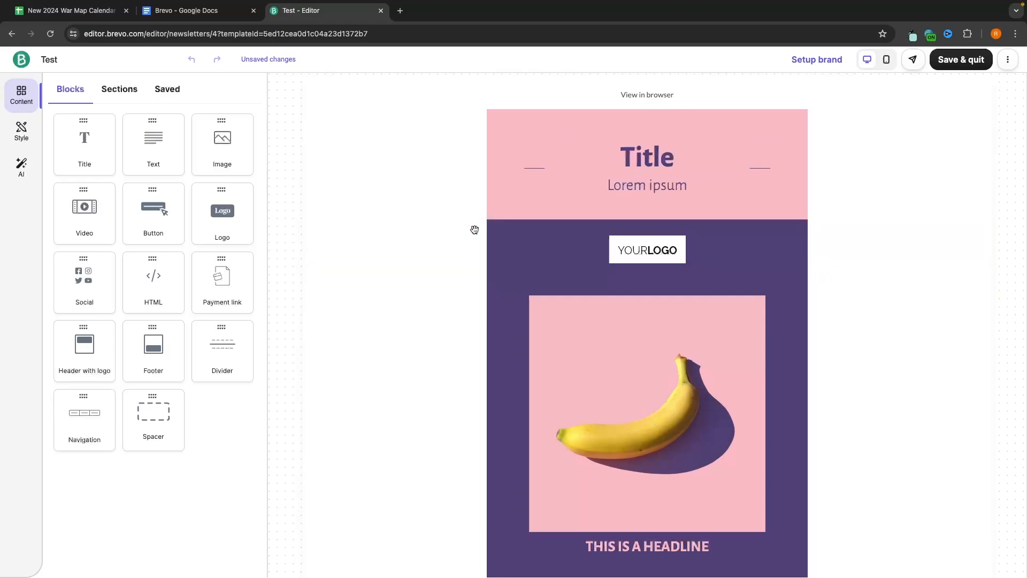
scroll(708, 310, "down", 5)
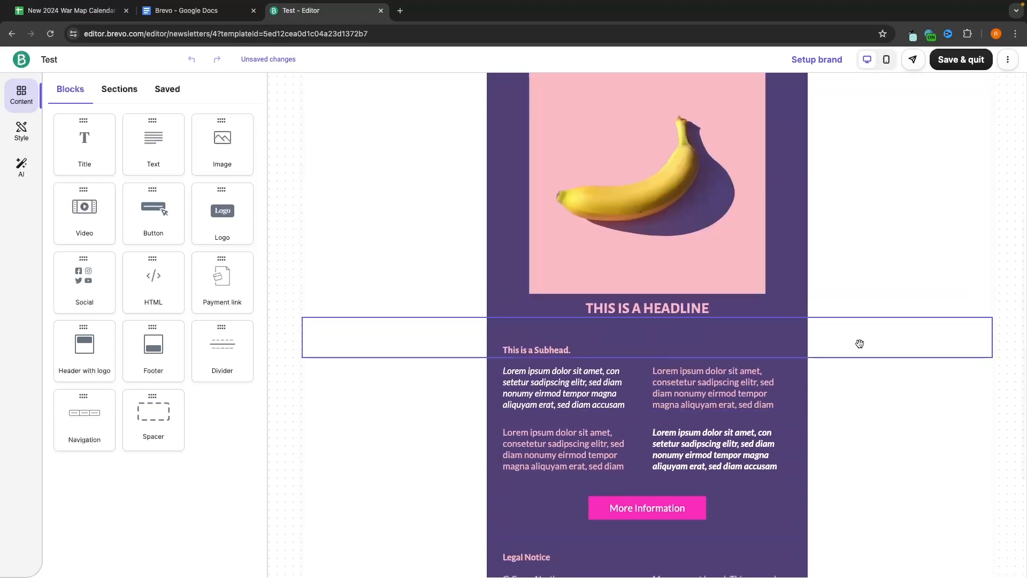
scroll(861, 344, "down", 2)
scroll(868, 339, "up", 7)
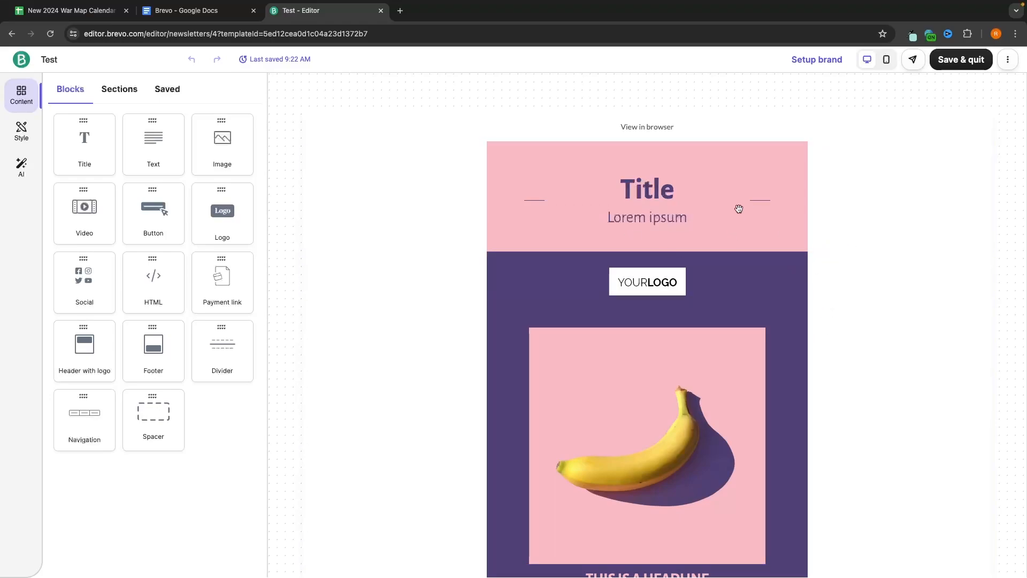
left_click(653, 188)
left_click_drag(675, 191, 619, 189)
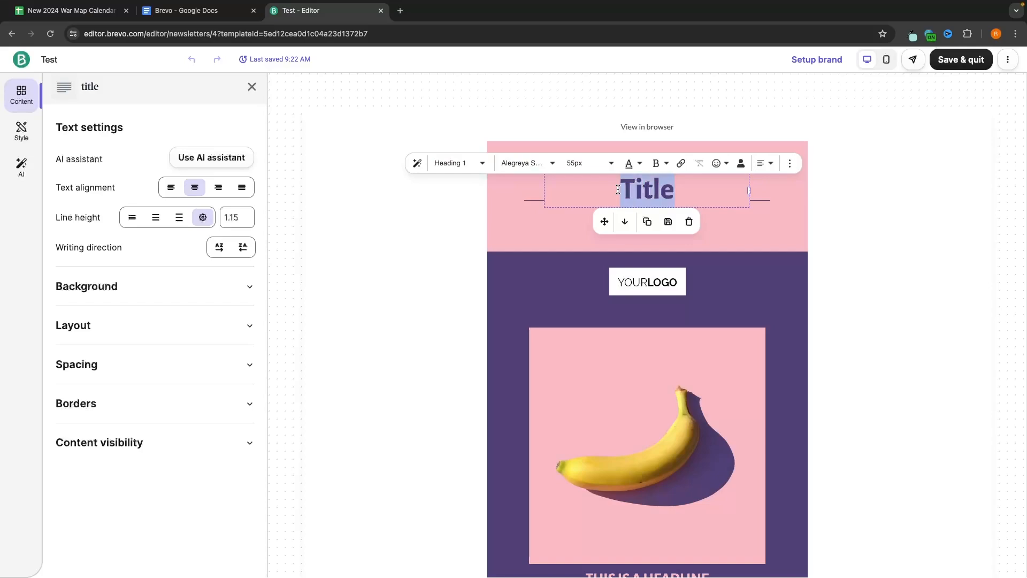
left_click(829, 222)
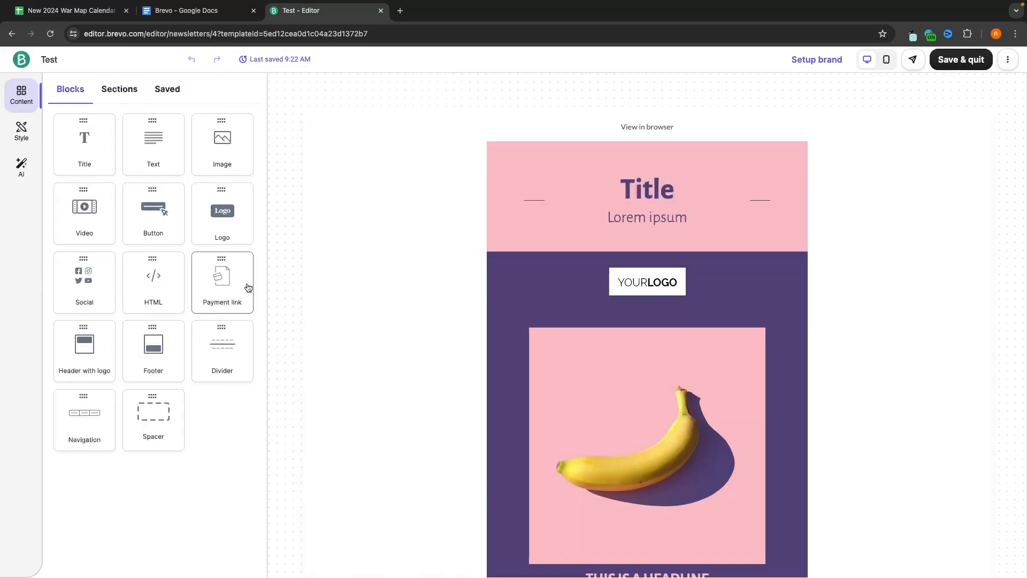
scroll(644, 350, "down", 2)
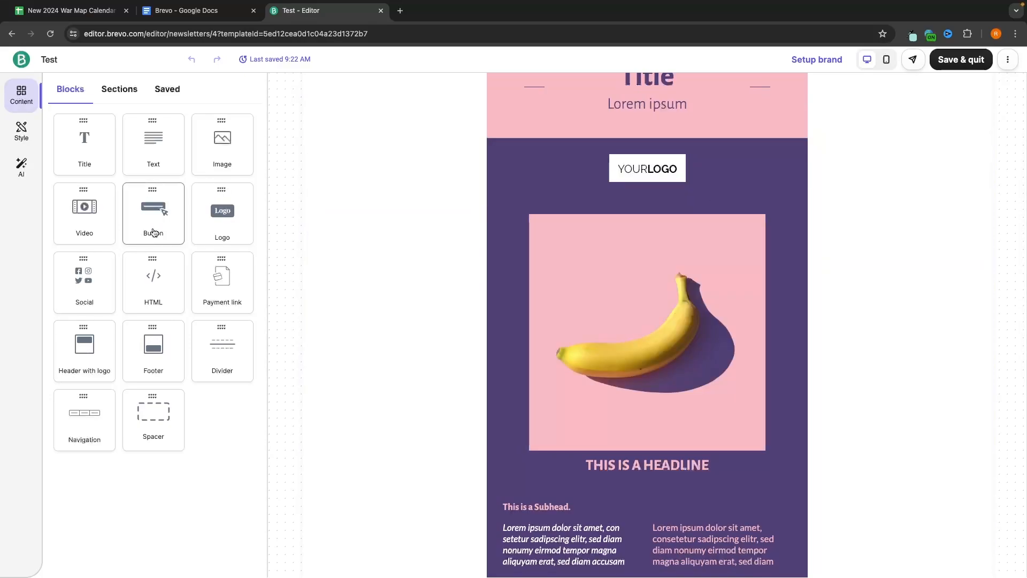
Step: Add a Button block under the headline and an Image block below More Information
left_click_drag(152, 214, 628, 314)
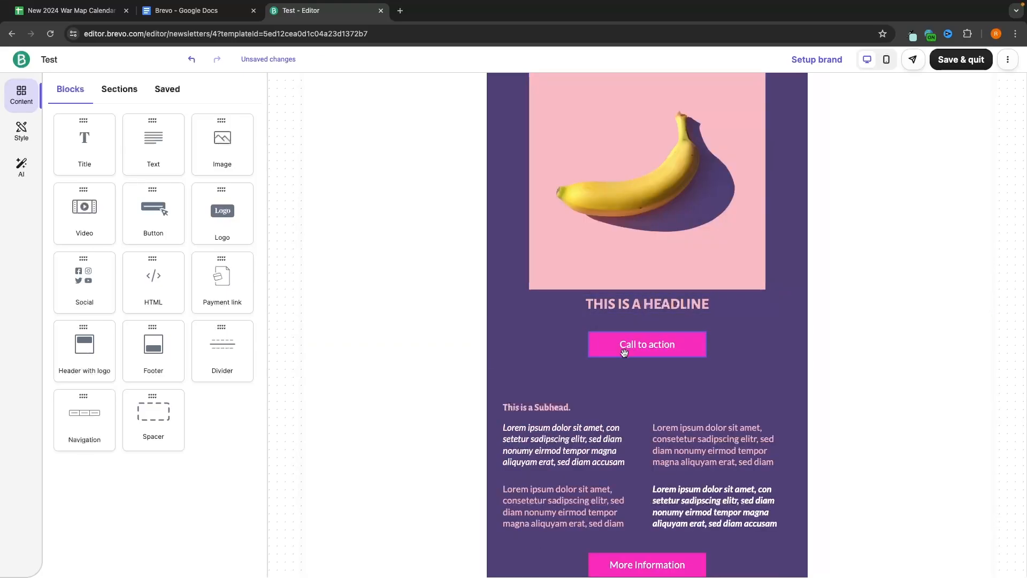
scroll(624, 351, "down", 4)
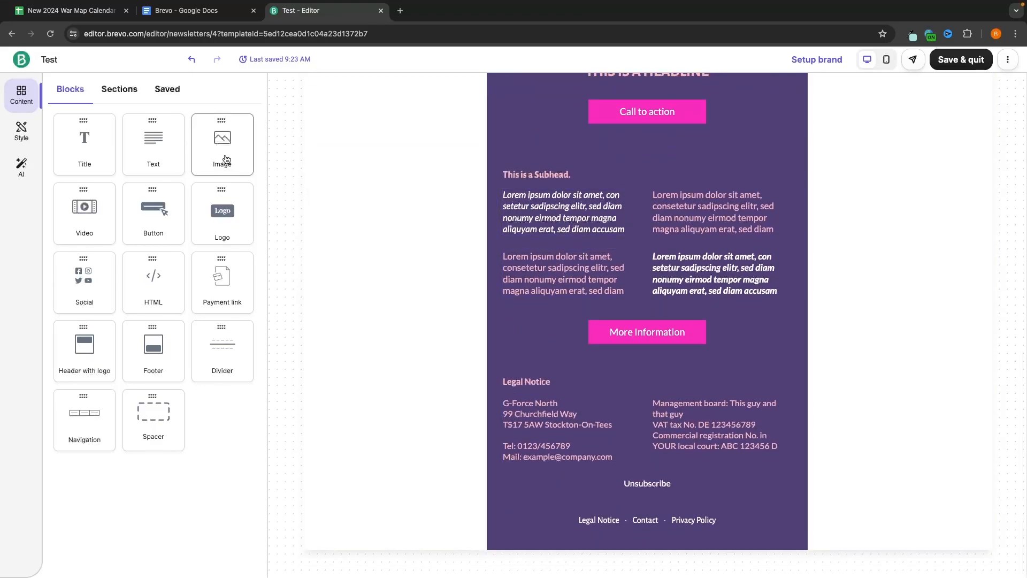
left_click_drag(198, 145, 619, 339)
scroll(591, 408, "down", 2)
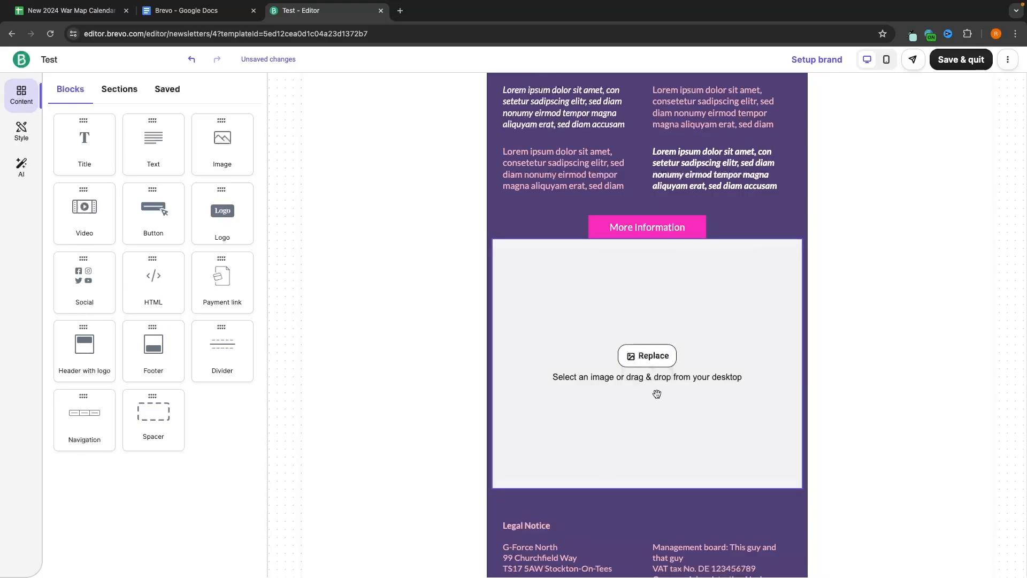
scroll(657, 393, "up", 12)
scroll(640, 323, "down", 2)
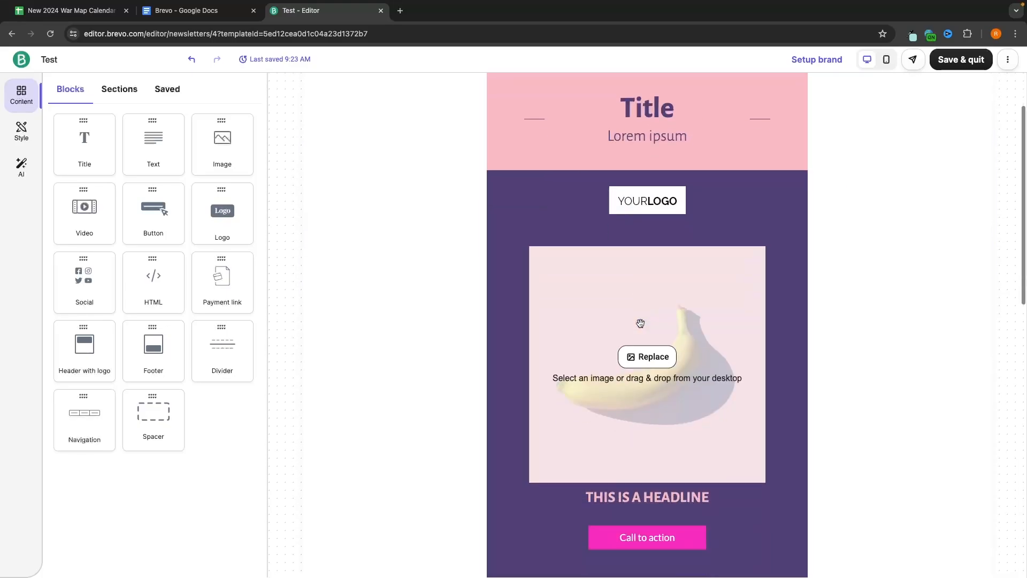
scroll(640, 322, "down", 5)
scroll(637, 321, "up", 7)
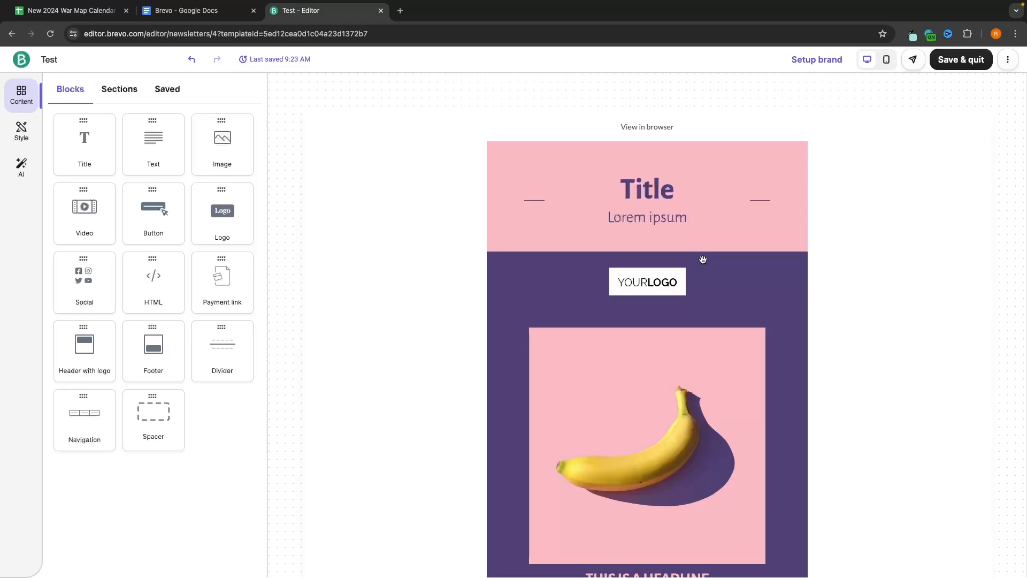
Step: Change the heading to 'Best Time Tracking Apps' at 36px font size
double_click(663, 195)
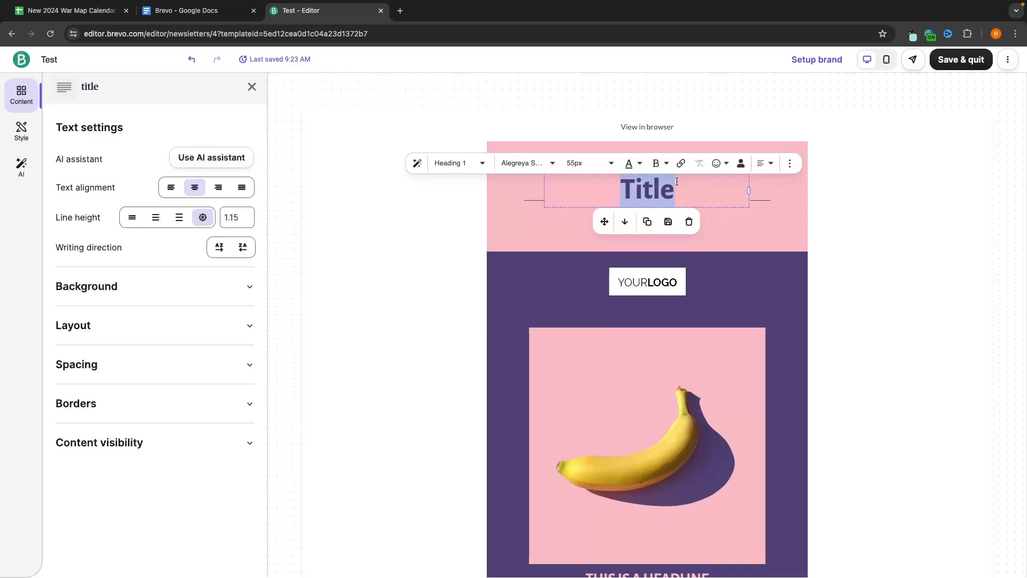
type("Best")
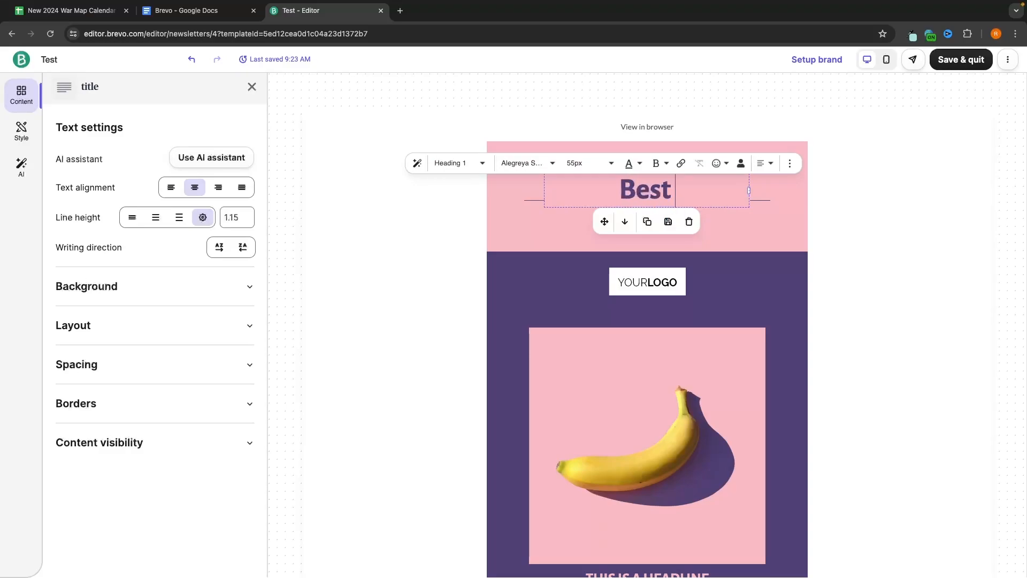
type(" Time Tracking Apps")
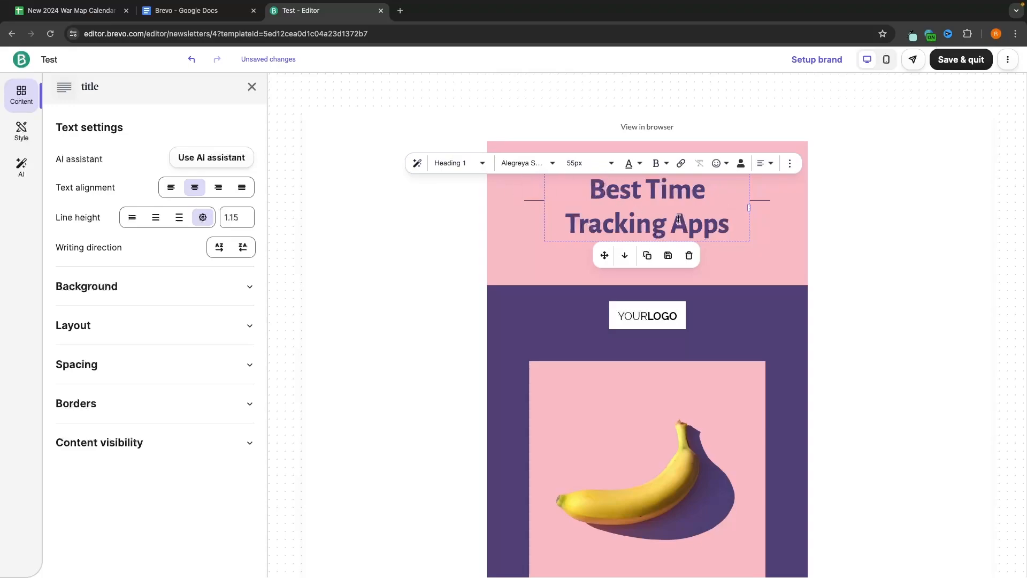
triple_click(734, 224)
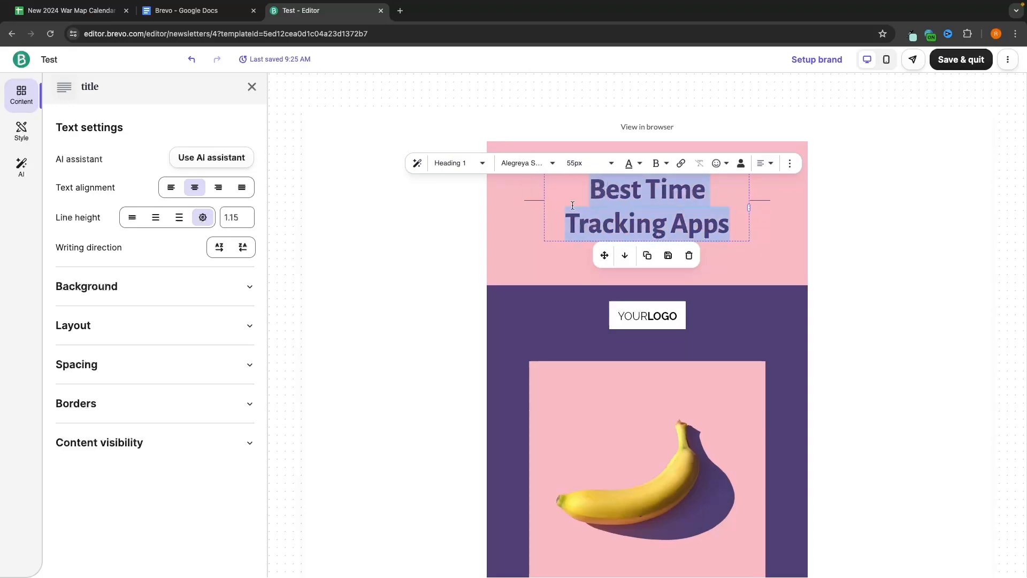
left_click(583, 165)
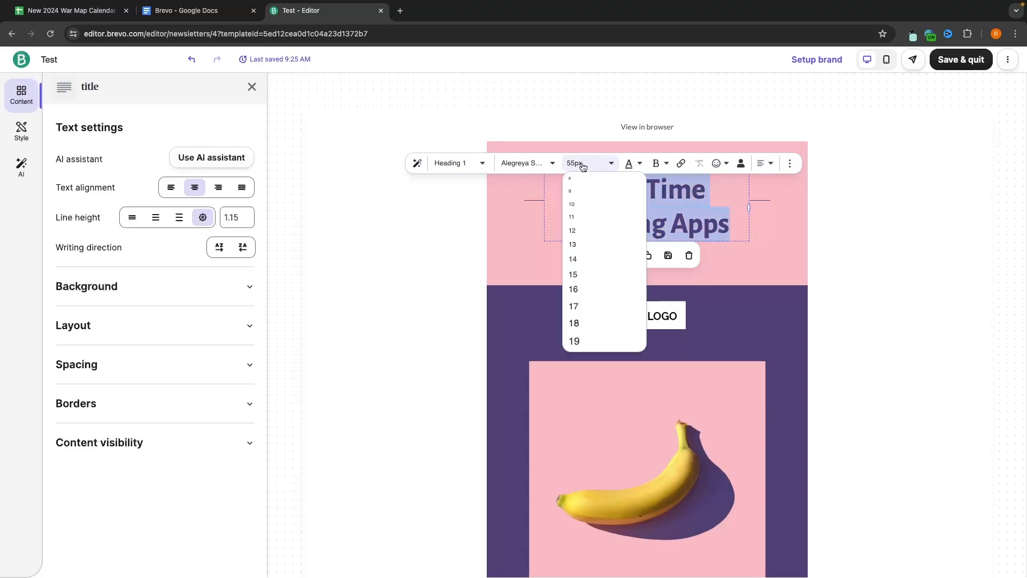
scroll(582, 273, "down", 2)
scroll(582, 270, "down", 5)
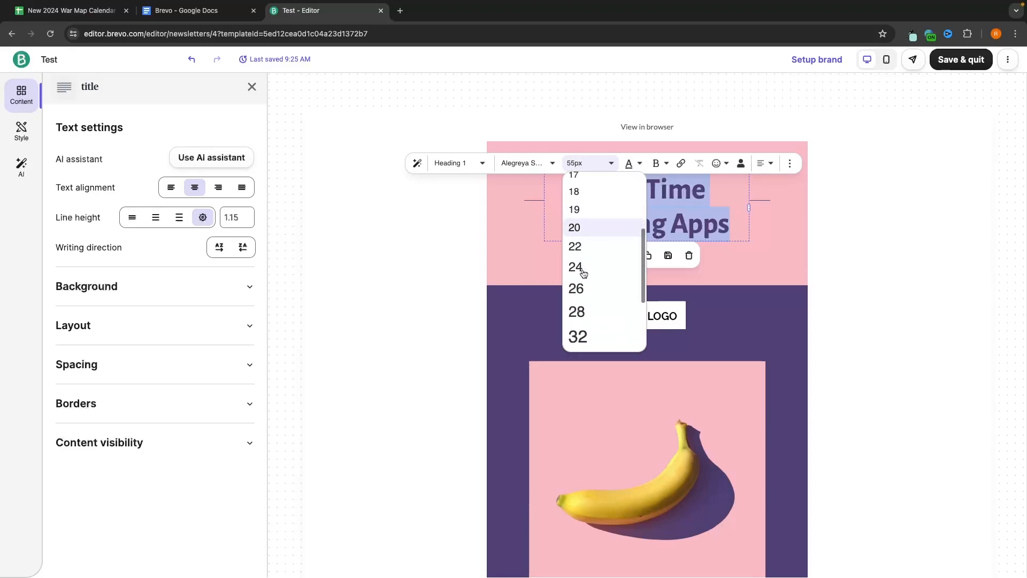
left_click(587, 257)
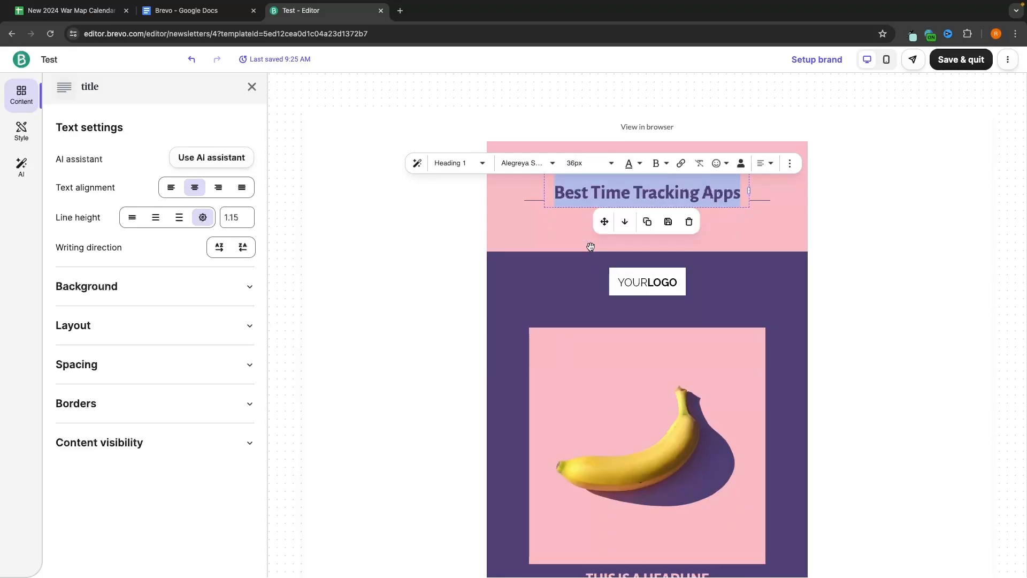
Step: Try a bright red heading colour, then undo it
left_click(637, 165)
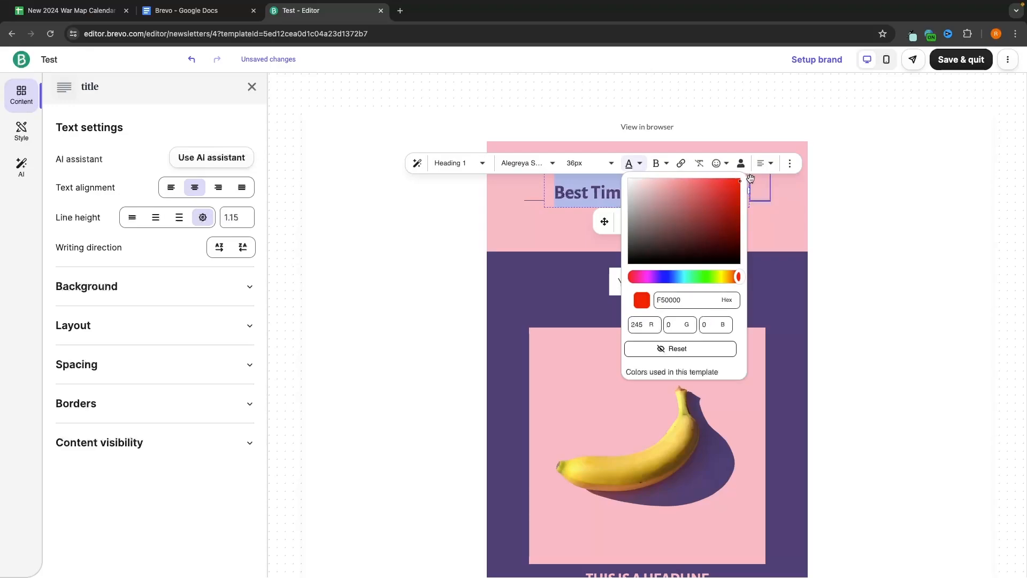
left_click_drag(750, 179, 749, 175)
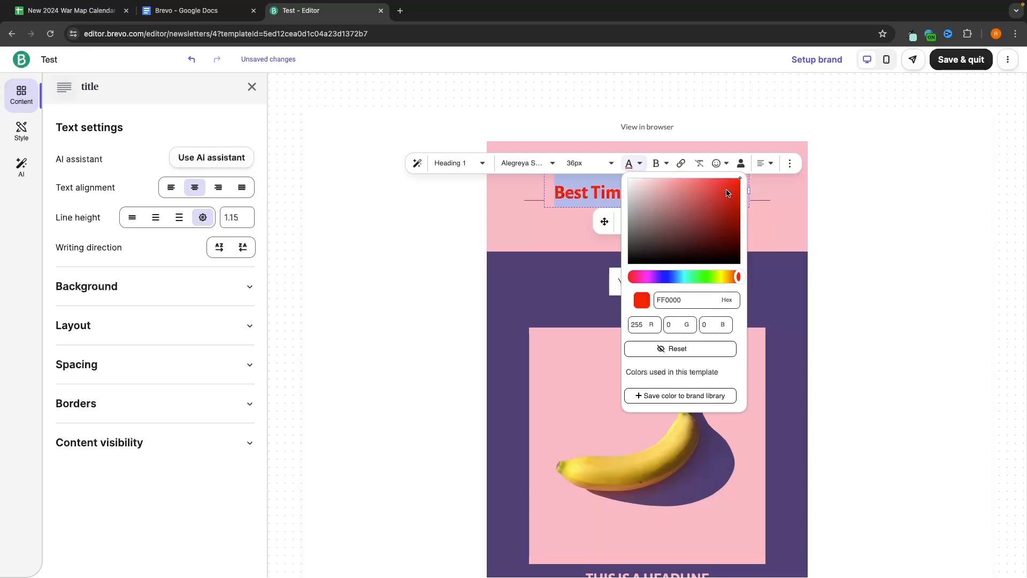
left_click(787, 206)
left_click(810, 290)
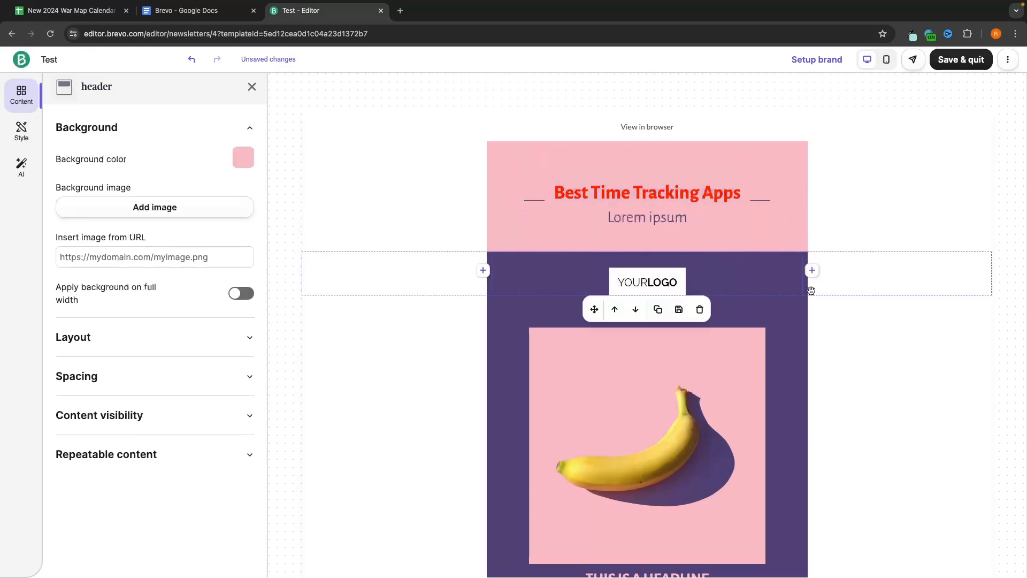
left_click(906, 245)
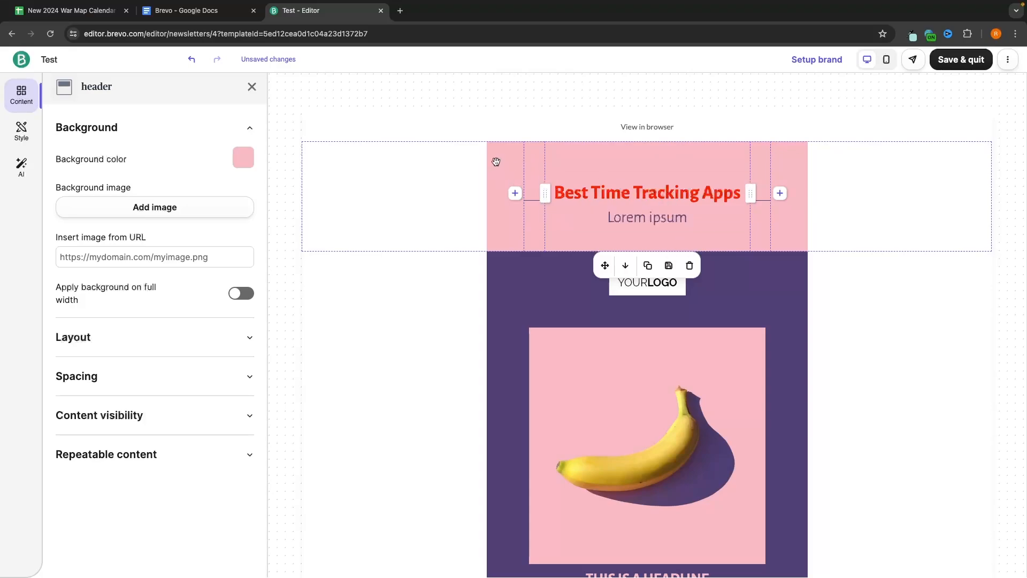
left_click(192, 63)
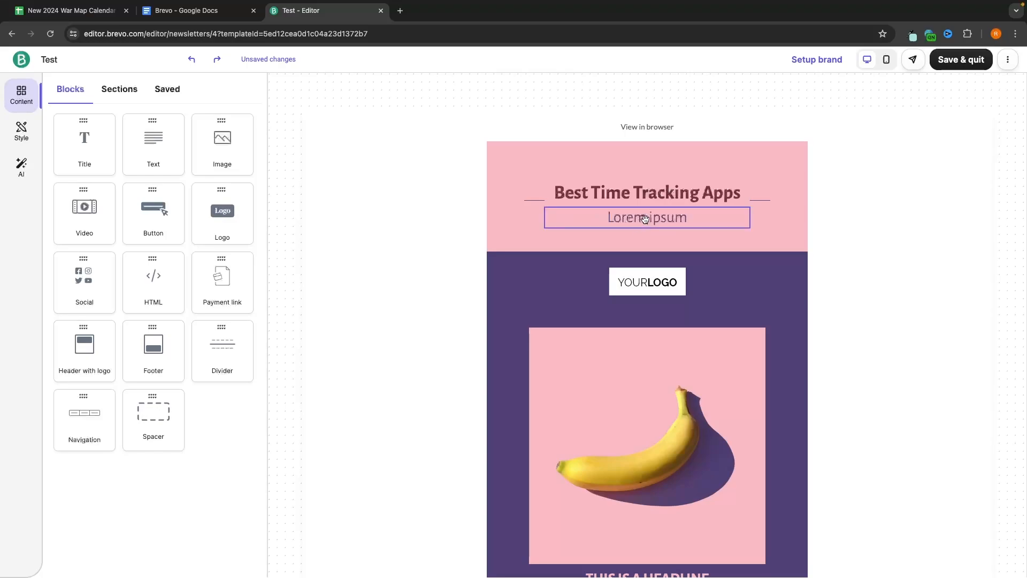
Step: Delete the Lorem ipsum subtitle block beneath the heading
left_click(595, 217)
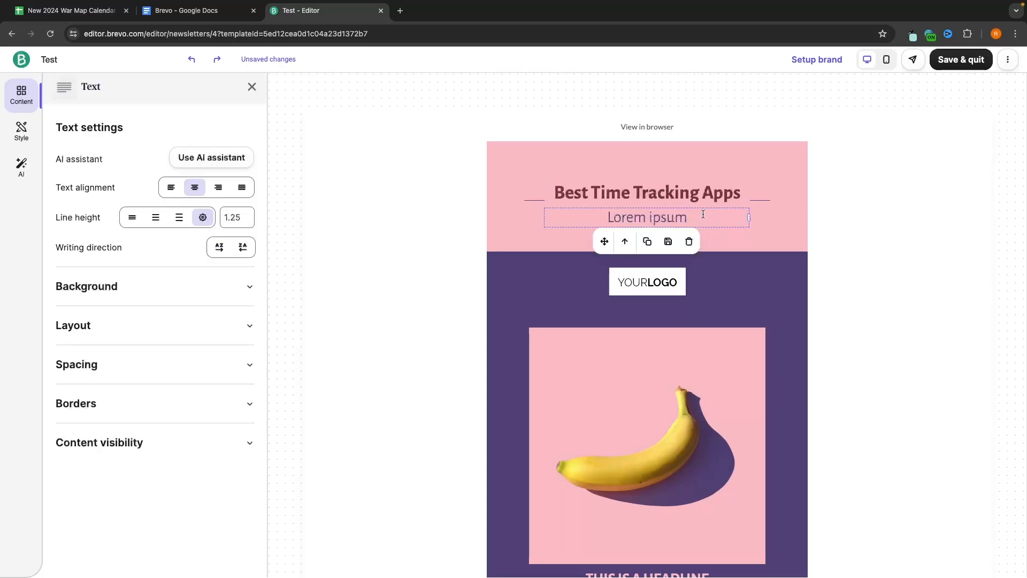
left_click(689, 242)
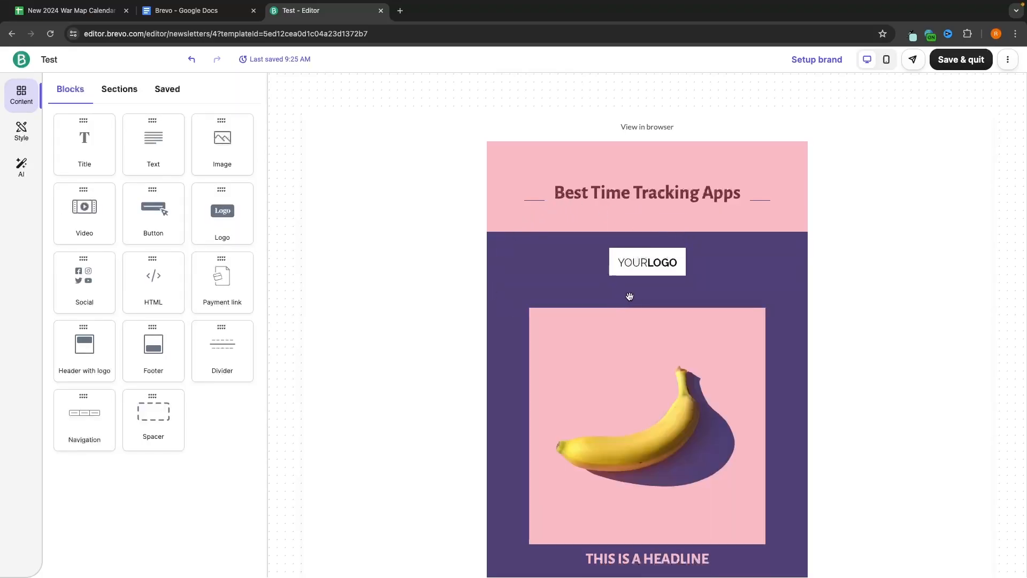
scroll(637, 278, "down", 1)
Step: Upload the blue triangle PNG and insert it as the brand logo in brand setup
left_click(648, 231)
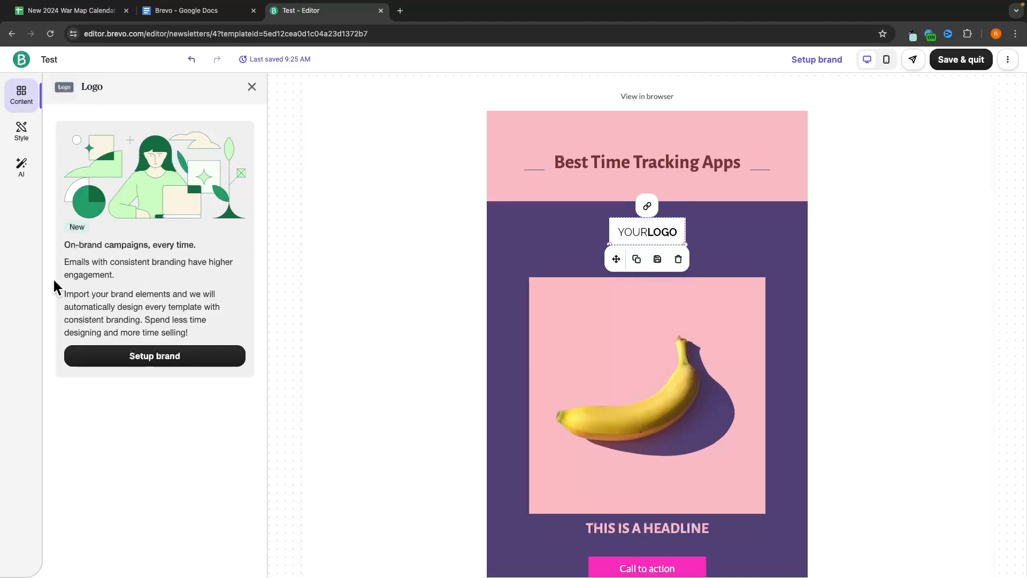
left_click(161, 357)
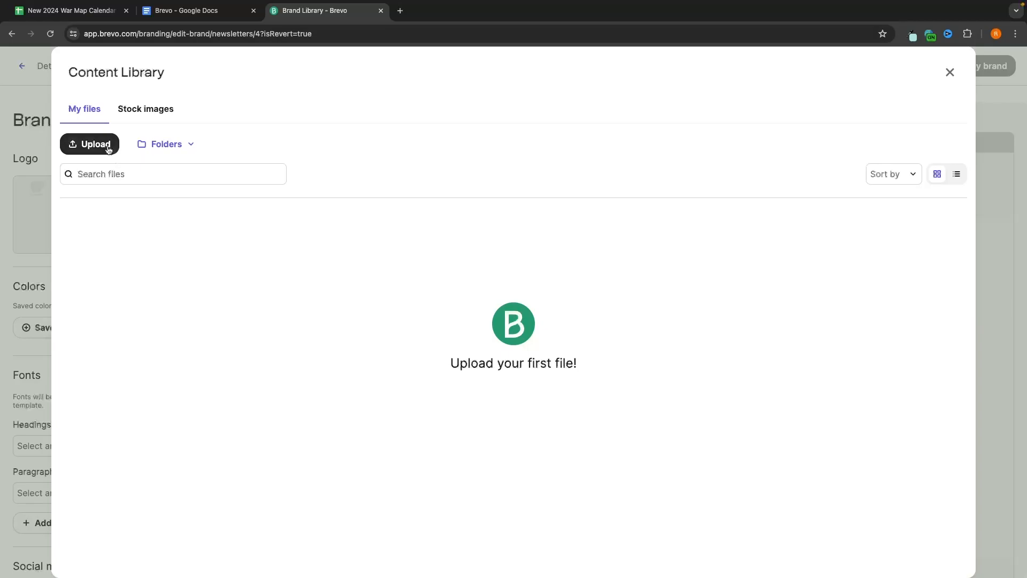
left_click(109, 150)
double_click(568, 358)
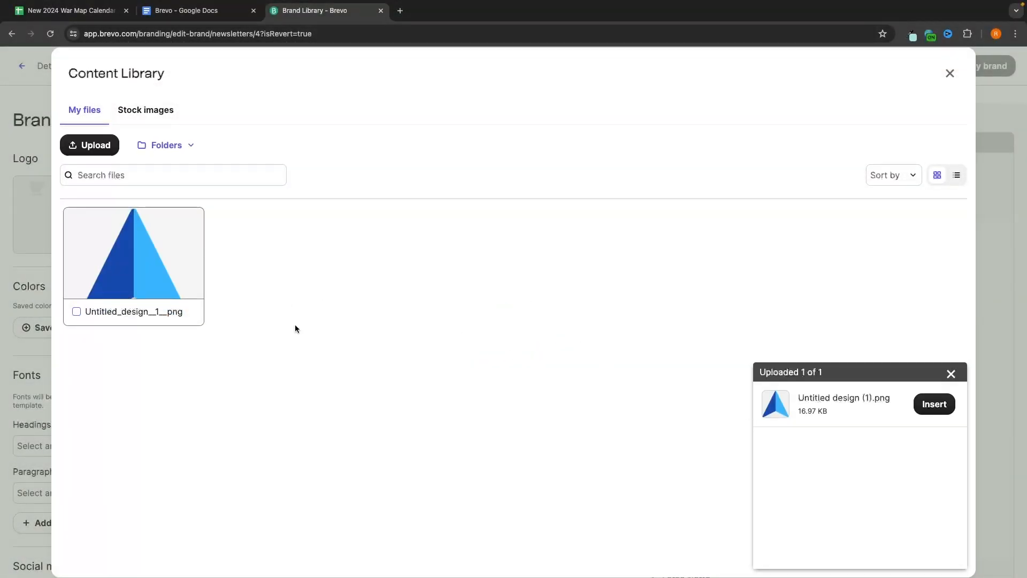
left_click(932, 405)
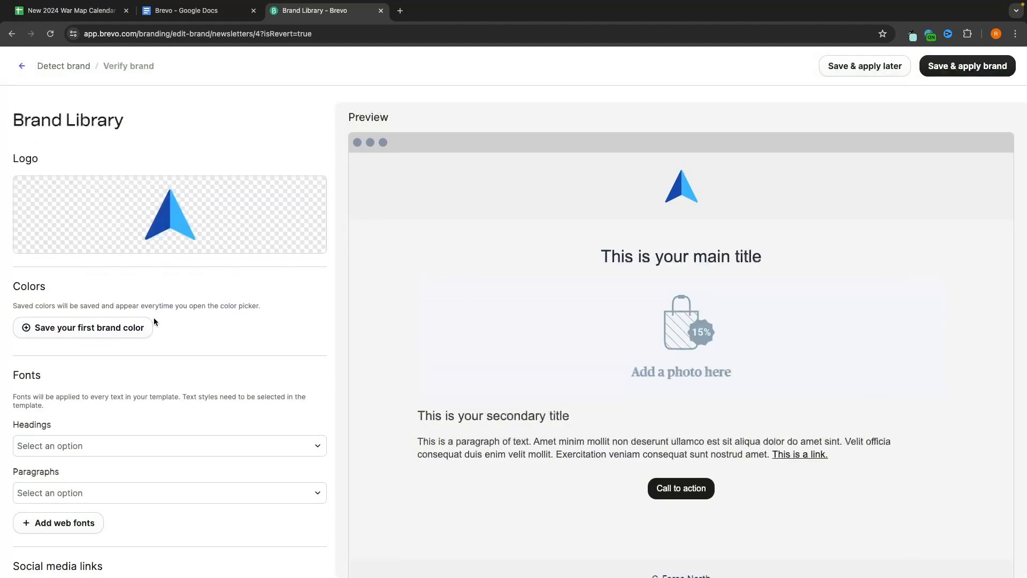
Step: Save and apply the brand to the email without adding any brand colours
left_click(134, 326)
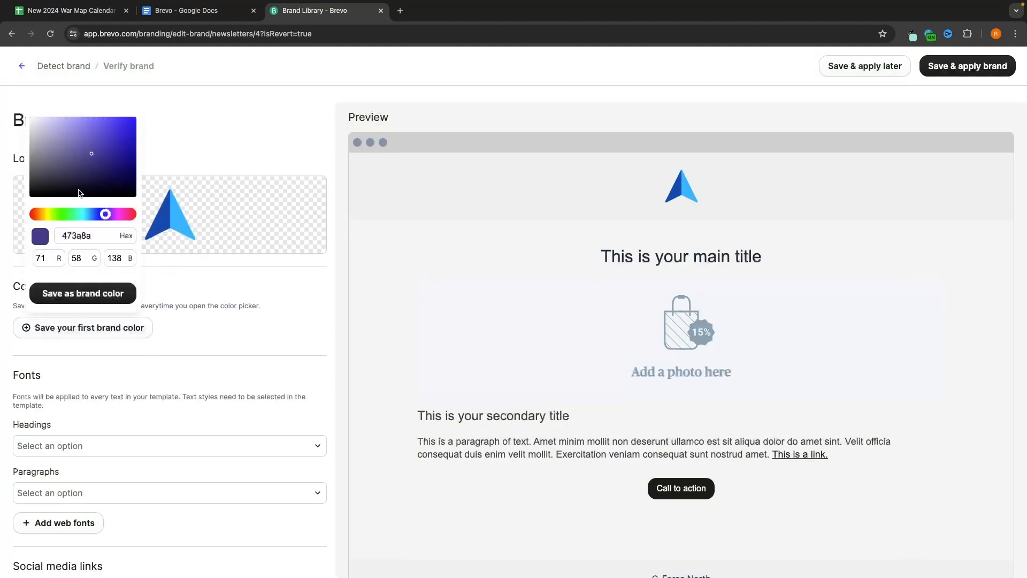
left_click(202, 302)
scroll(153, 338, "down", 2)
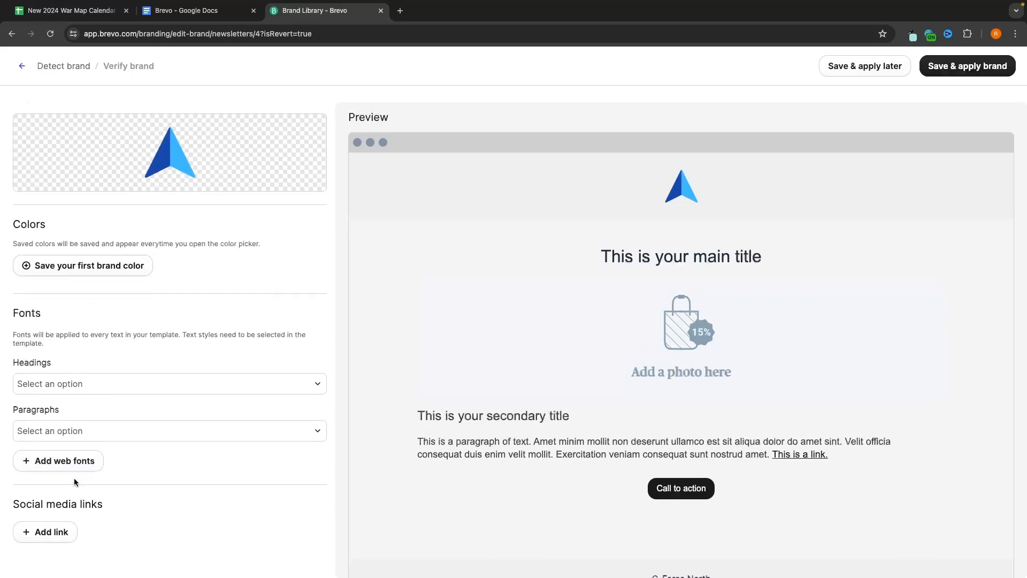
scroll(103, 525, "up", 1)
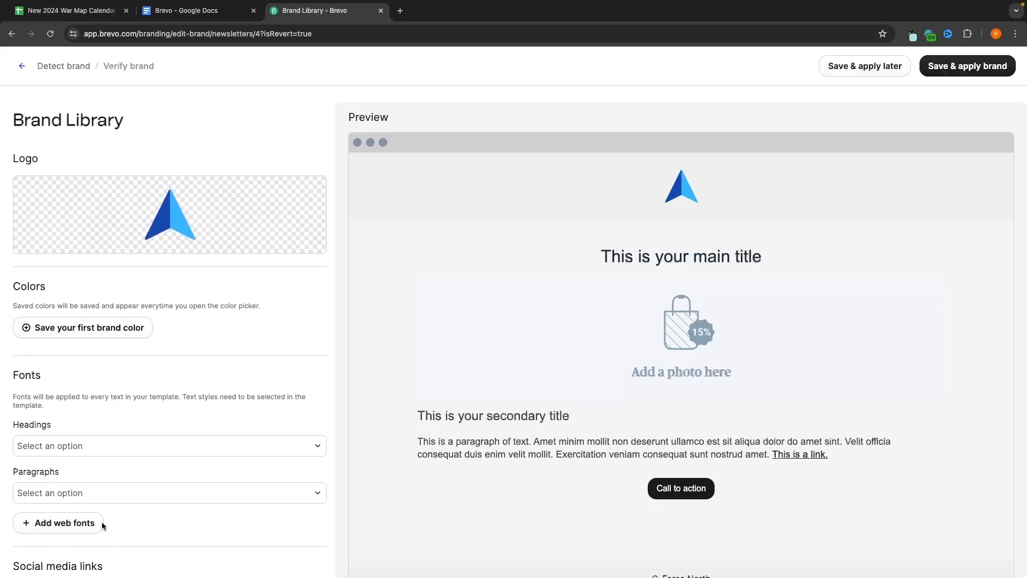
mouse_move(185, 217)
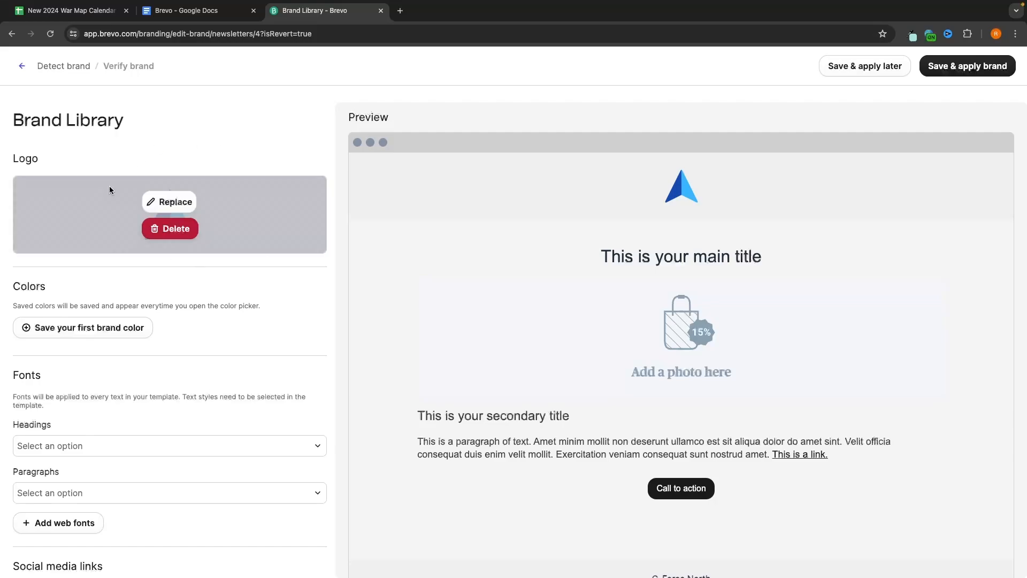
left_click(1005, 74)
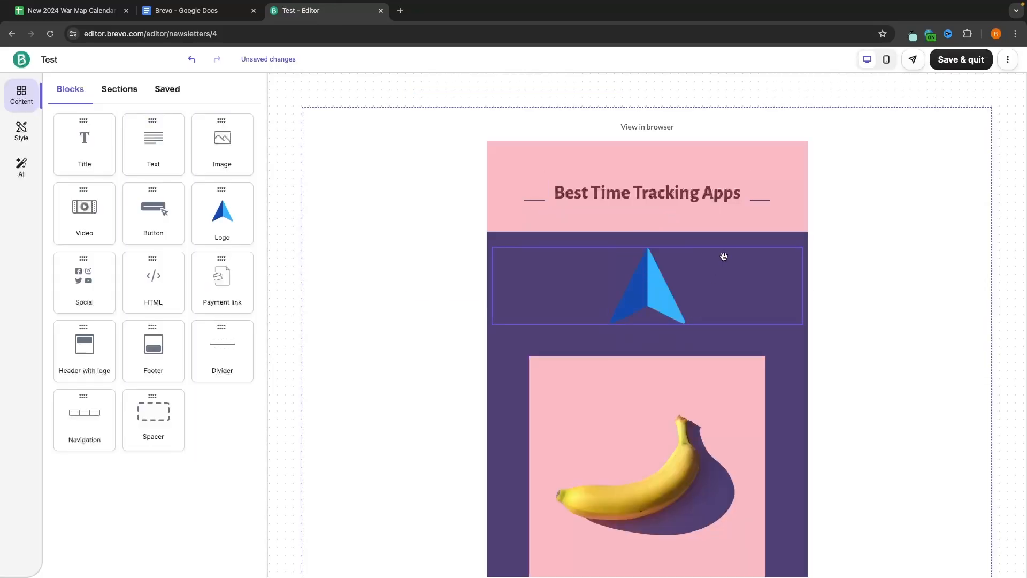
Step: Resize the triangle logo in the email from 143 px down to 67 px wide
left_click(700, 294)
left_click(668, 296)
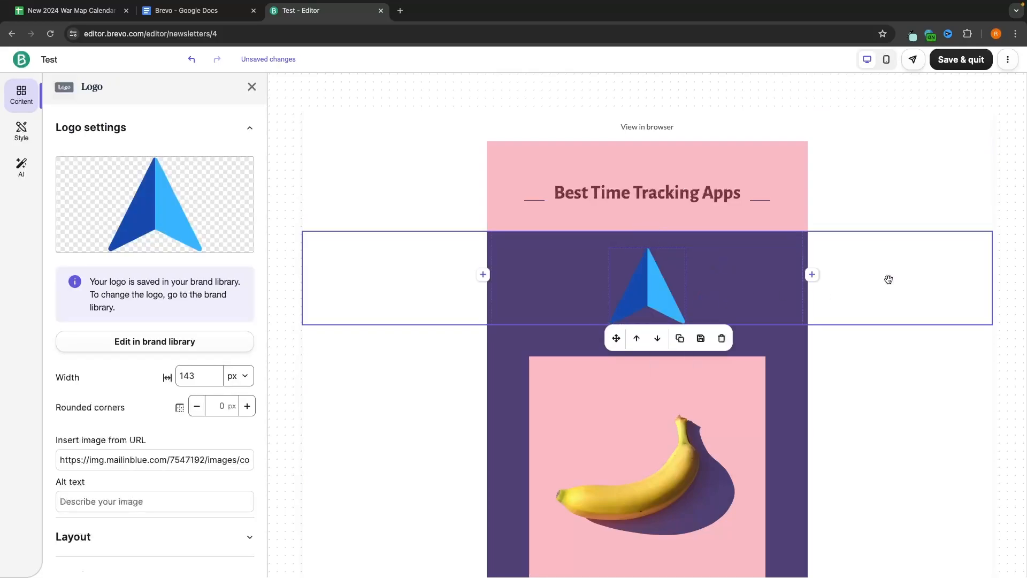
left_click(826, 284)
left_click(670, 300)
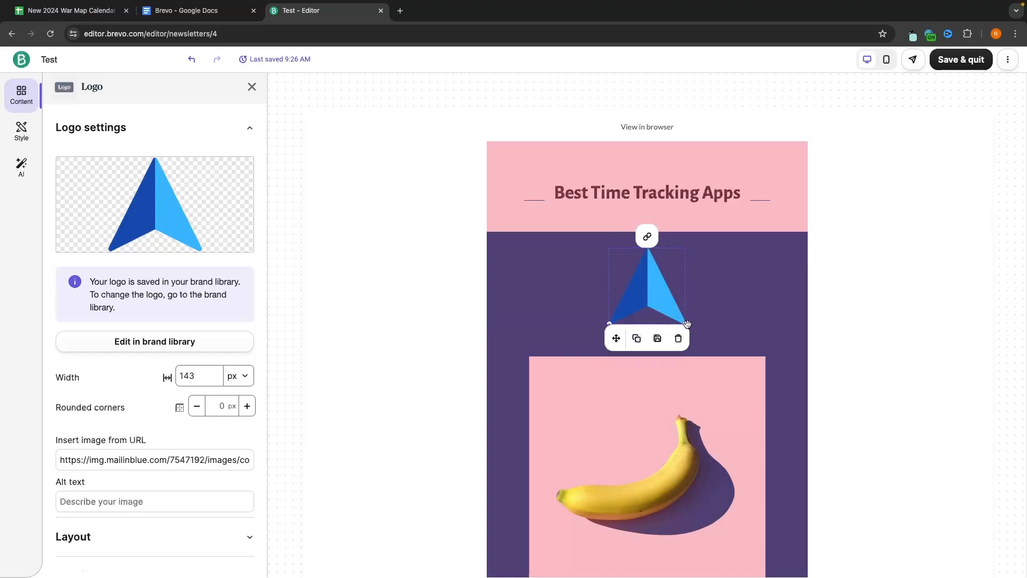
left_click_drag(685, 323, 667, 276)
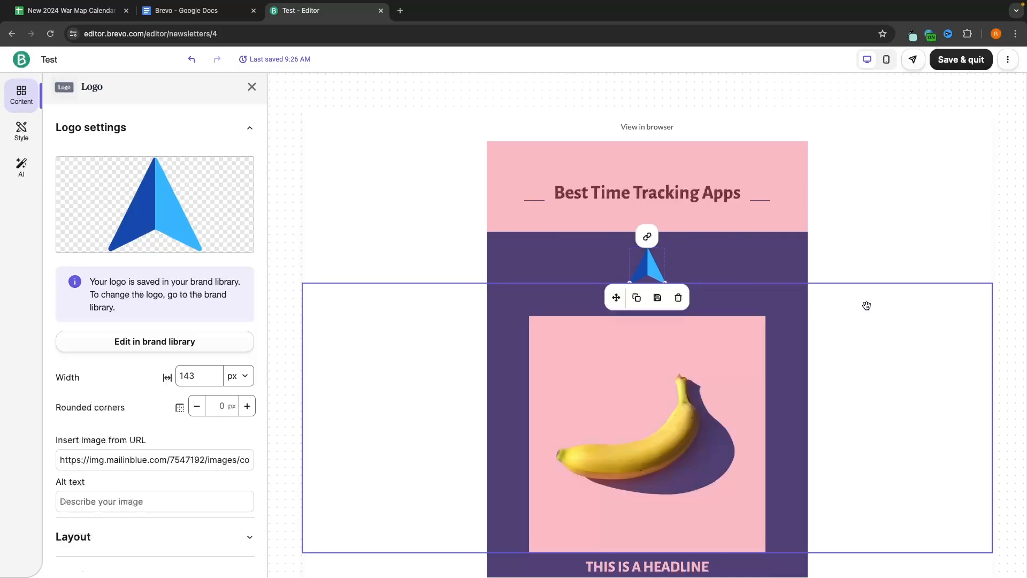
left_click(889, 285)
scroll(880, 286, "down", 2)
mouse_move(635, 273)
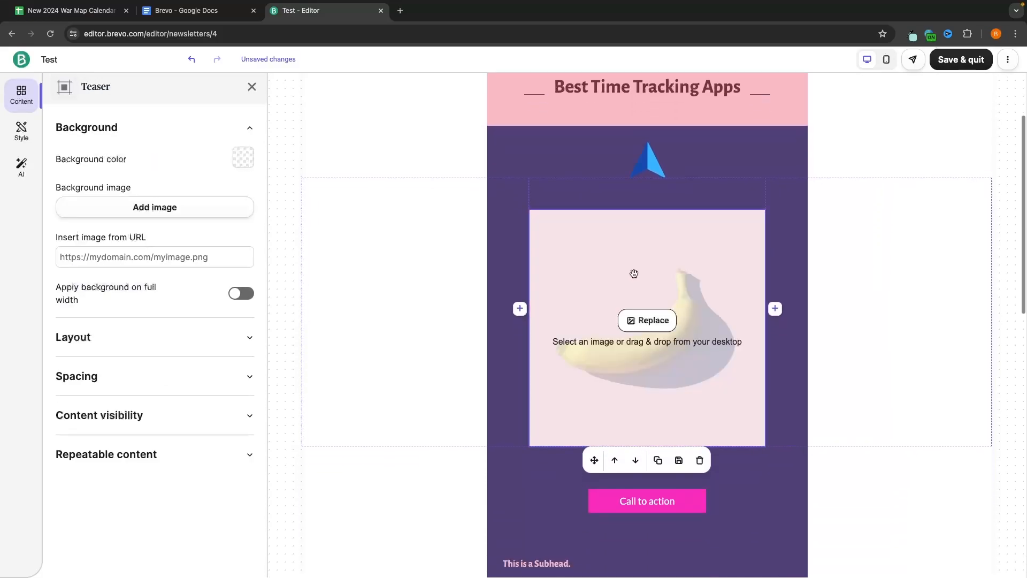
Step: Replace the banana teaser image with TIME TRACKING.png uploaded from Downloads
left_click(653, 321)
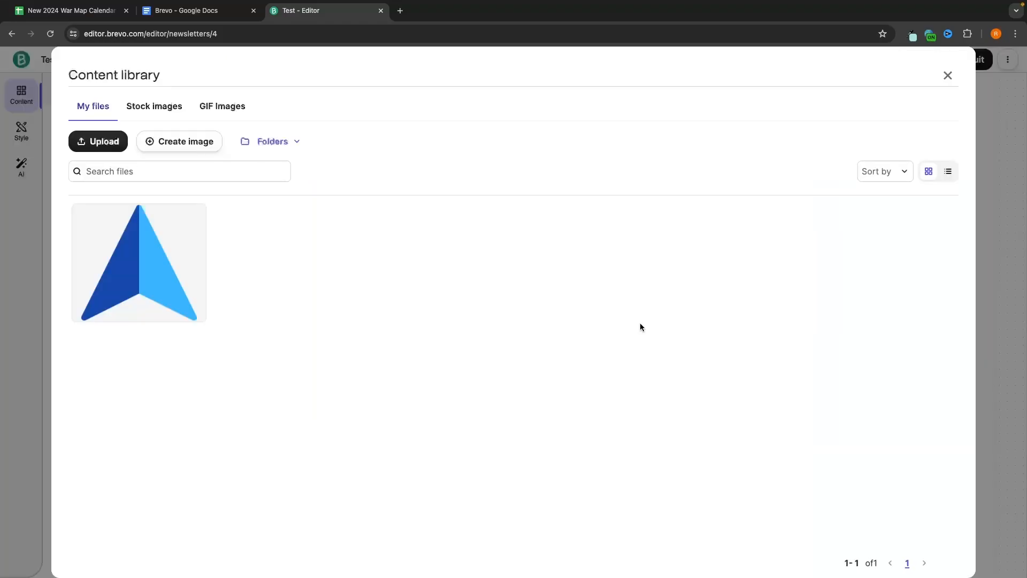
left_click(111, 141)
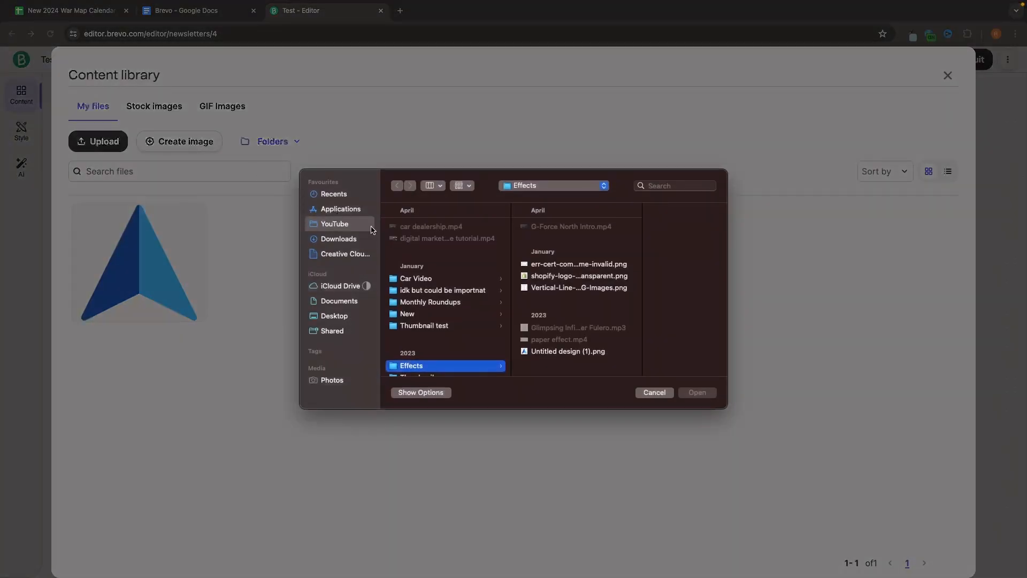
left_click(355, 241)
scroll(450, 320, "down", 5)
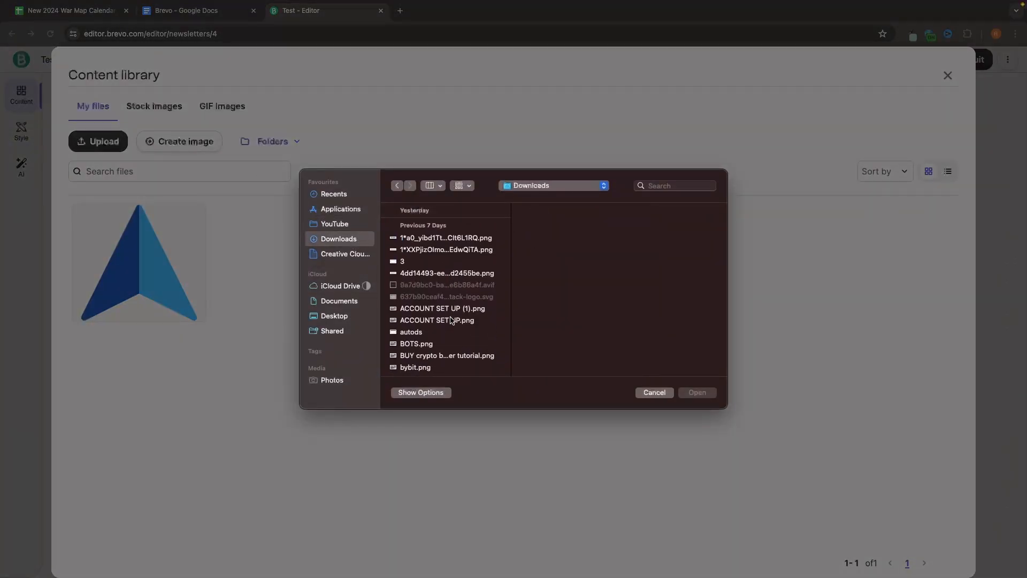
left_click(442, 347)
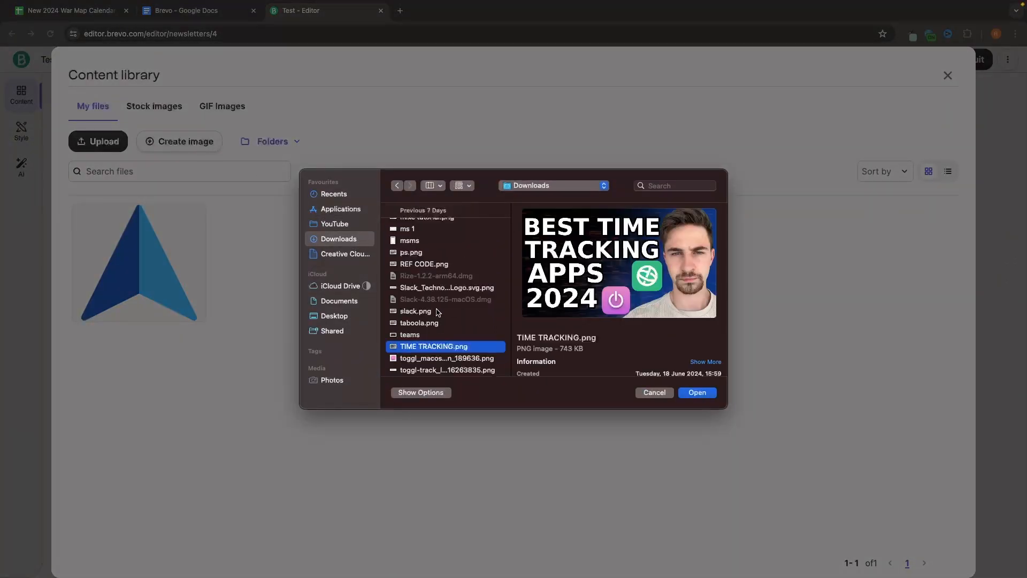
key("Return")
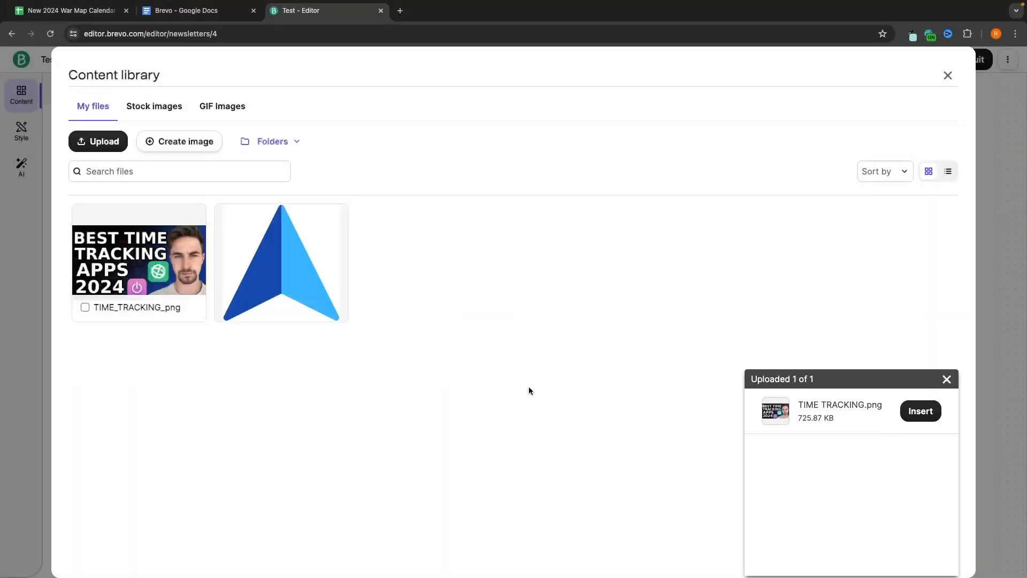
left_click(921, 411)
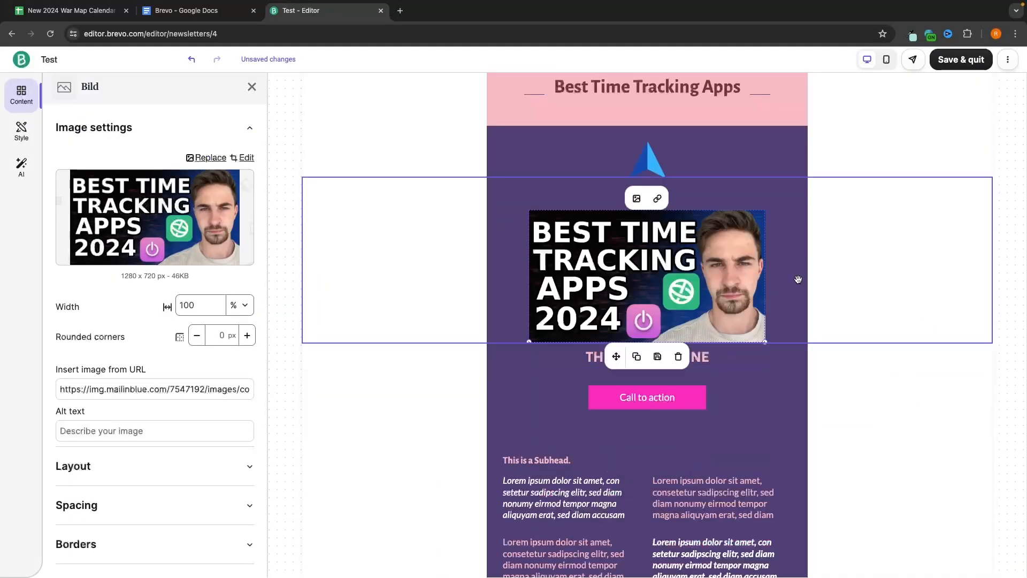
left_click(901, 409)
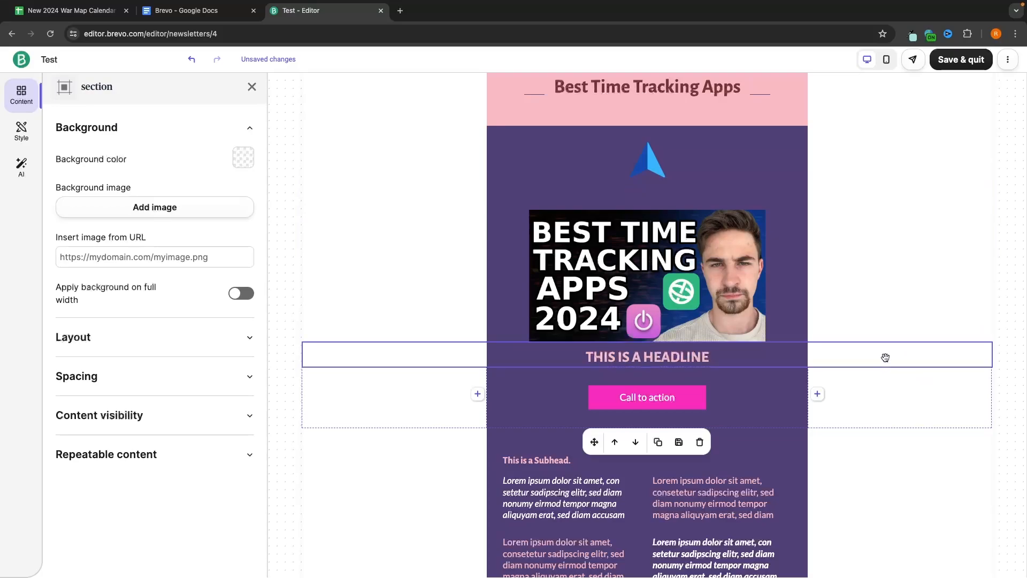
Step: Change the email headline text to 'Click below to watch'
left_click(791, 360)
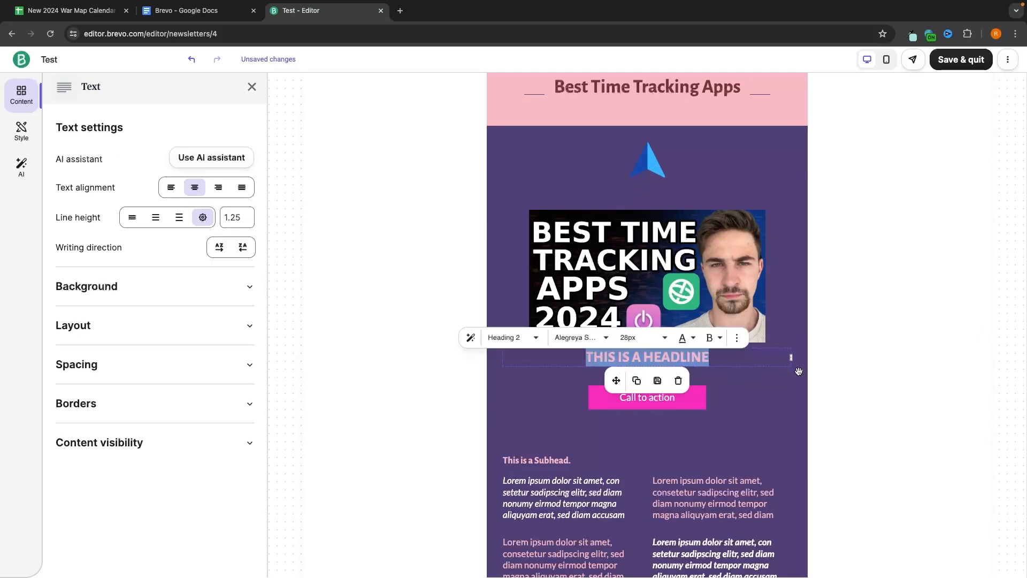
type("Click")
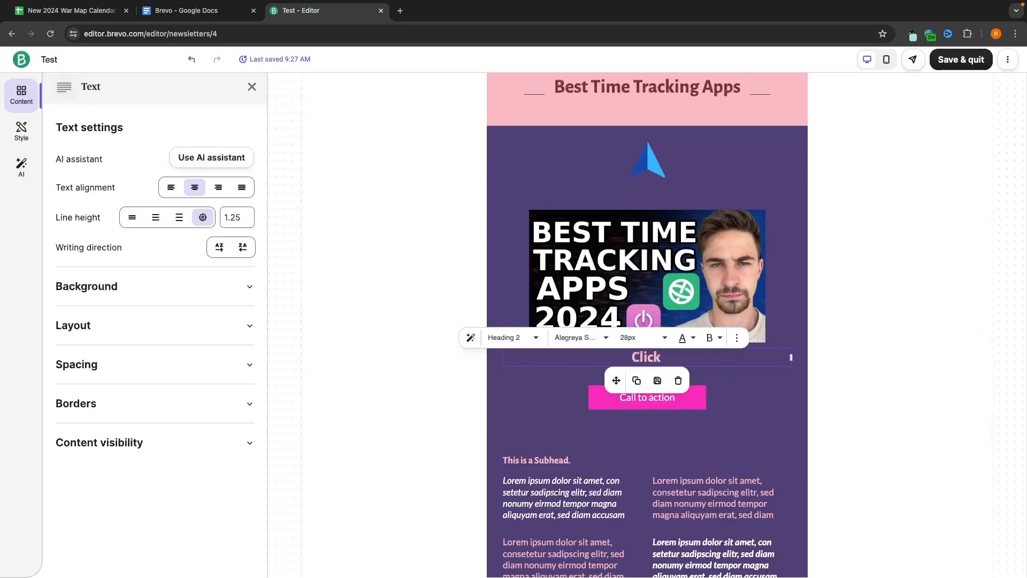
type(" below to watch")
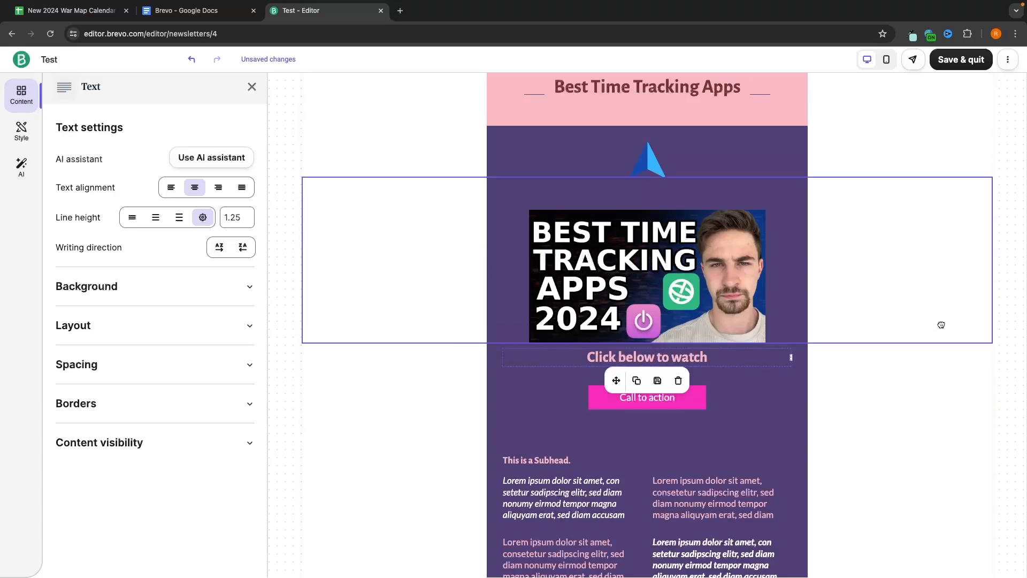
left_click(940, 324)
Step: Relabel the call-to-action button 'CLICK HERE TO WATCH'
left_click(645, 396)
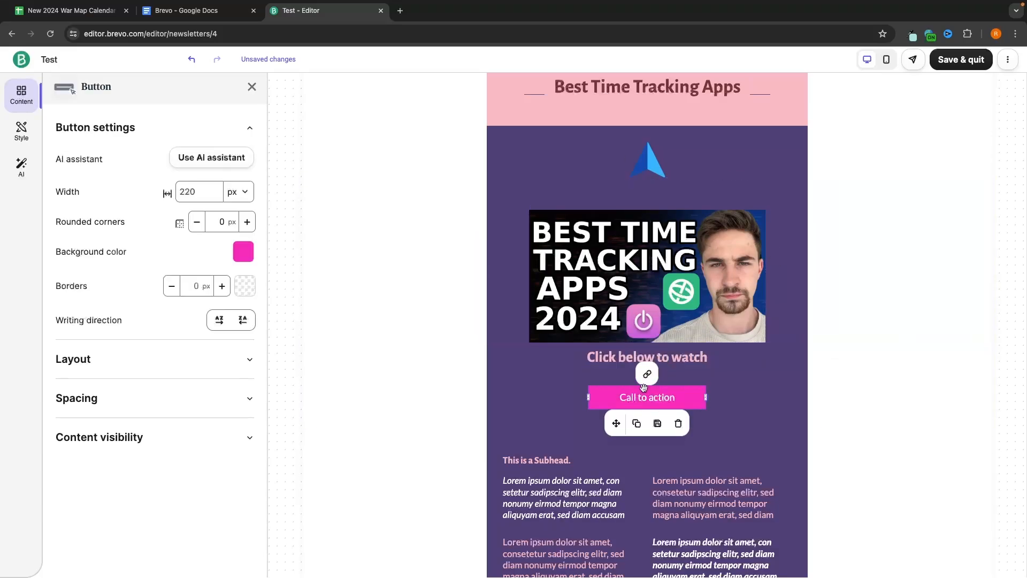
triple_click(648, 398)
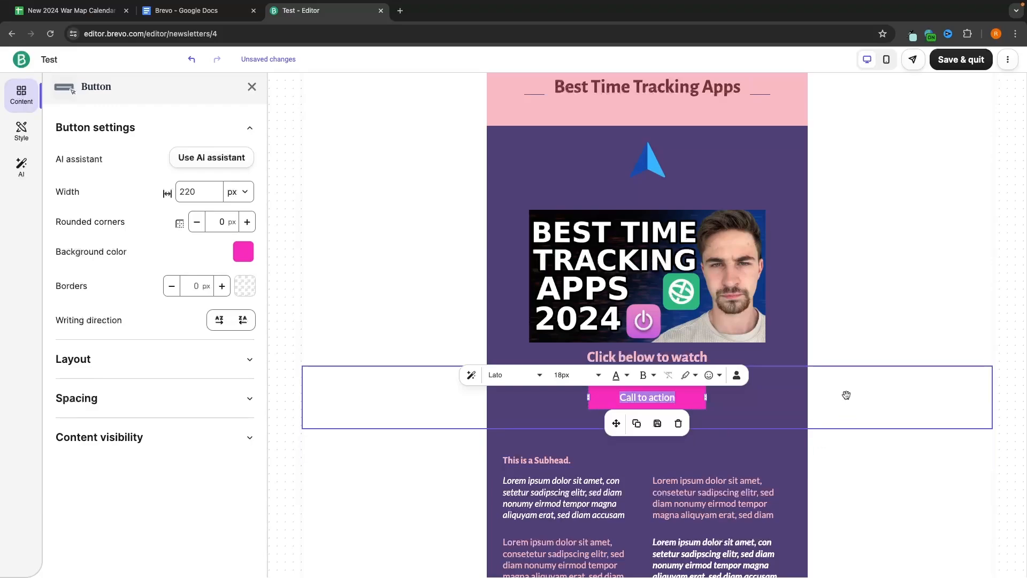
type("CLI")
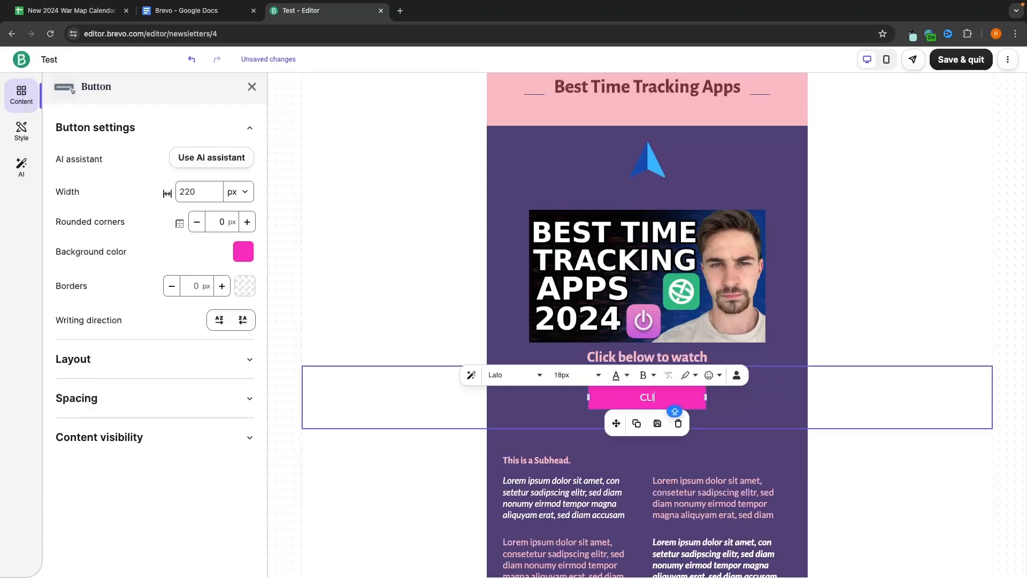
type("CK HERE TO WATCH")
left_click(873, 369)
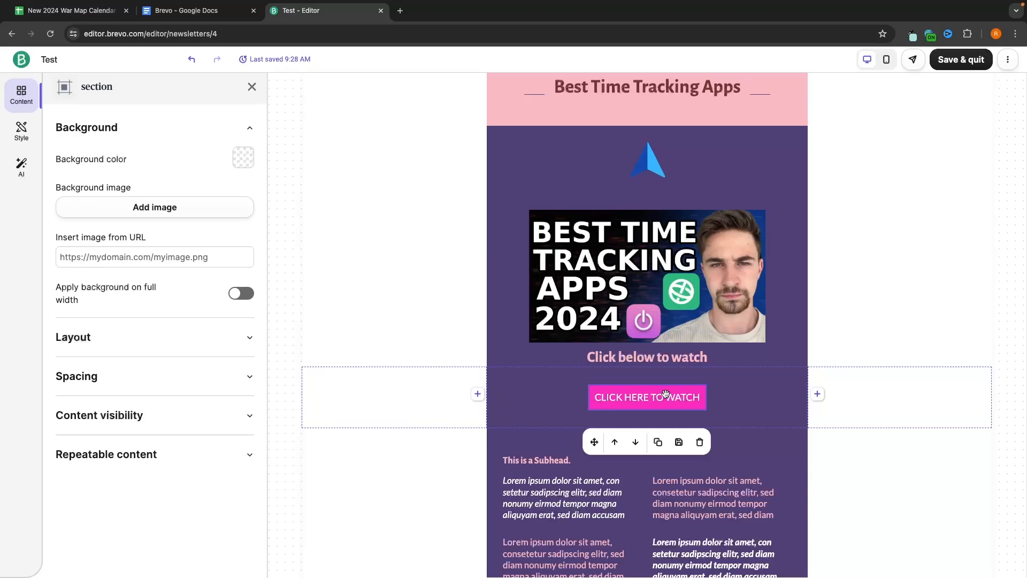
left_click(666, 394)
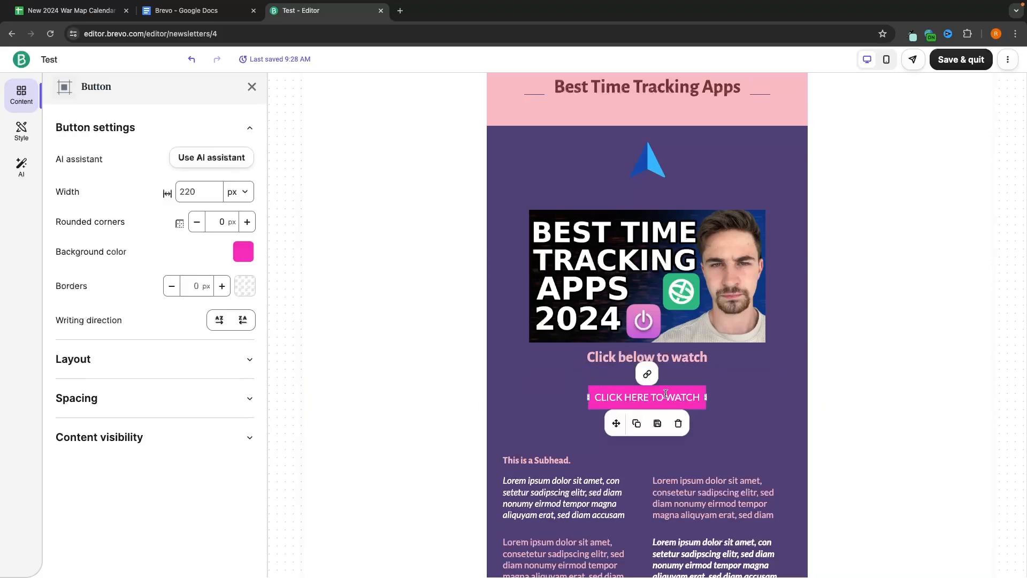
left_click(647, 374)
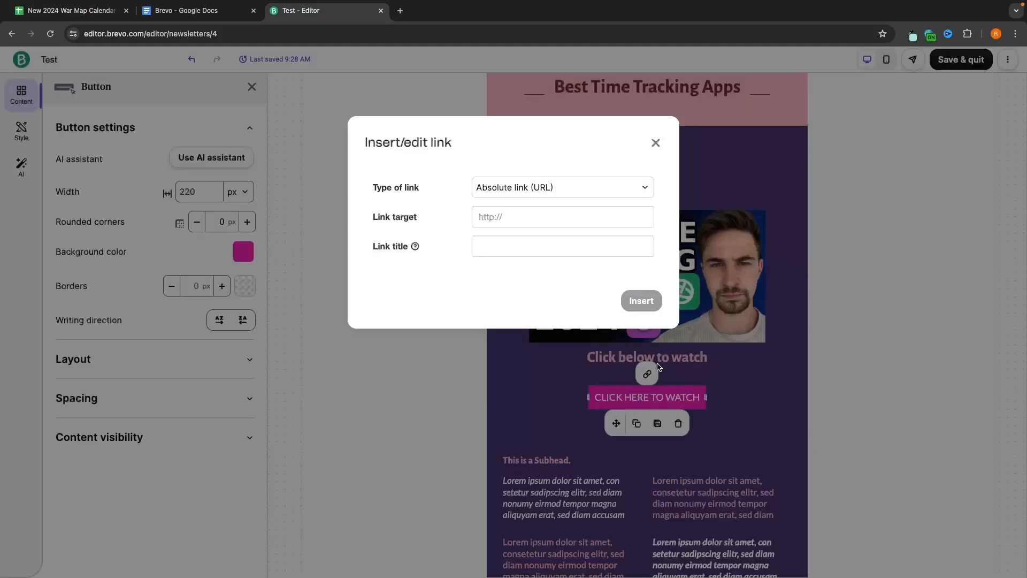
left_click(496, 222)
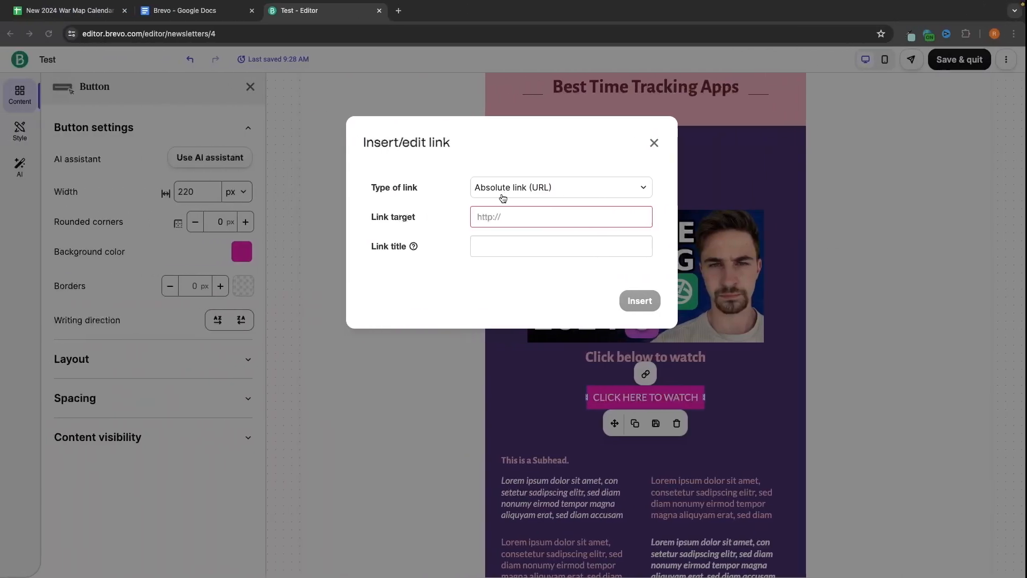
left_click(507, 211)
type("https://youtu.be/SbXgugVwrT4")
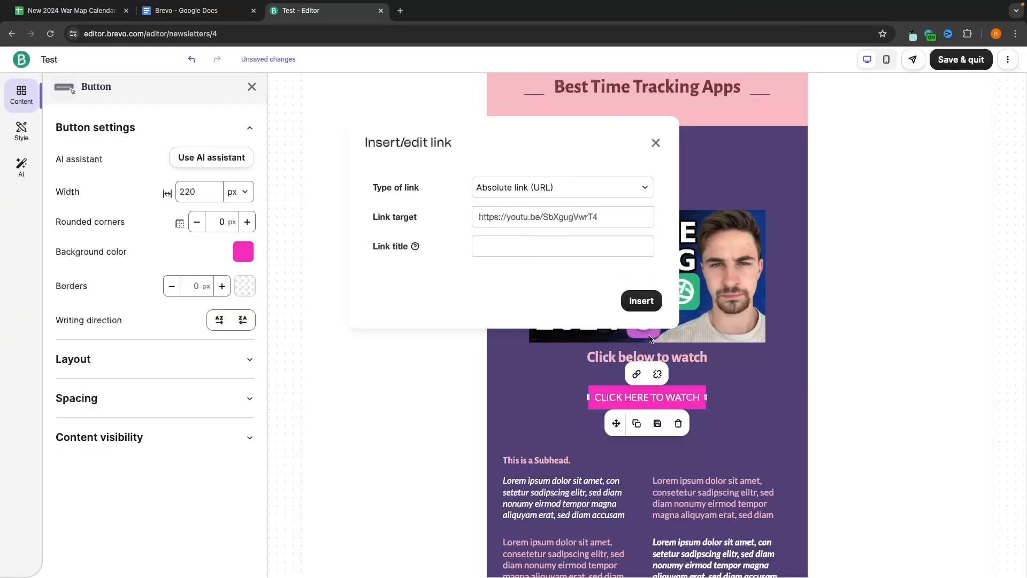
key("Return")
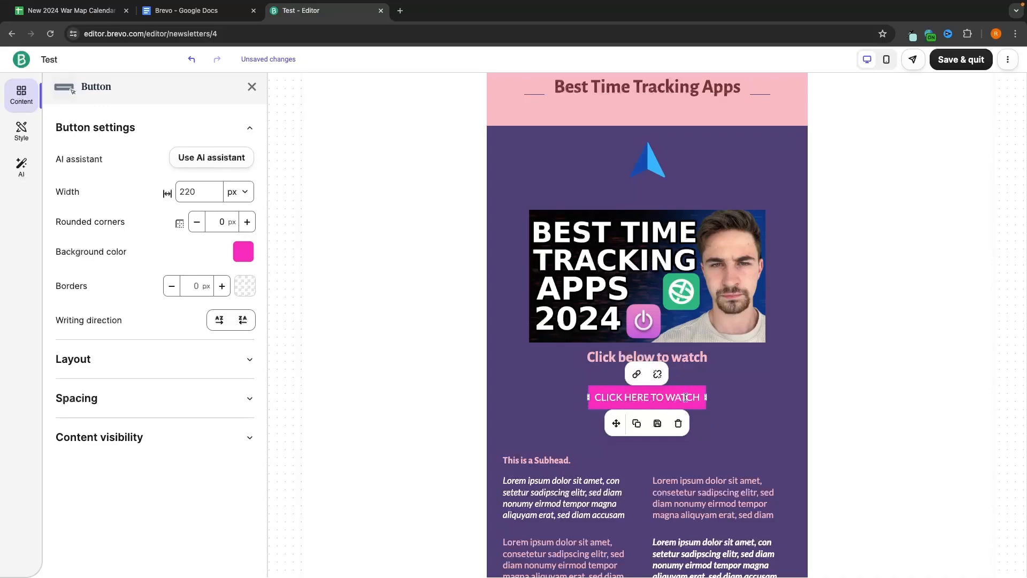
key("ctrl+Right")
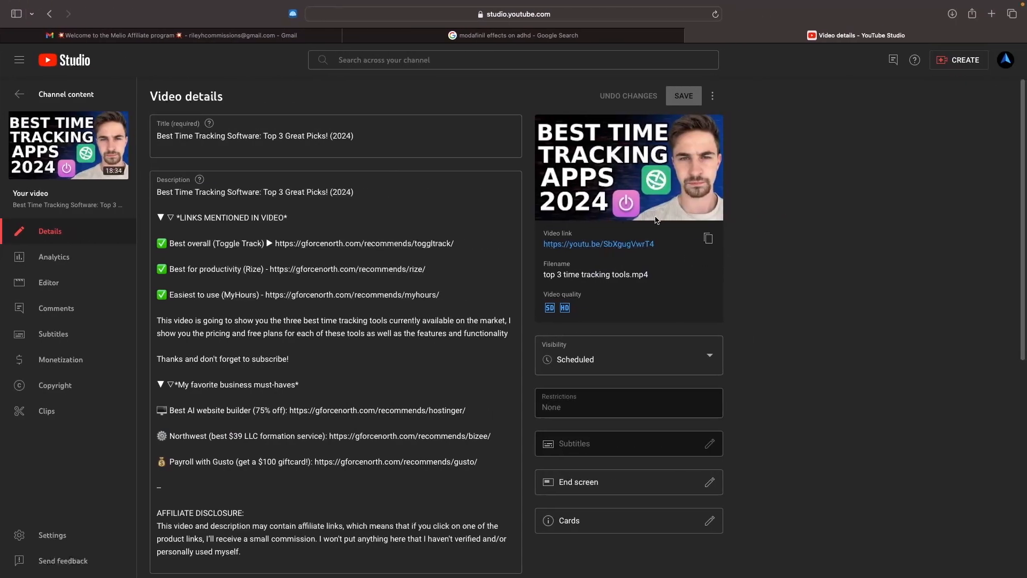
key("ctrl+Left")
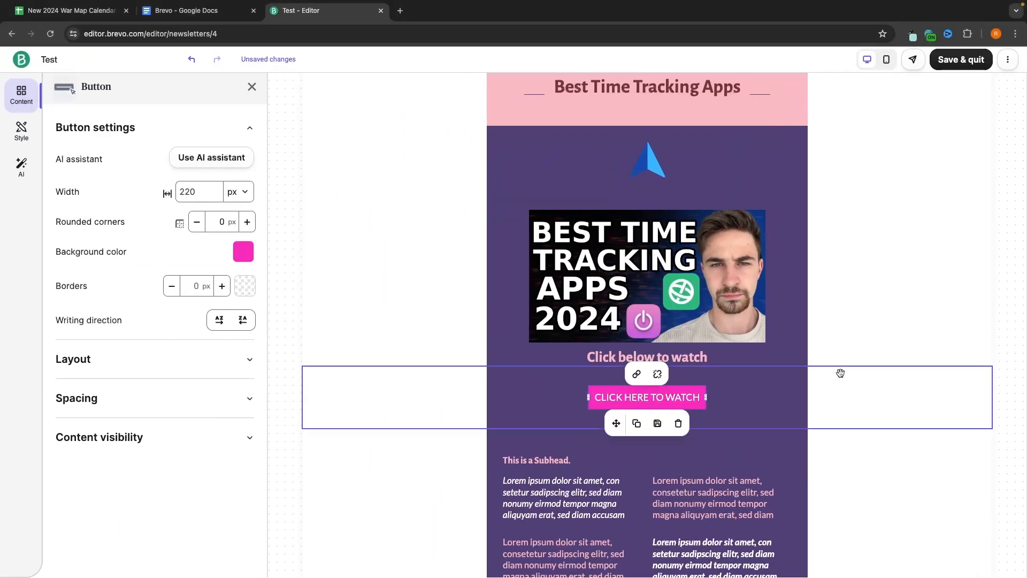
Step: Replace the left paragraph text with 'VBBRB' and delete the 'This is a Subhead.' block
scroll(839, 383, "down", 2)
left_click(556, 347)
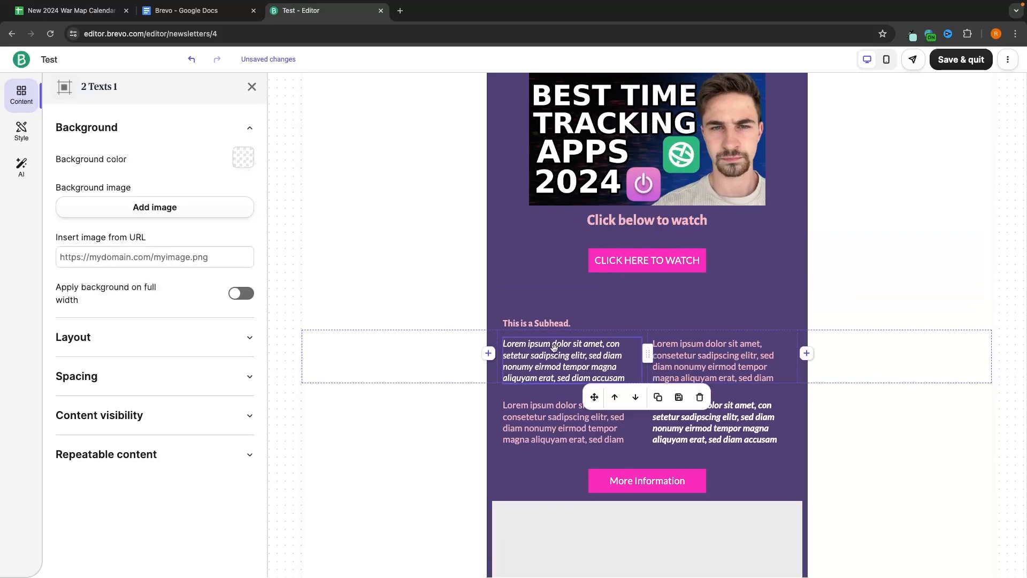
double_click(568, 361)
triple_click(568, 361)
type("VBBRB")
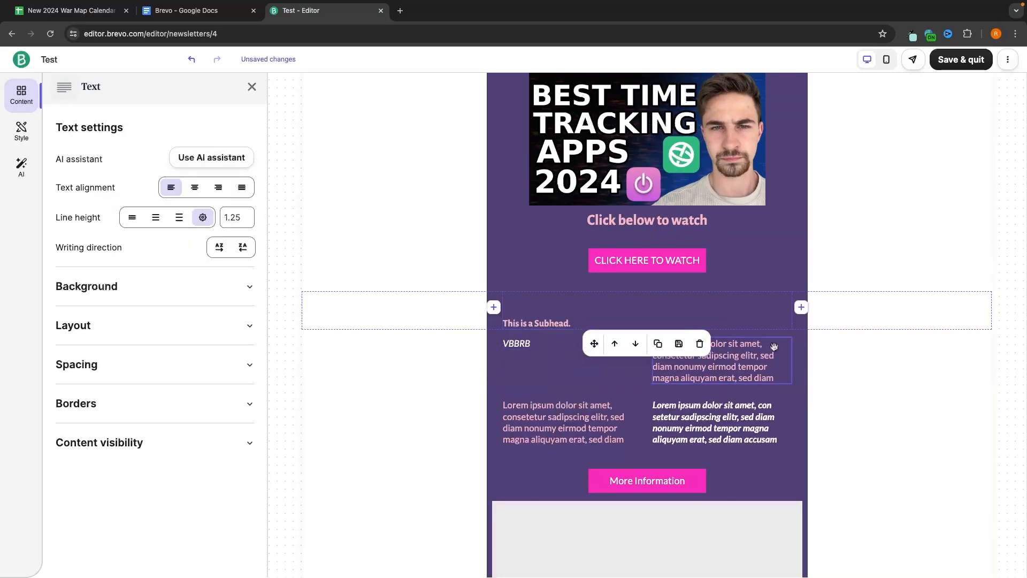
left_click(758, 320)
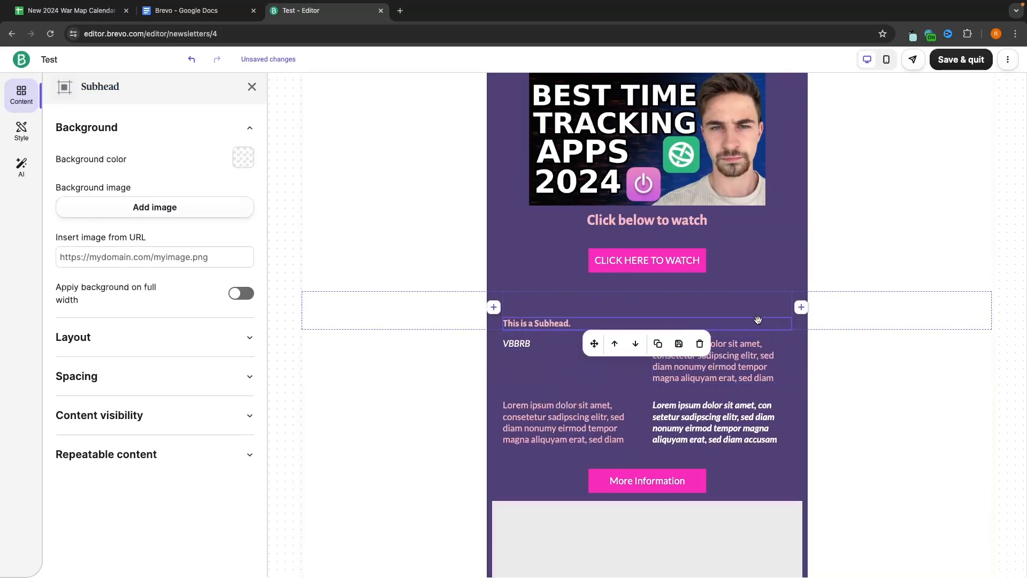
left_click(699, 344)
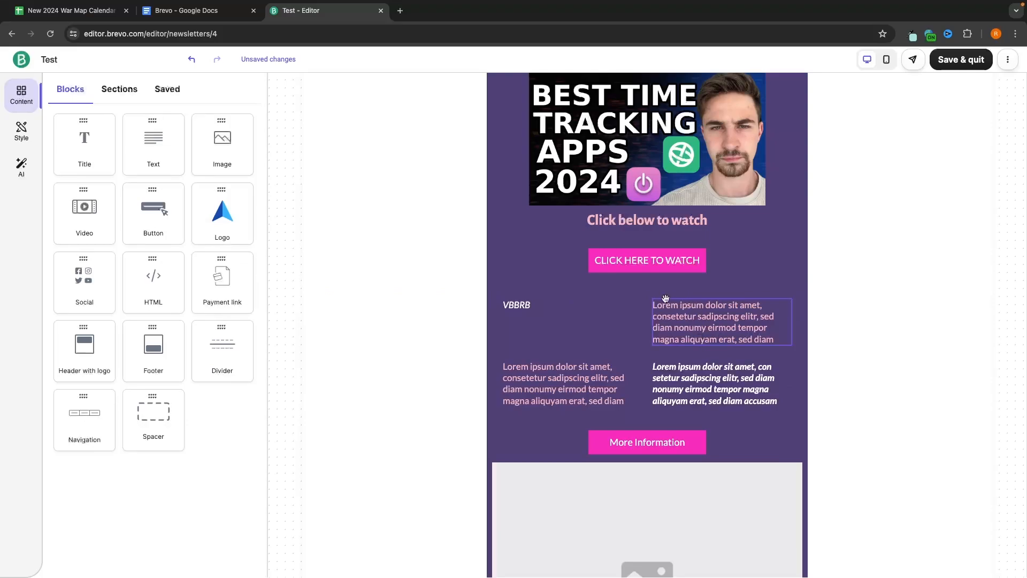
Step: Delete both two-text rows, including the More Information button, and the empty image section
left_click(635, 303)
left_click(645, 301)
left_click(702, 424)
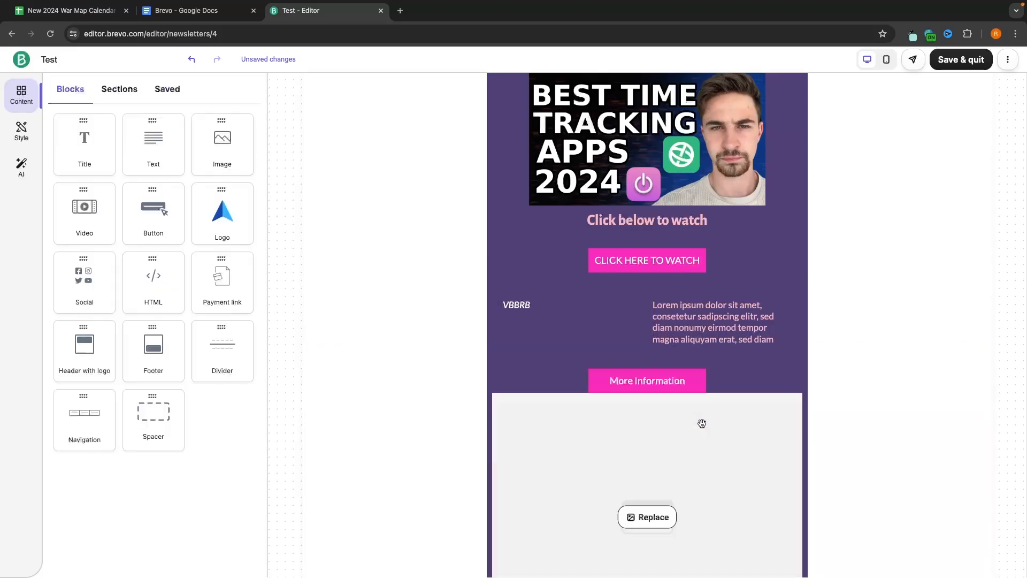
left_click(790, 327)
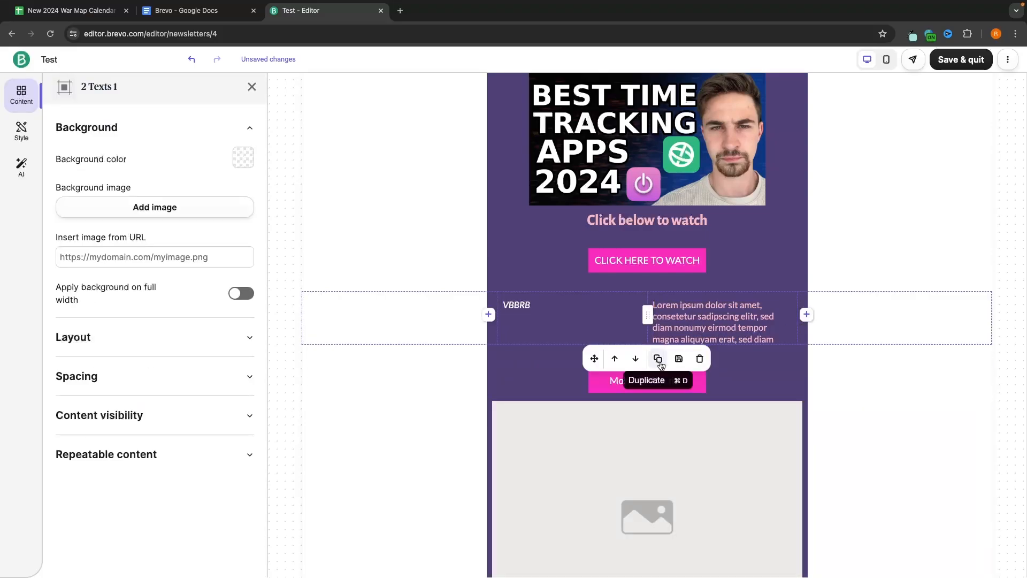
left_click(699, 359)
left_click(675, 543)
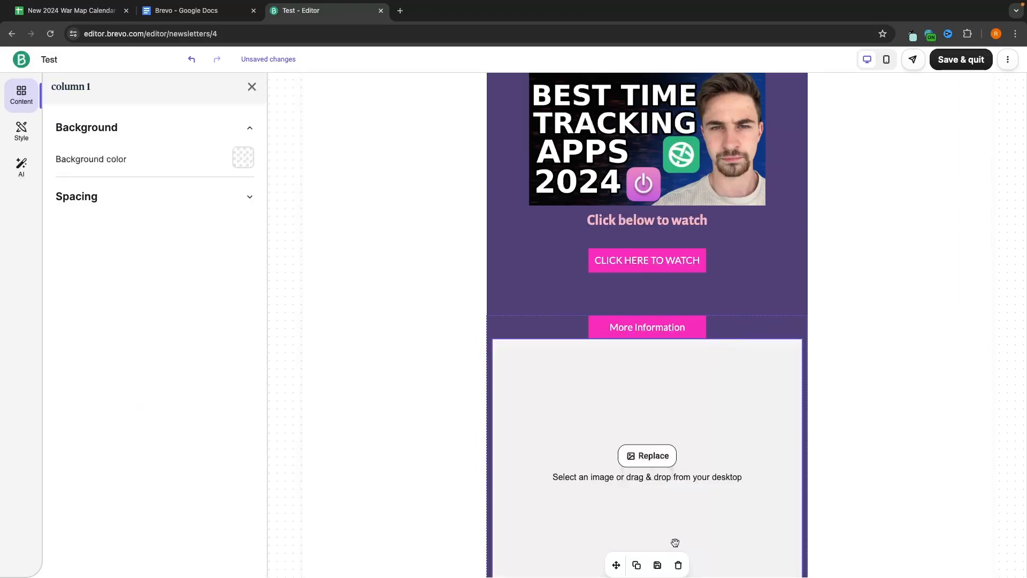
left_click(678, 565)
Step: Add a social icons block above the legal notice and open its four social link fields
scroll(710, 426, "up", 2)
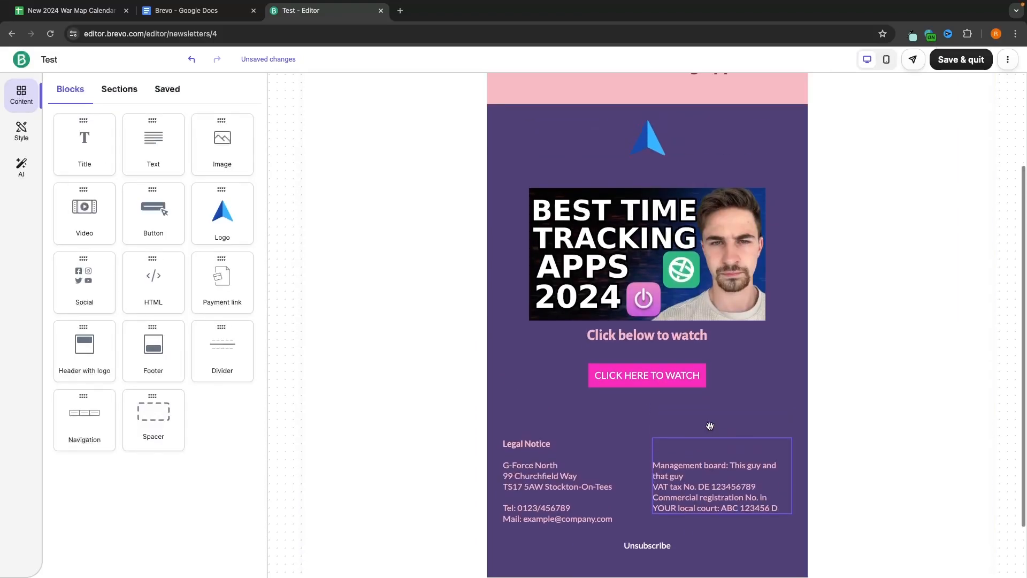
scroll(710, 426, "up", 1)
mouse_move(689, 298)
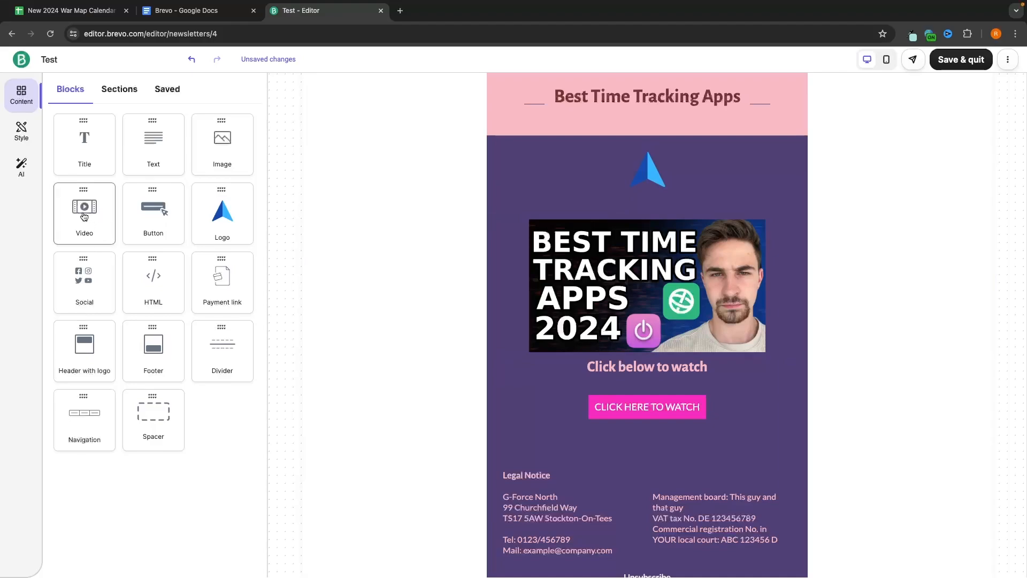
mouse_move(84, 216)
left_mouse_down()
mouse_move(392, 220)
mouse_move(607, 395)
mouse_move(102, 225)
left_mouse_up()
left_click_drag(84, 278, 647, 393)
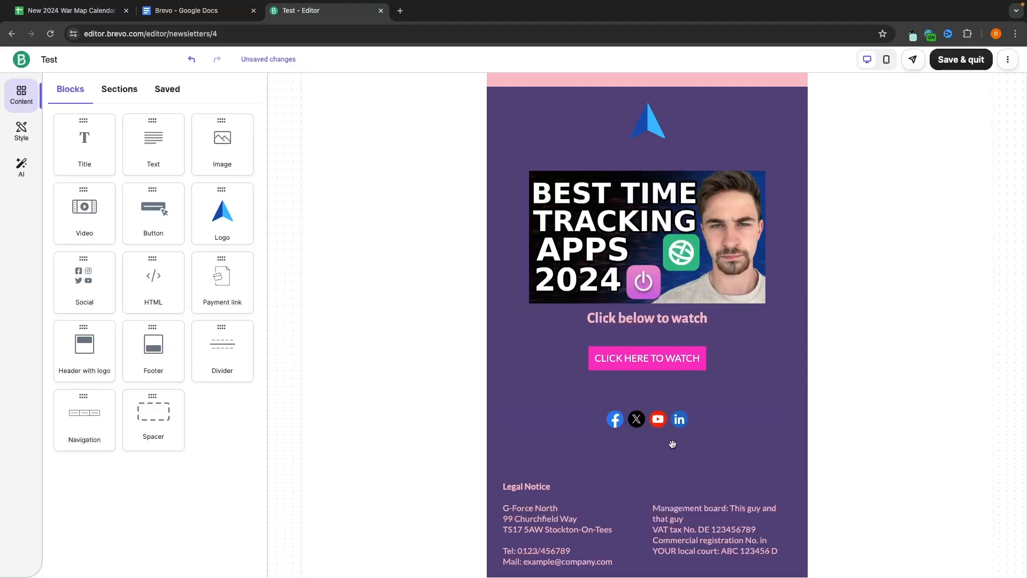
left_click(691, 420)
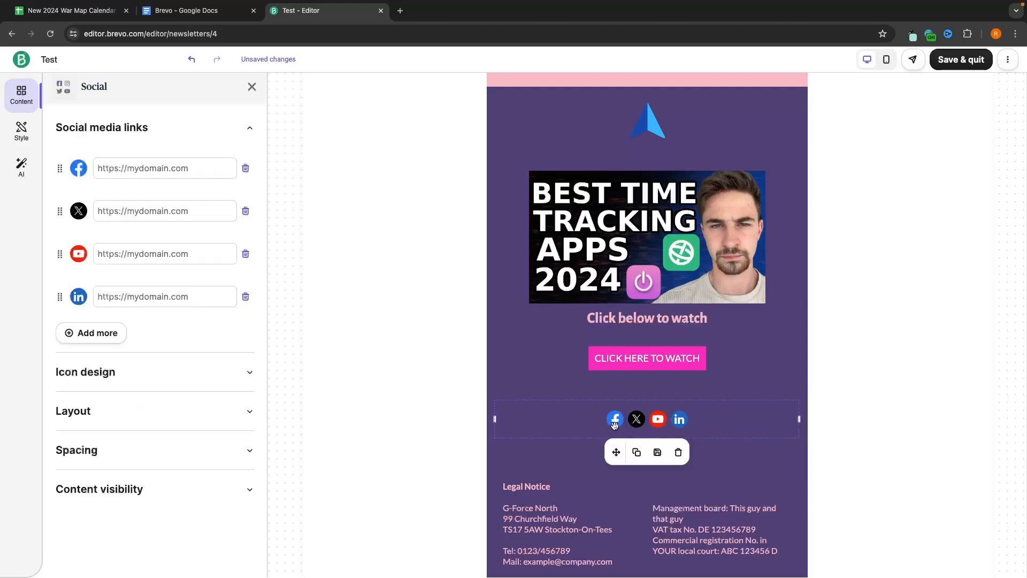
left_click(645, 322)
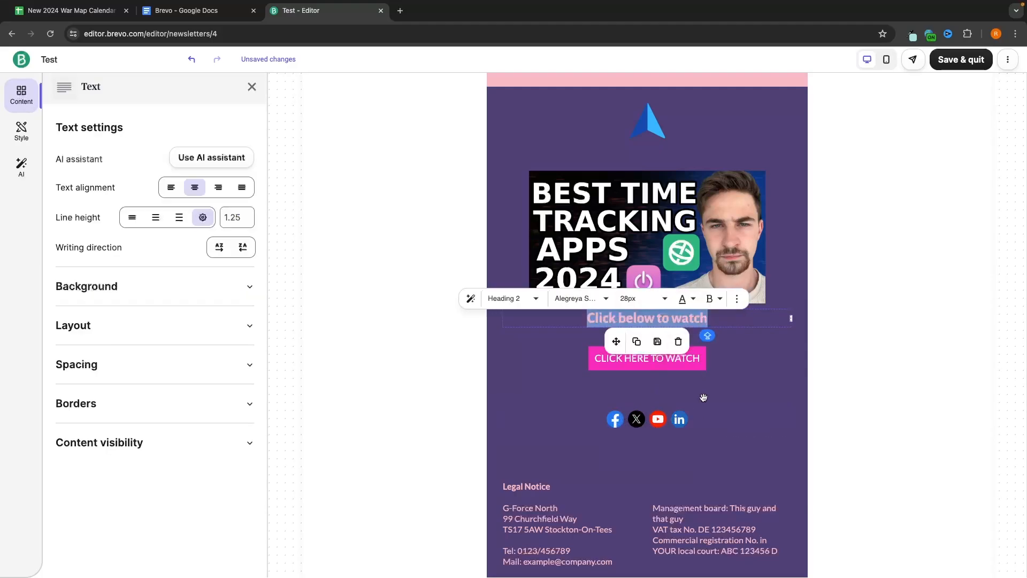
left_click(703, 417)
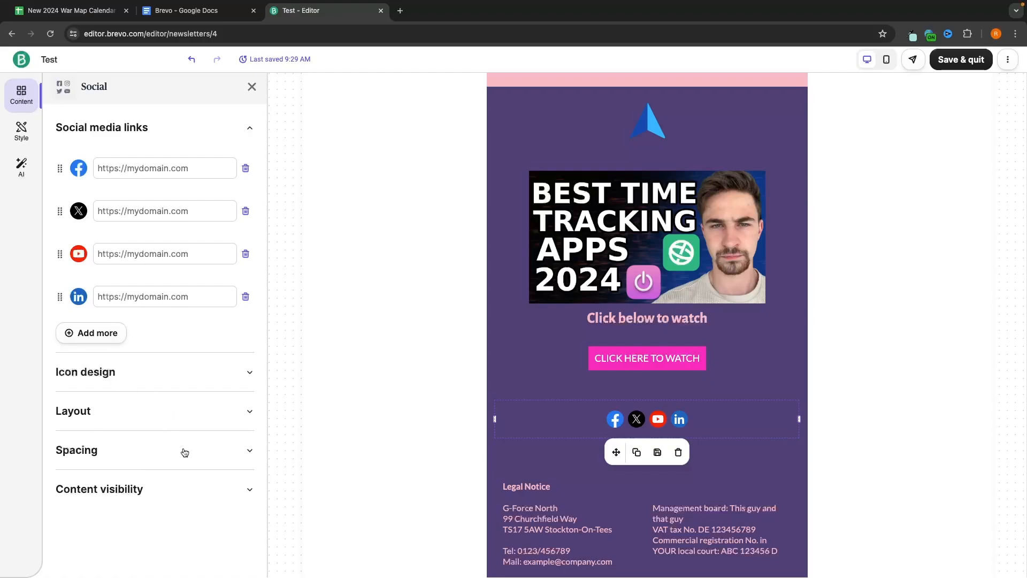
left_click(551, 219)
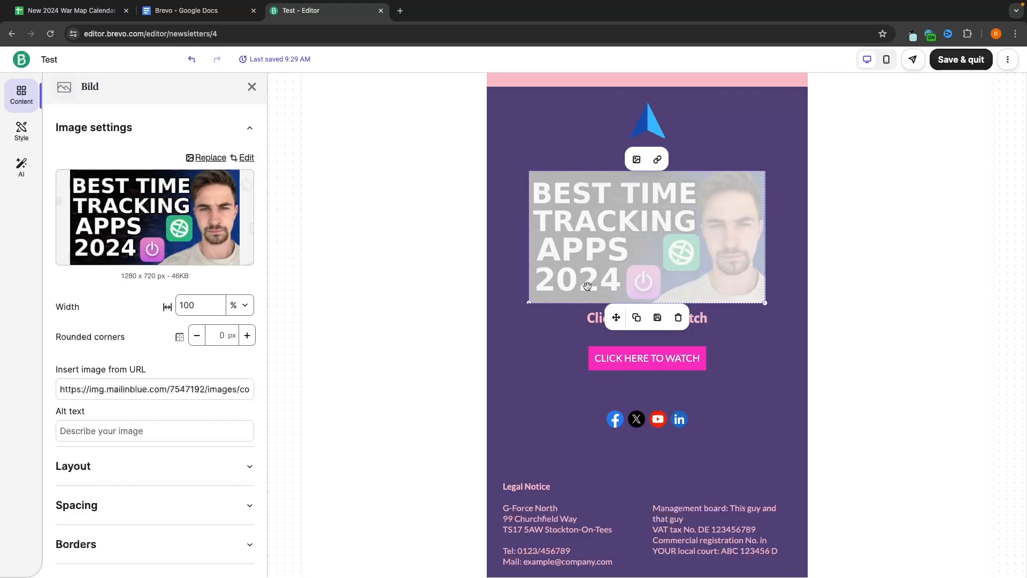
left_click(146, 464)
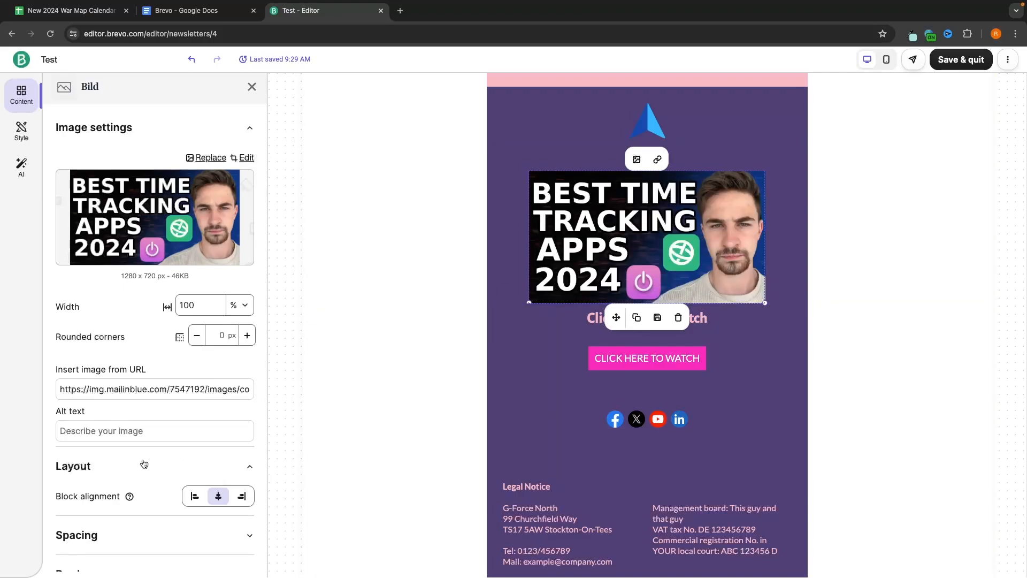
scroll(150, 465, "down", 2)
left_click(242, 409)
left_click(195, 409)
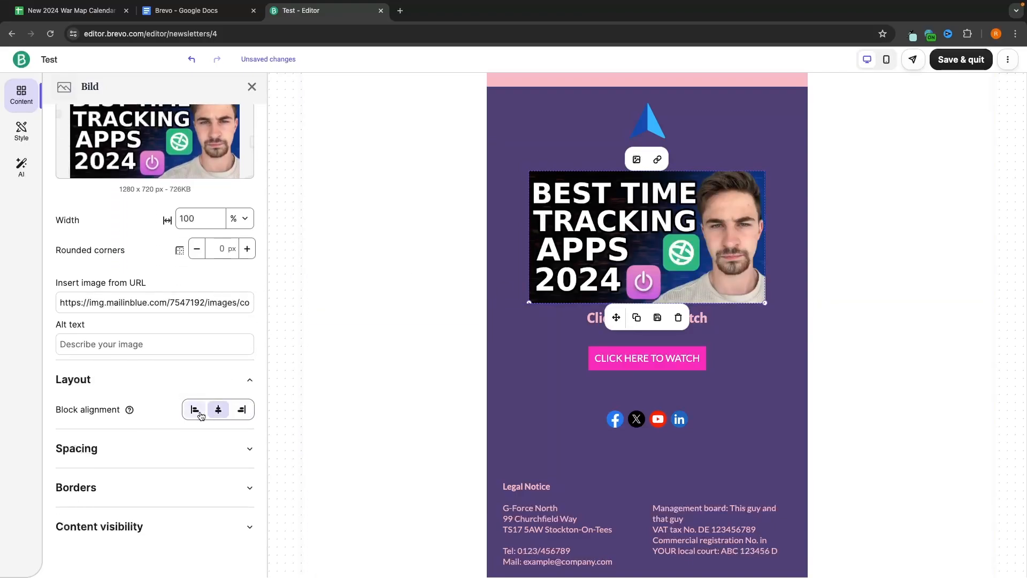
left_click(218, 410)
left_click(204, 448)
scroll(188, 387, "down", 1)
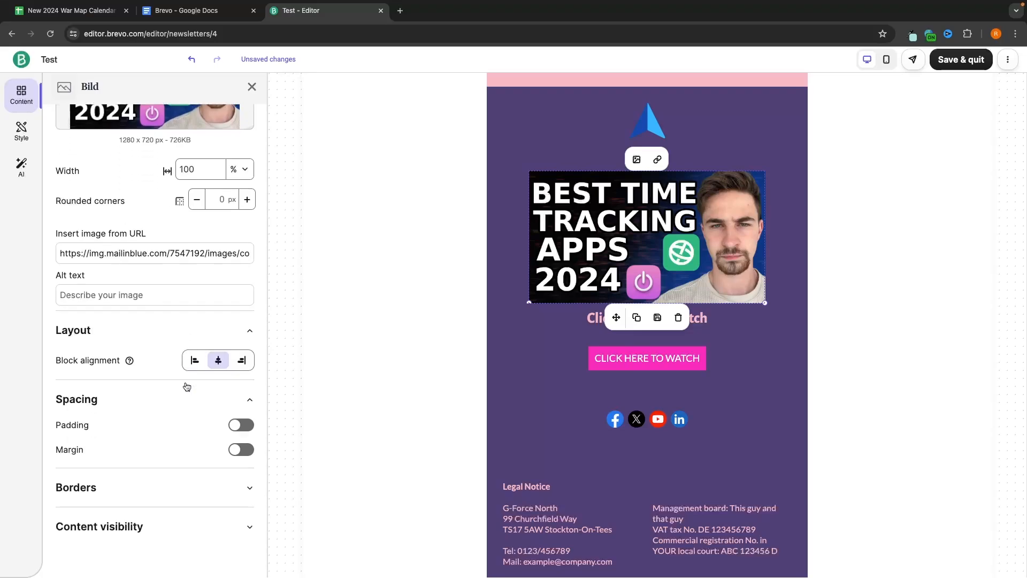
left_click(241, 424)
left_click(244, 482)
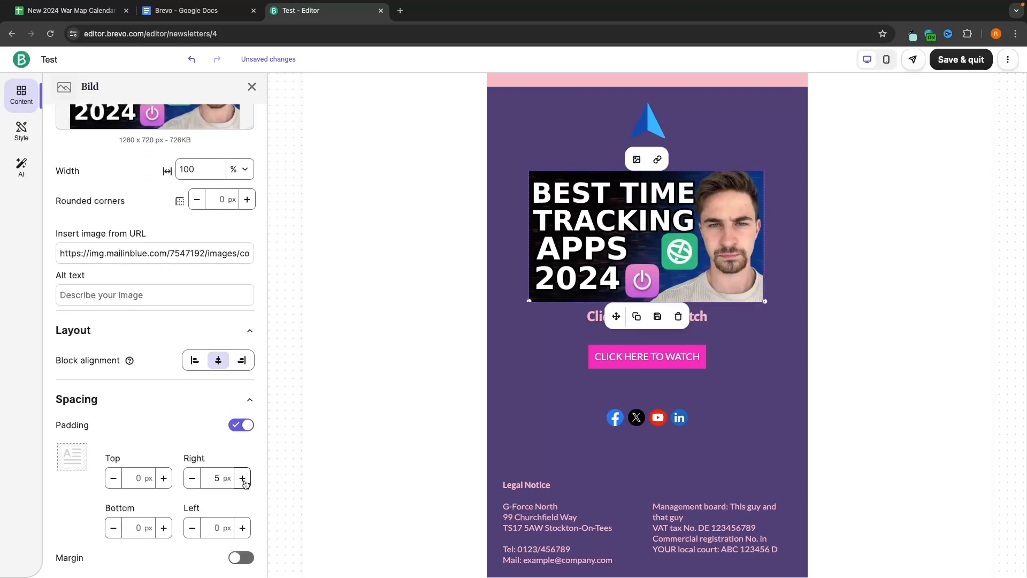
left_click(243, 483)
left_click(244, 482)
left_click(245, 483)
left_click(244, 483)
left_click(245, 483)
left_click(245, 483)
left_click(245, 483)
left_click(244, 483)
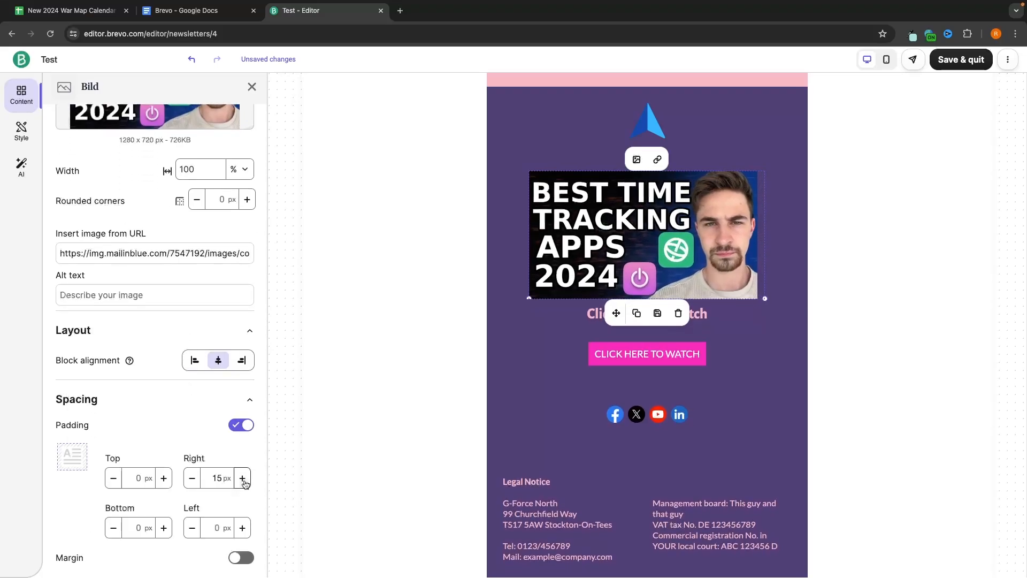
left_click(244, 483)
left_click(244, 483)
left_click(245, 483)
left_click(244, 483)
left_click(244, 429)
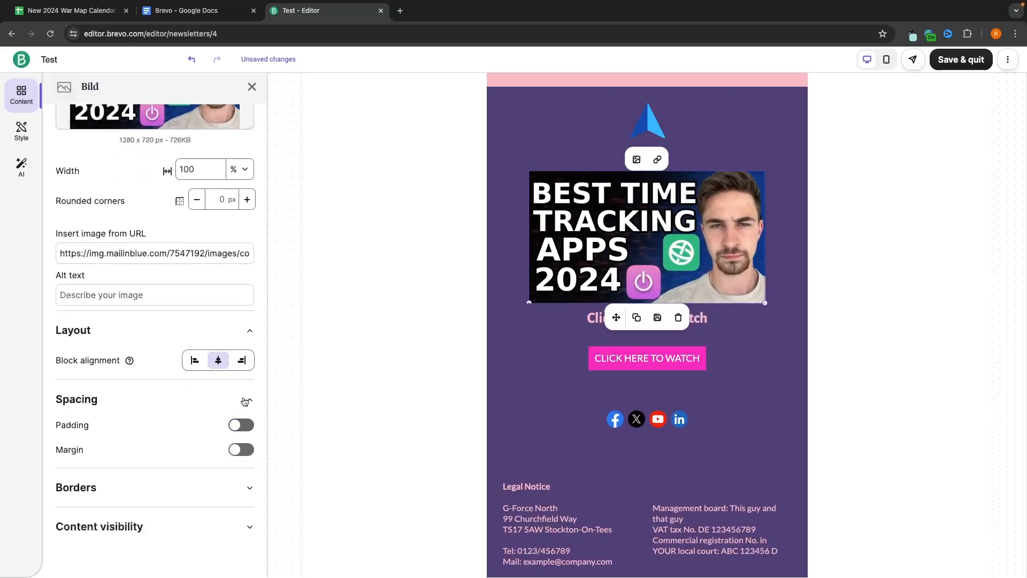
left_click(246, 403)
scroll(174, 506, "up", 2)
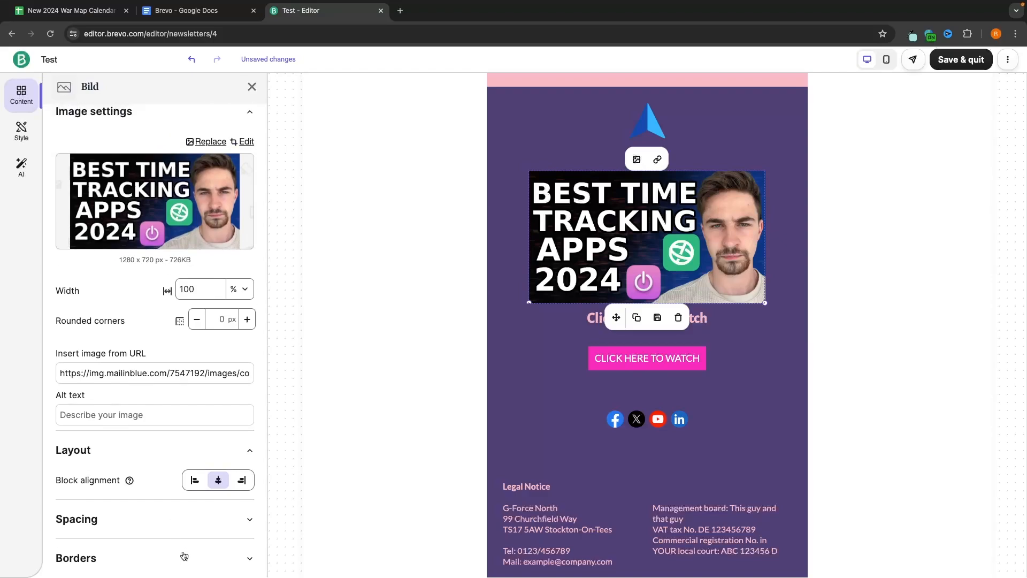
left_click(752, 343)
scroll(752, 321, "up", 2)
left_click(849, 299)
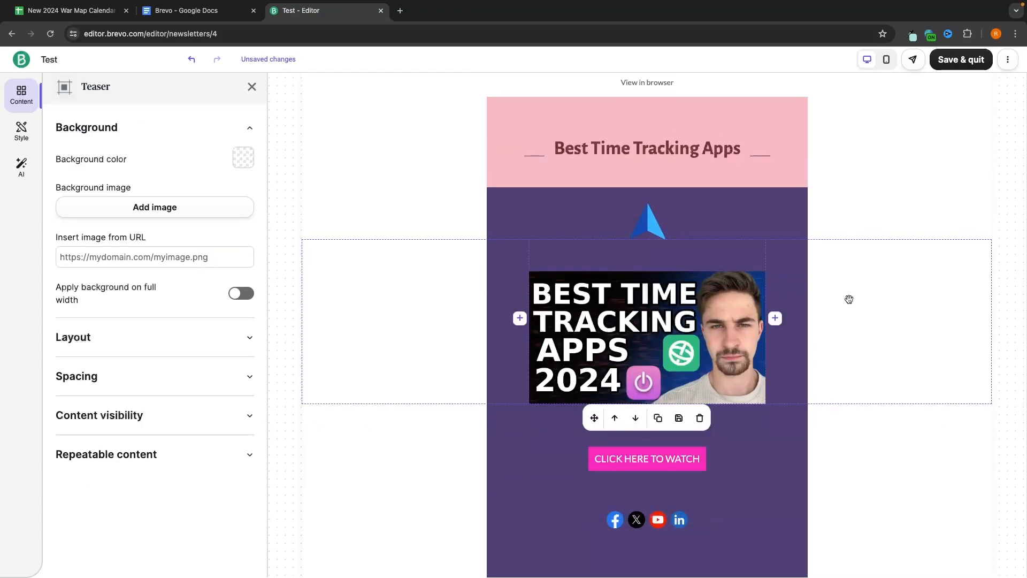
scroll(484, 216, "down", 1)
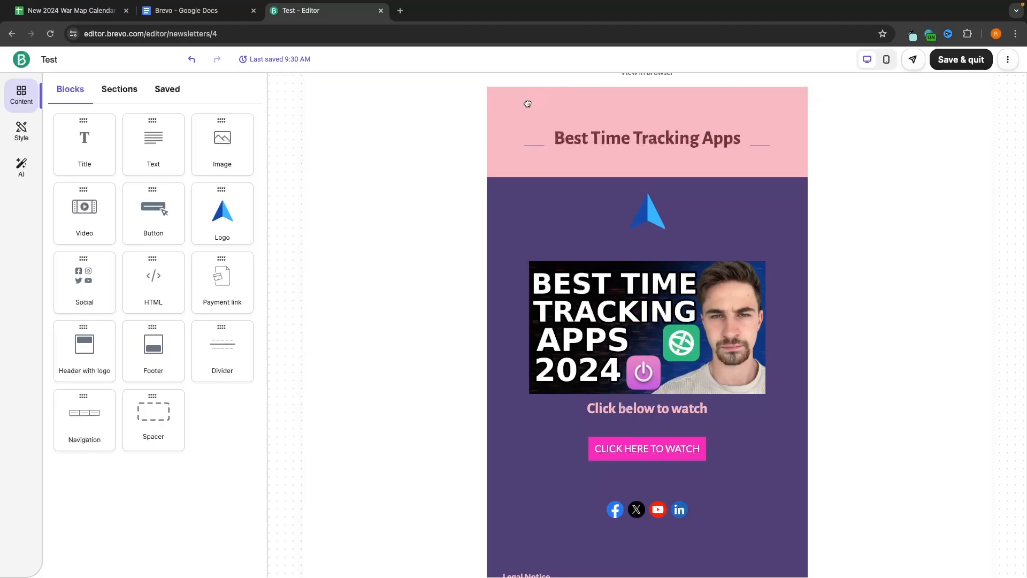
Step: Set the header section's background colour from pink to bright blue 00A9FF
left_click(528, 104)
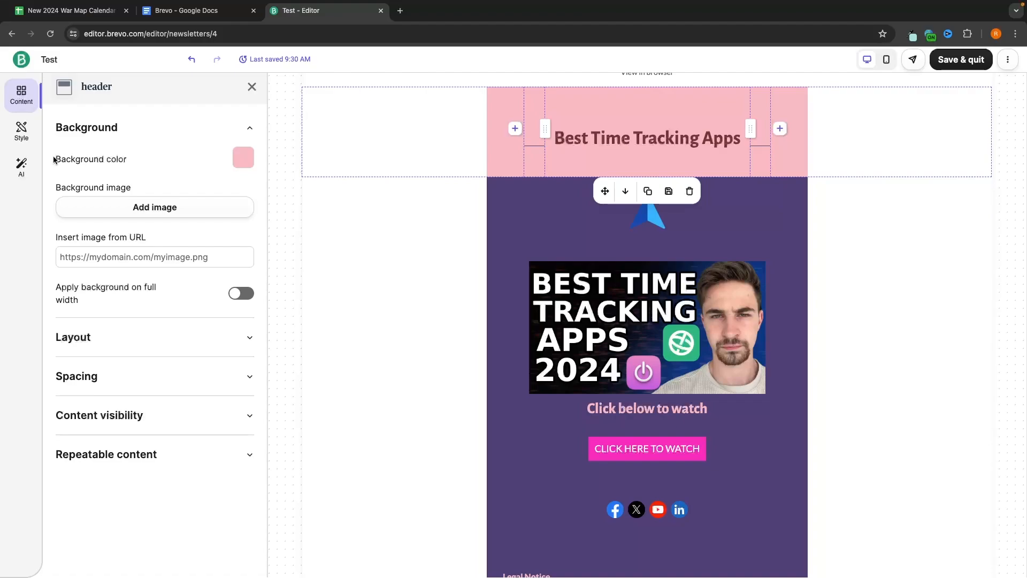
left_click_drag(53, 159, 138, 156)
left_click(138, 156)
left_click(248, 160)
left_click_drag(195, 285, 202, 285)
left_click_drag(221, 210, 182, 289)
left_click(199, 287)
left_click_drag(221, 215, 252, 174)
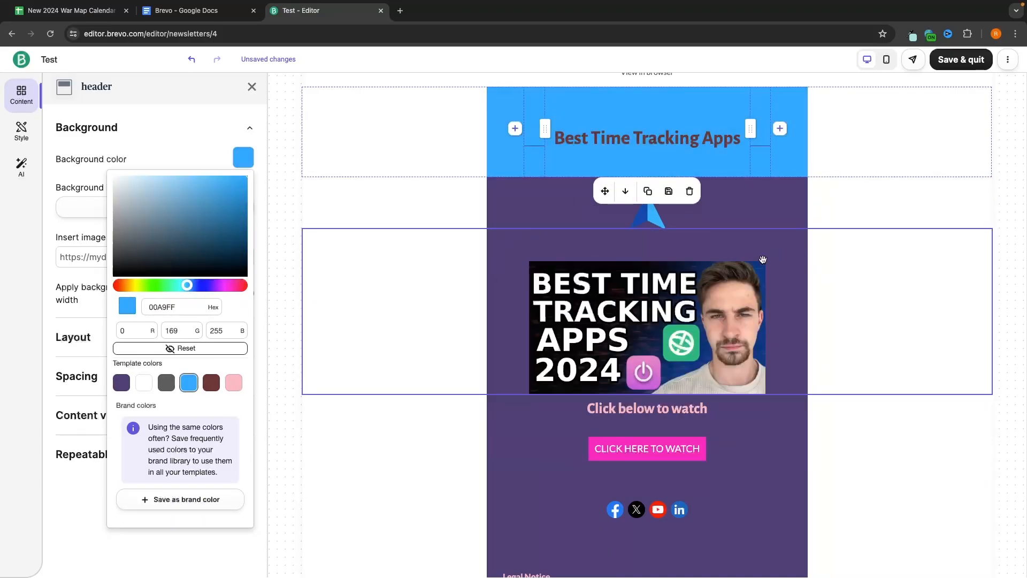
Step: Change the template's Body colour from dark purple to white in Style settings
left_click(35, 133)
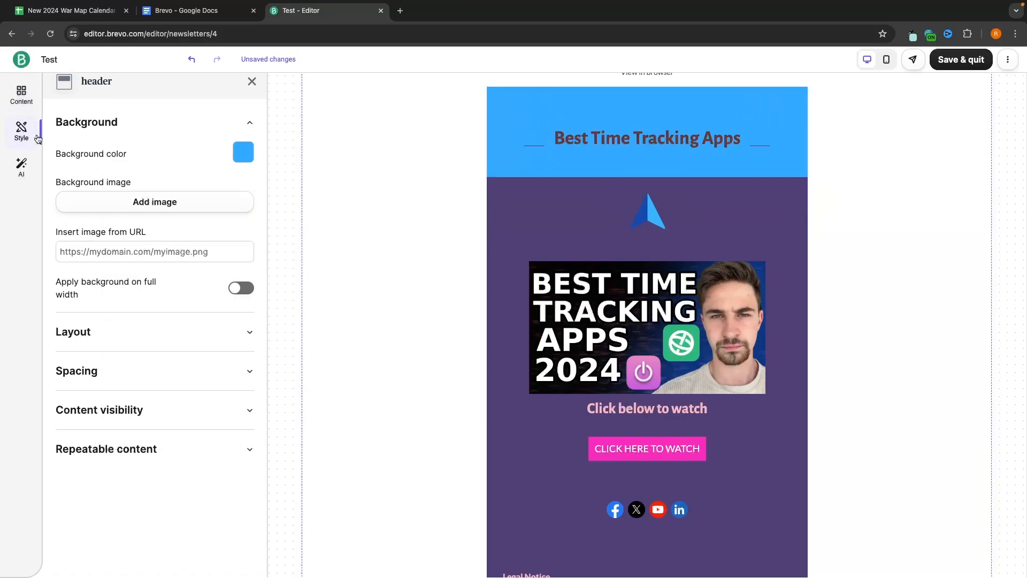
left_click(19, 134)
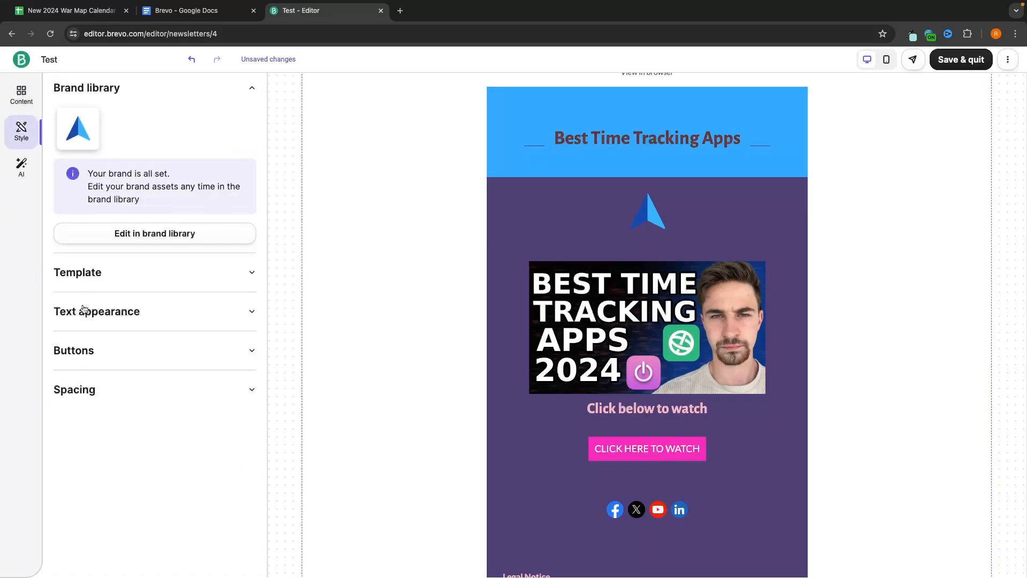
left_click(79, 274)
left_click_drag(55, 441, 111, 442)
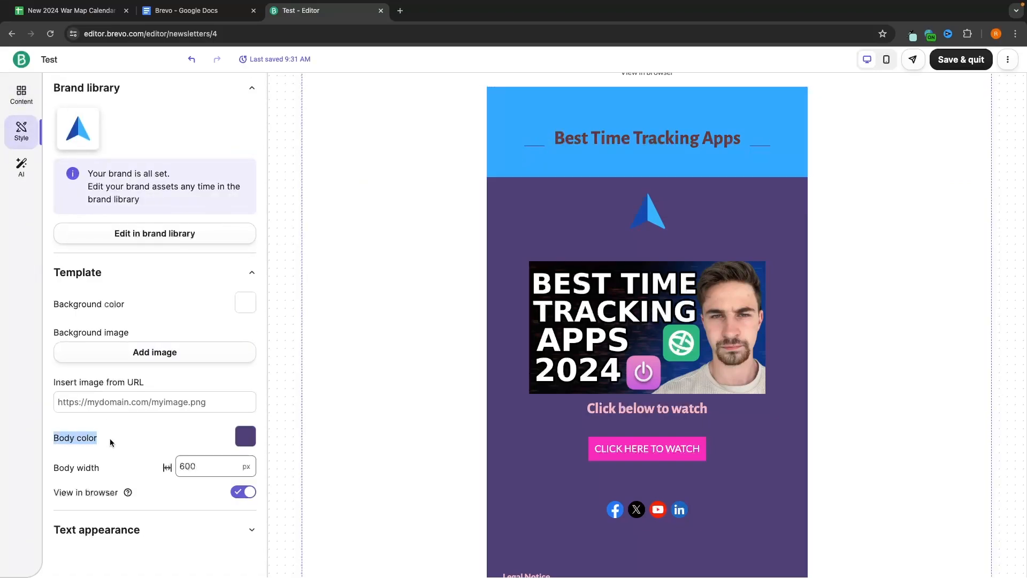
left_click(246, 440)
left_click_drag(178, 485, 92, 429)
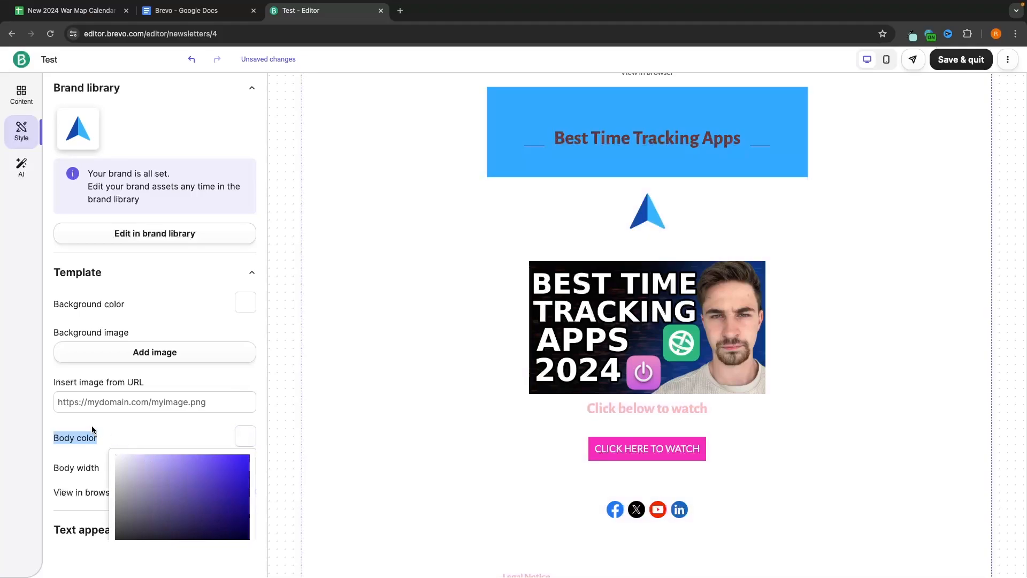
left_click(378, 328)
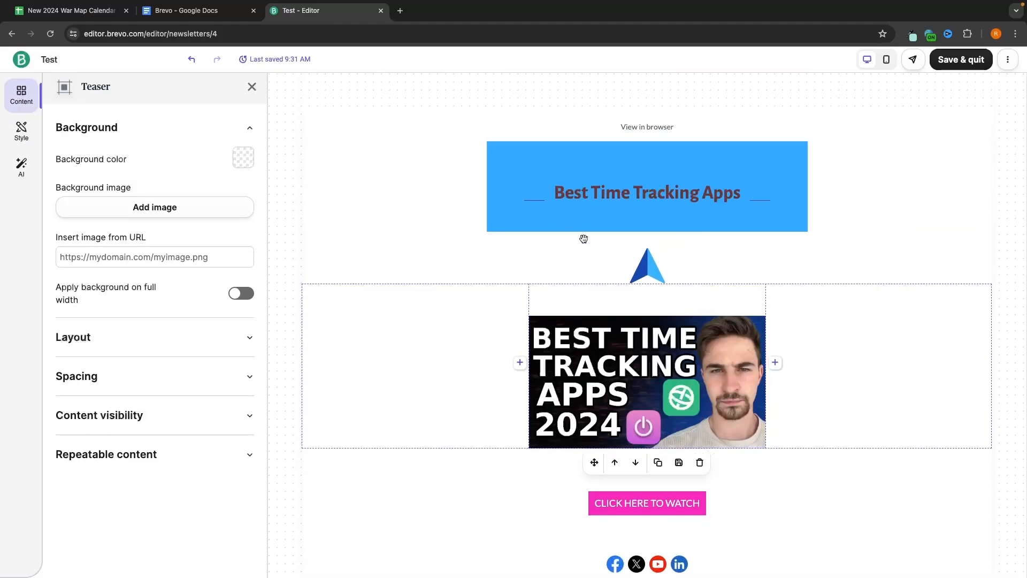
Step: Save the redesigned email and return to the campaign summary
left_click(948, 61)
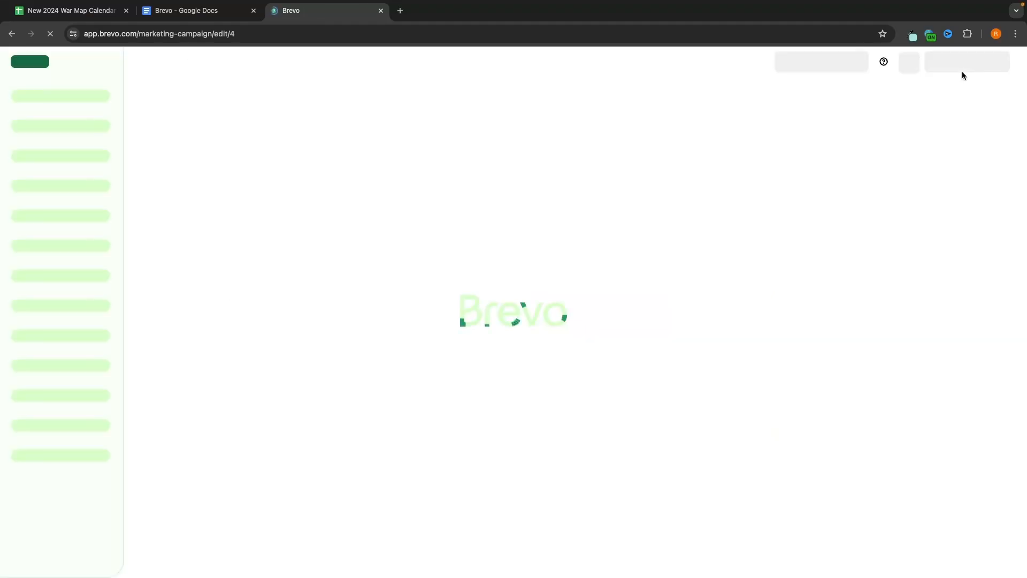
scroll(475, 386, "down", 1)
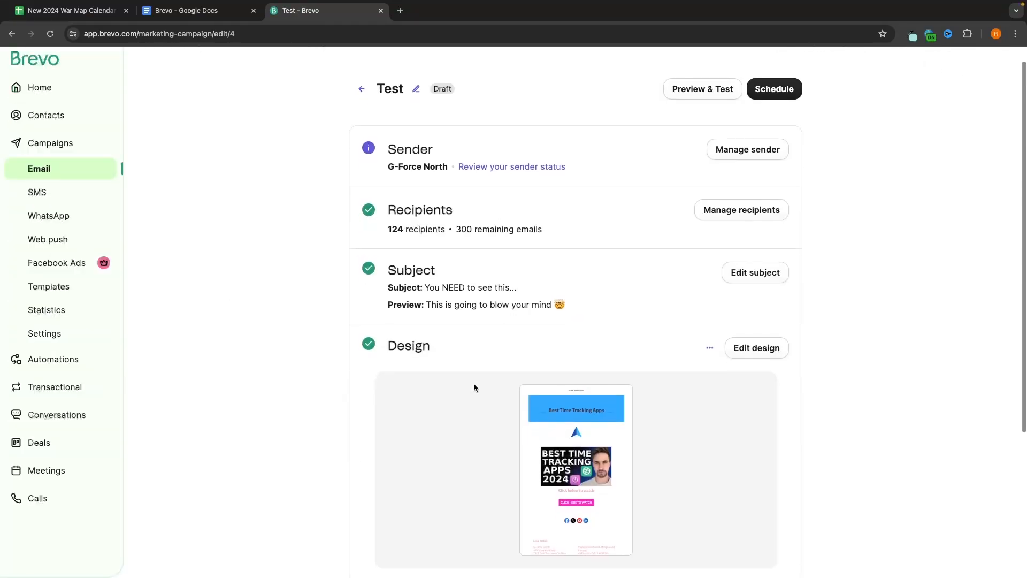
scroll(474, 385, "up", 1)
scroll(381, 248, "down", 3)
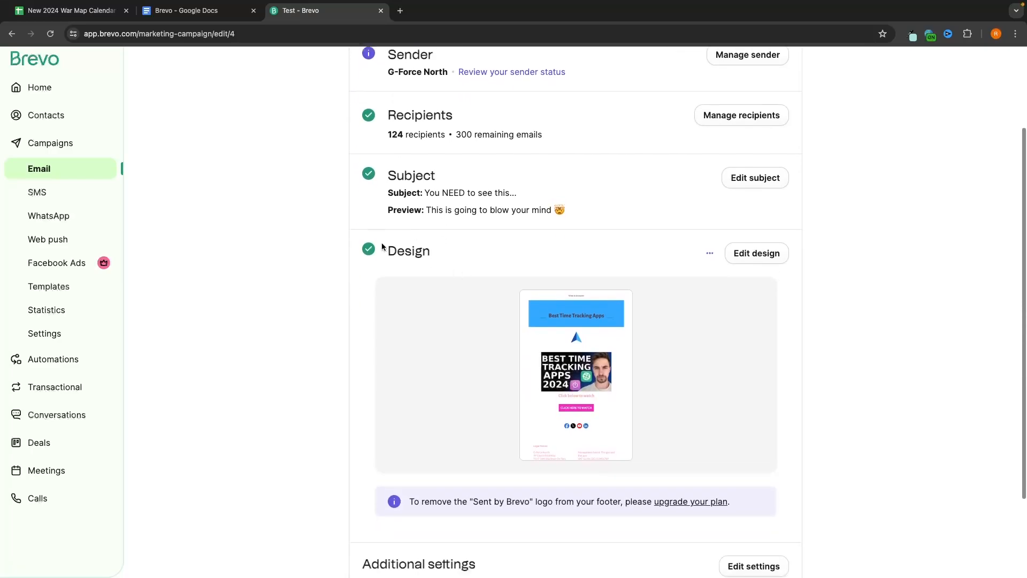
scroll(426, 272, "down", 2)
scroll(426, 272, "up", 5)
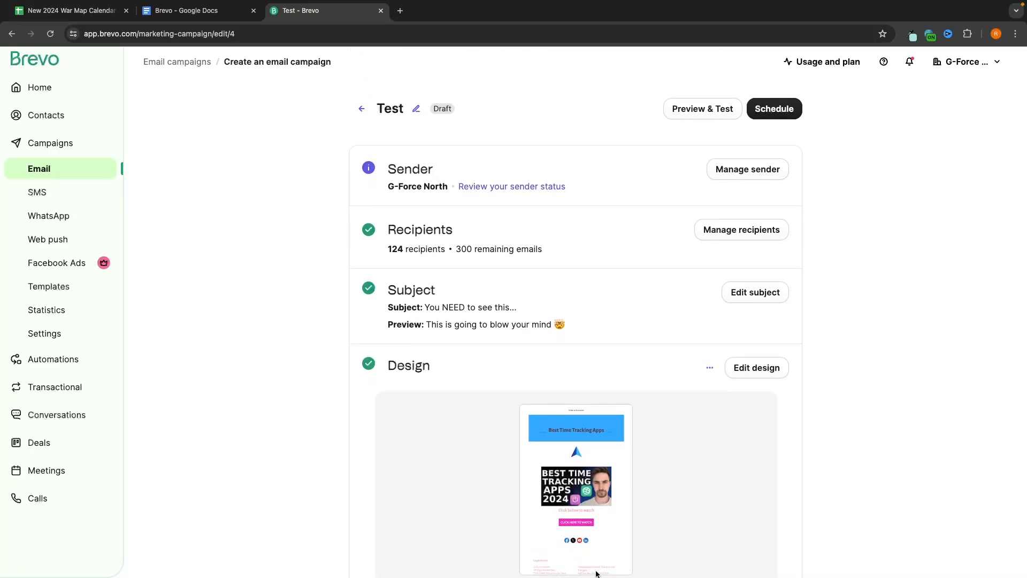
Step: Schedule the Test campaign to send later, on 21/06/2024 at 10:00
left_click(784, 109)
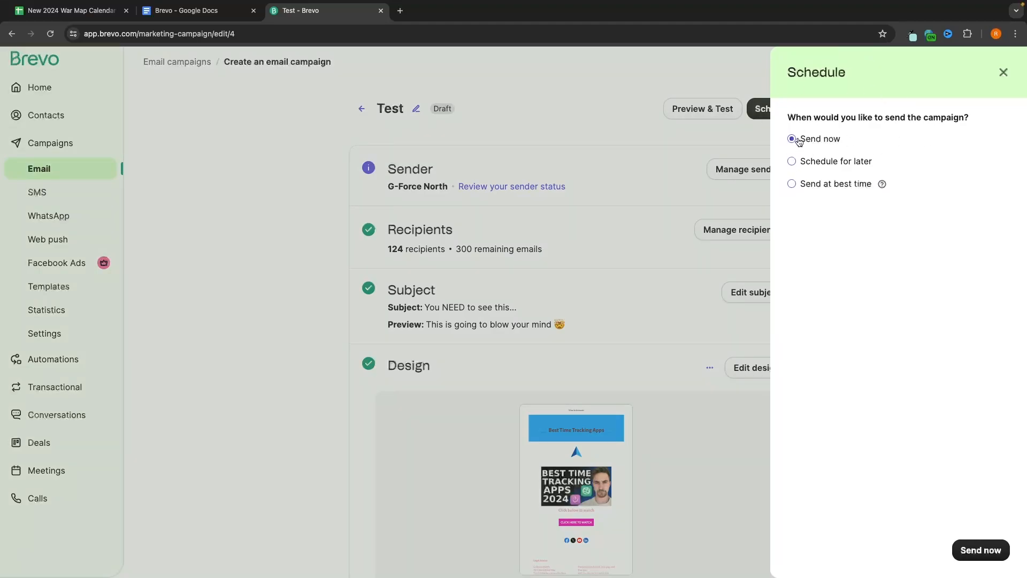
left_click_drag(794, 137, 867, 139)
left_click(861, 136)
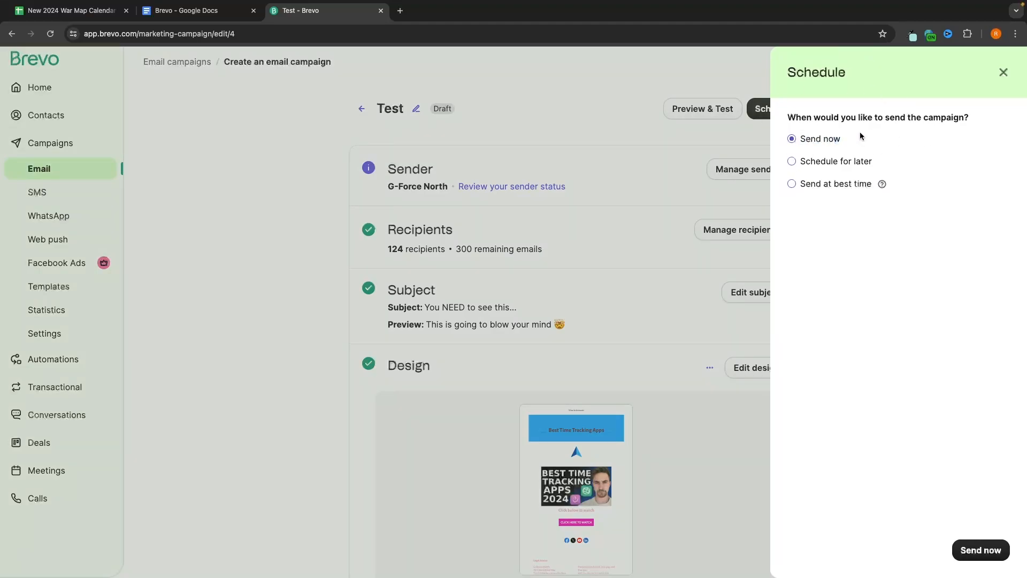
left_click(823, 166)
left_click(871, 213)
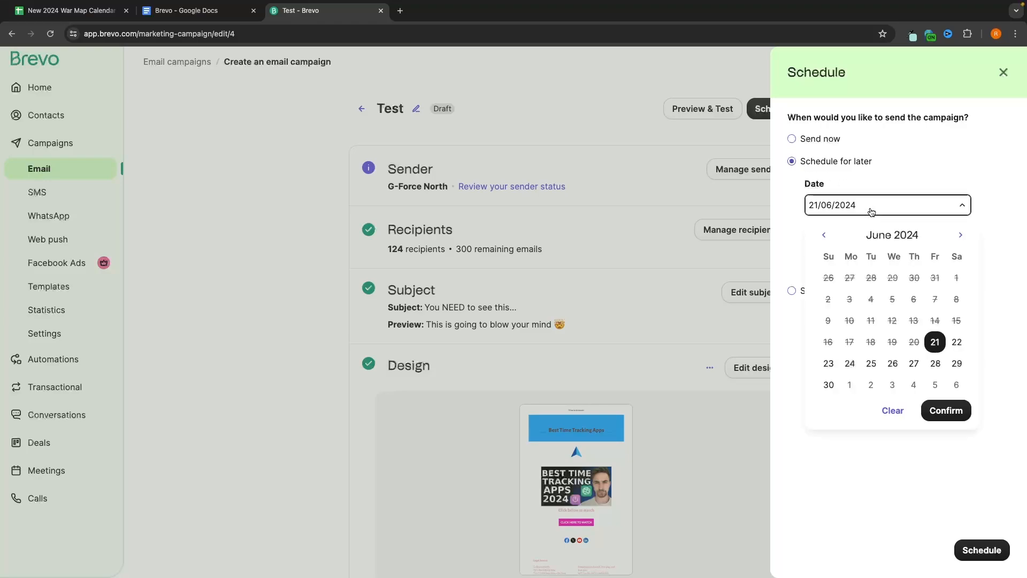
left_click(957, 342)
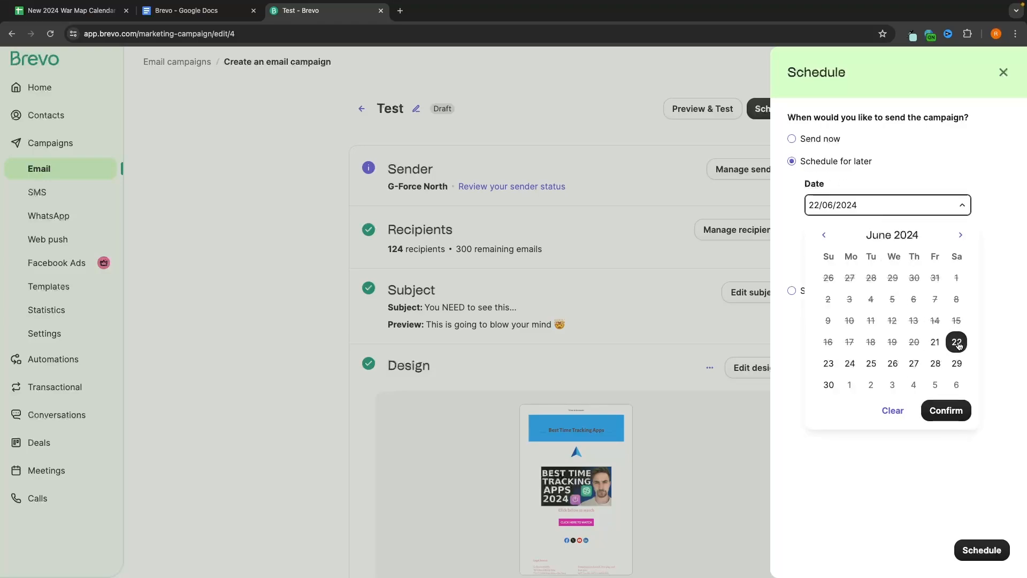
left_click(984, 183)
left_click(838, 255)
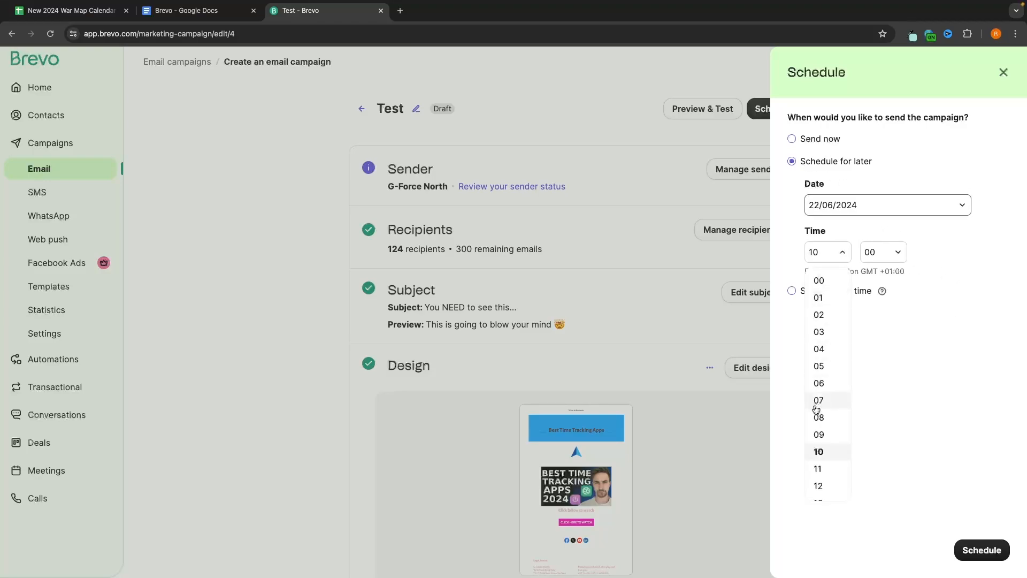
scroll(816, 412, "down", 1)
left_click(818, 433)
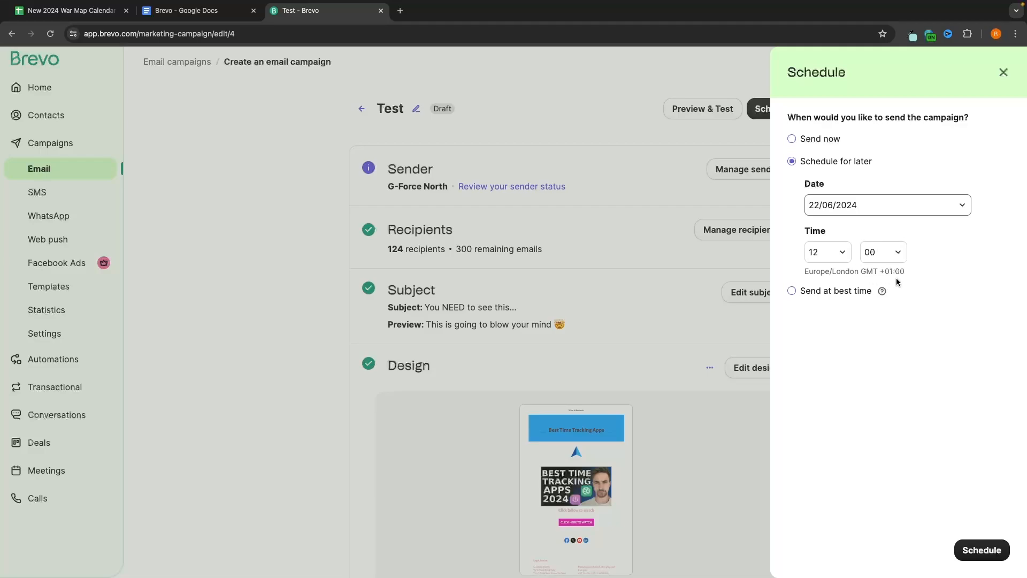
left_click(834, 139)
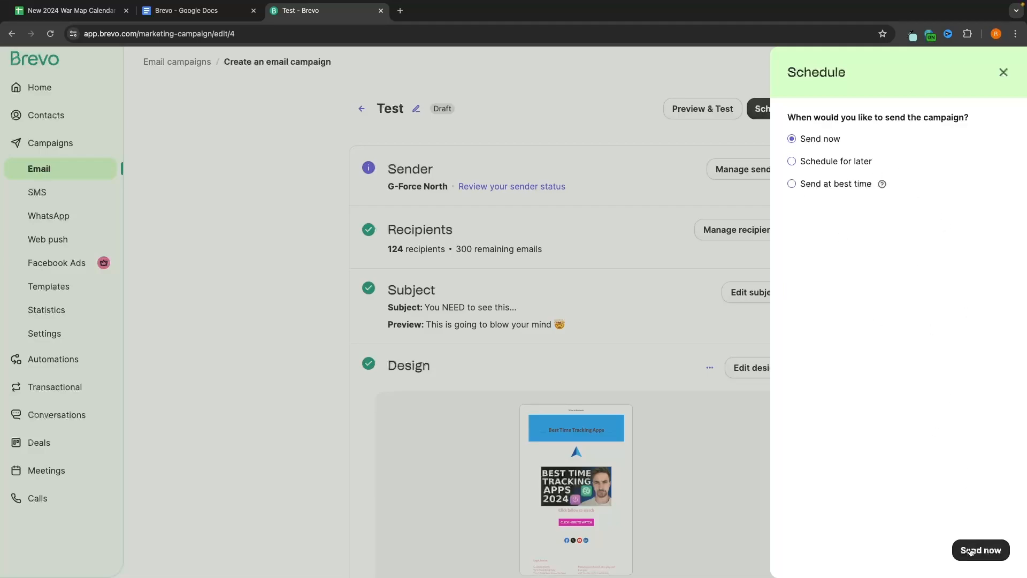
left_click(858, 160)
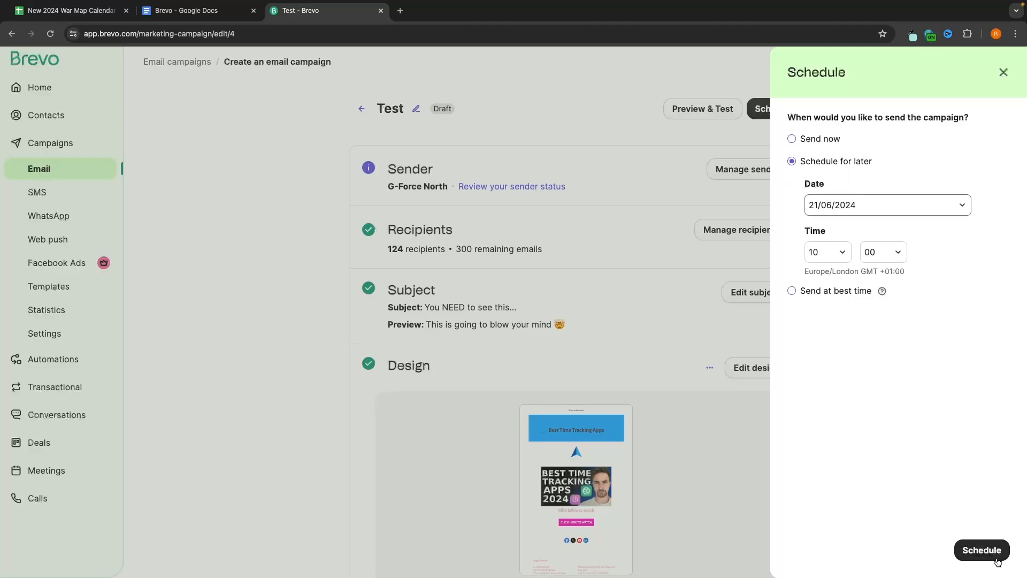
left_click(982, 550)
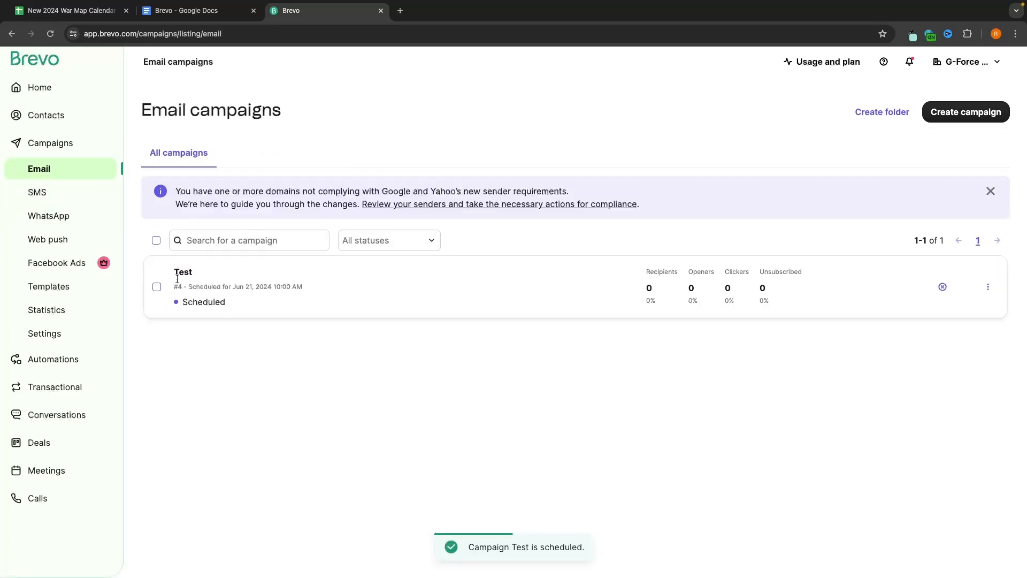
Step: Confirm the Test email is scheduled for Jun 21, 2024, then go to the SMS campaigns page
left_click_drag(175, 269, 215, 271)
left_click(215, 271)
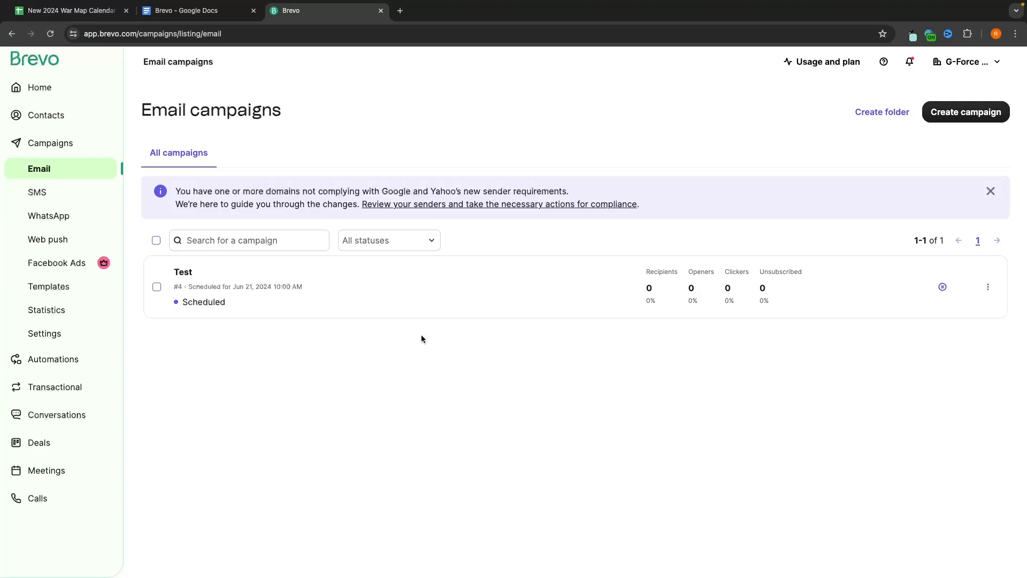
left_click(90, 202)
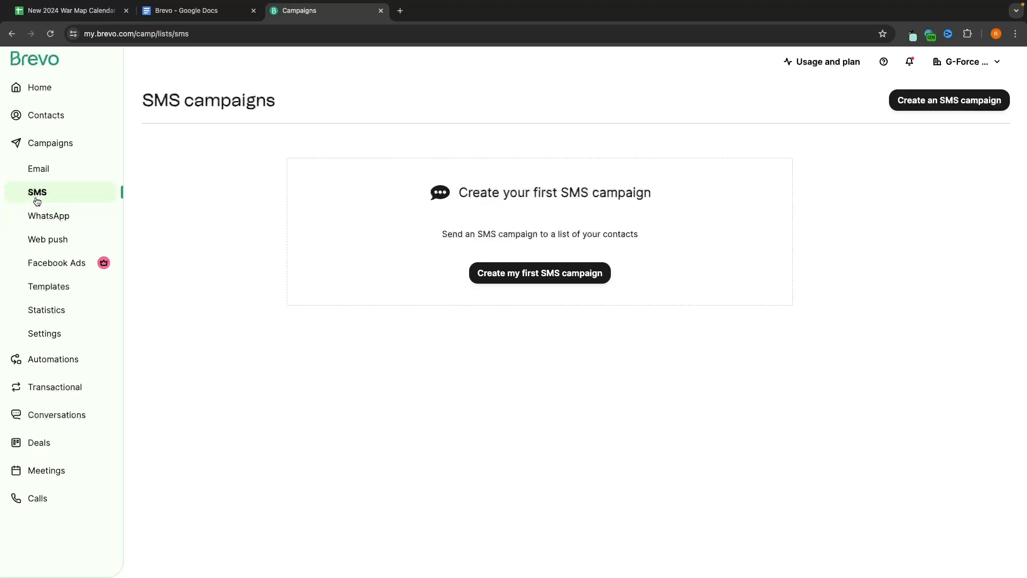
Step: Create a new SMS campaign named 'SMS Test'
left_click(533, 281)
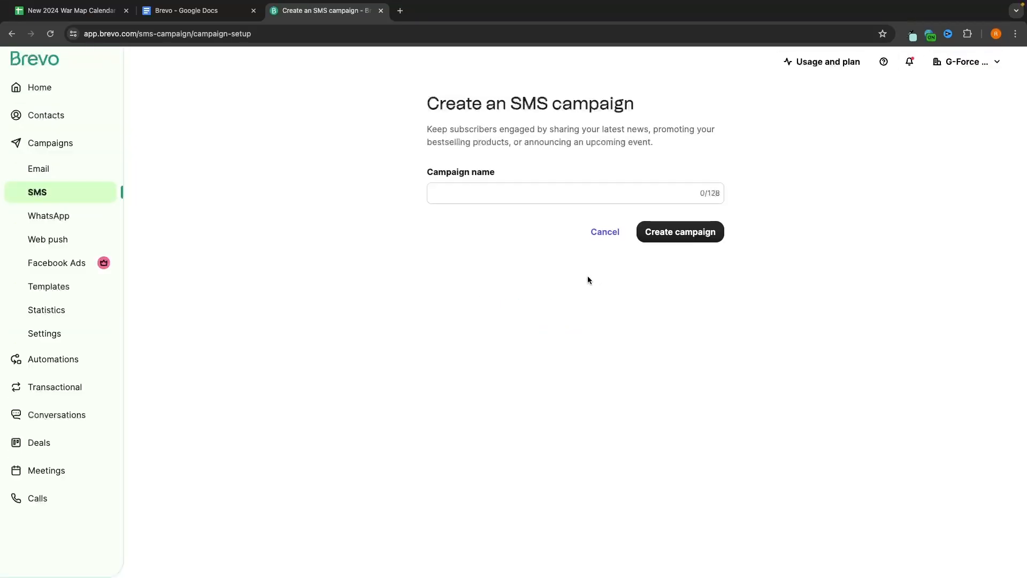
left_click(520, 195)
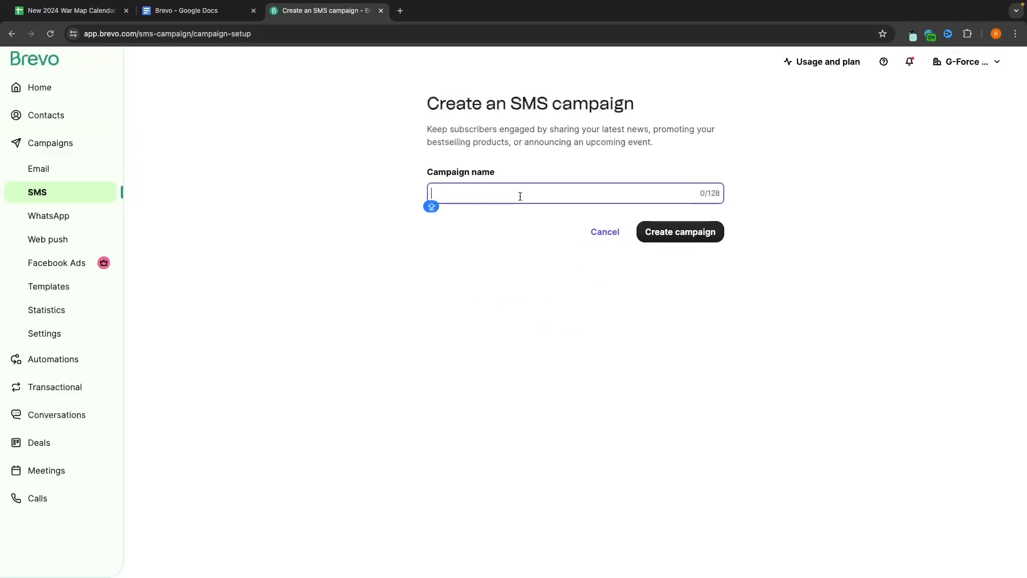
type("SMS ")
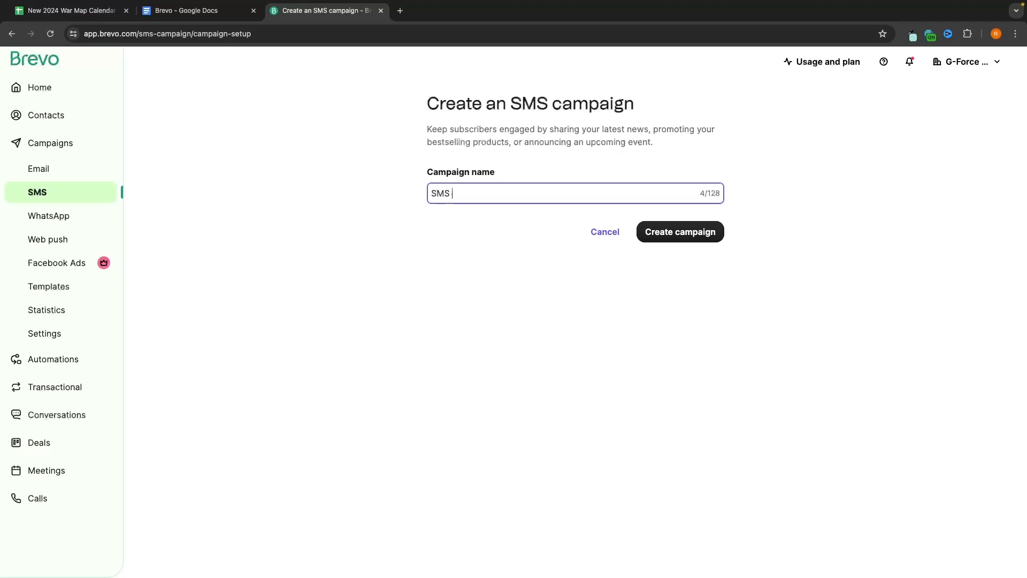
type("Test")
left_click(687, 241)
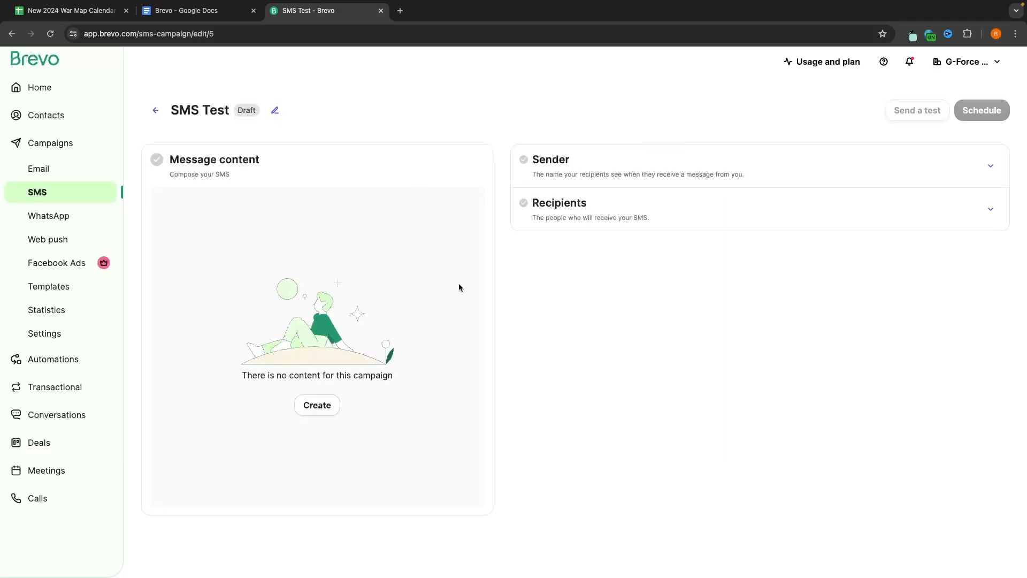
Step: Set the sender name to GForceNorth, review the recipient lists, and open the empty message composer
left_click(547, 175)
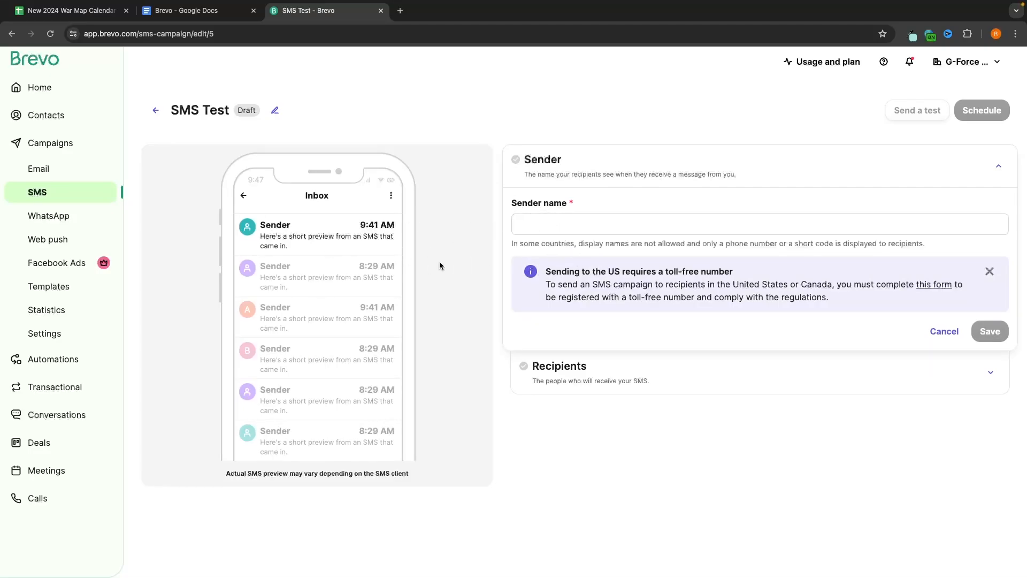
left_click(566, 229)
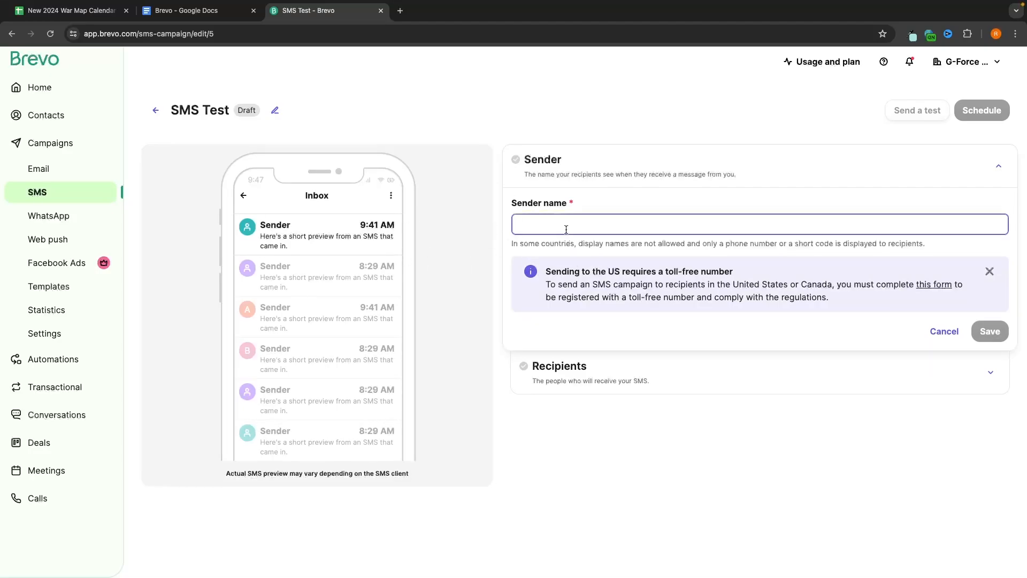
type("G-F")
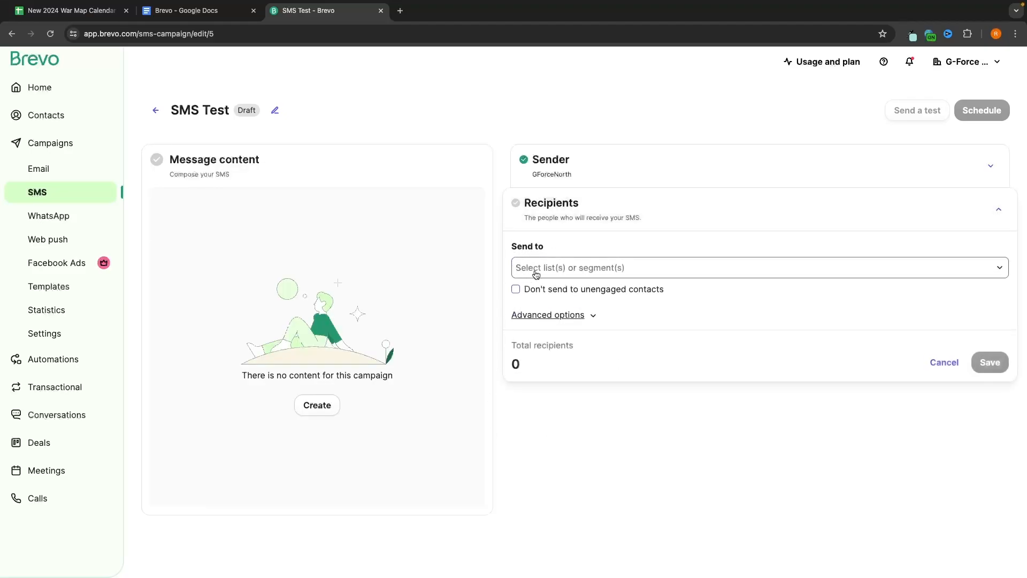
left_click(534, 269)
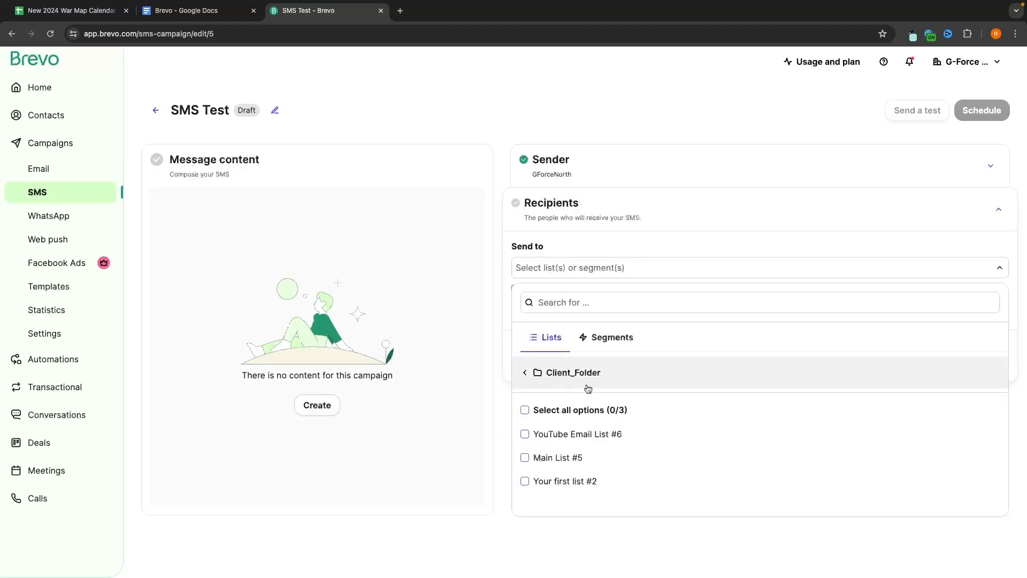
left_click(694, 109)
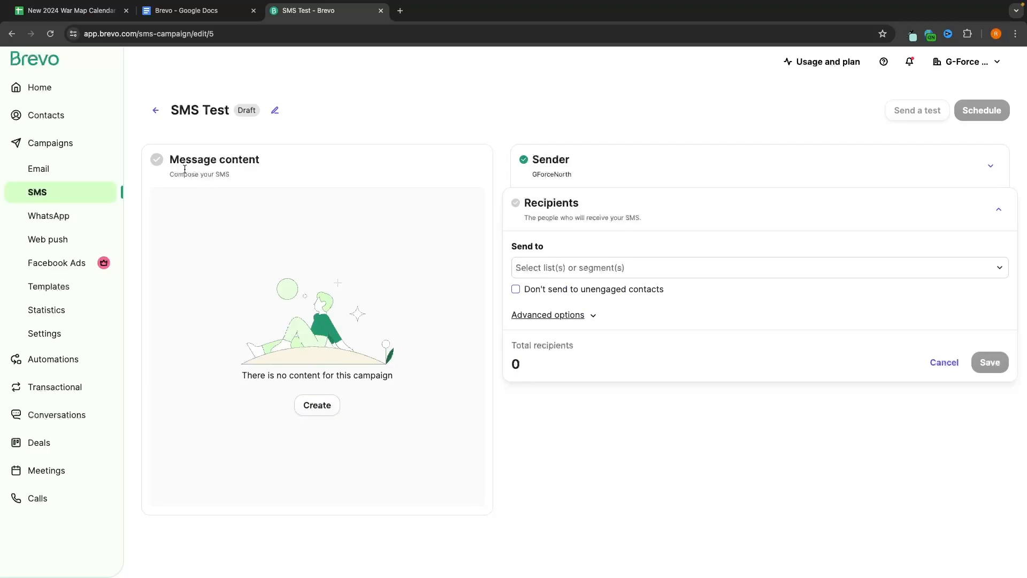
left_click(300, 410)
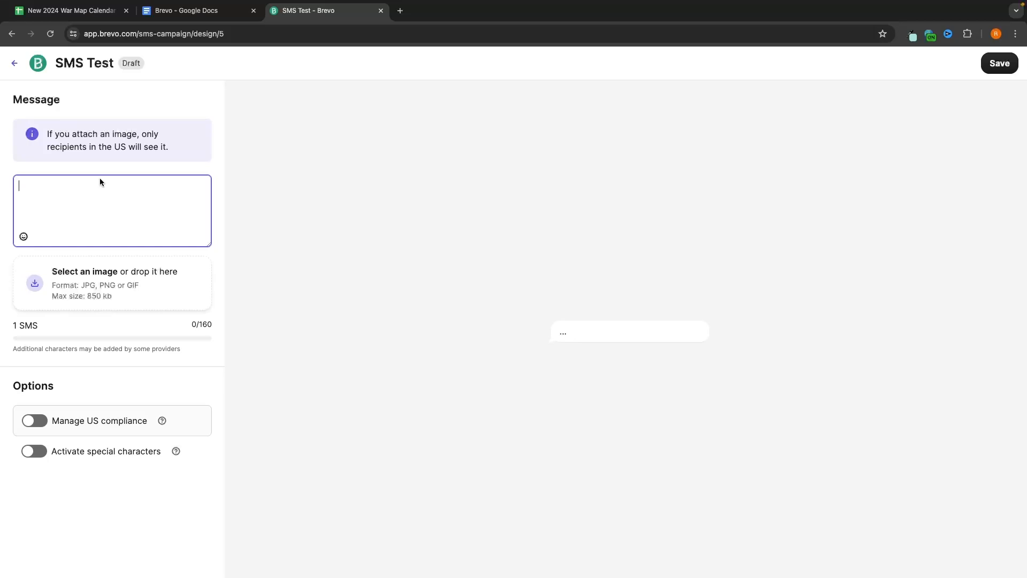
Step: Write the message announcing the new Time Tracking apps video on the YouTube channel, without the video link
type("Hey , I just created a new video ")
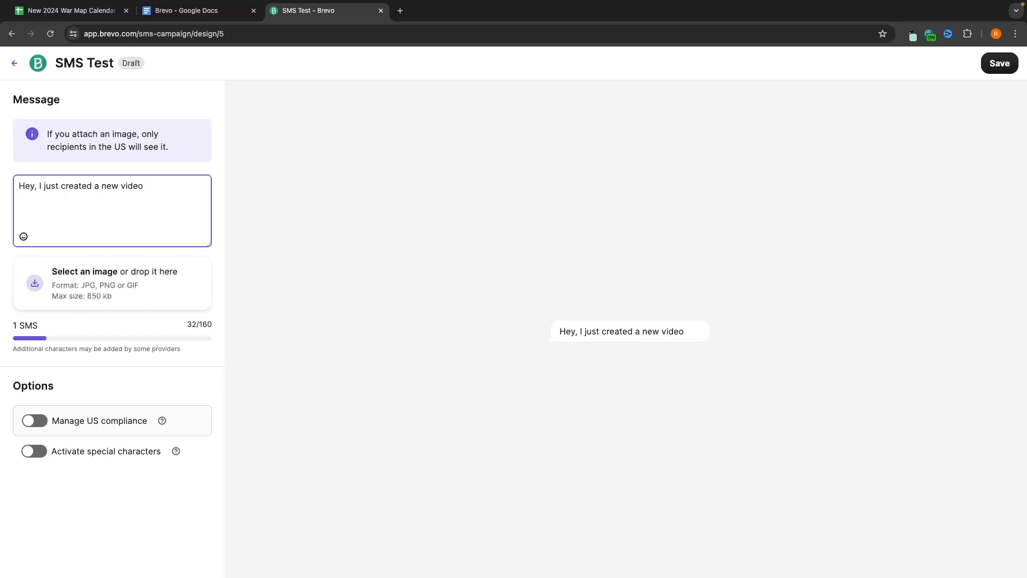
type("on the be")
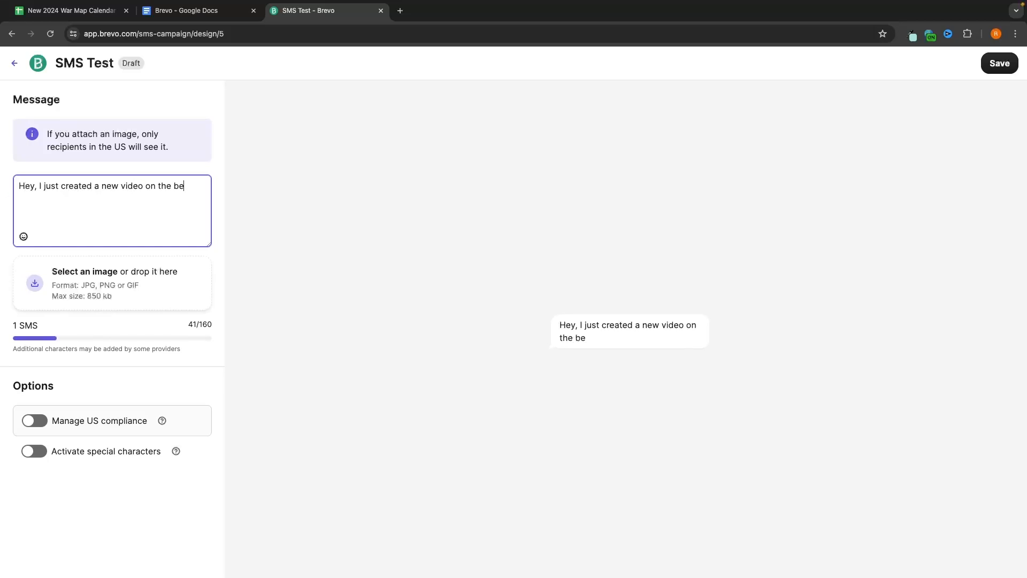
type("st Time Tracking apps, check it out on my Yout")
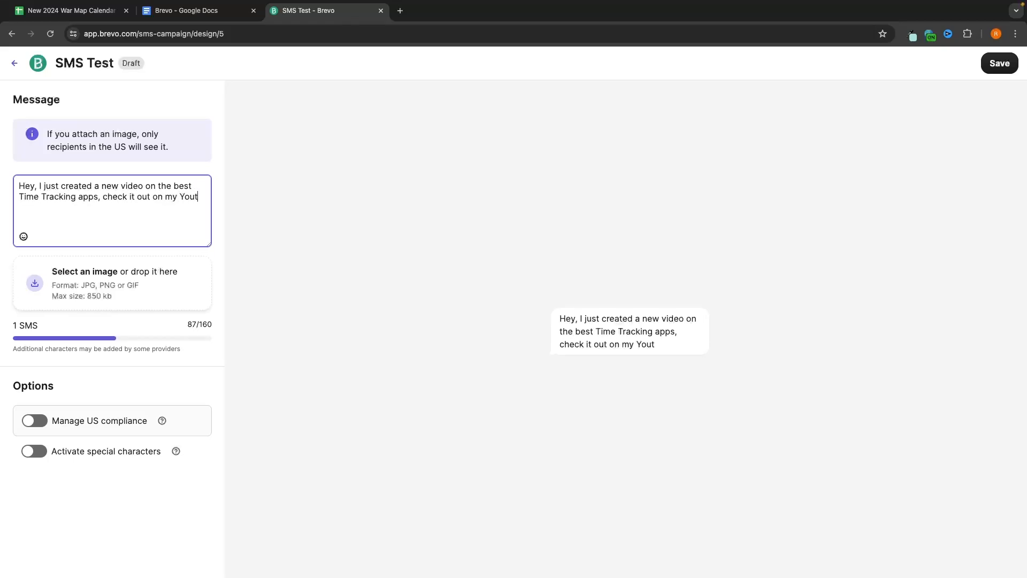
key("BackSpace")
type("Tube channel")
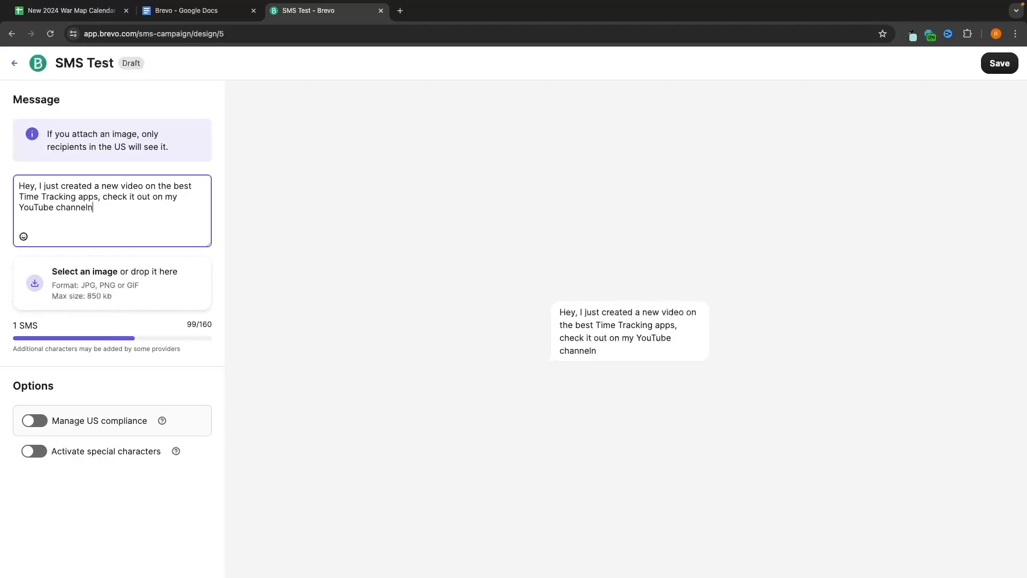
type("https://youtu.be/SbXgugVwrT4")
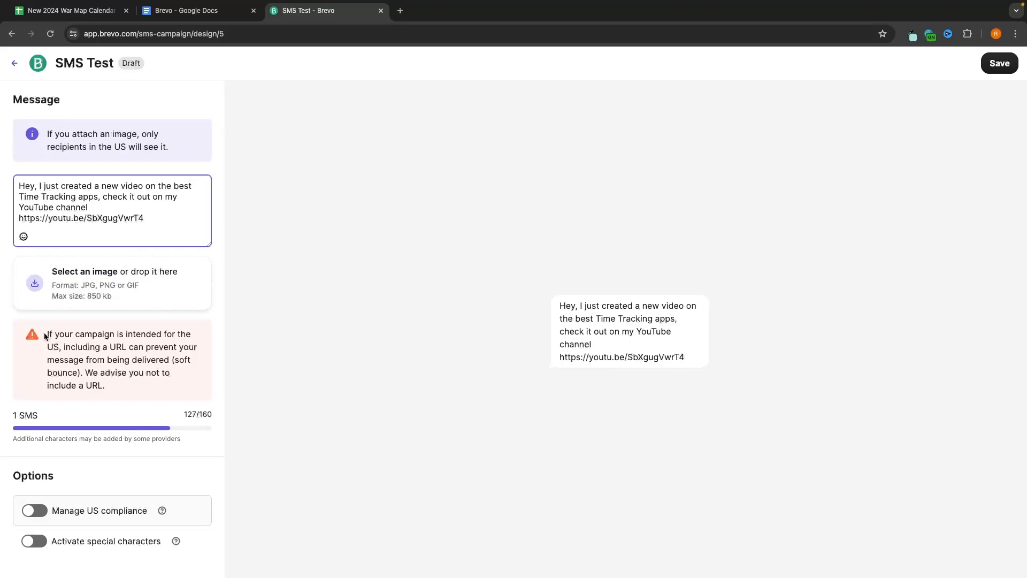
left_click_drag(46, 336, 198, 346)
left_click(84, 345)
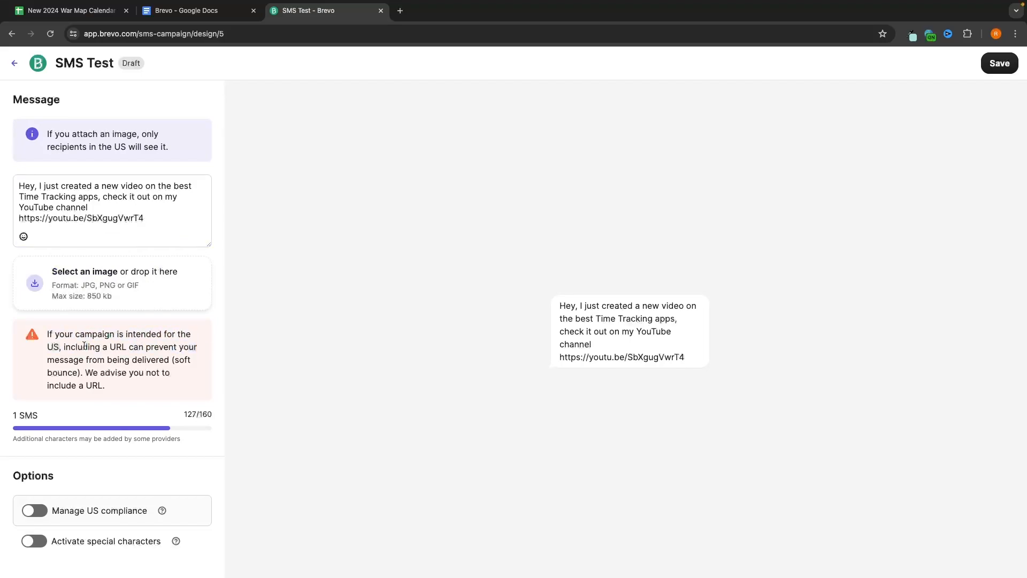
left_click_drag(60, 346, 181, 373)
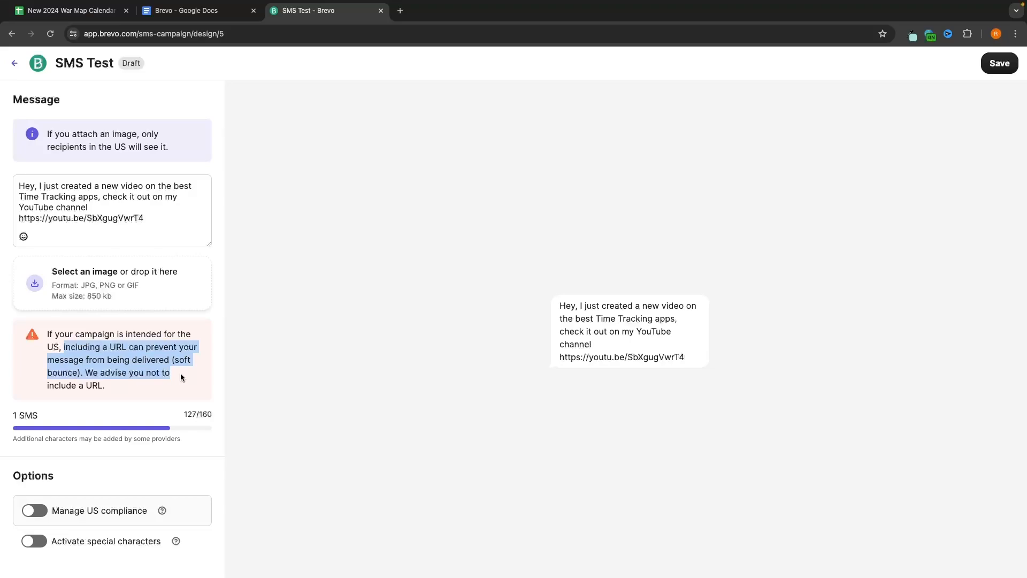
left_click(181, 373)
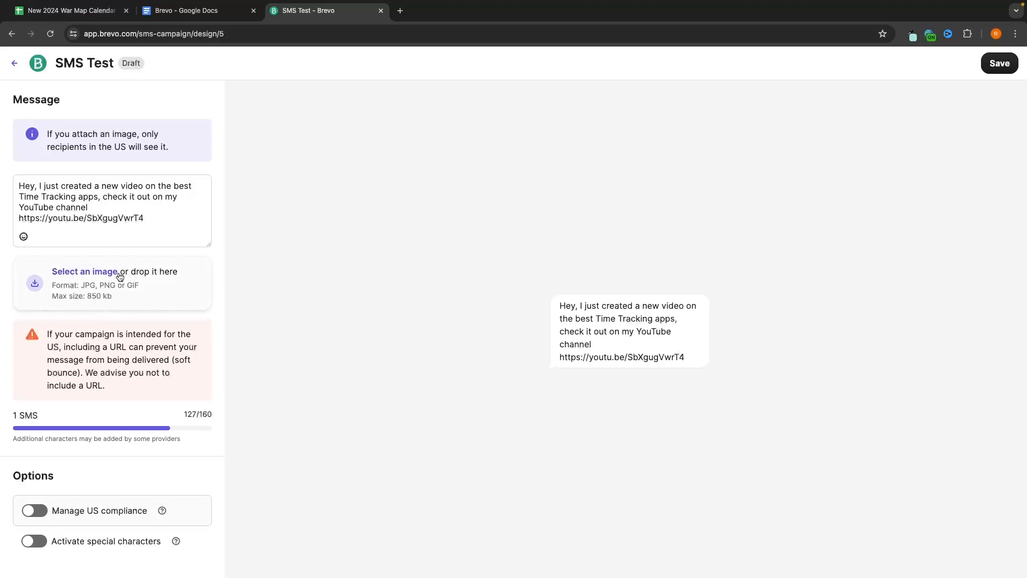
left_click(184, 211)
left_click_drag(153, 218, 9, 217)
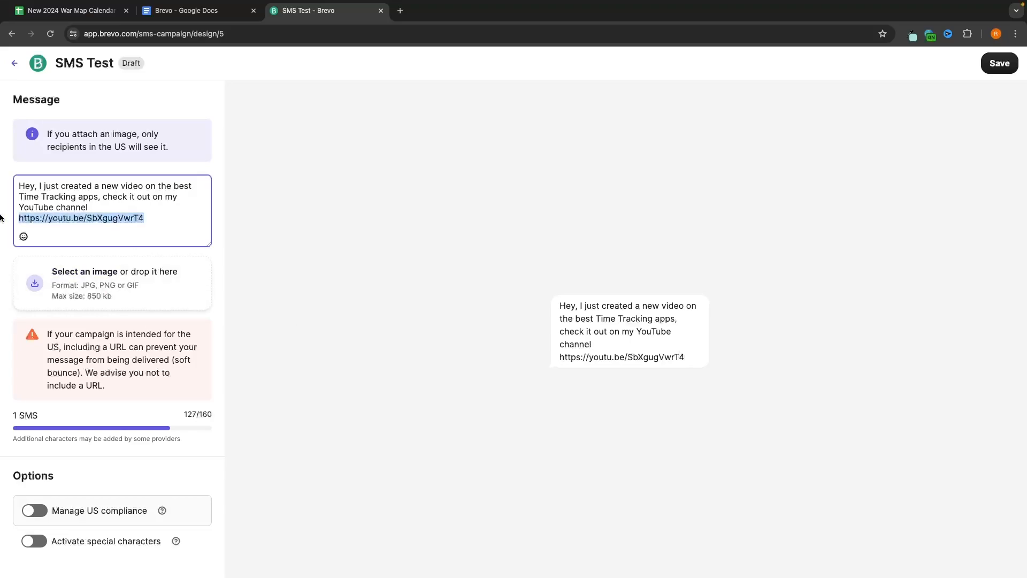
key("BackSpace")
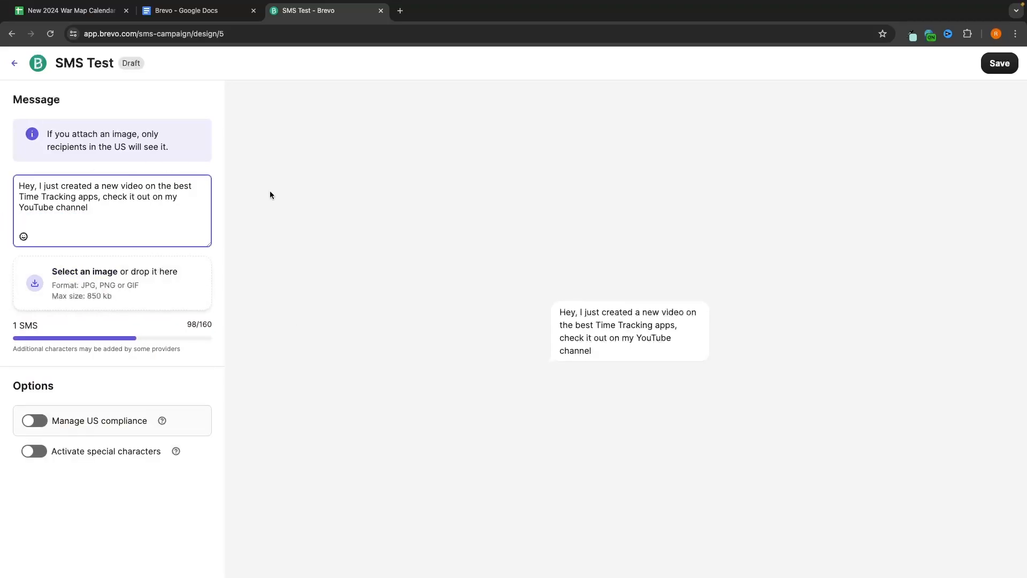
Step: Attach TIME TRACKING.png as the message image and save the content
left_click(107, 287)
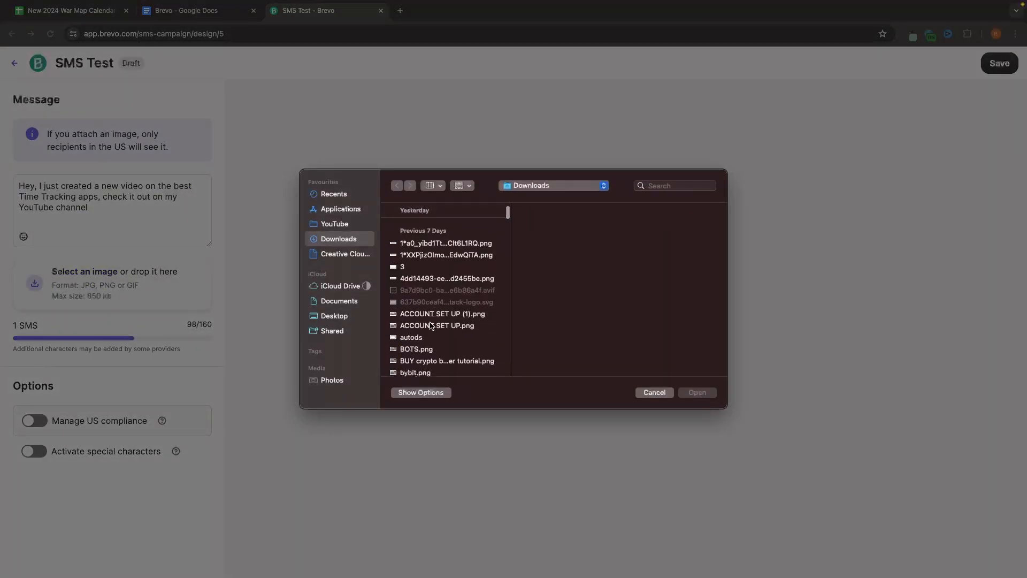
scroll(437, 319, "down", 5)
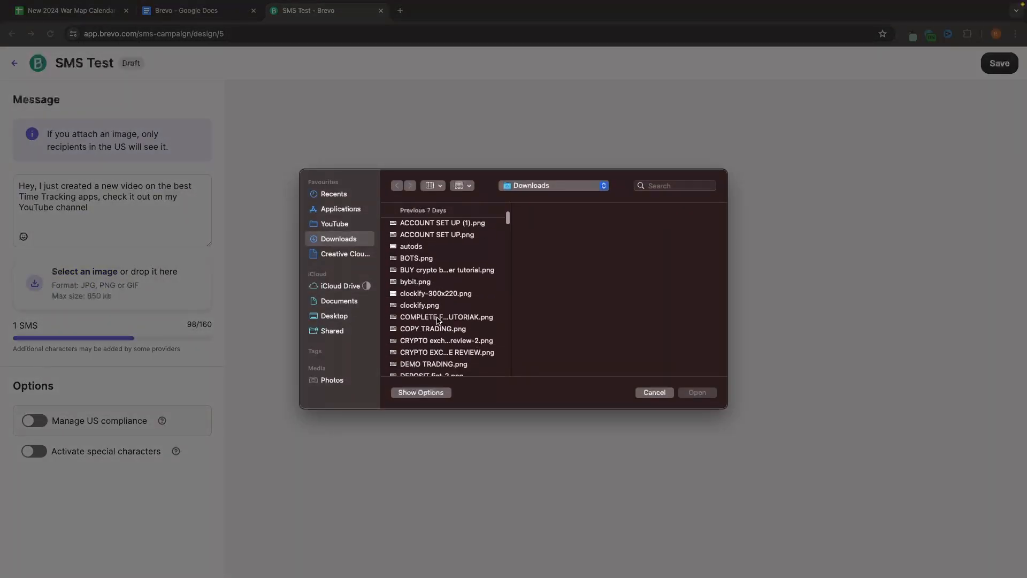
scroll(438, 317, "down", 1)
double_click(443, 346)
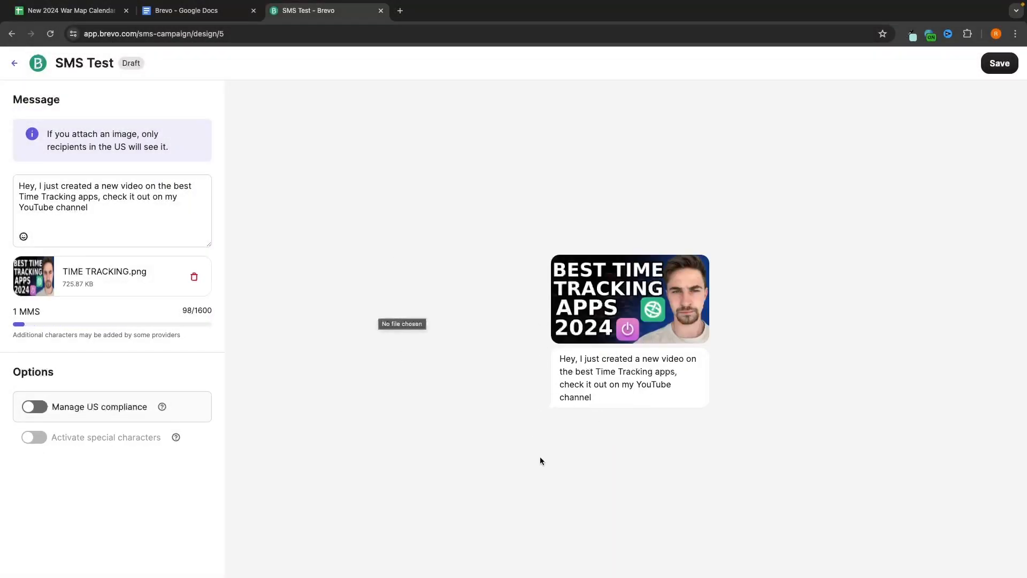
left_click(1002, 68)
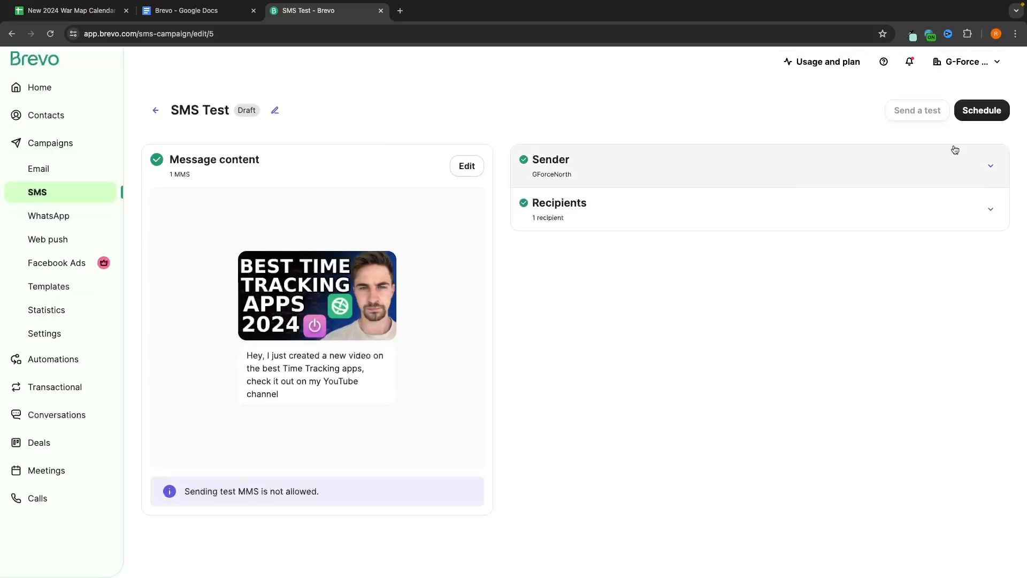
Step: Schedule SMS Test to send on 22 June 2024 at 10:00, then go to Automations
left_click(987, 111)
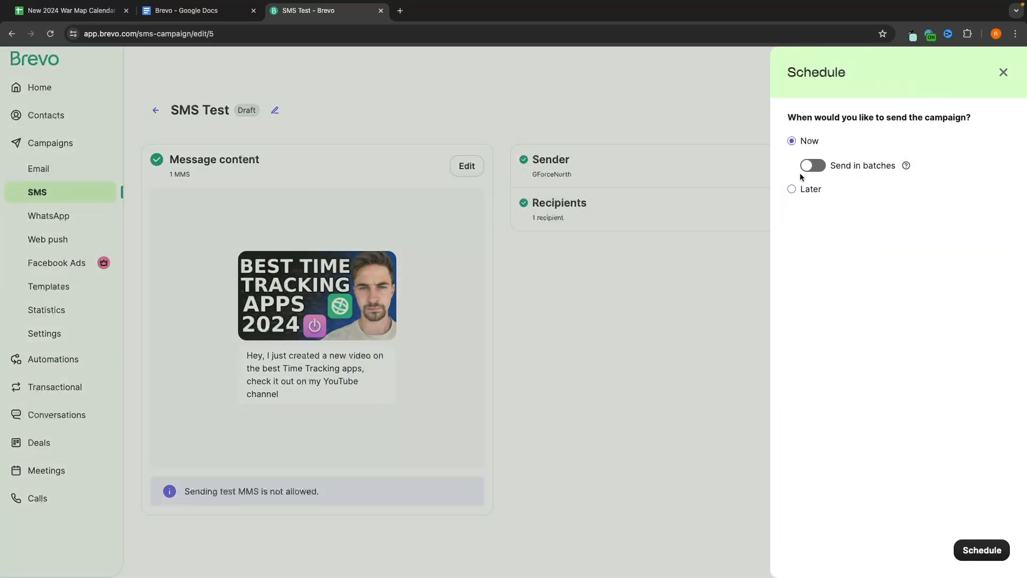
left_click(807, 189)
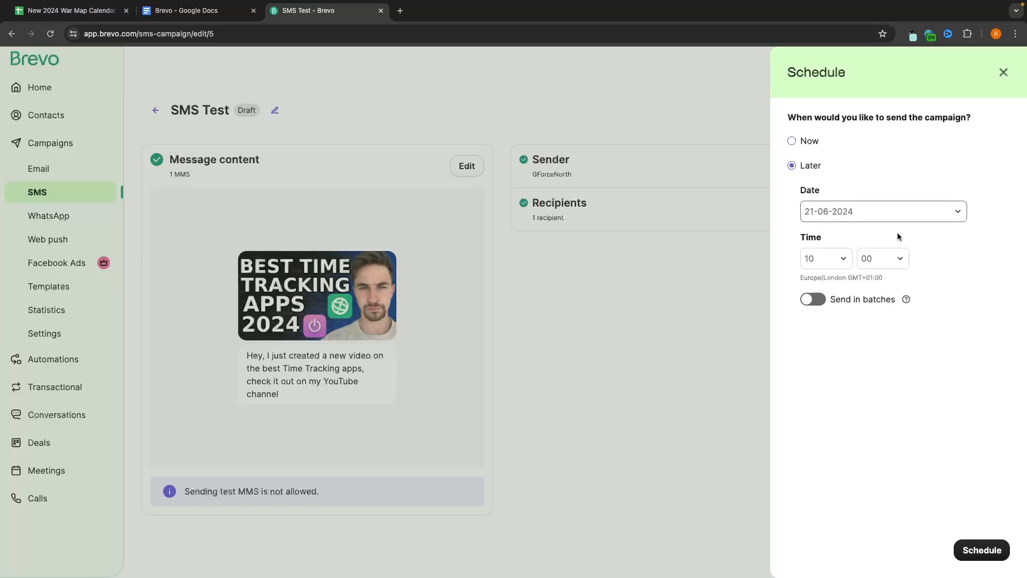
left_click(844, 210)
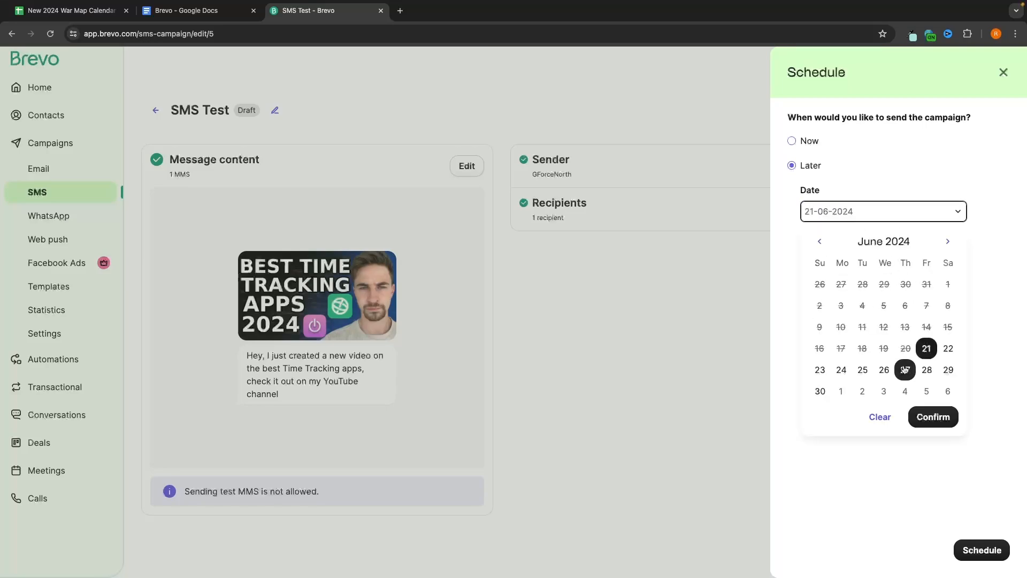
left_click(948, 349)
left_click(936, 417)
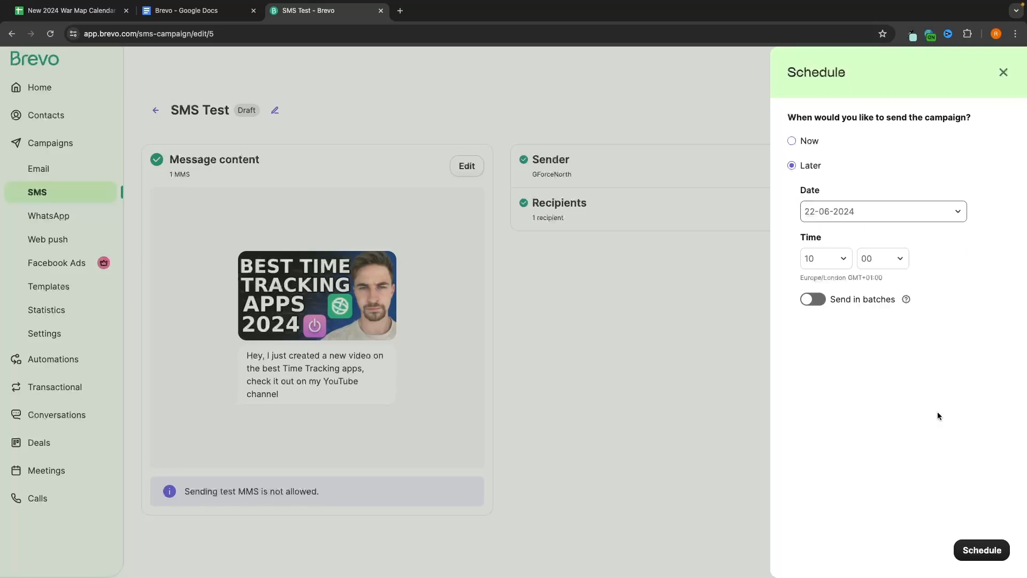
left_click(995, 550)
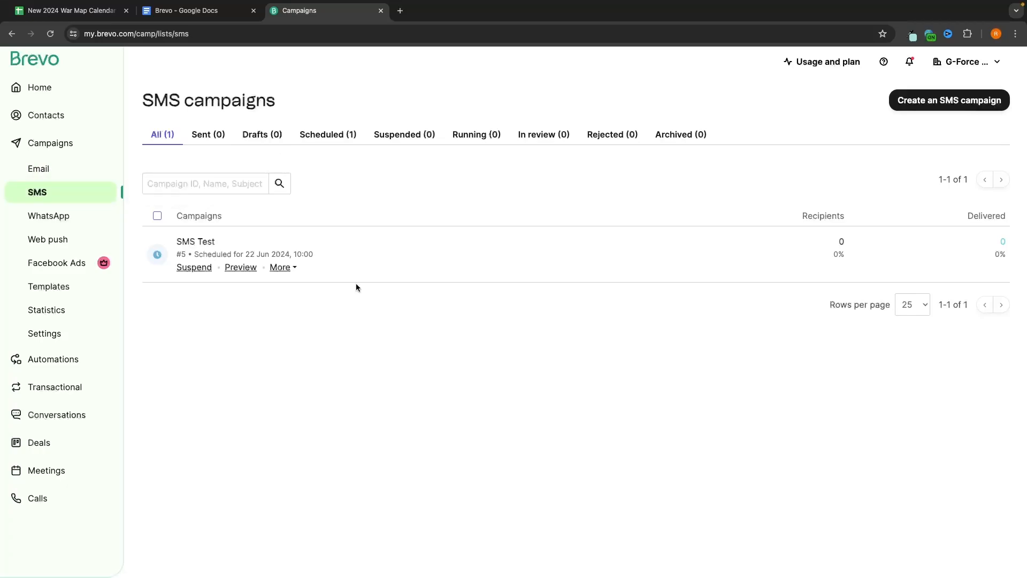
left_click(68, 356)
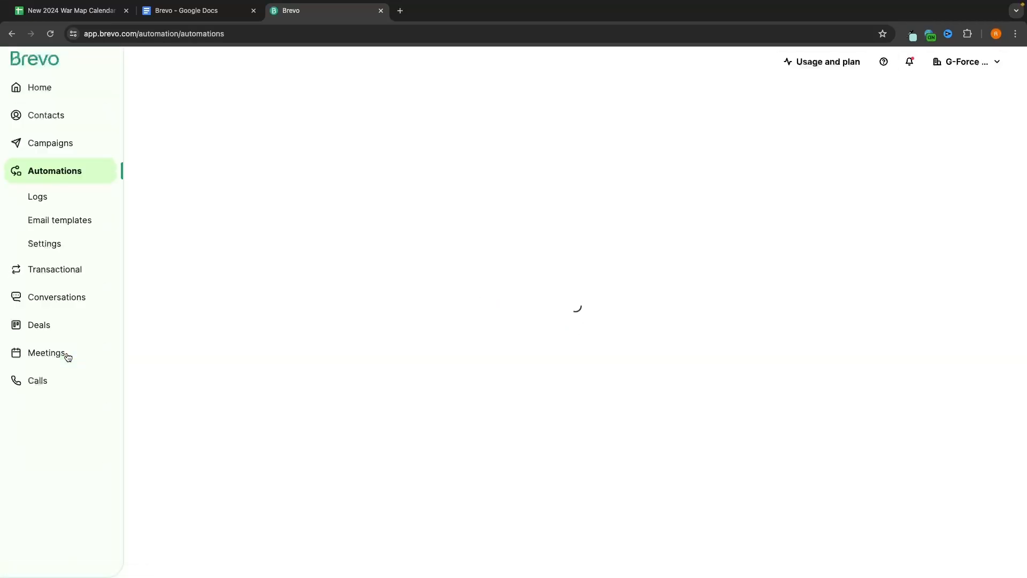
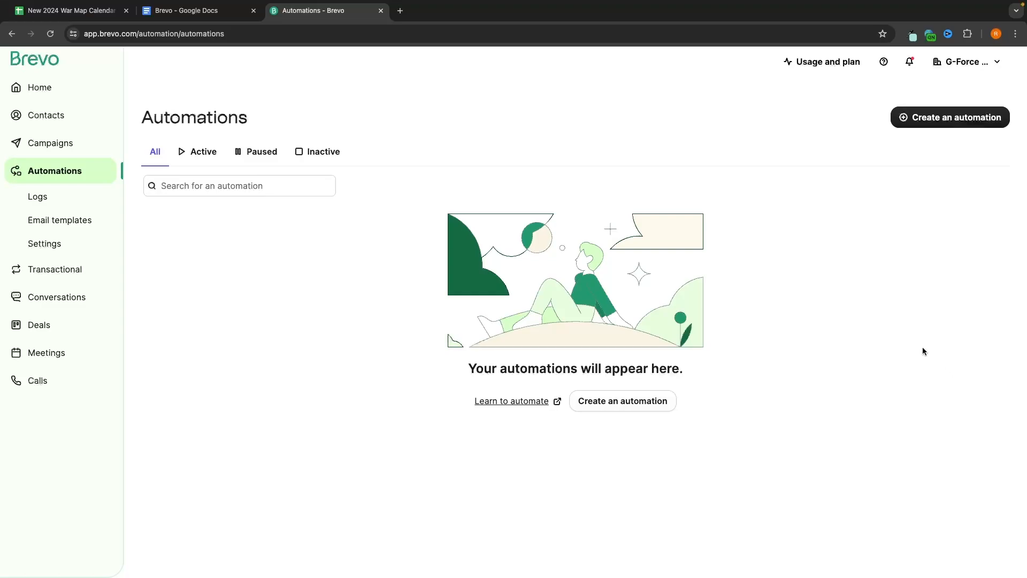
Step: Start a new automation to show the prebuilt automation templates
left_click(919, 117)
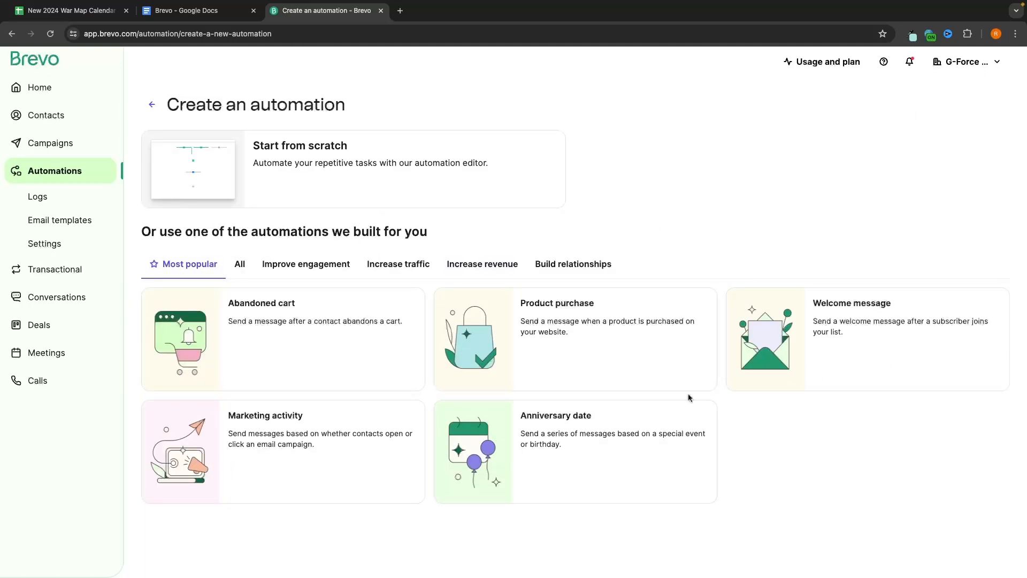
left_click_drag(152, 231, 420, 233)
left_click(485, 236)
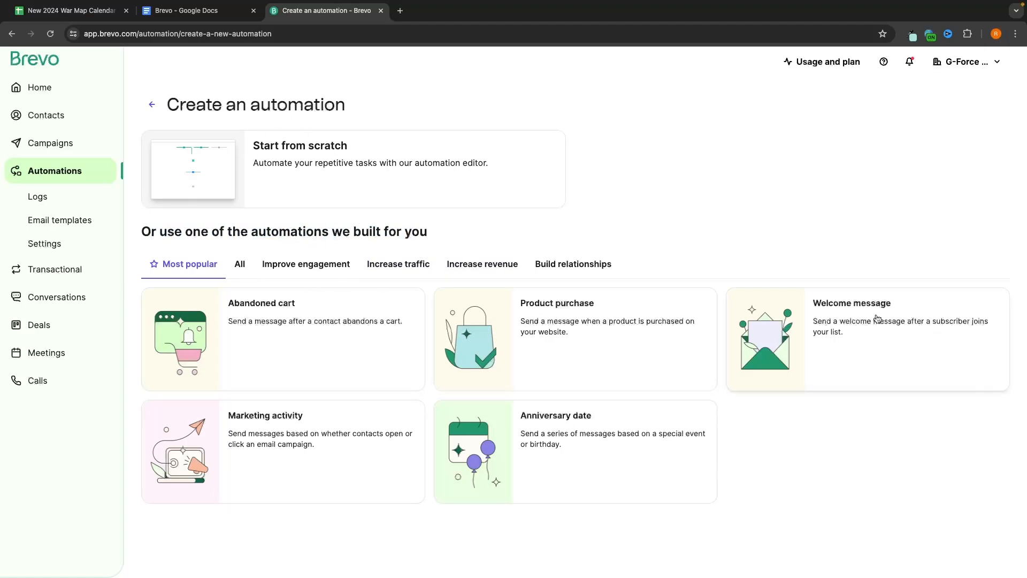
Step: Preview the Welcome message template's list entry, 2-day delay and welcome email, then close it
left_click(836, 307)
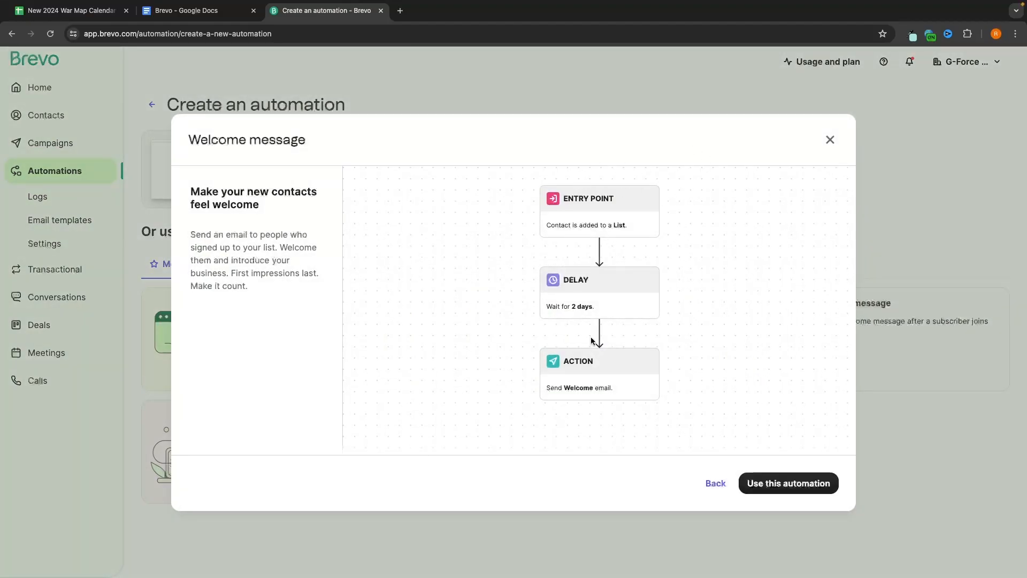
left_click_drag(553, 224, 660, 224)
left_click(635, 225)
left_click_drag(551, 387, 609, 385)
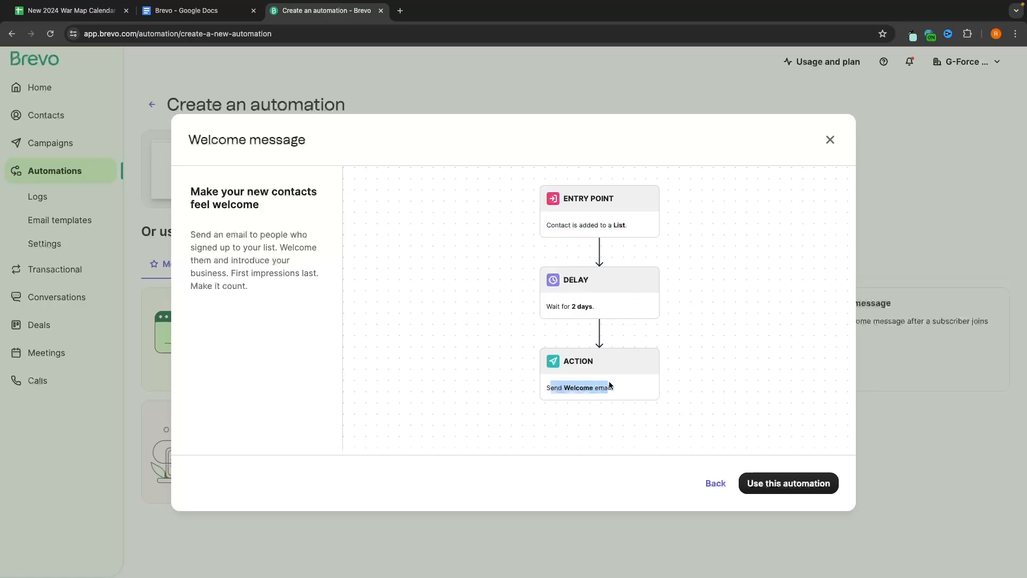
left_click(828, 140)
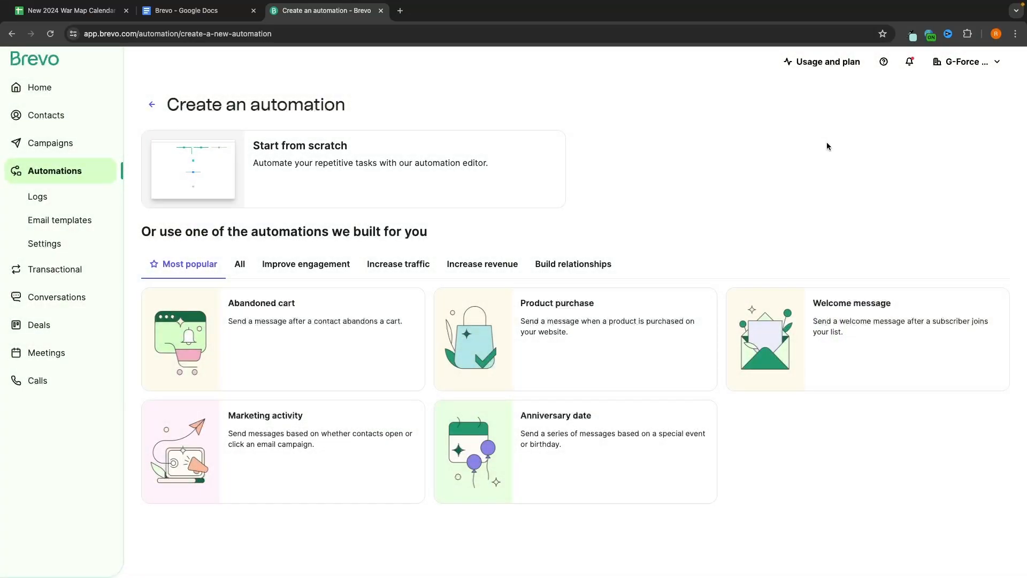
Step: Preview and close the Abandoned cart, Product purchase and Welcome message templates
left_click(393, 301)
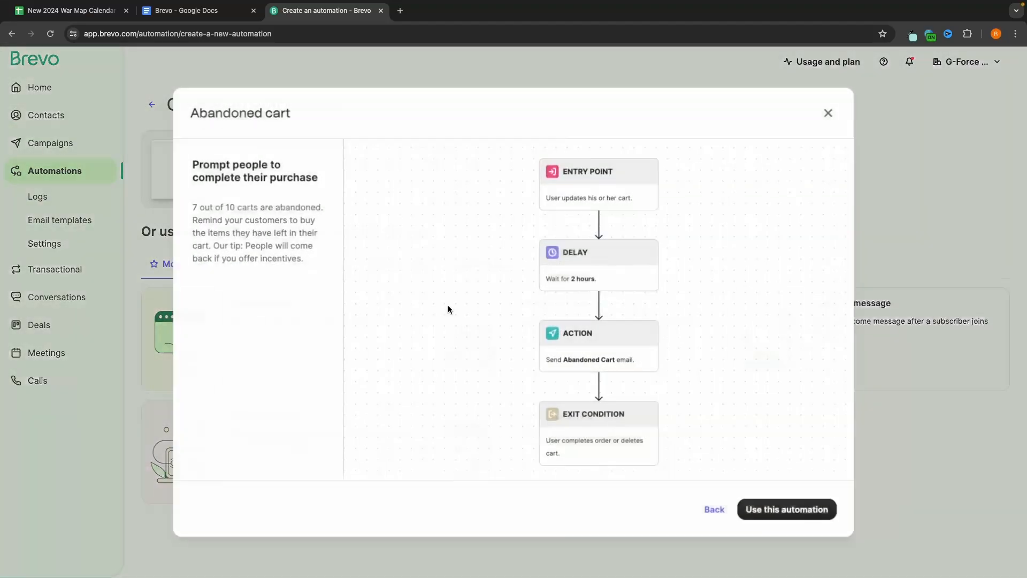
left_click(829, 111)
left_click(555, 307)
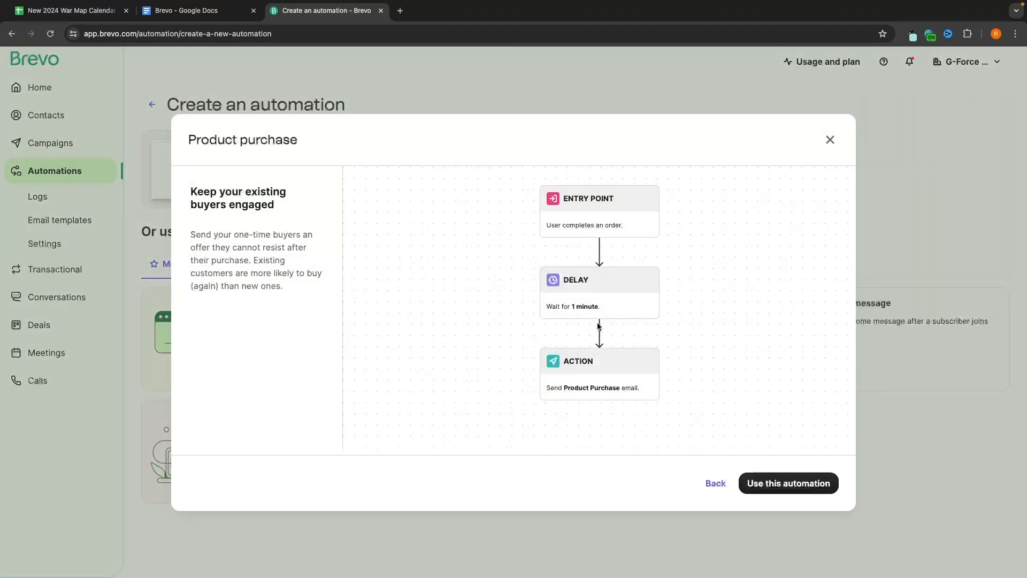
left_click(830, 139)
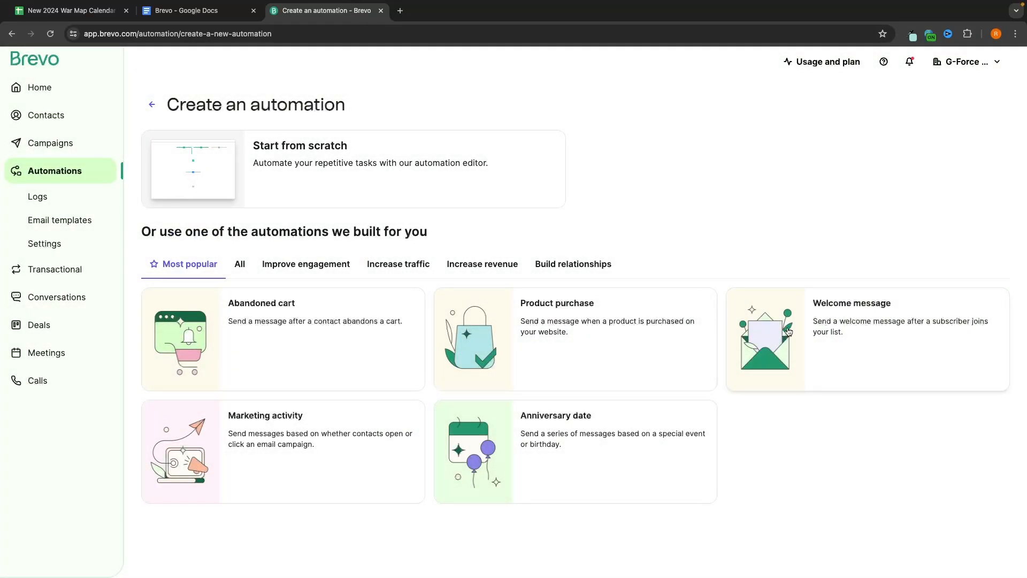
left_click(813, 330)
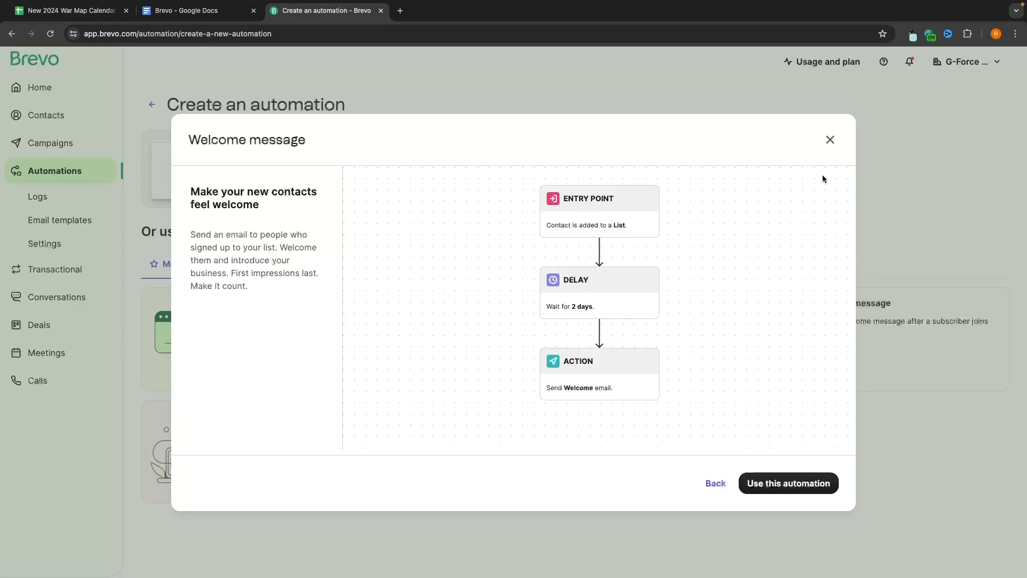
left_click(829, 140)
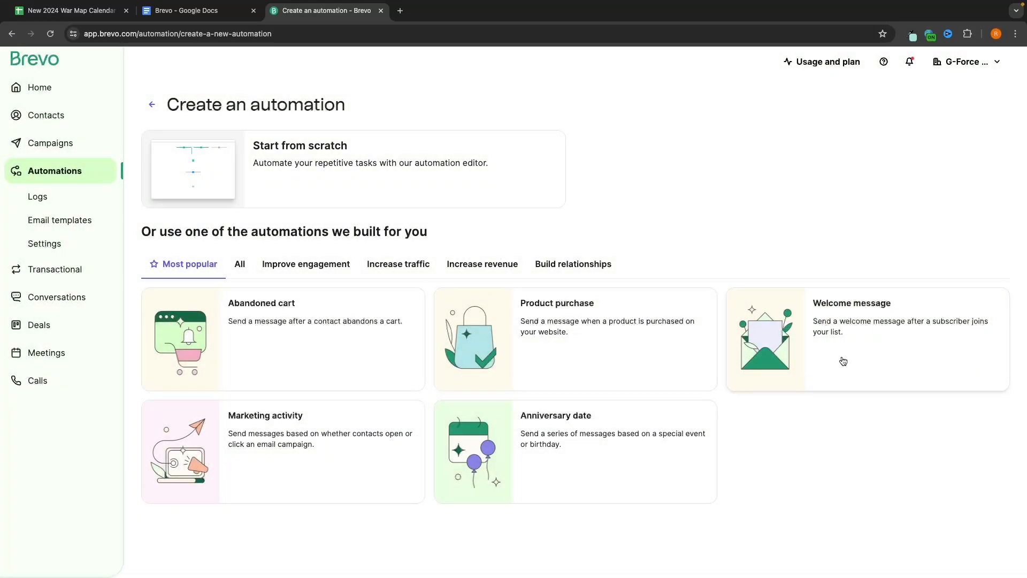
Step: Reopen the Welcome message template and create the '[#3] Welcome message' automation from it
left_click(825, 310)
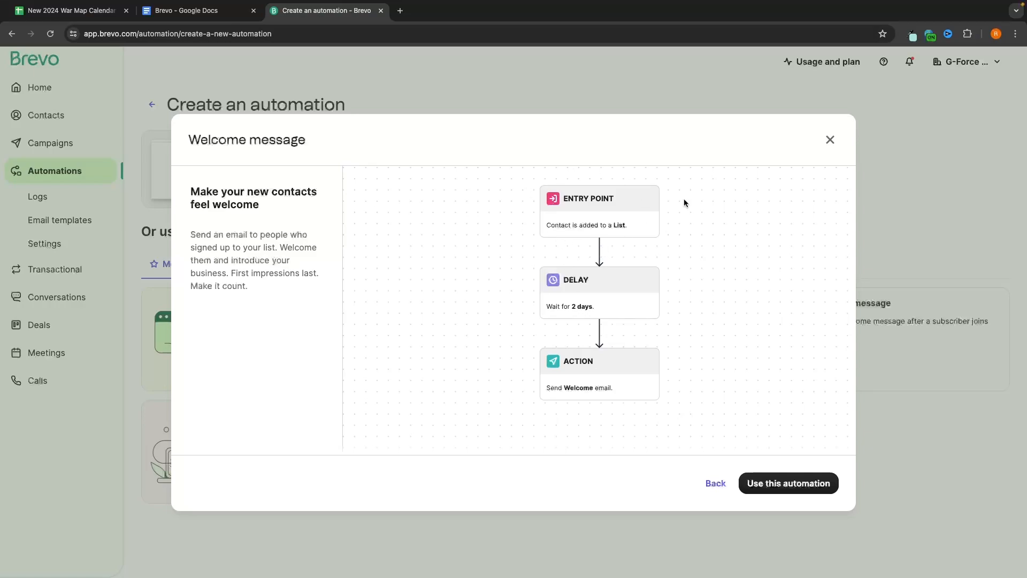
left_click_drag(548, 226, 636, 225)
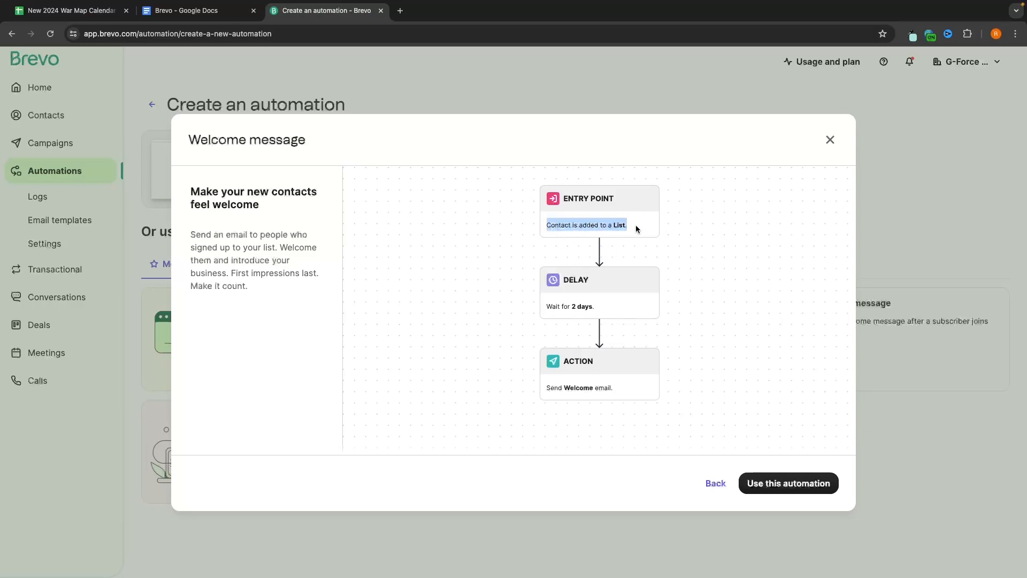
left_click(635, 225)
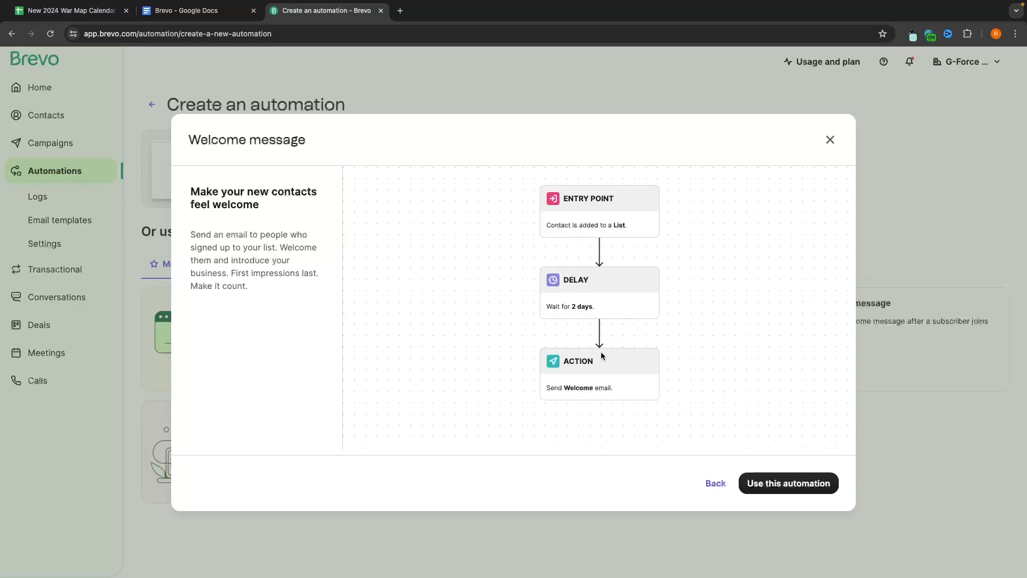
left_click(760, 487)
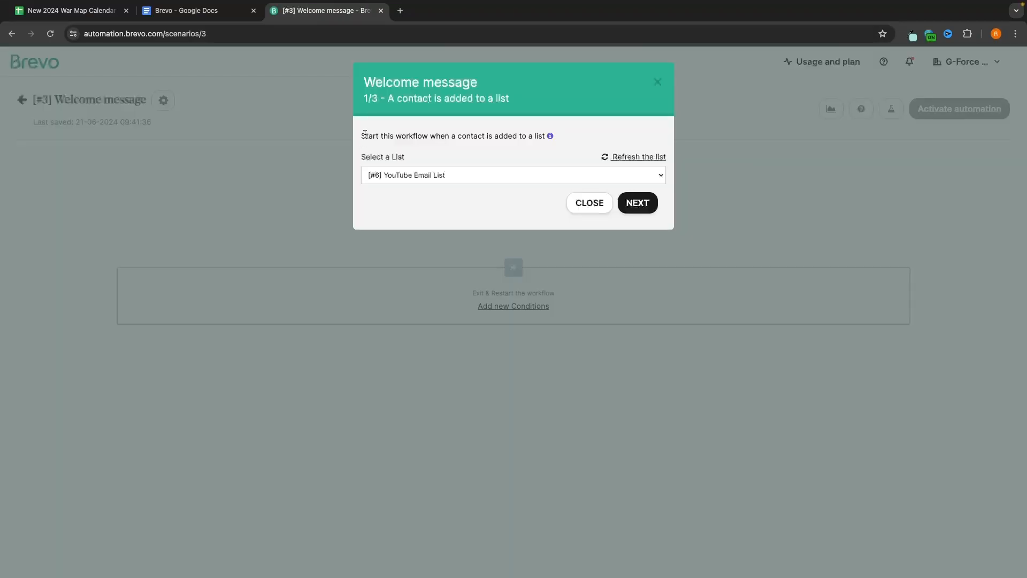
Step: Trigger on '[#6] YouTube Email List', wait 1 minute, then send the Welcome Mail_3 template
left_click_drag(364, 134, 519, 135)
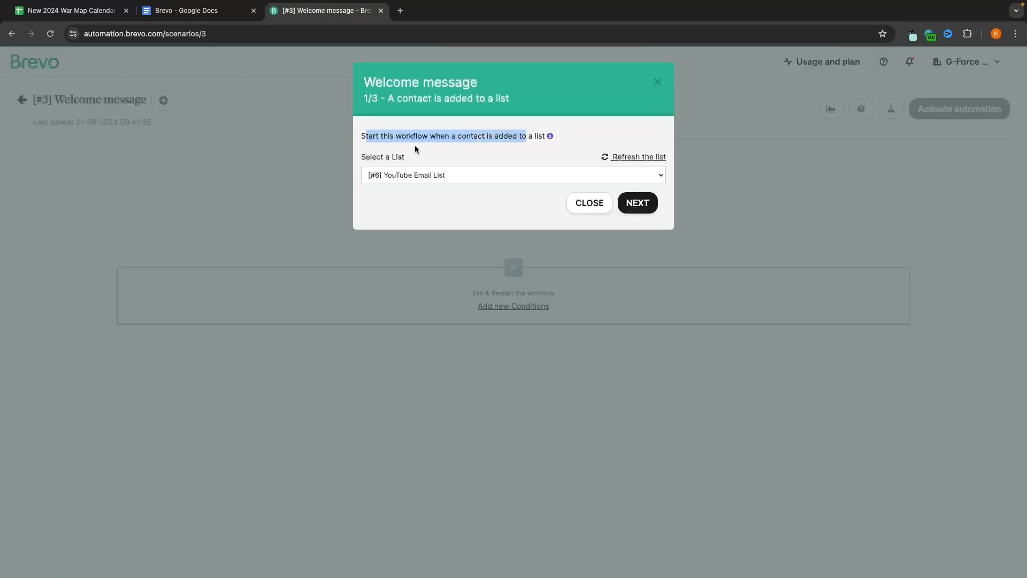
left_click(413, 171)
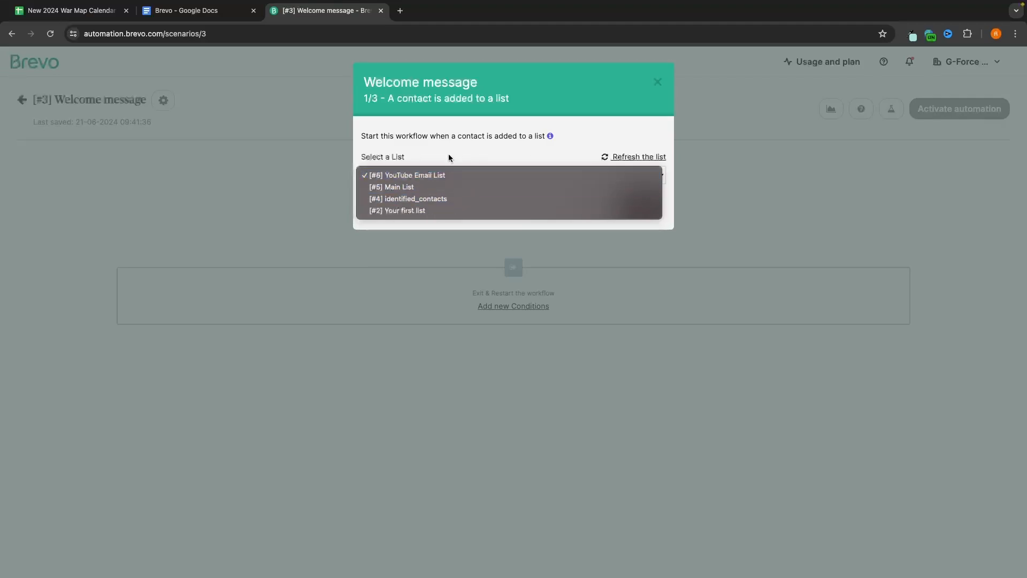
left_click(461, 175)
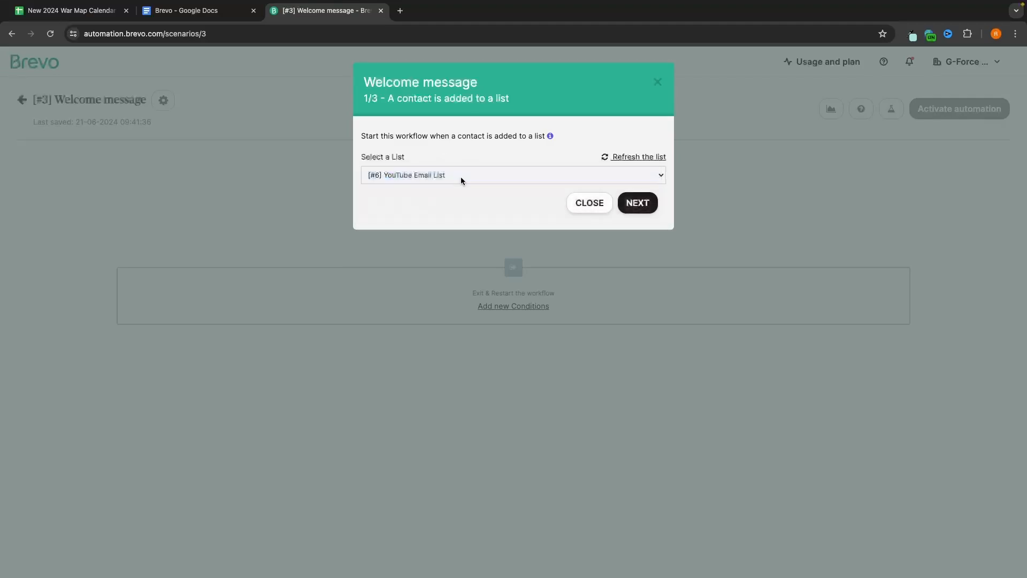
left_click(640, 203)
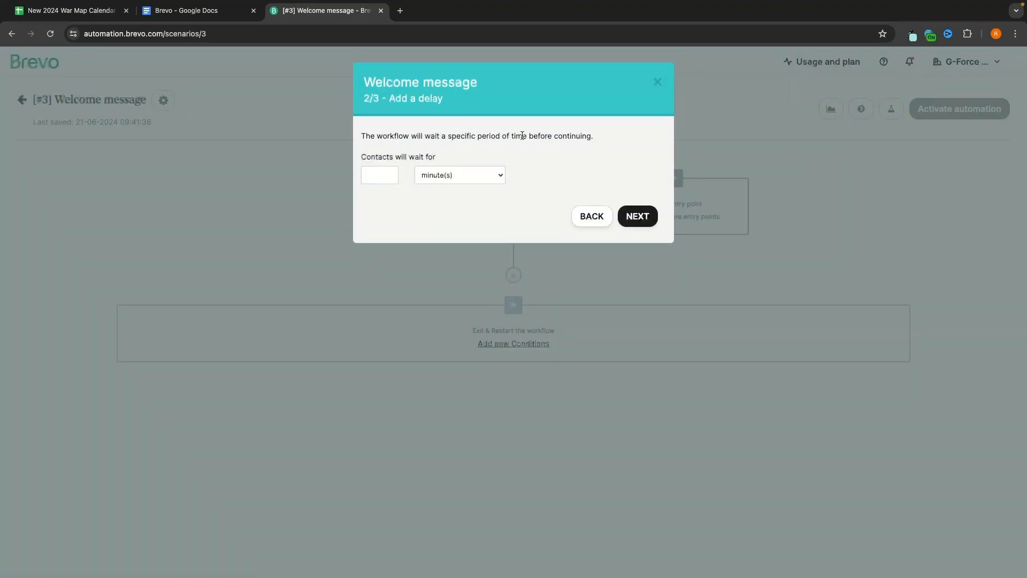
left_click(376, 174)
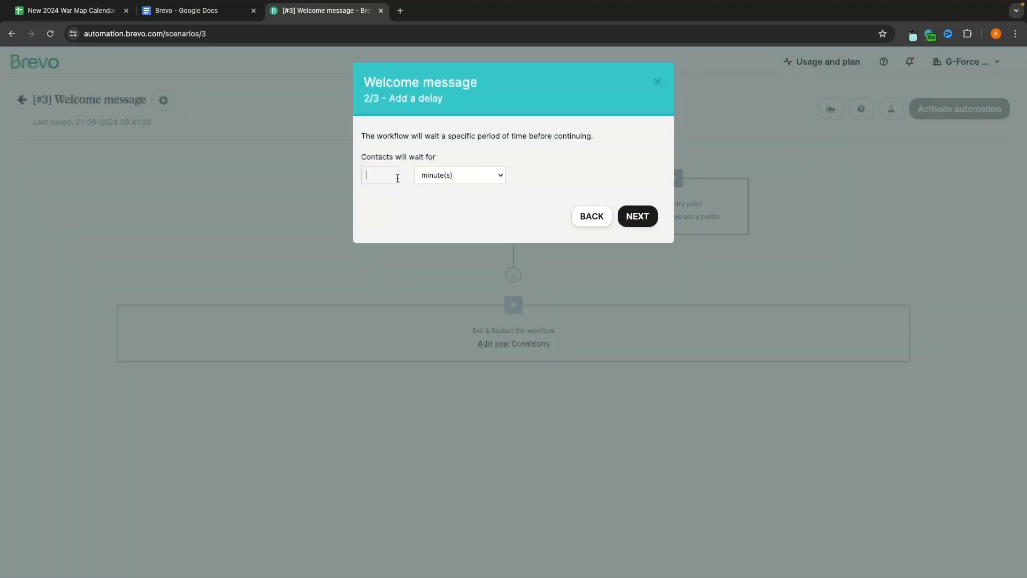
left_click(652, 221)
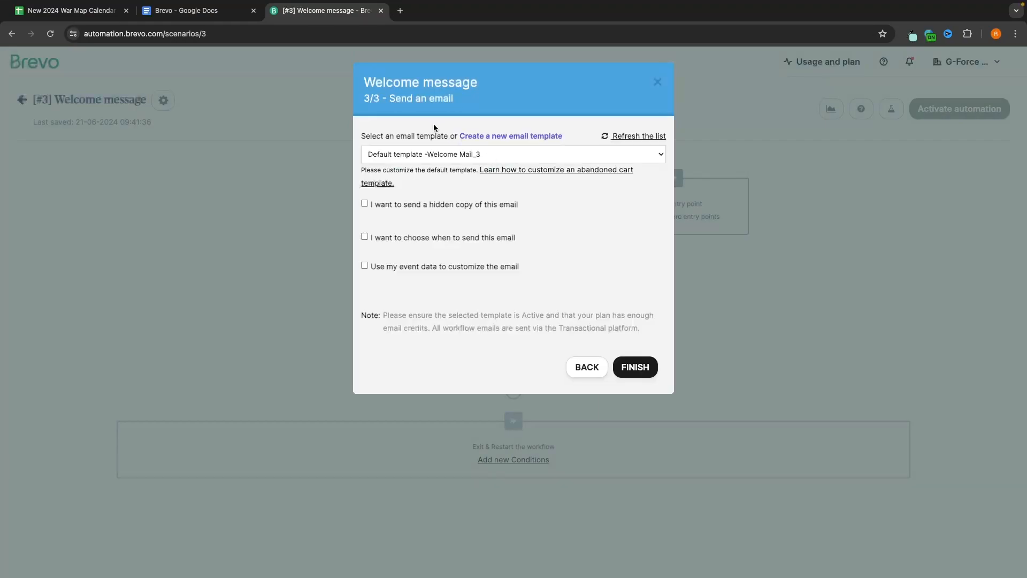
left_click(637, 368)
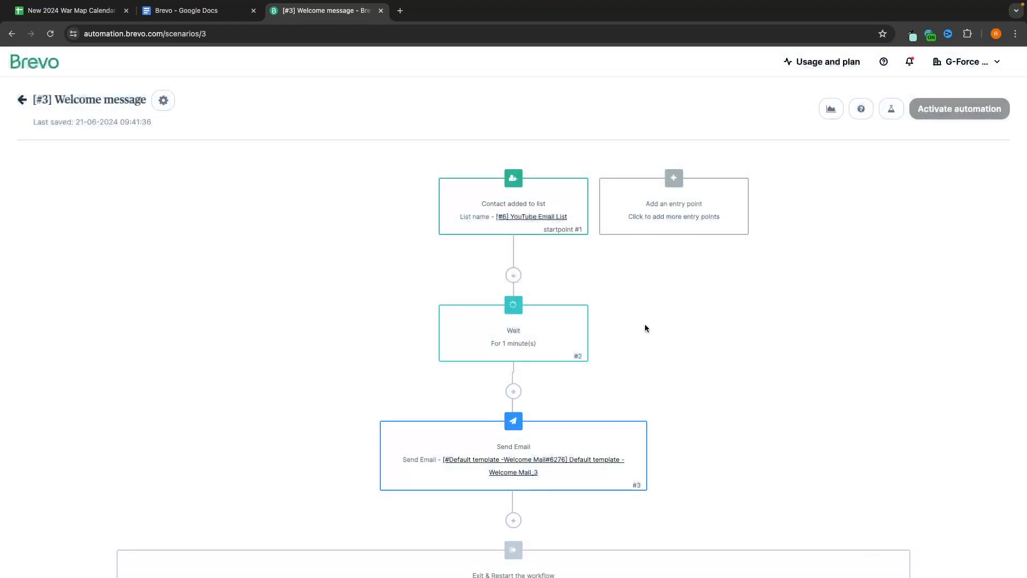
Step: Delete the Send Email and Wait steps, leaving only the list trigger
scroll(534, 374, "down", 2)
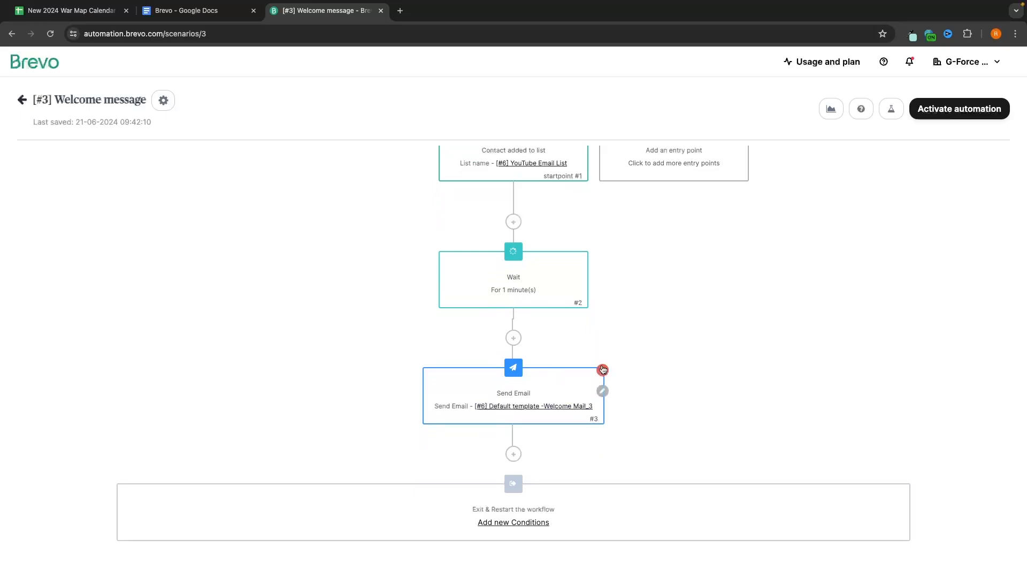
left_click(603, 369)
left_click(587, 308)
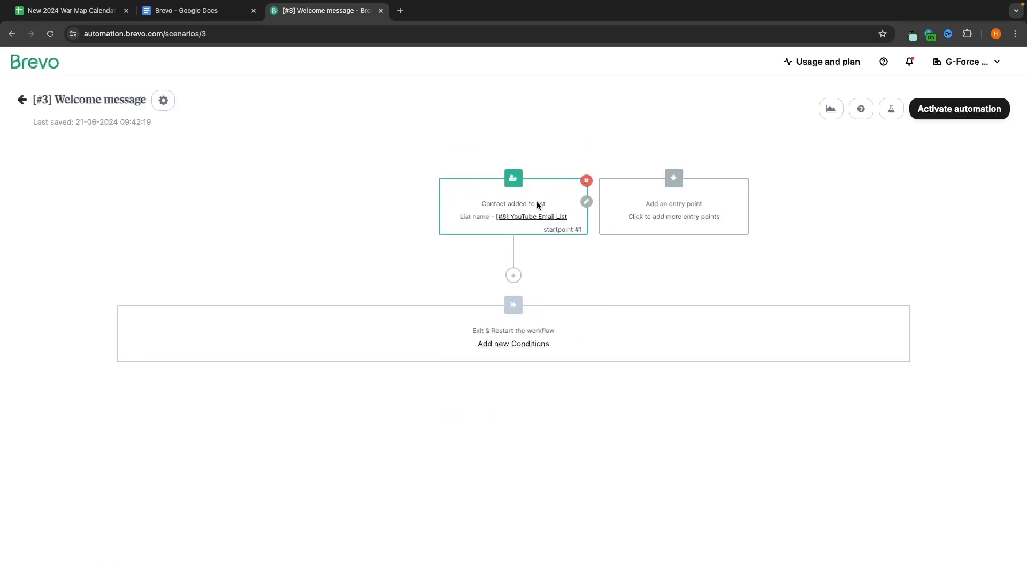
Step: Bring up the add-step choices below the YouTube Email List trigger
left_click(513, 275)
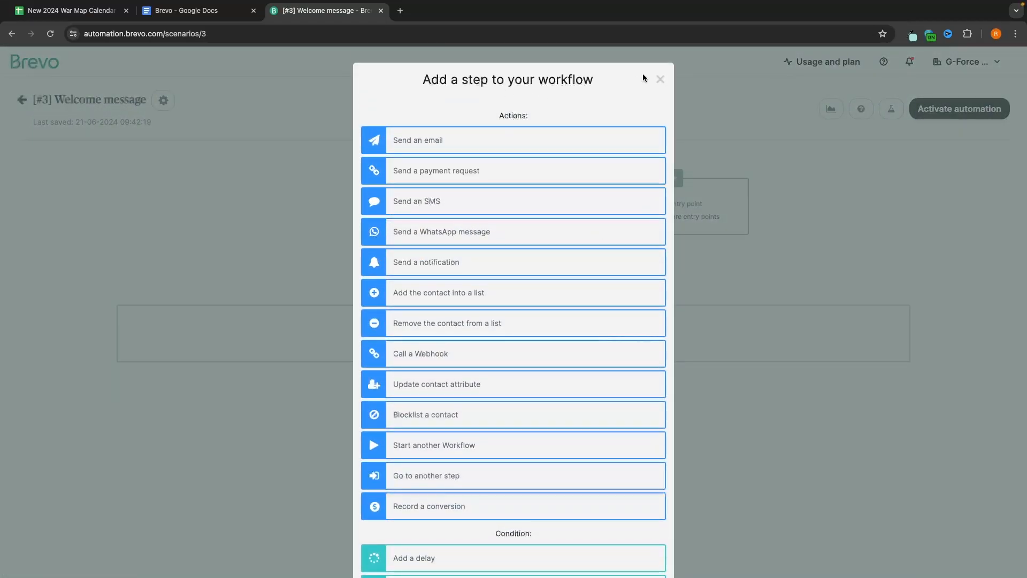
left_click(660, 80)
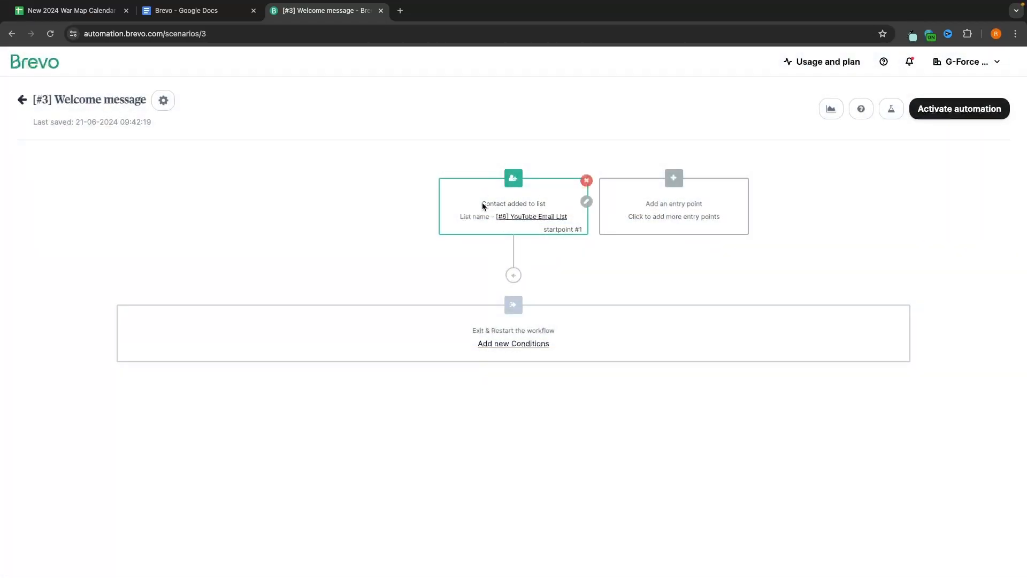
left_click_drag(482, 206, 547, 201)
left_click(463, 239)
left_click(514, 275)
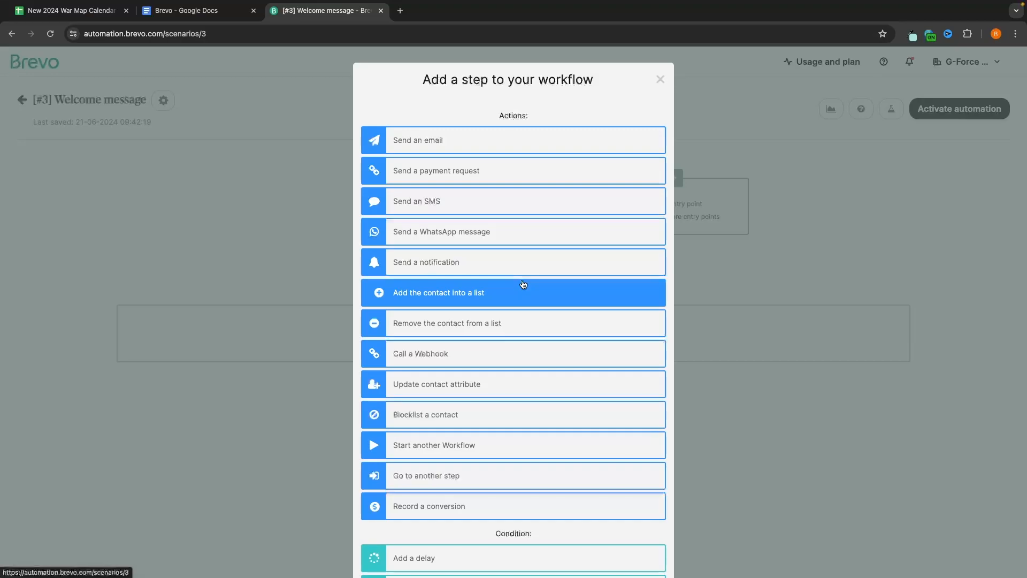
Step: Add a Send an email step and create a new email template for it
left_click(417, 142)
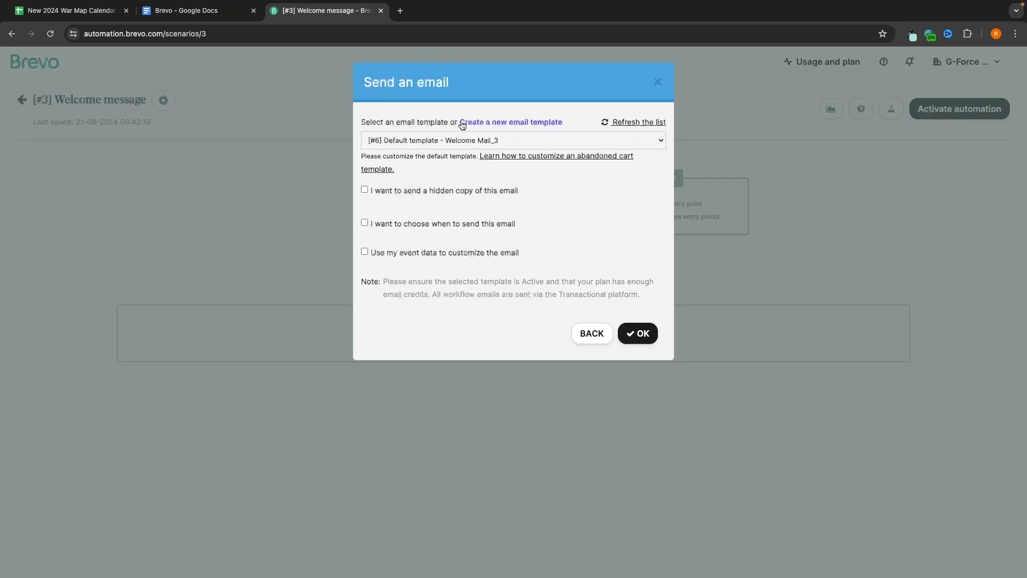
left_click(546, 127)
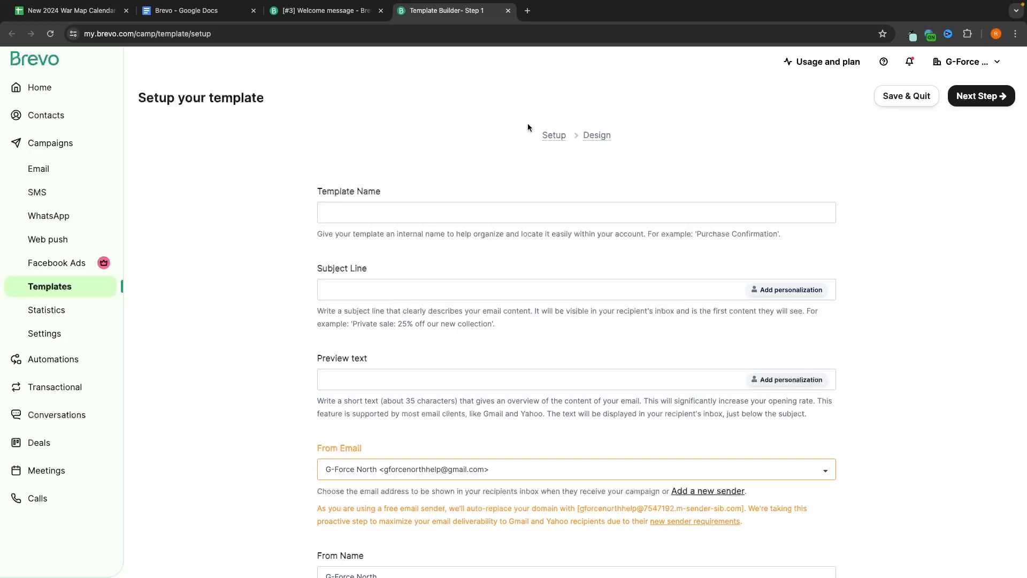
Step: Name the template 'Welcome Email - YT List', subject 'Welcome to G-Force North', preview 'Thanks for signing up'
left_click(353, 210)
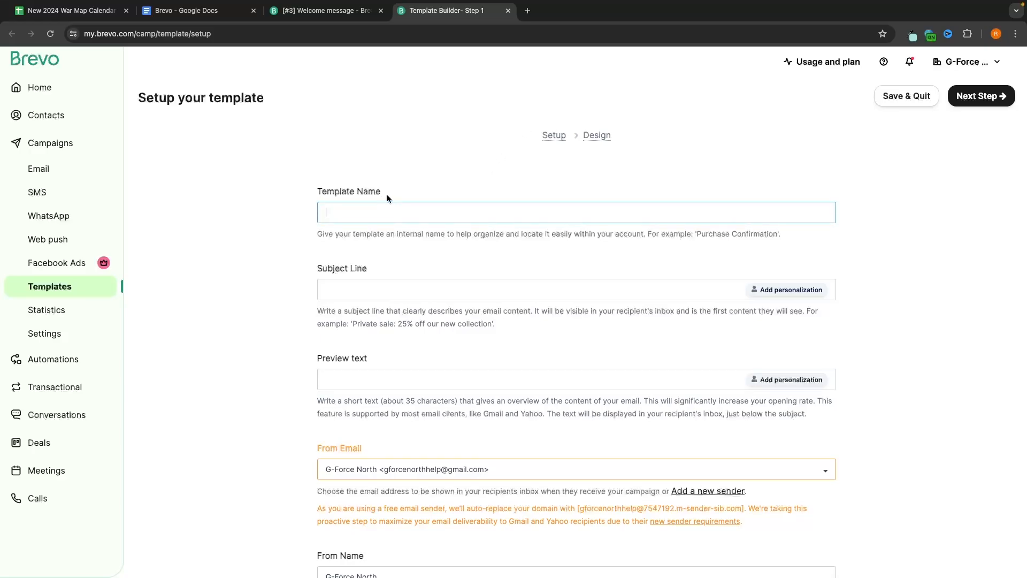
type("Wel")
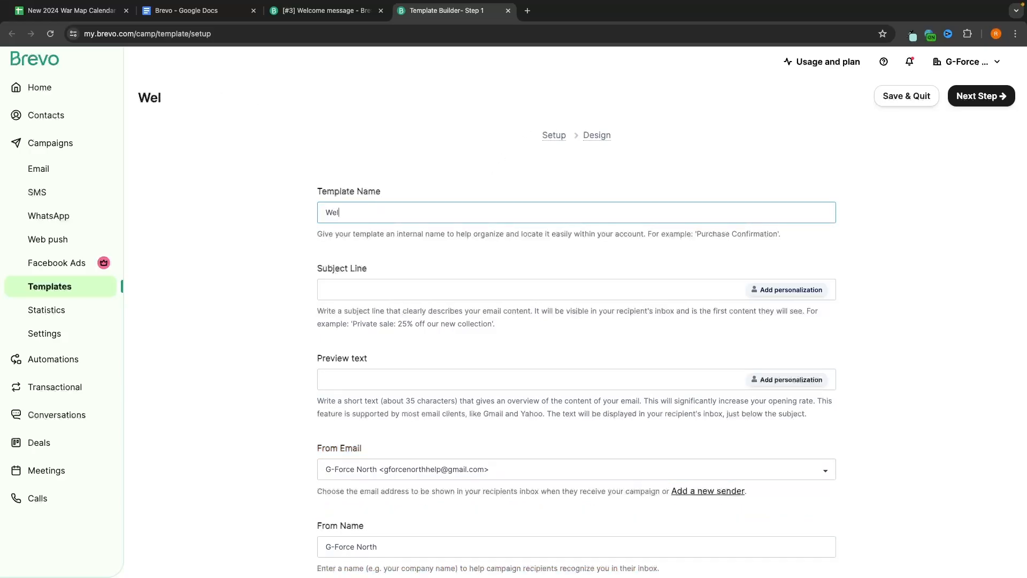
type("come Emai")
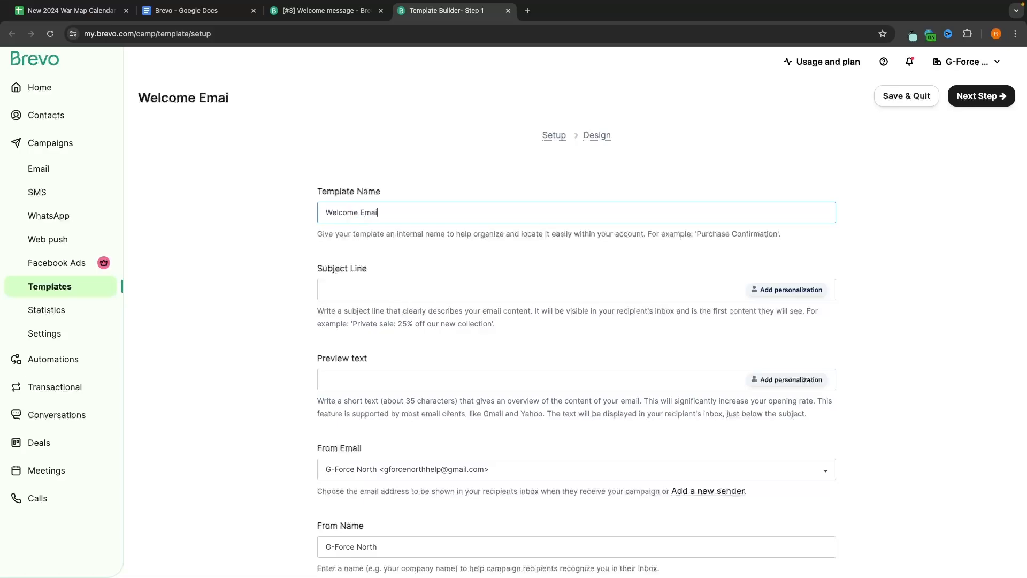
type("l - YT List")
scroll(436, 230, "down", 2)
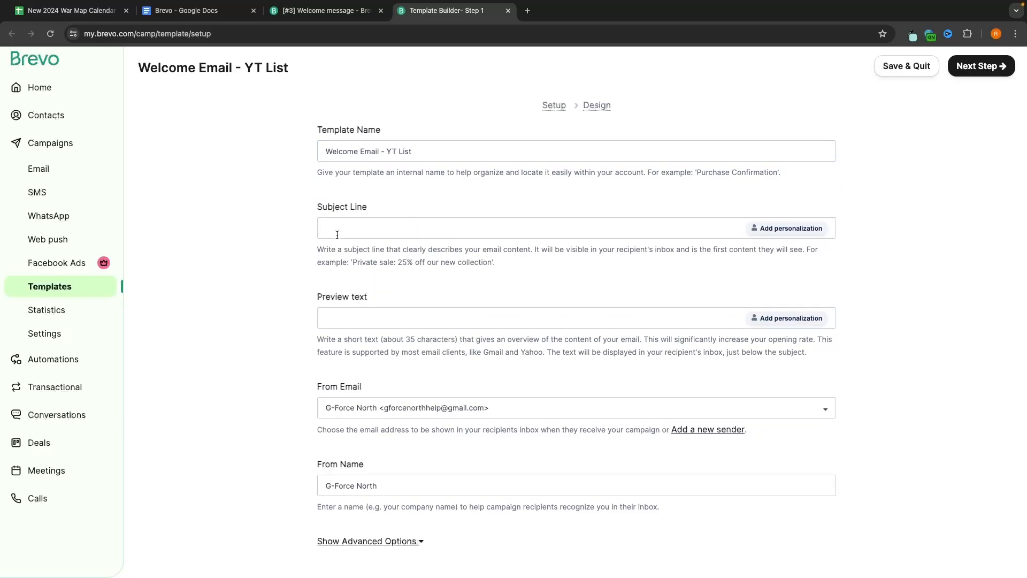
left_click(370, 238)
type("We")
type("That")
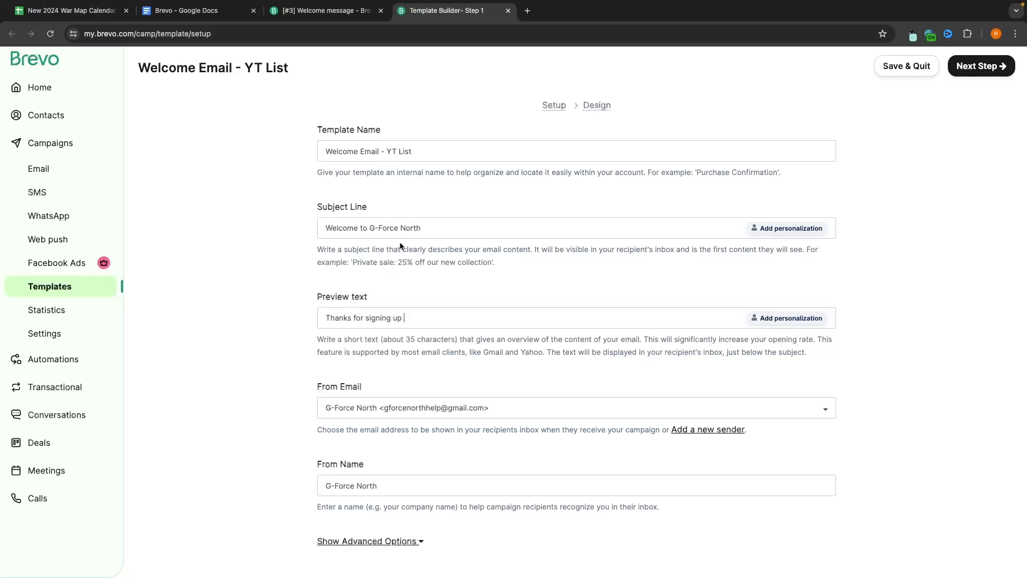
scroll(418, 317, "down", 3)
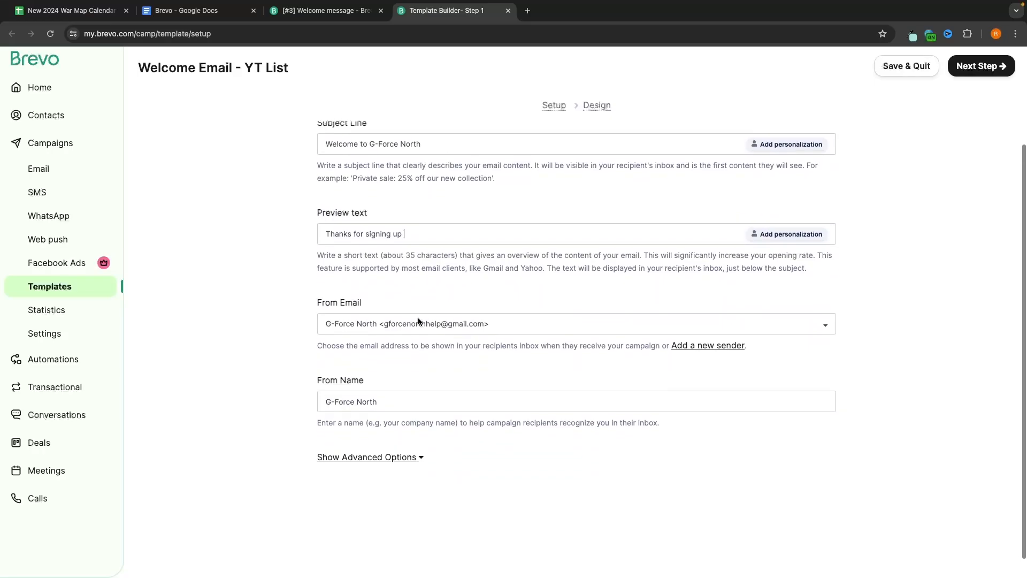
scroll(298, 356, "up", 1)
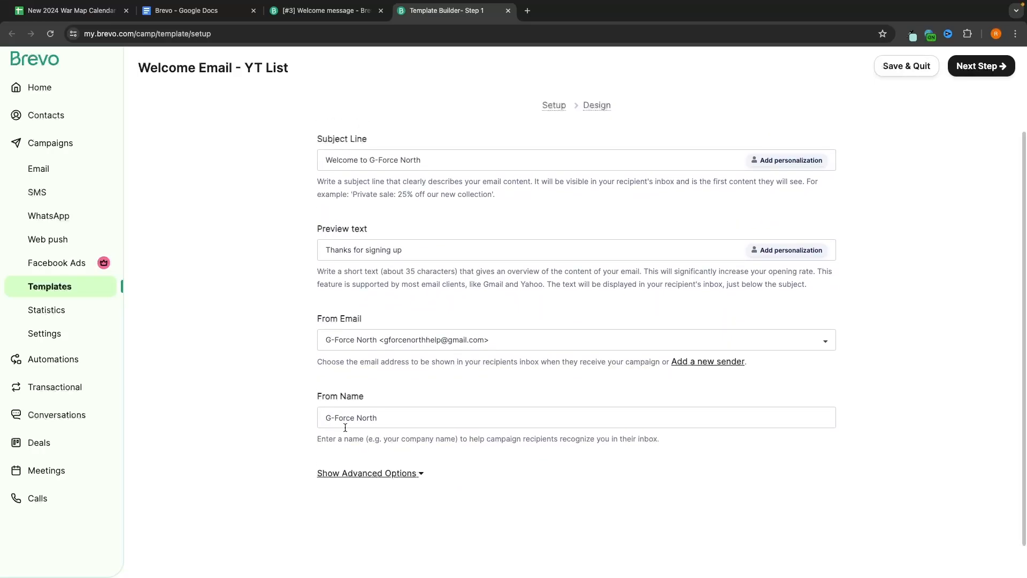
Step: Apply the Book Boost gallery design to Welcome Email - YT List and save the template
left_click(995, 69)
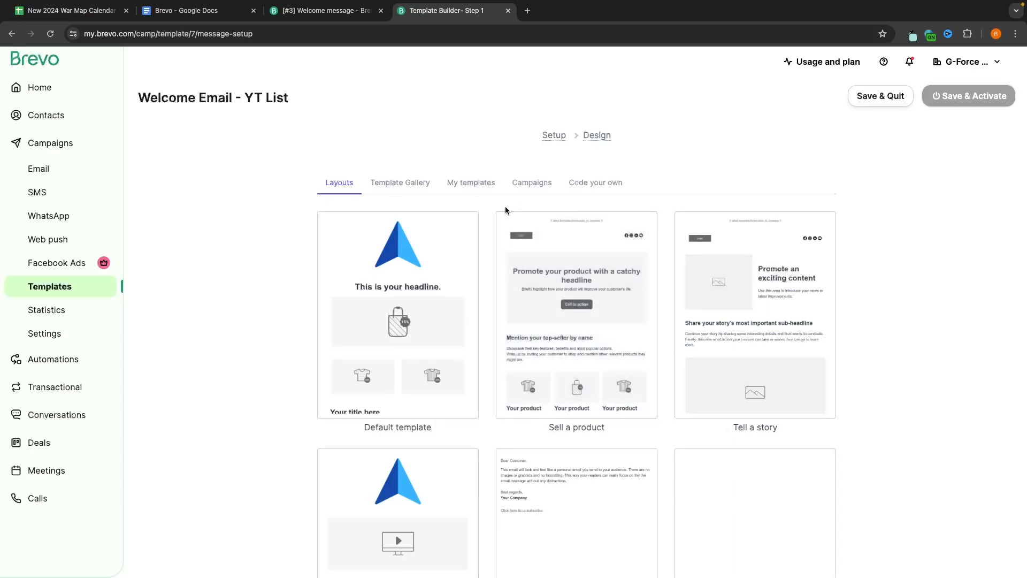
left_click(419, 192)
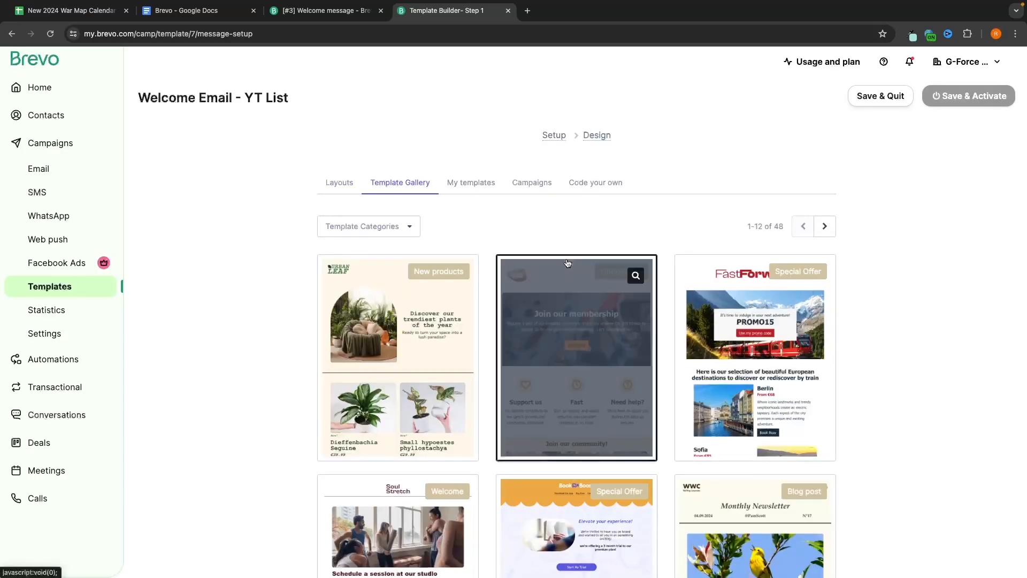
scroll(568, 263, "down", 1)
scroll(567, 262, "down", 4)
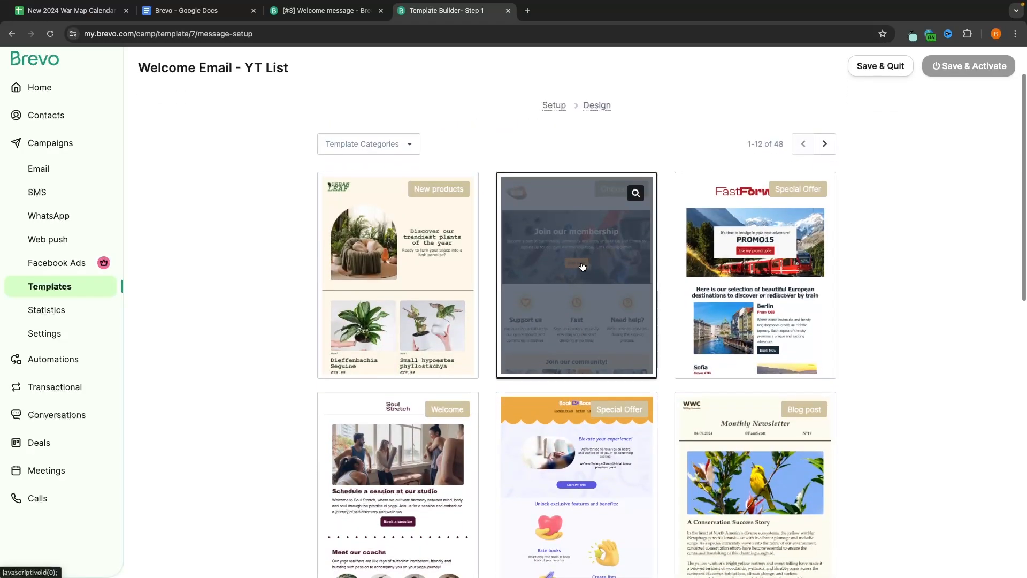
scroll(585, 271, "down", 1)
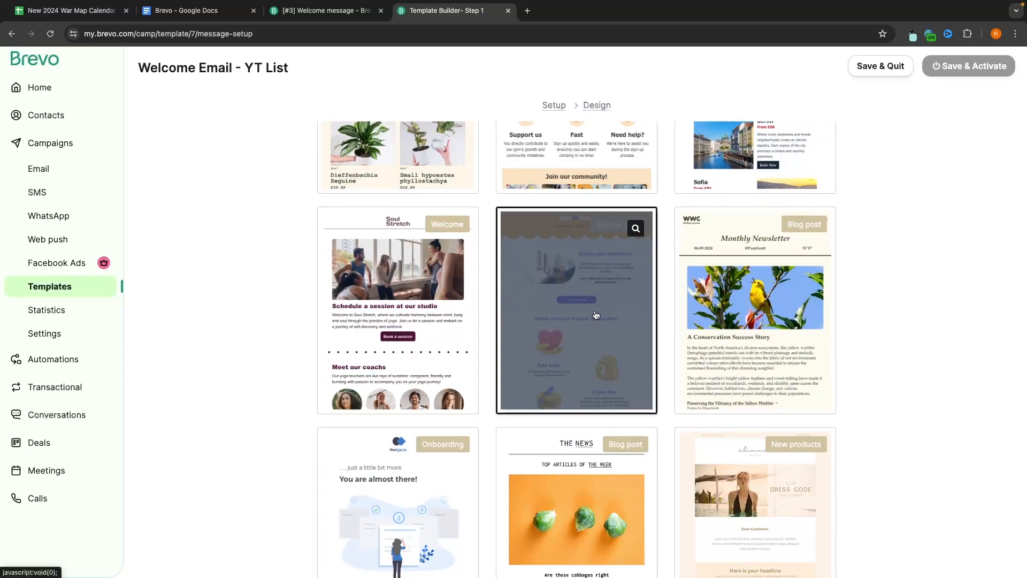
left_click(629, 354)
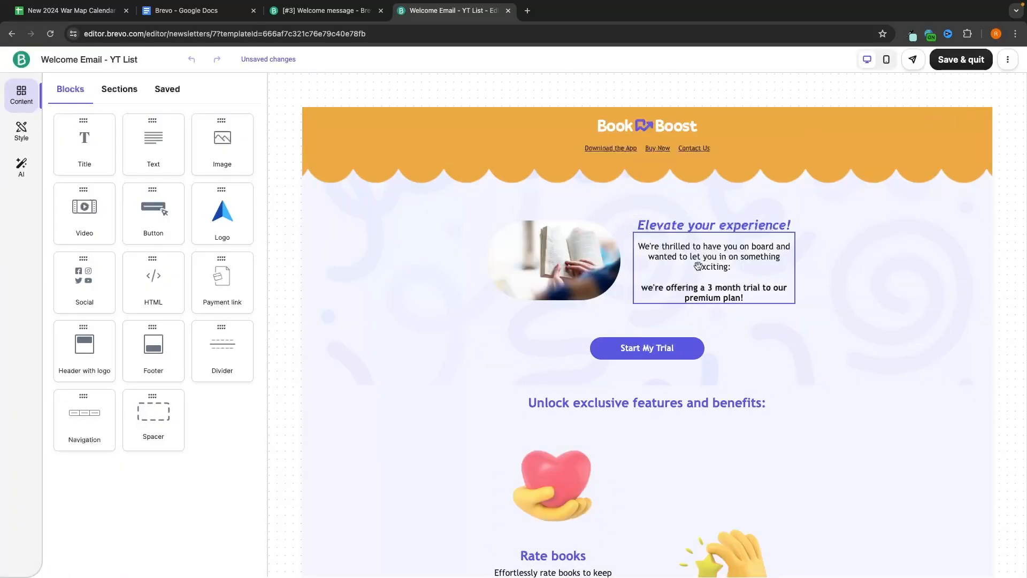
left_click(964, 62)
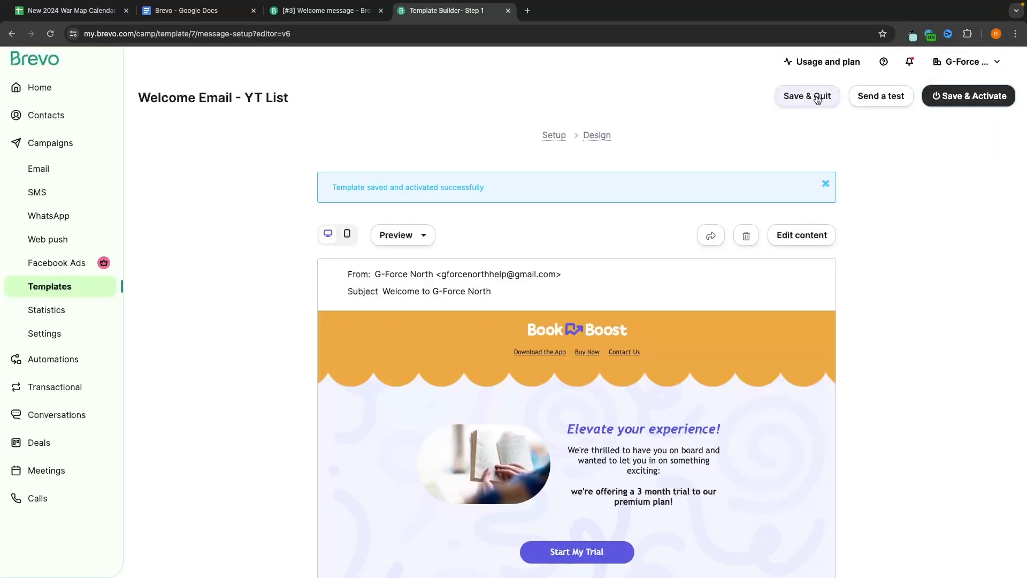
left_click(817, 97)
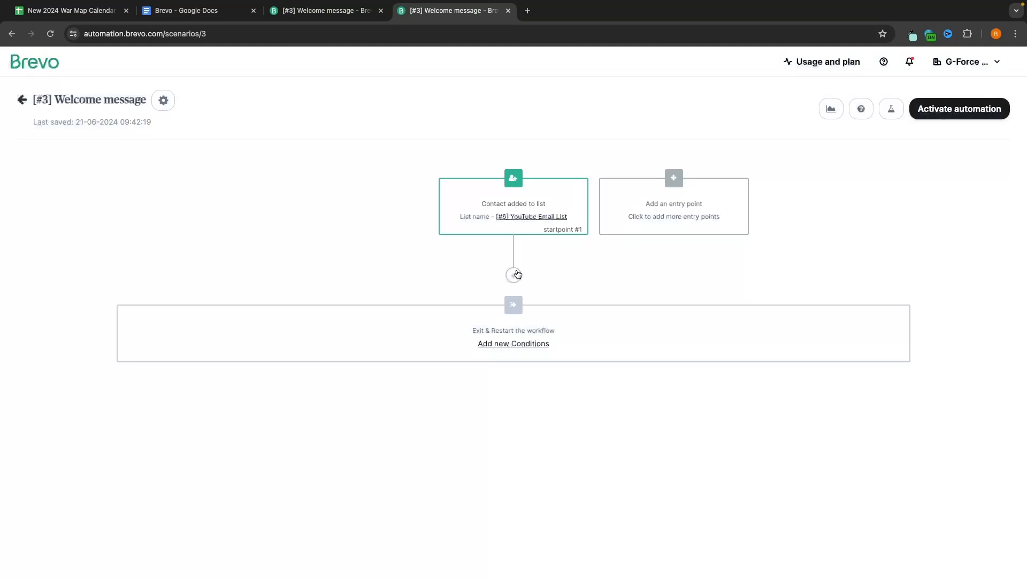
Step: Add a step after the entry point sending '[#7] Welcome Email - YT List'
left_click(517, 275)
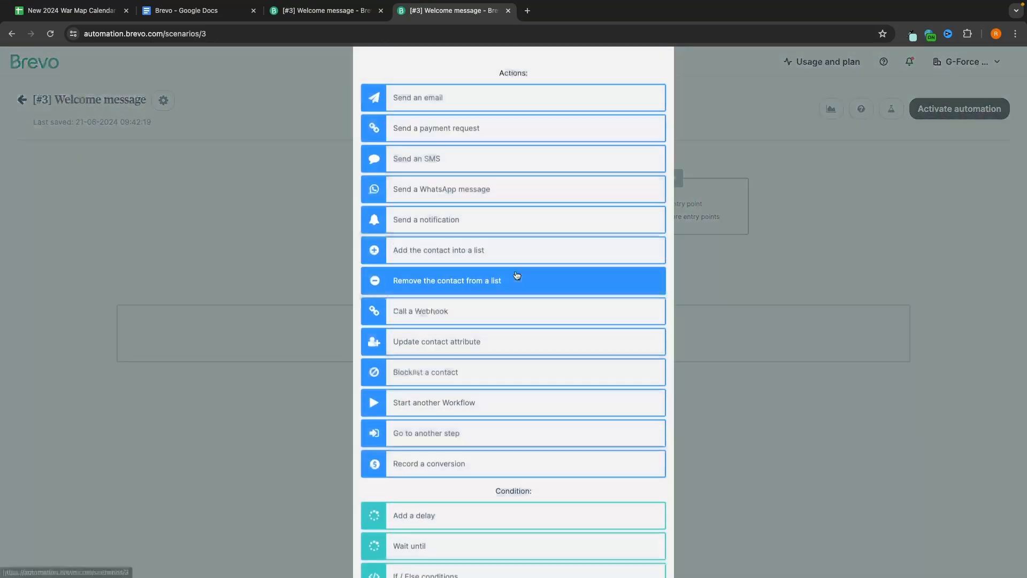
left_click(436, 146)
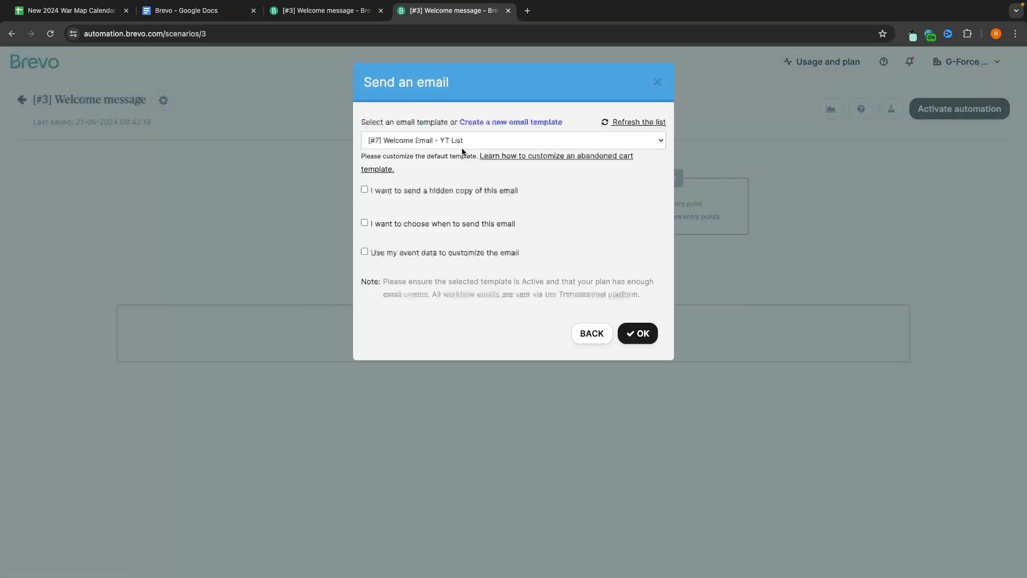
left_click(458, 141)
left_click(418, 142)
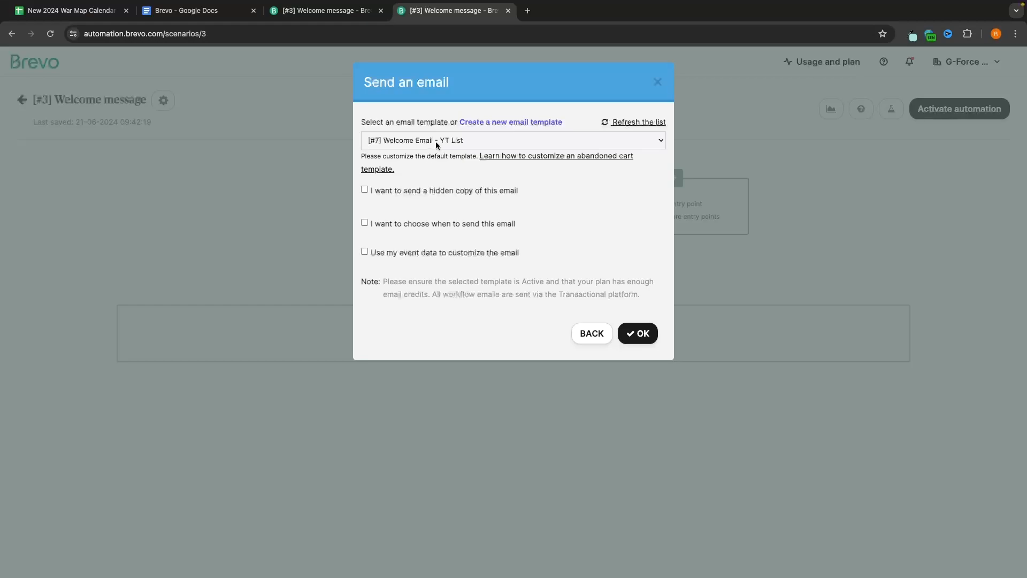
left_click(648, 333)
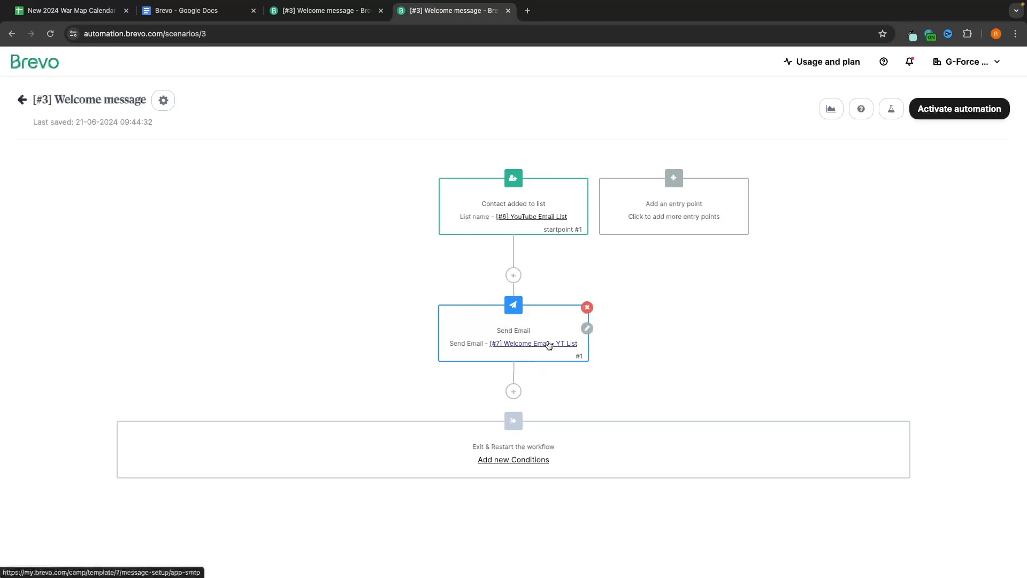
Step: Add a 24 hour(s) delay after the Send Email step
left_click(514, 391)
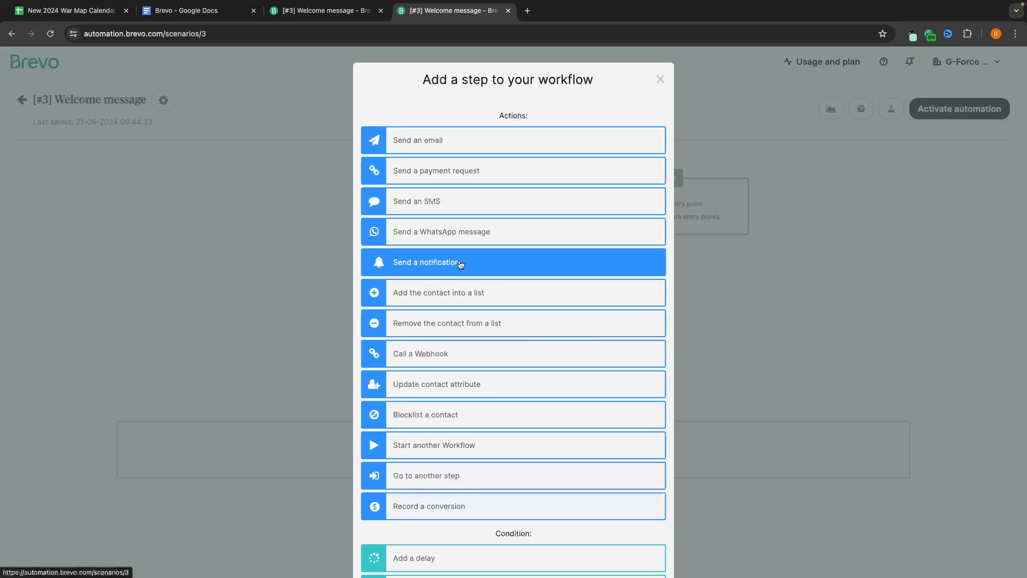
scroll(478, 255, "down", 2)
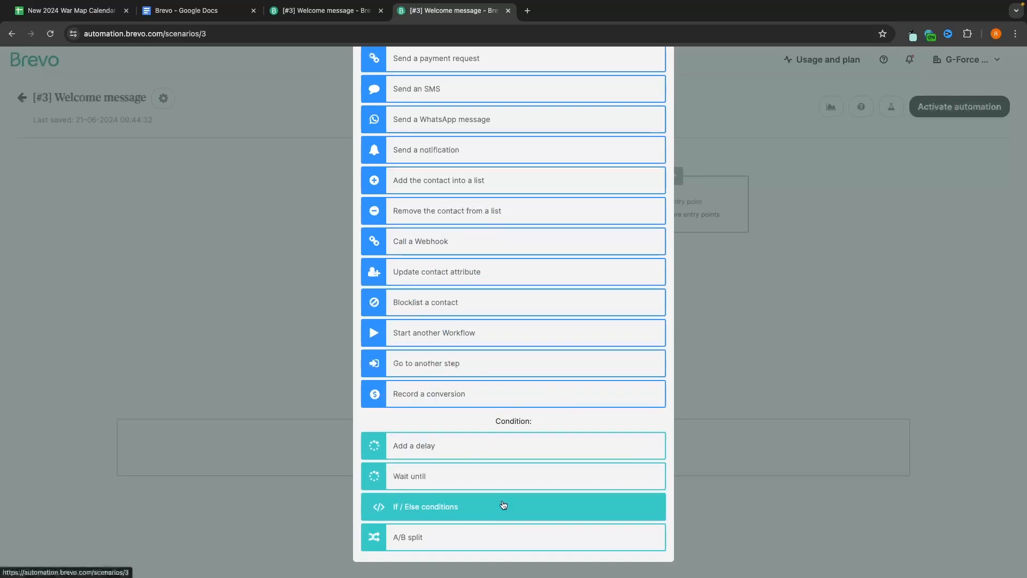
left_click(412, 452)
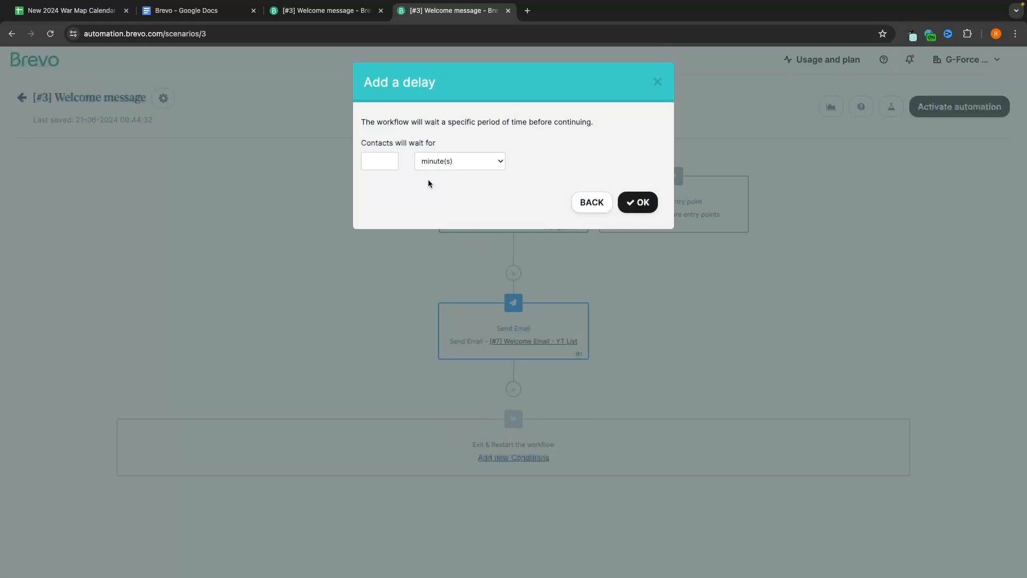
left_click(391, 164)
left_click(478, 168)
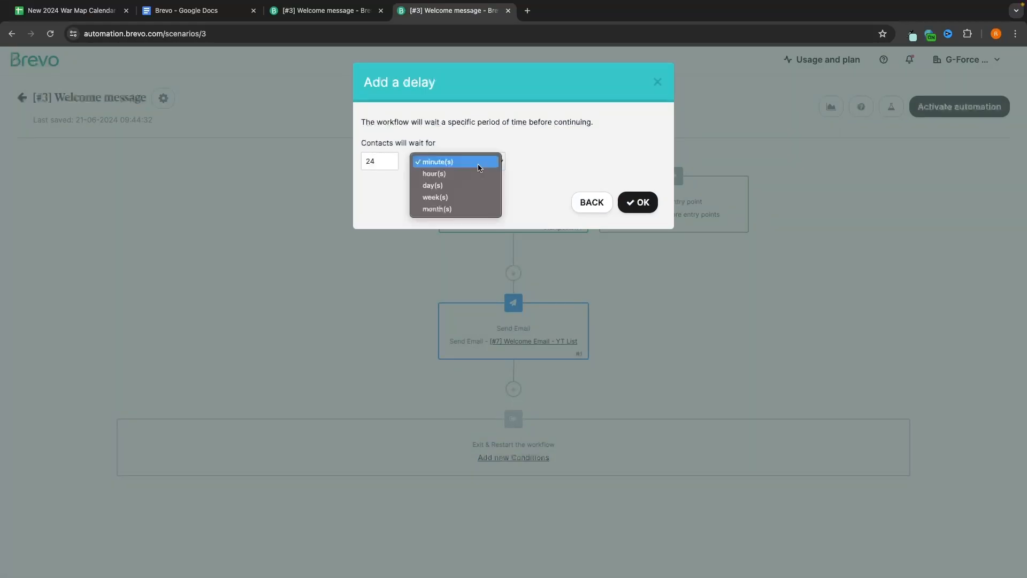
left_click(598, 178)
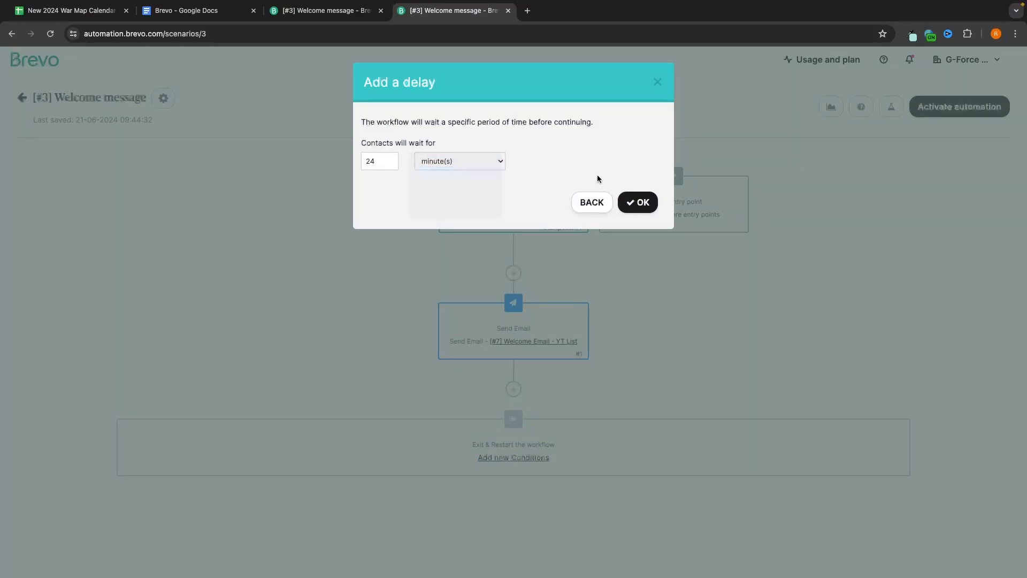
left_click(638, 202)
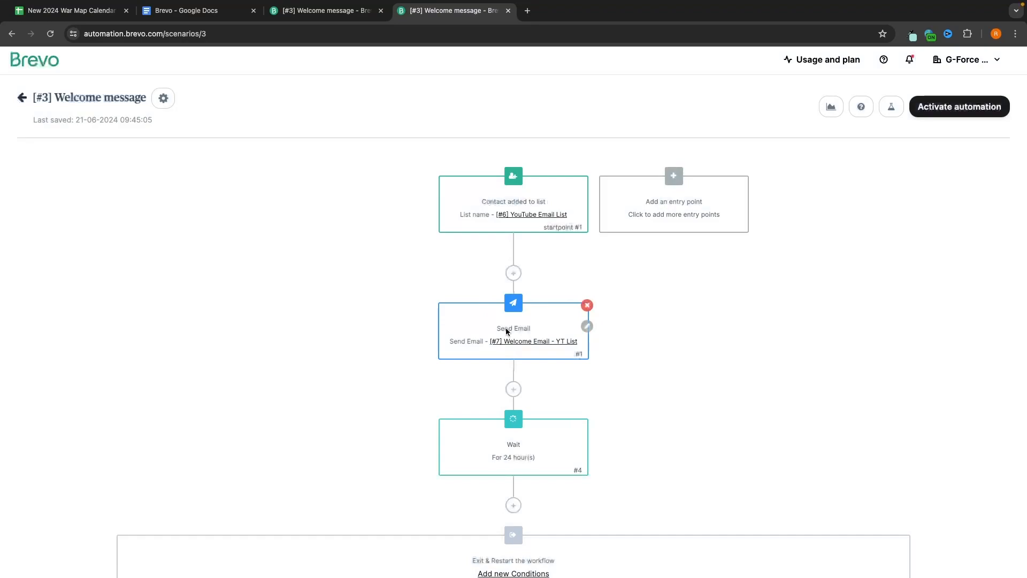
scroll(527, 448, "down", 1)
Step: Add a send-email step after the wait with a new template named '2nd email example'
left_click(512, 449)
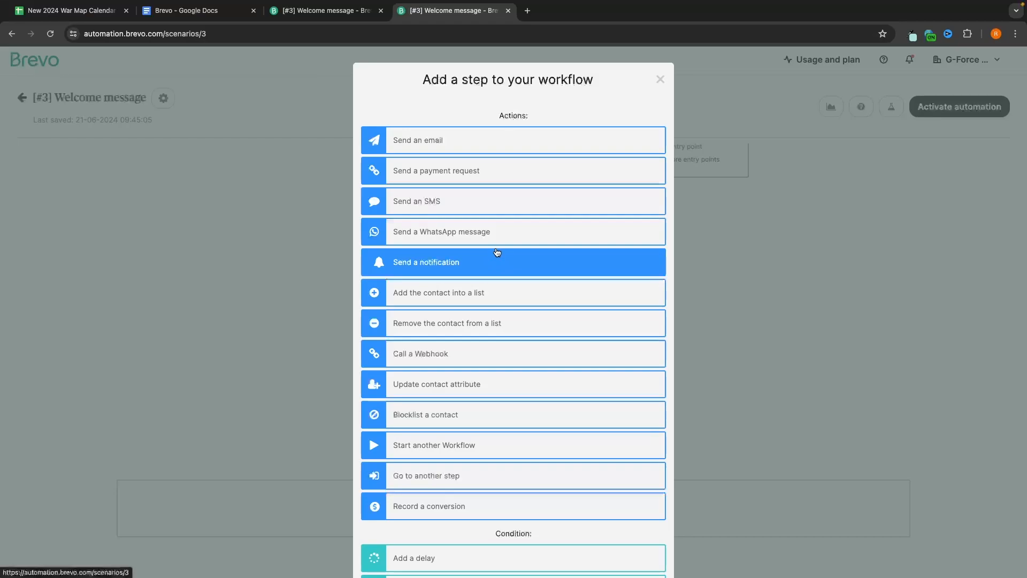
left_click(498, 141)
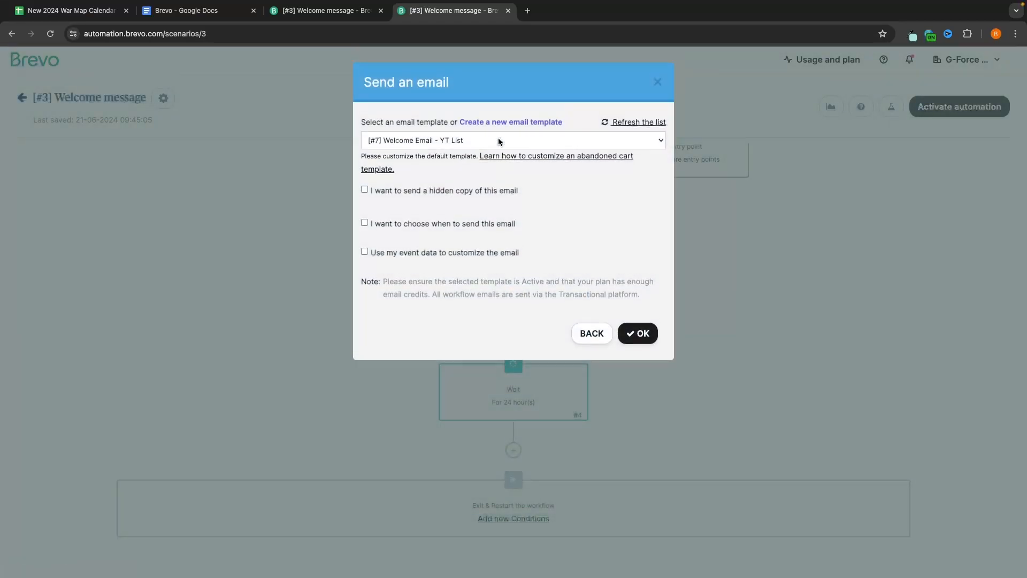
left_click(475, 123)
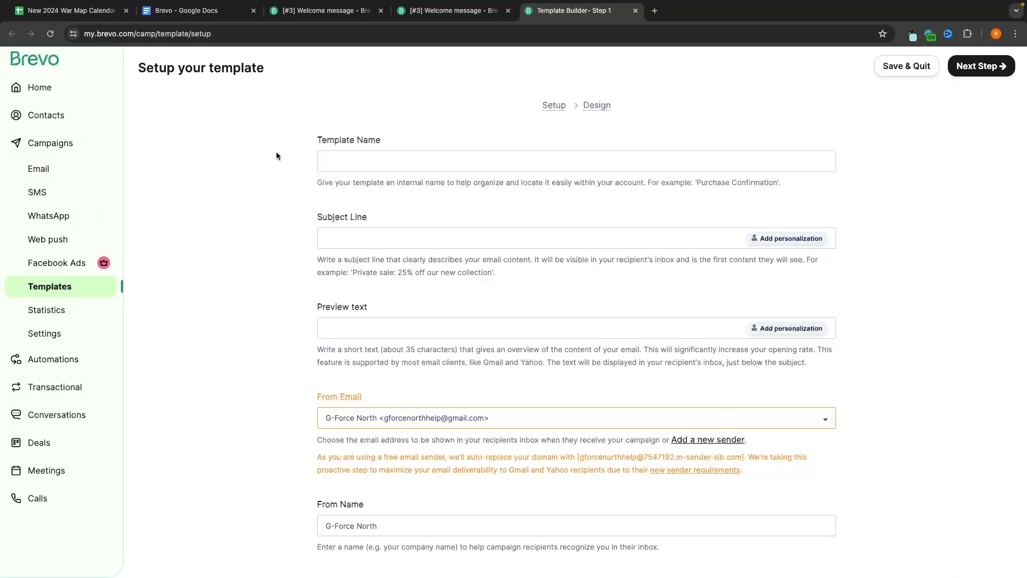
left_click(361, 157)
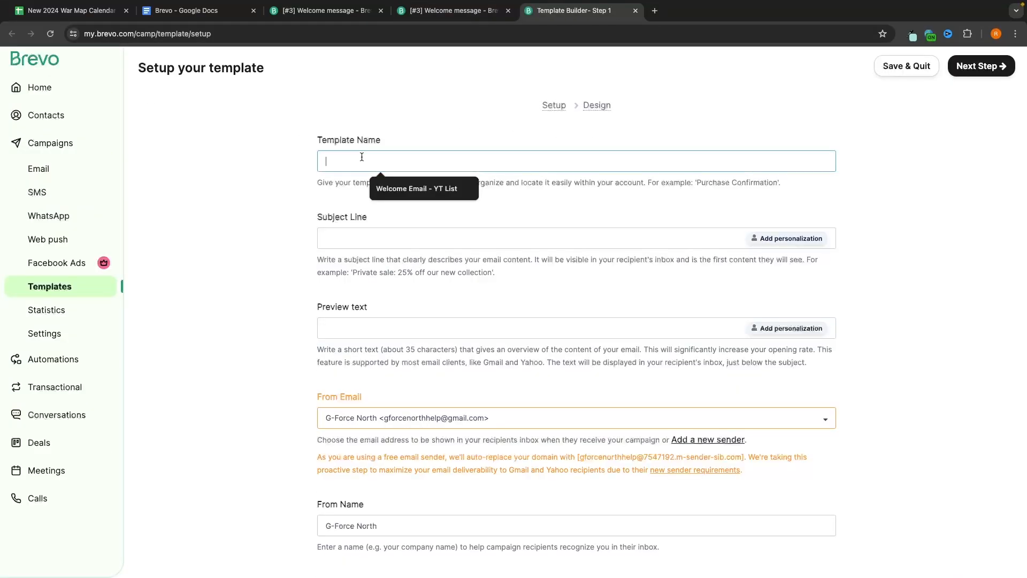
type("2nd ")
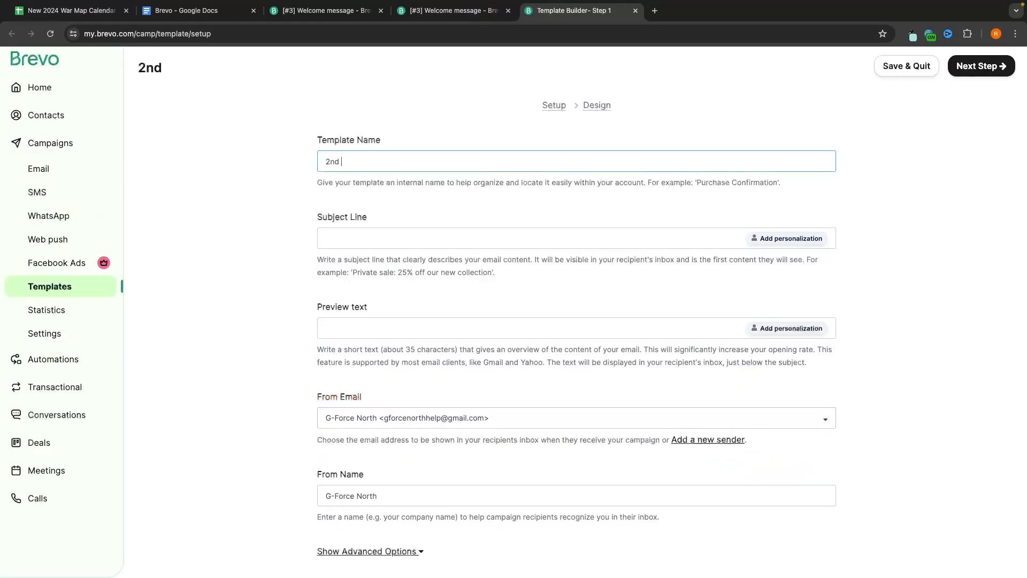
type("email exma")
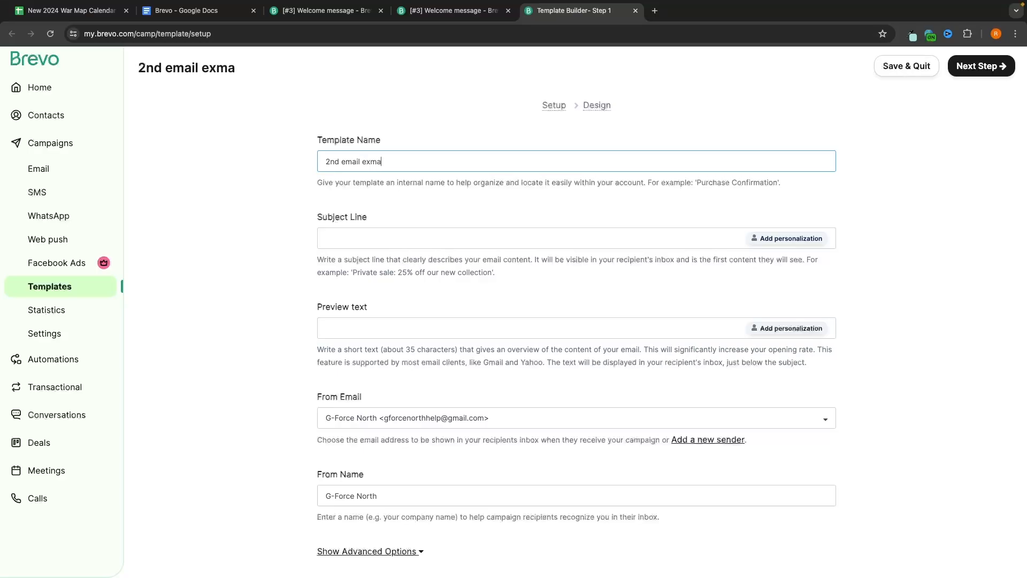
key("BackSpace")
key("BackSpace")
type("ample")
left_click(372, 232)
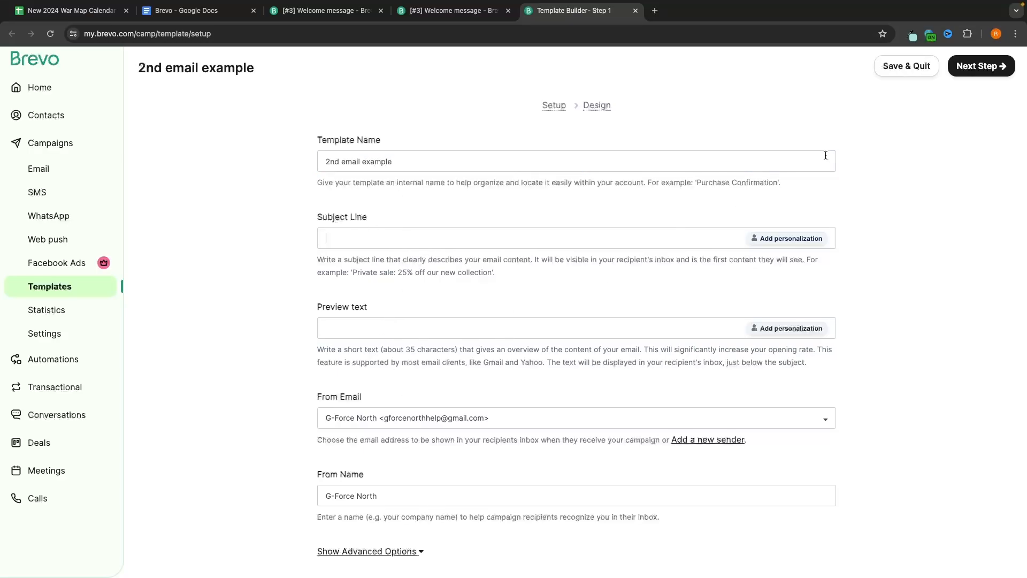
left_click(970, 71)
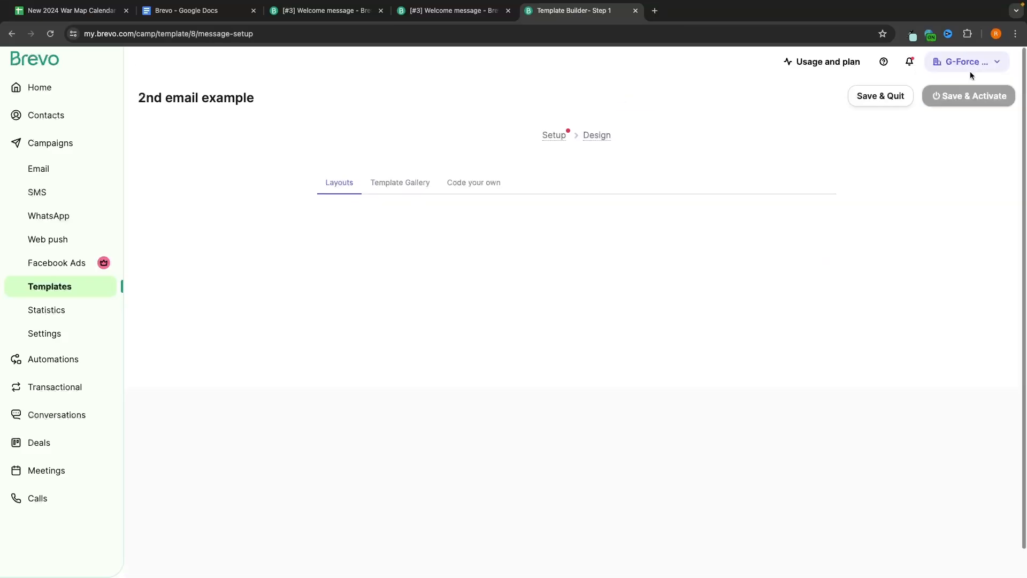
Step: Give the 2nd email example template the Urban Leaf design and save it
left_click(422, 183)
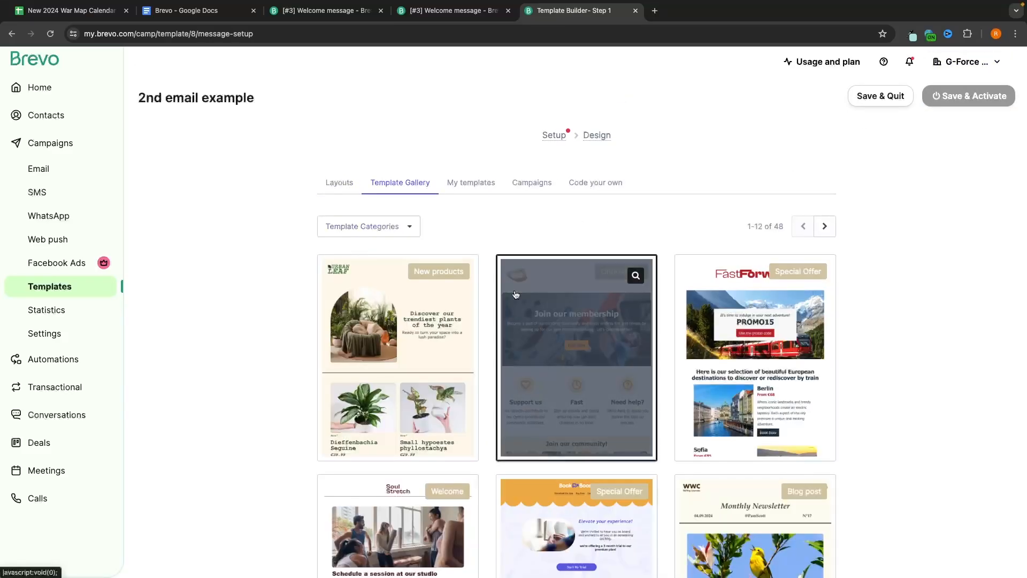
scroll(515, 295, "down", 5)
scroll(515, 294, "down", 3)
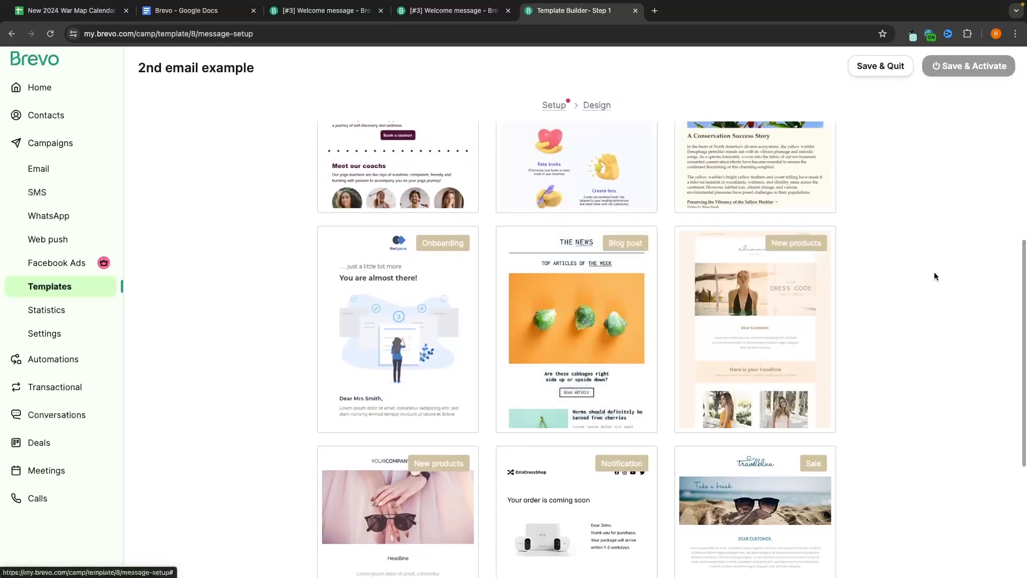
scroll(934, 271, "up", 7)
left_click(412, 249)
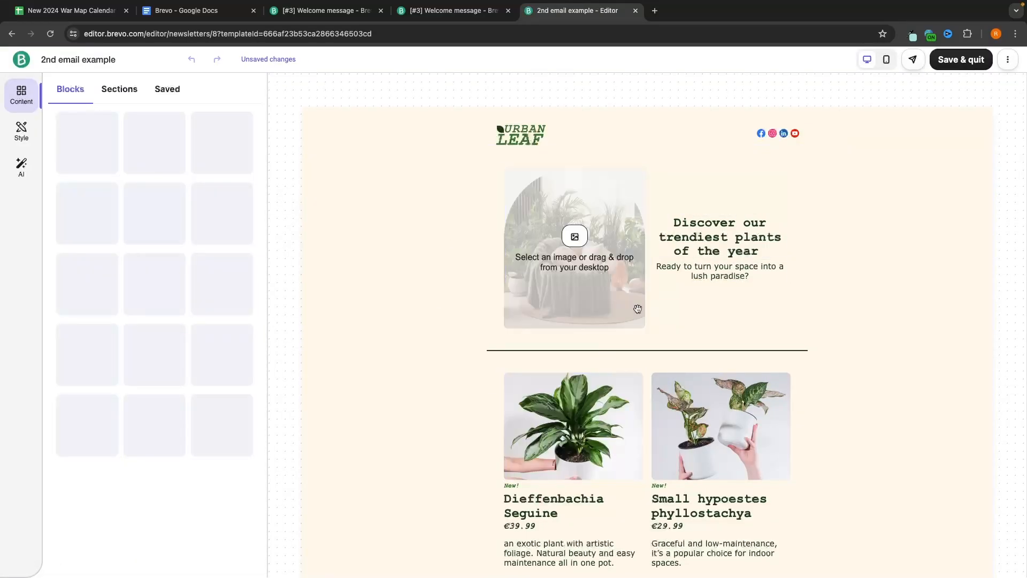
scroll(653, 431, "down", 6)
scroll(654, 431, "up", 6)
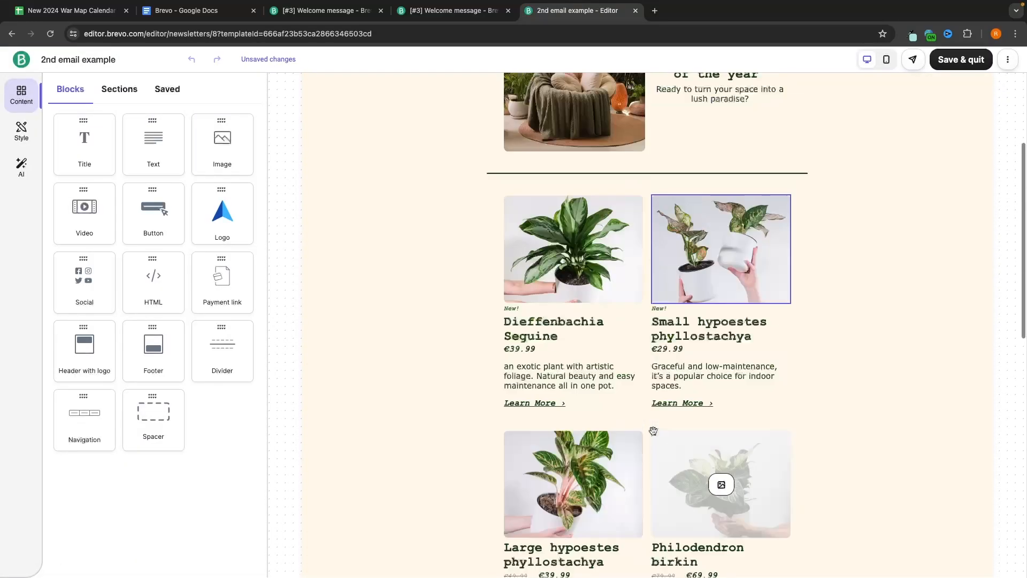
left_click(963, 60)
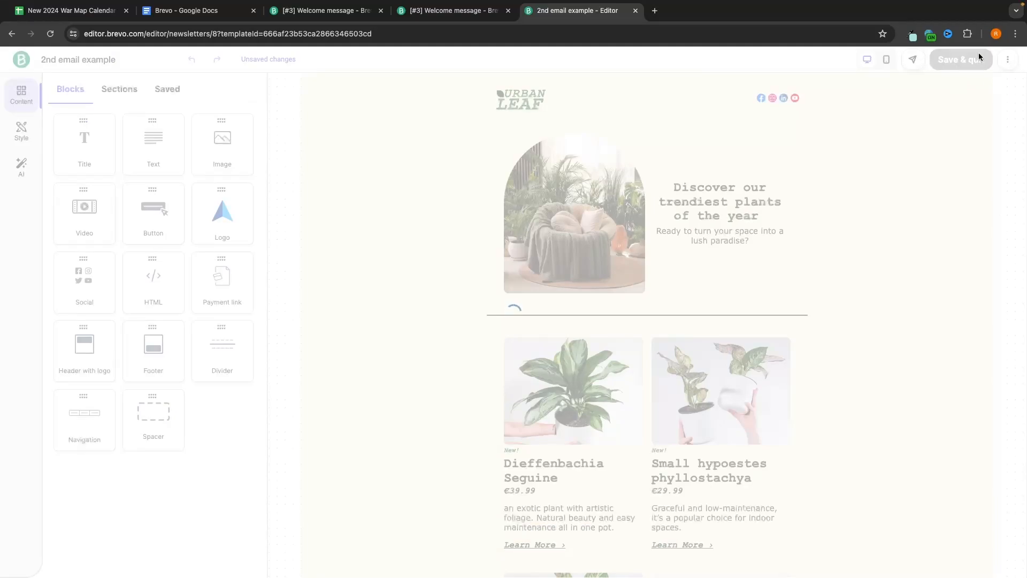
left_click(830, 97)
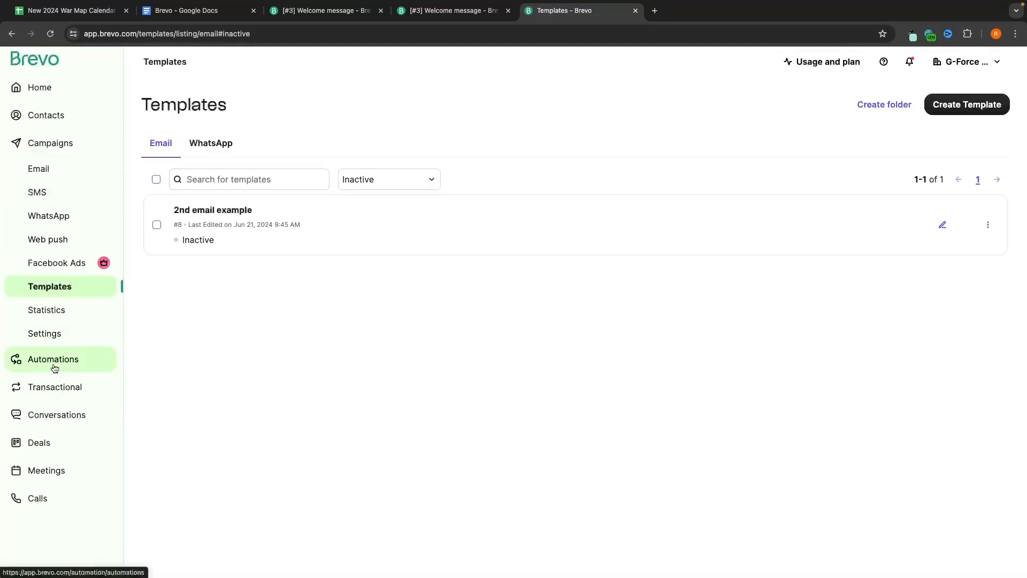
Step: Open the #3 Welcome message workflow from the Automations page
left_click(53, 365)
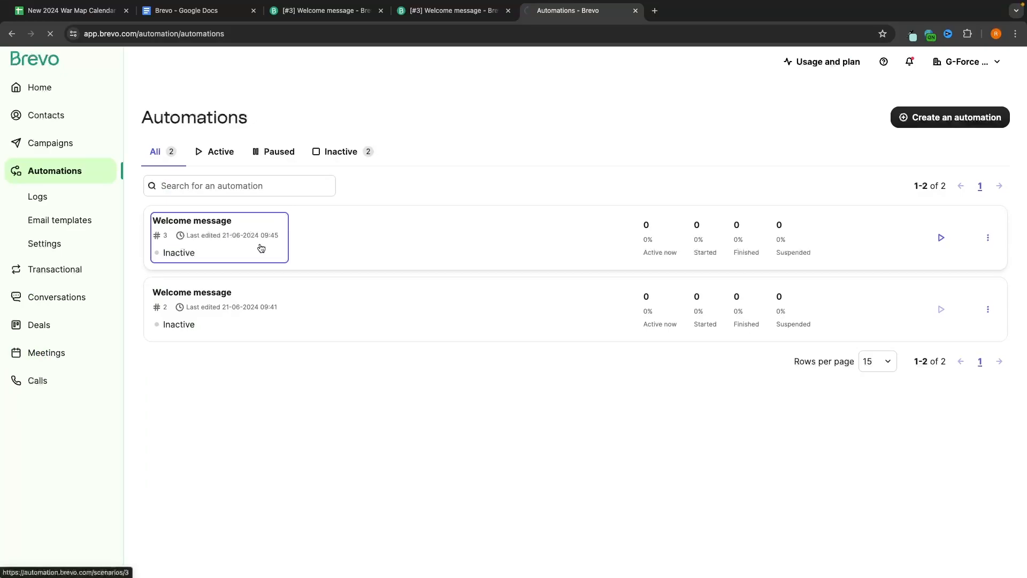
left_click(214, 219)
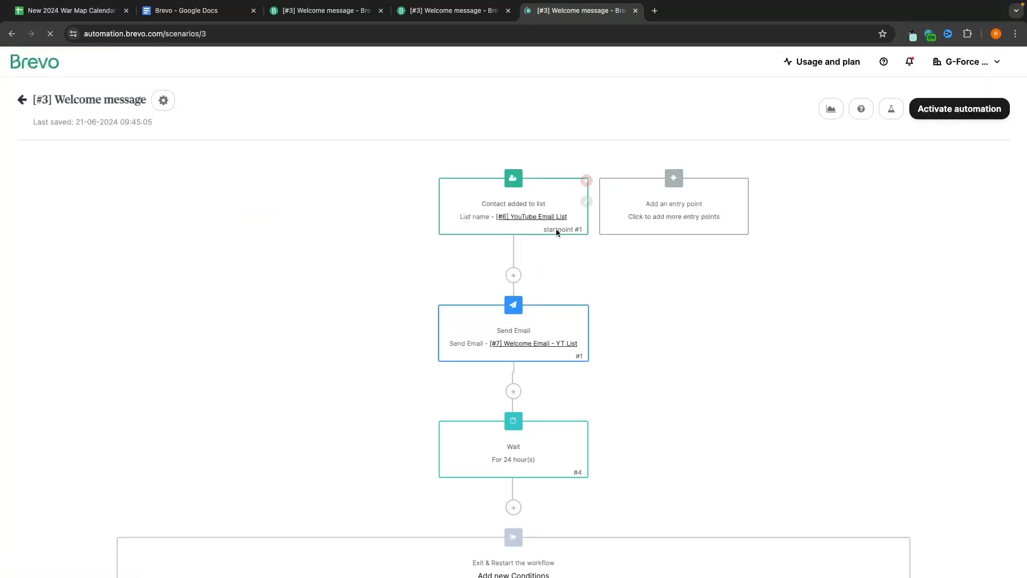
scroll(543, 396, "down", 2)
Step: Add a send-email step using '[#6] Default template - Welcome Mail_3' after the 24-hour wait
left_click(517, 455)
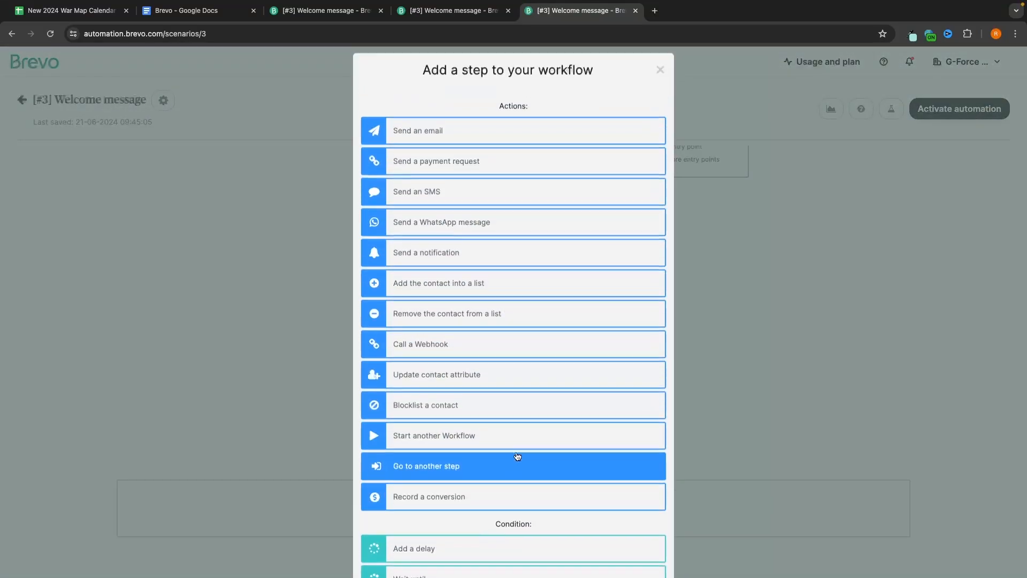
left_click(432, 136)
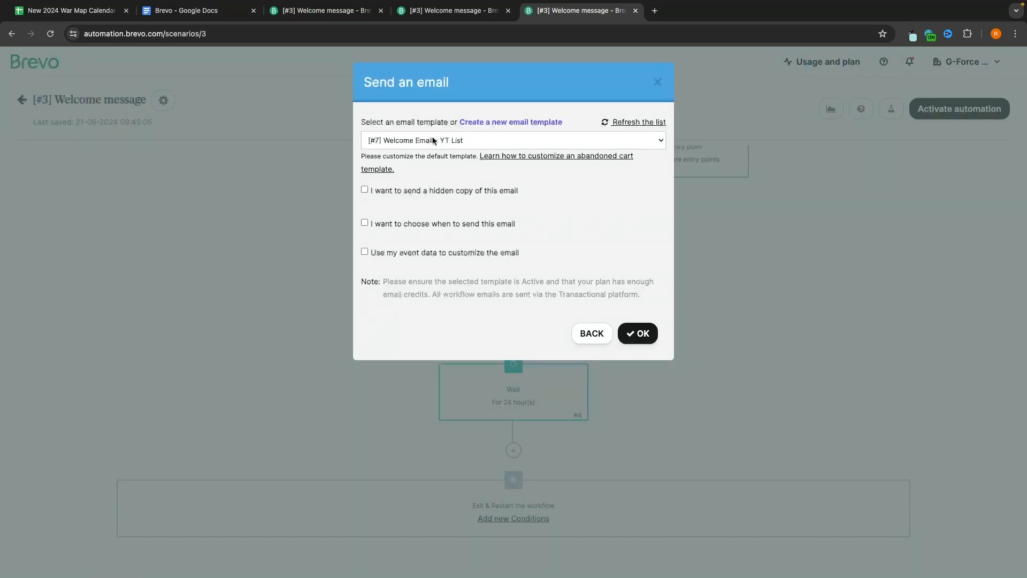
left_click(433, 139)
left_click(404, 153)
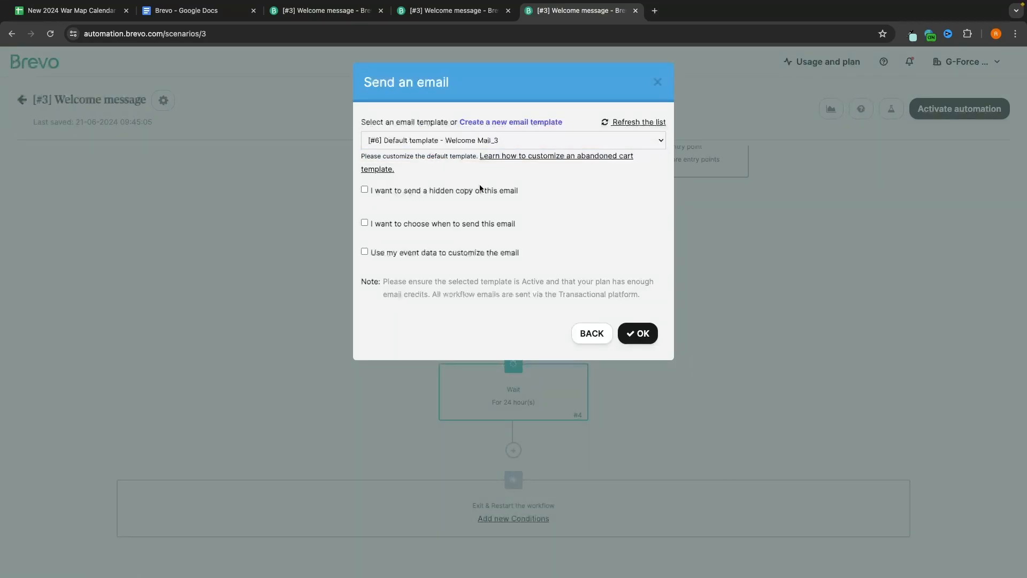
left_click(651, 339)
scroll(650, 341, "down", 2)
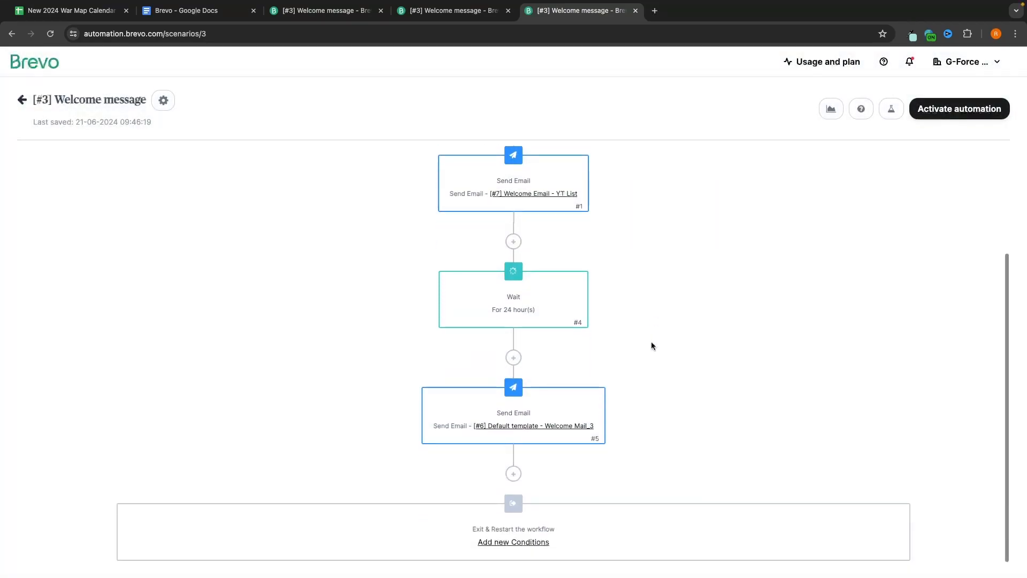
scroll(533, 464, "up", 3)
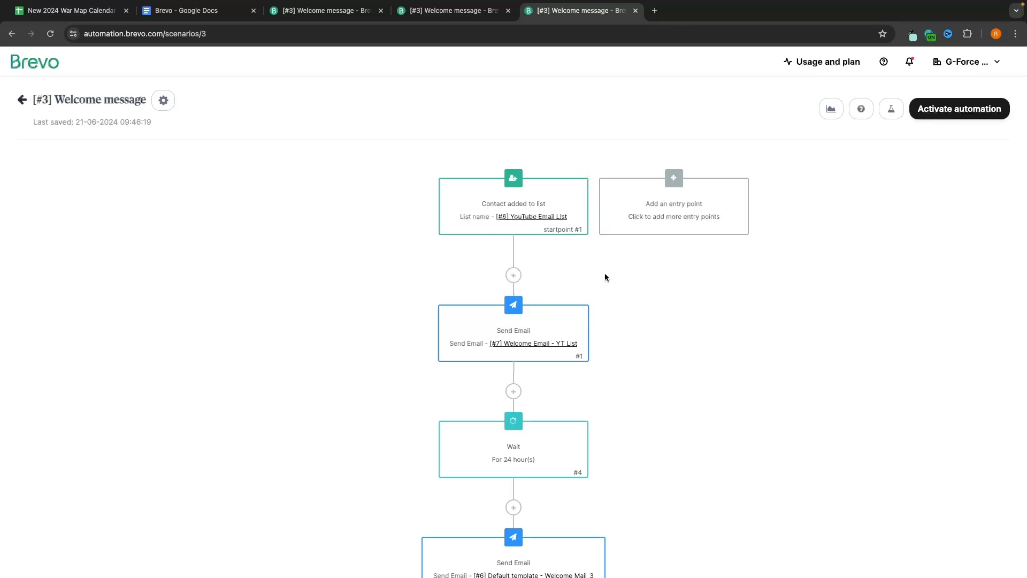
scroll(531, 335, "down", 2)
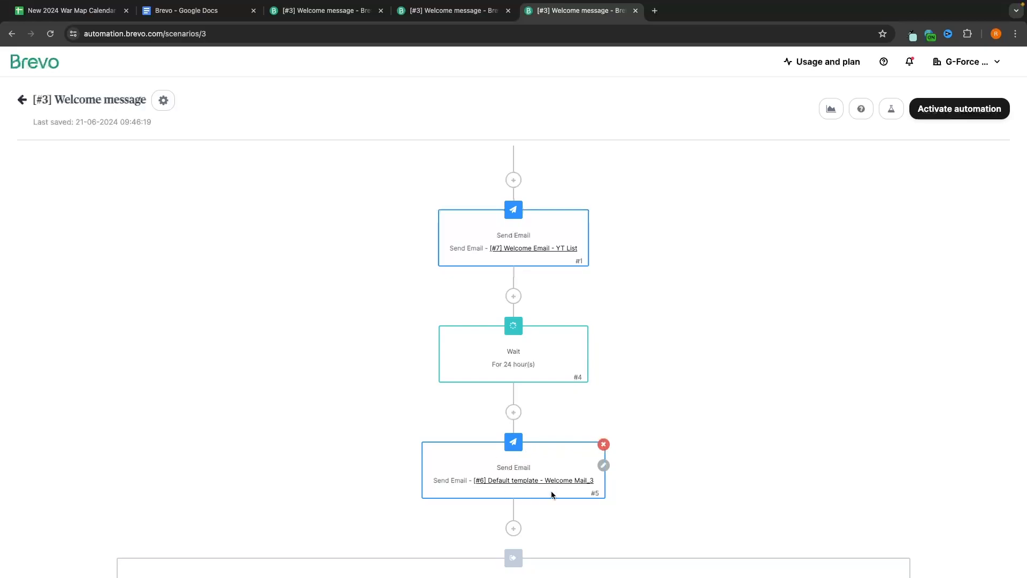
scroll(535, 497, "down", 1)
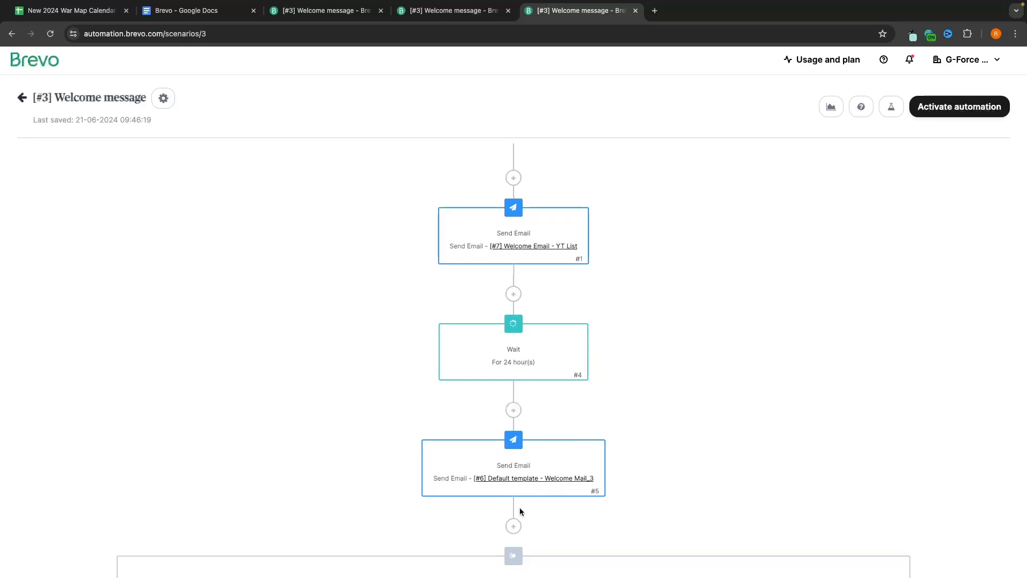
left_click(513, 524)
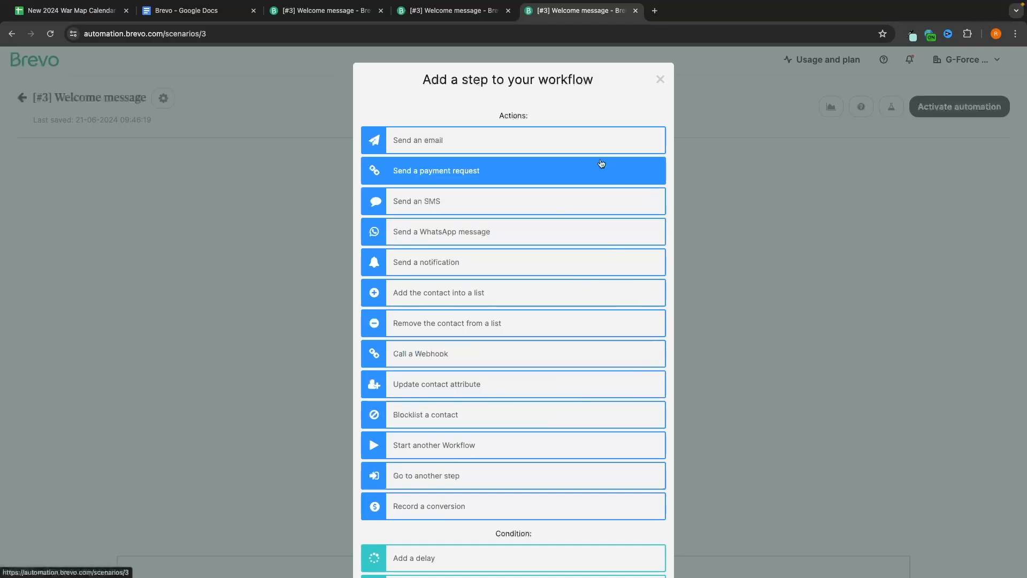
Step: Add an If/Else on Email Marketing Activity checking whether the contact opened any campaign, at any time
scroll(465, 266, "down", 2)
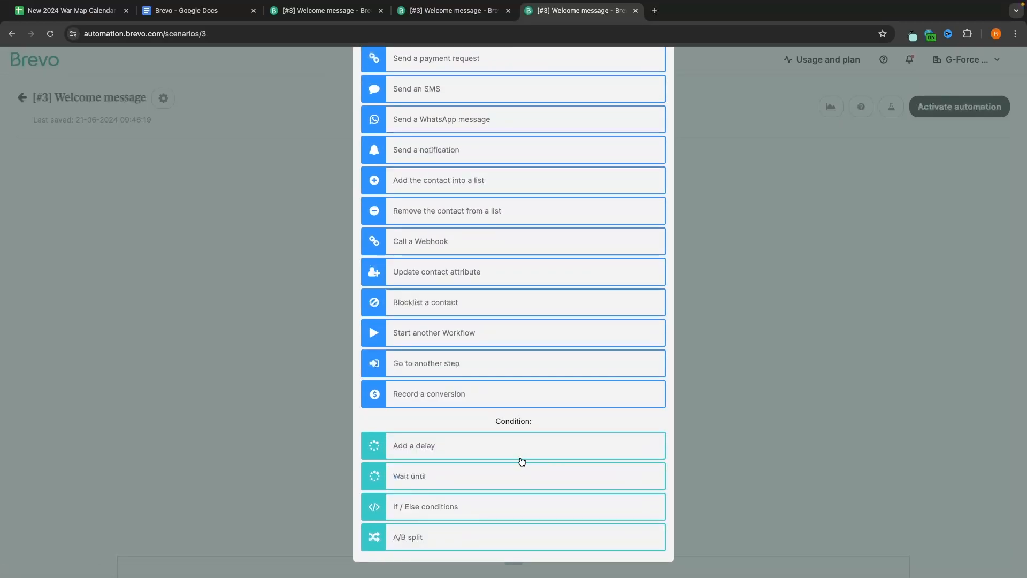
left_click(398, 512)
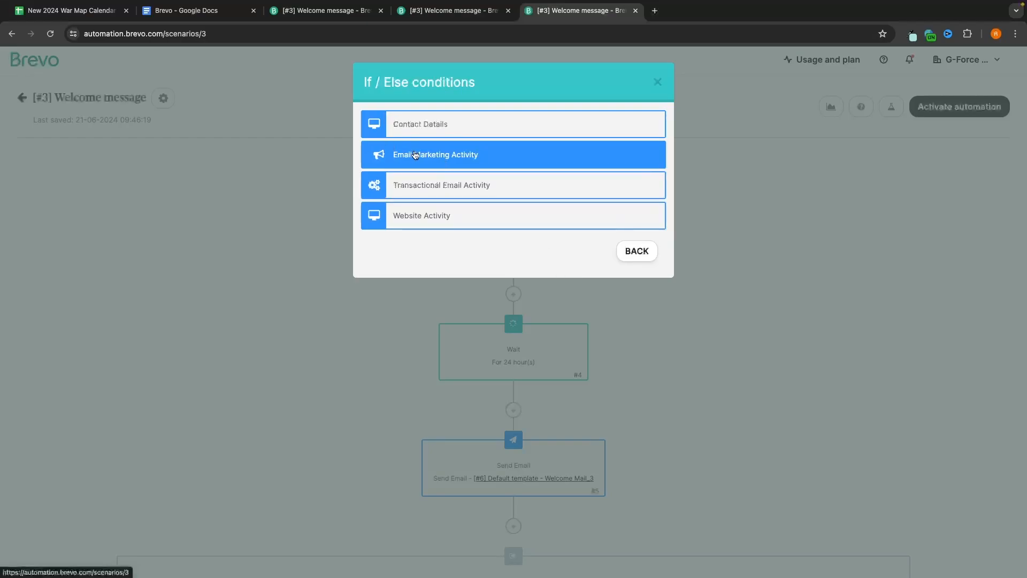
left_click(459, 155)
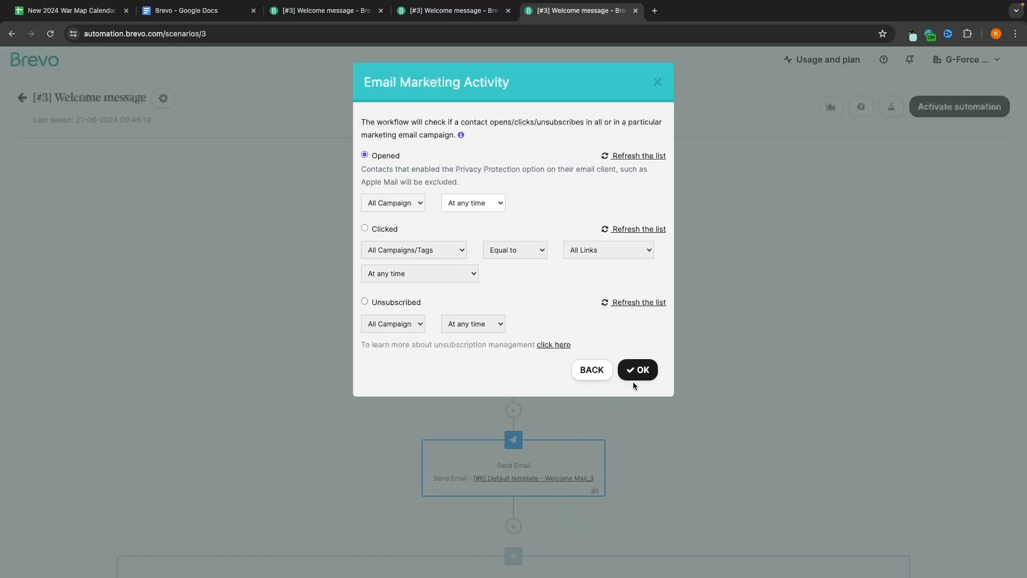
left_click(635, 376)
scroll(682, 374, "down", 5)
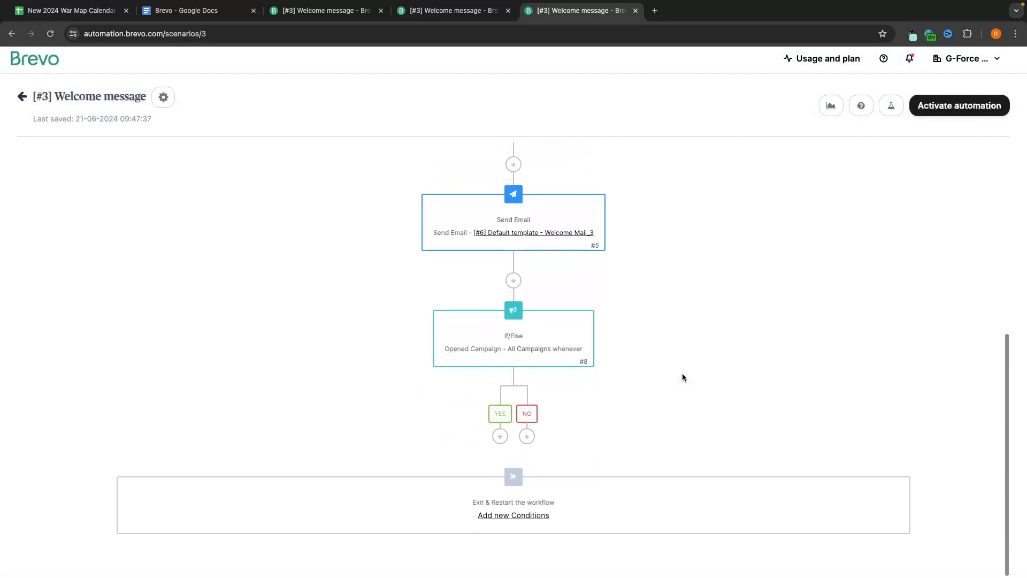
Step: Try adding a send-email step to the YES branch, then cancel without adding it
left_click(500, 437)
left_click(758, 332)
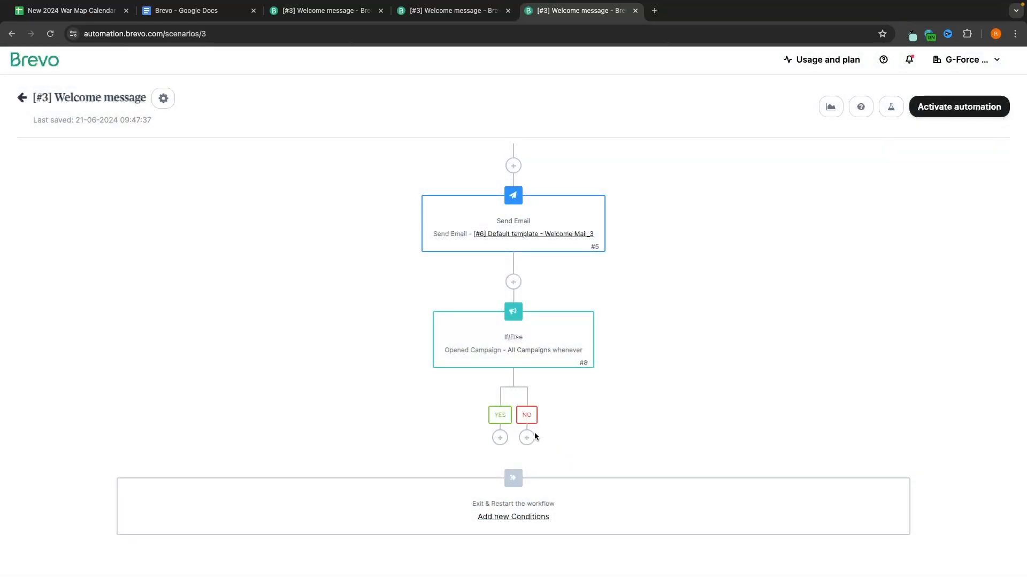
left_click(500, 437)
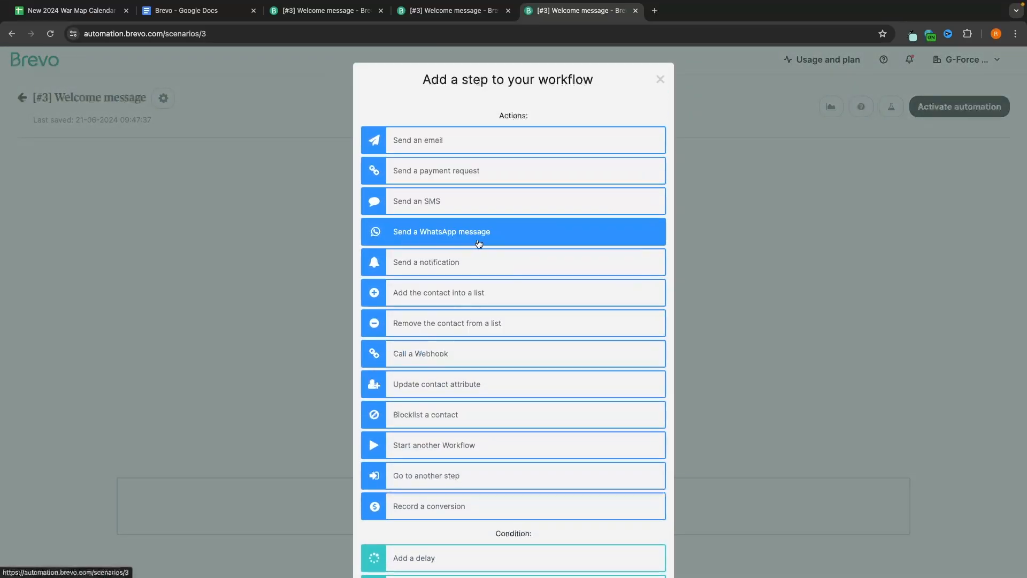
left_click(470, 149)
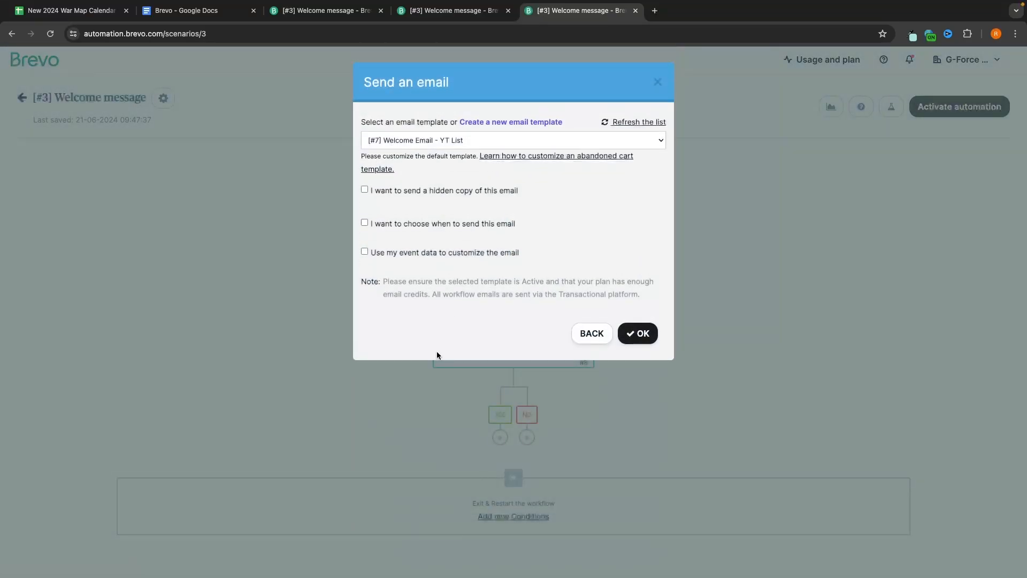
left_click(658, 81)
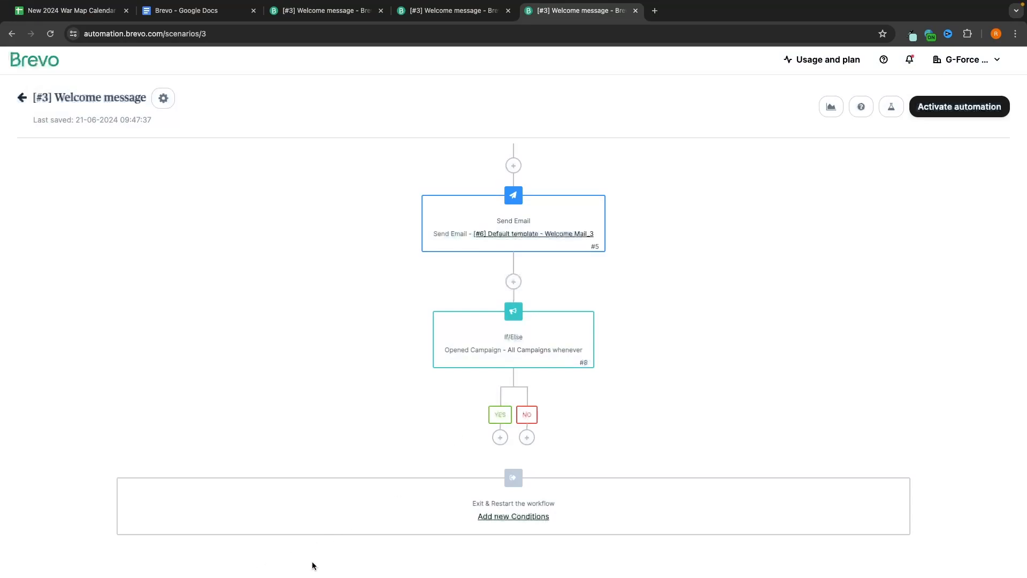
scroll(631, 263, "up", 5)
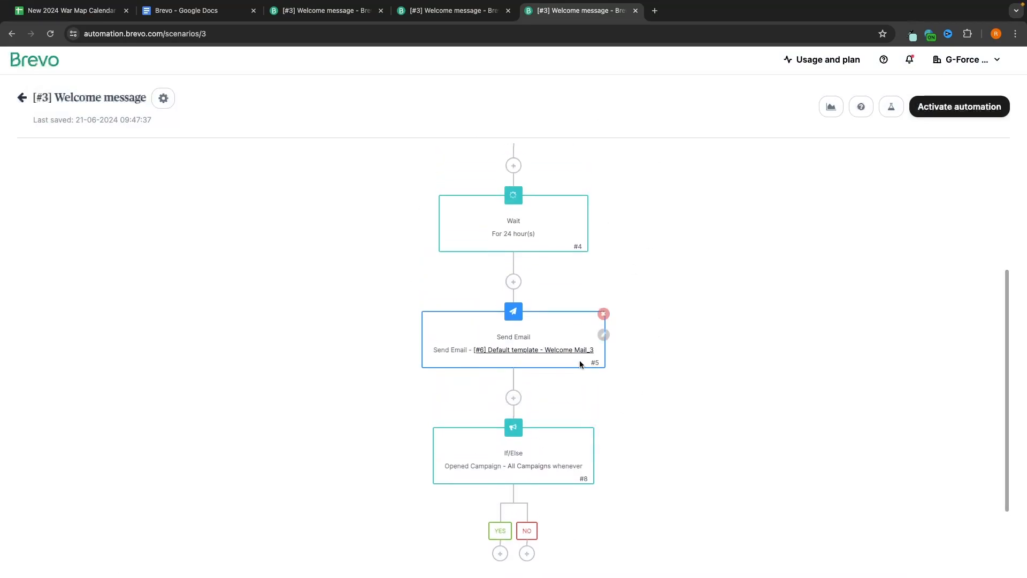
scroll(630, 383, "down", 5)
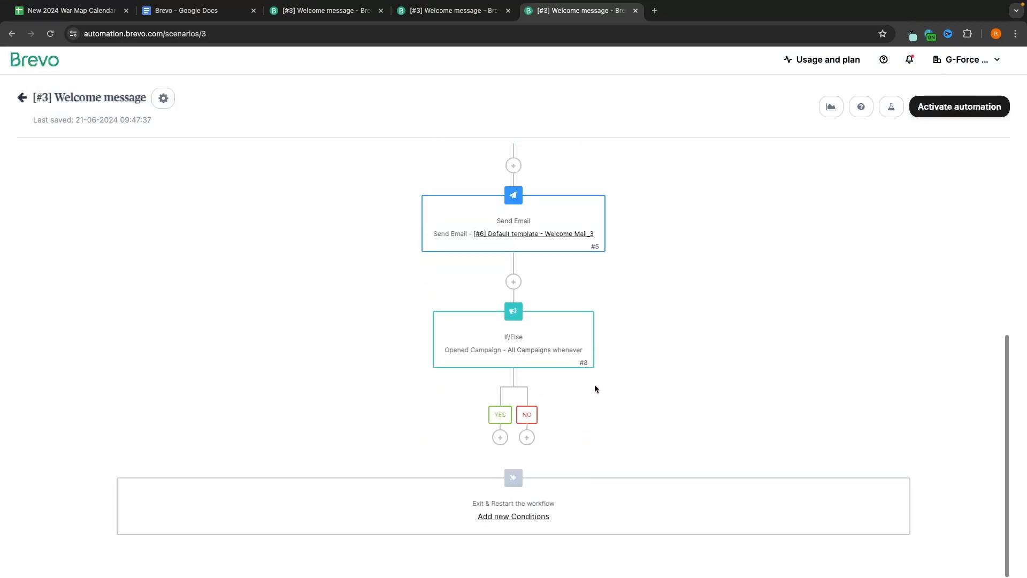
Step: Add a send-email step under the If/Else and begin creating a new email template
left_click(526, 437)
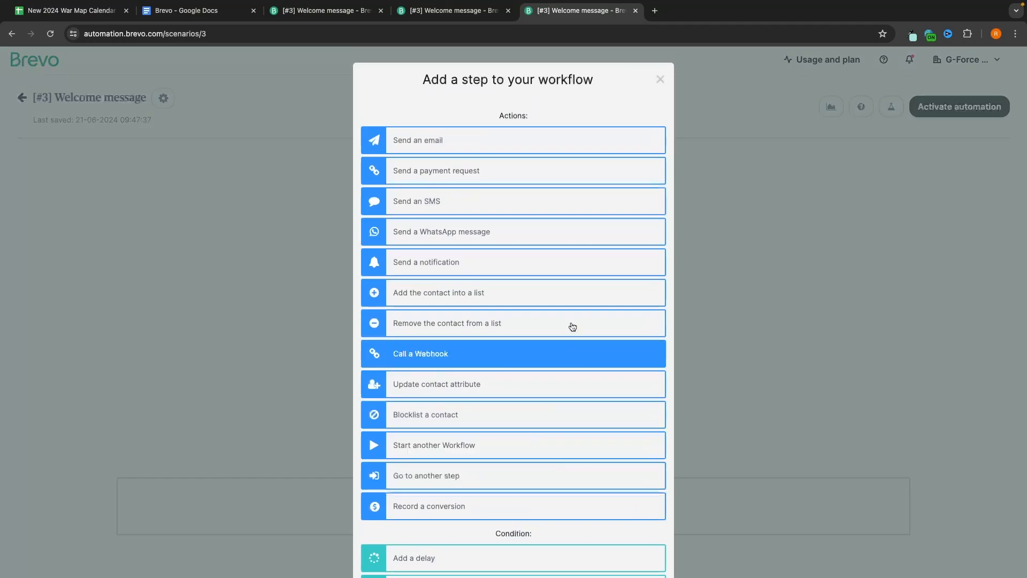
left_click(428, 143)
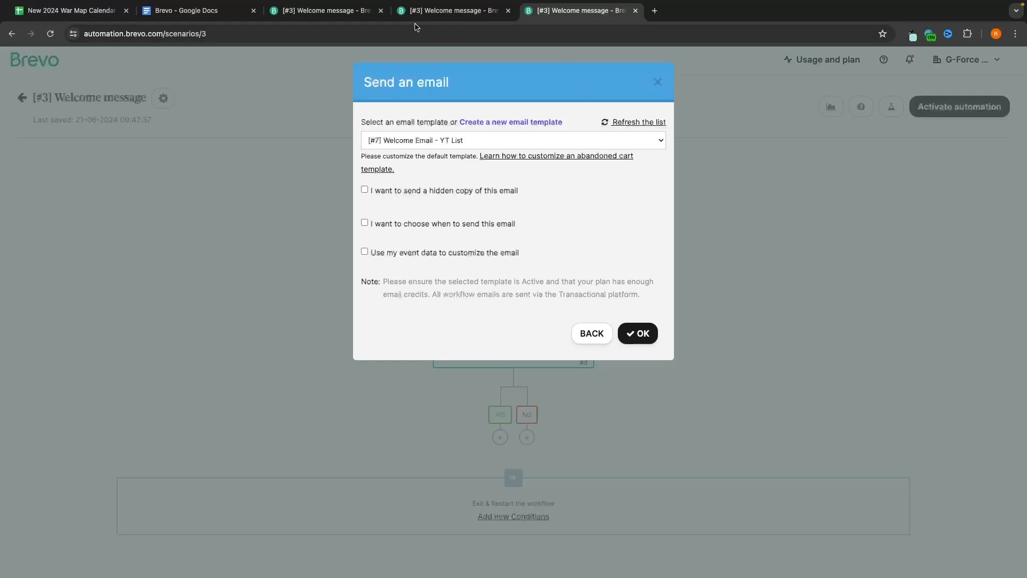
left_click(527, 123)
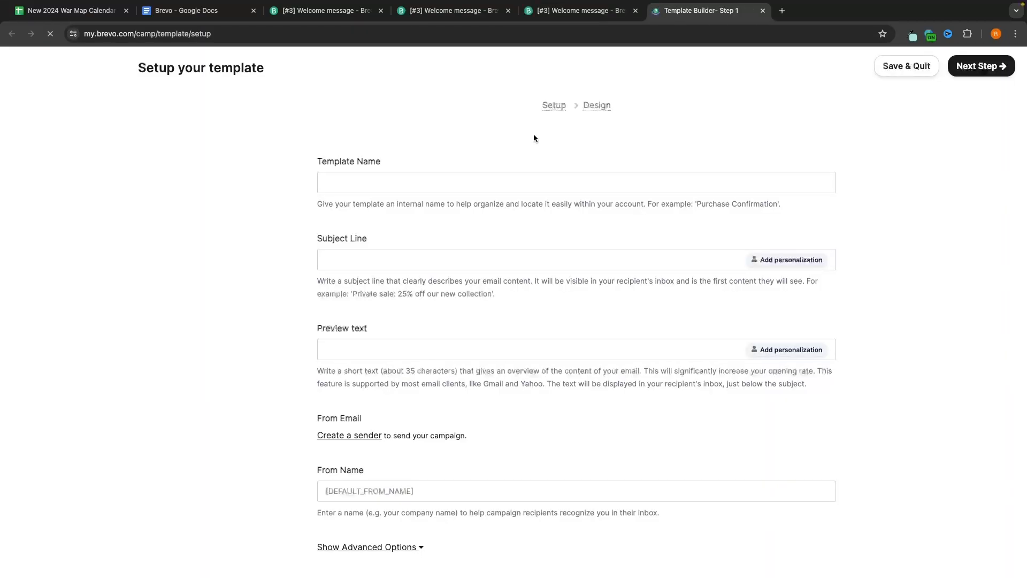
Step: Name the template 'Open this if you're still active' and save and quit to the workflow
left_click(376, 210)
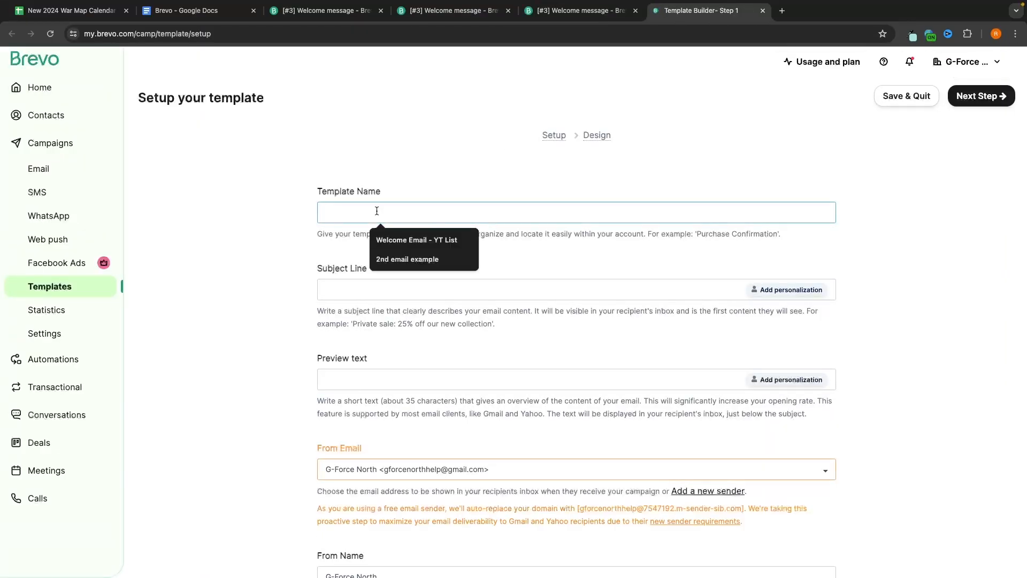
type("Open this if you're still active")
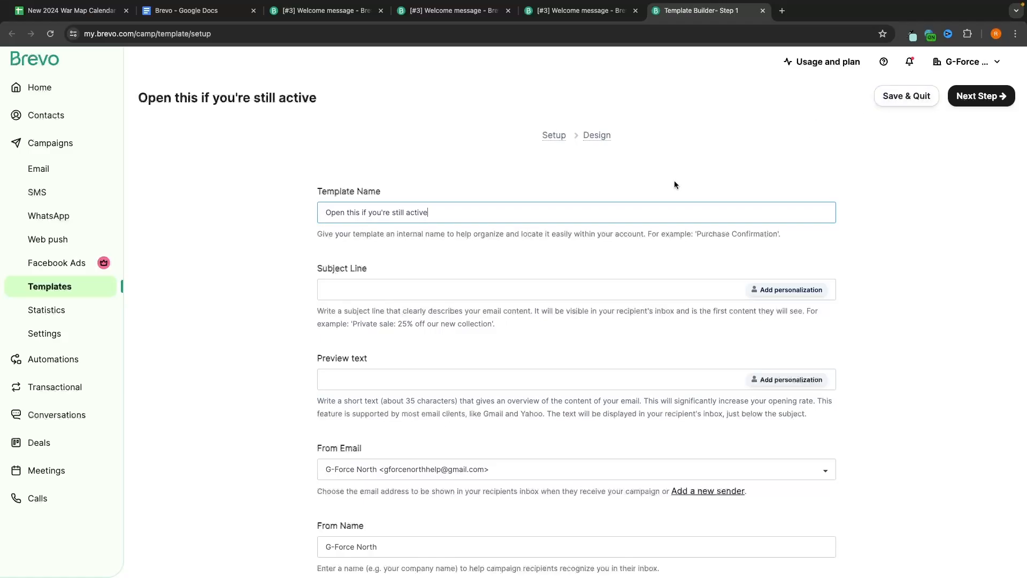
left_click(906, 96)
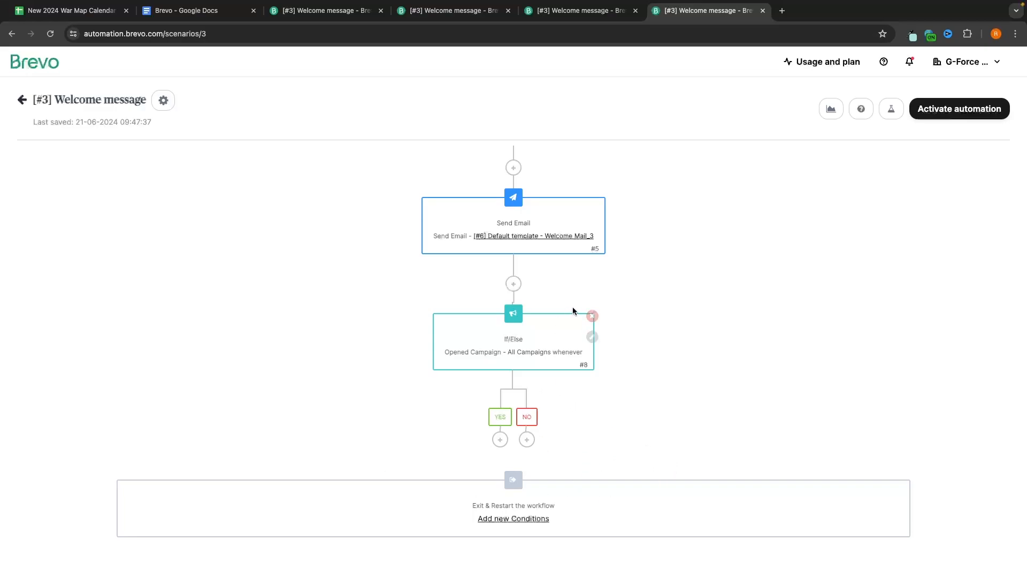
Step: Replace the If/Else with a wait of up to 30 days until '[#4] Test' is opened
left_click(592, 316)
left_click(514, 439)
scroll(506, 323, "down", 2)
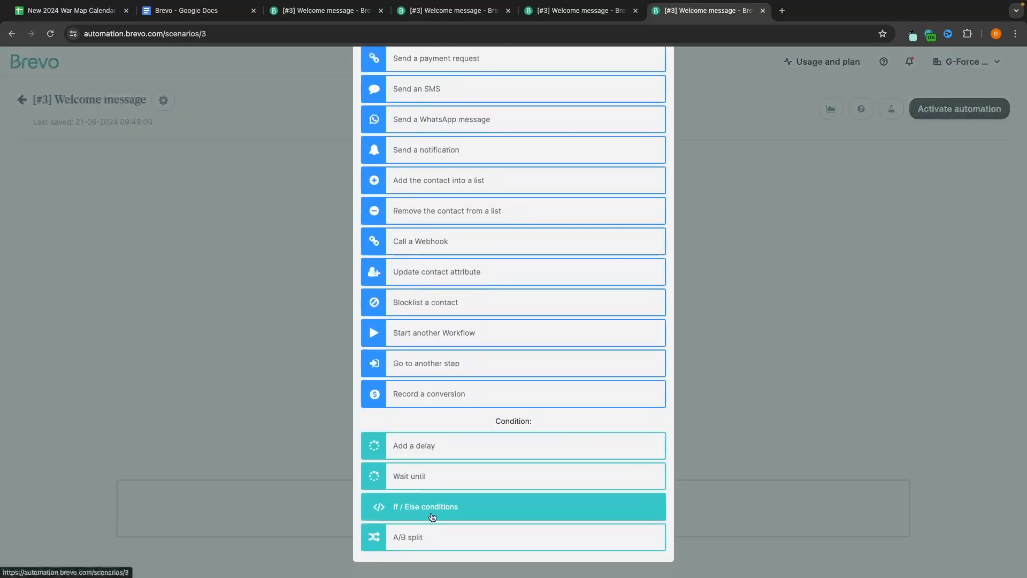
left_click(414, 478)
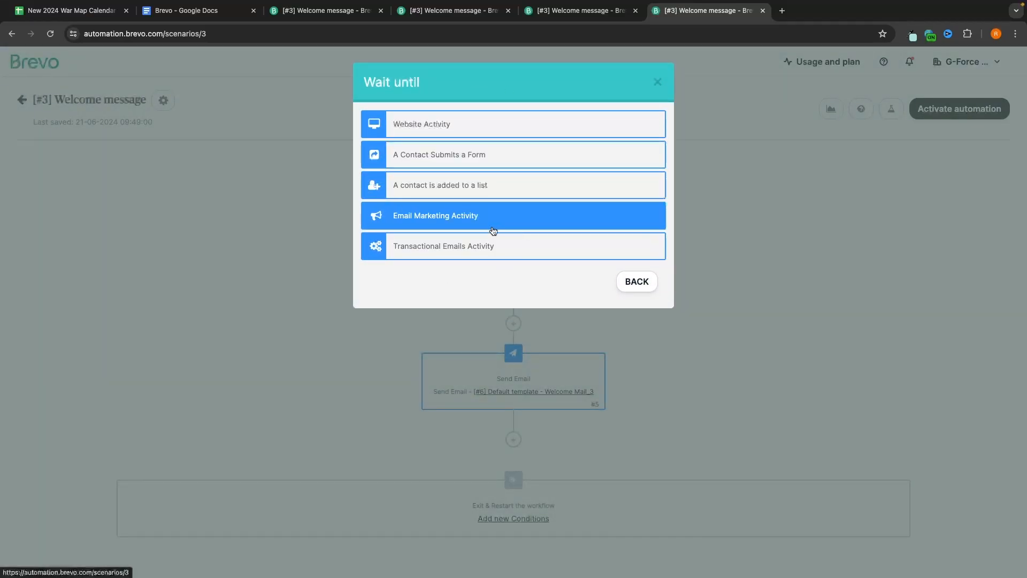
left_click(454, 215)
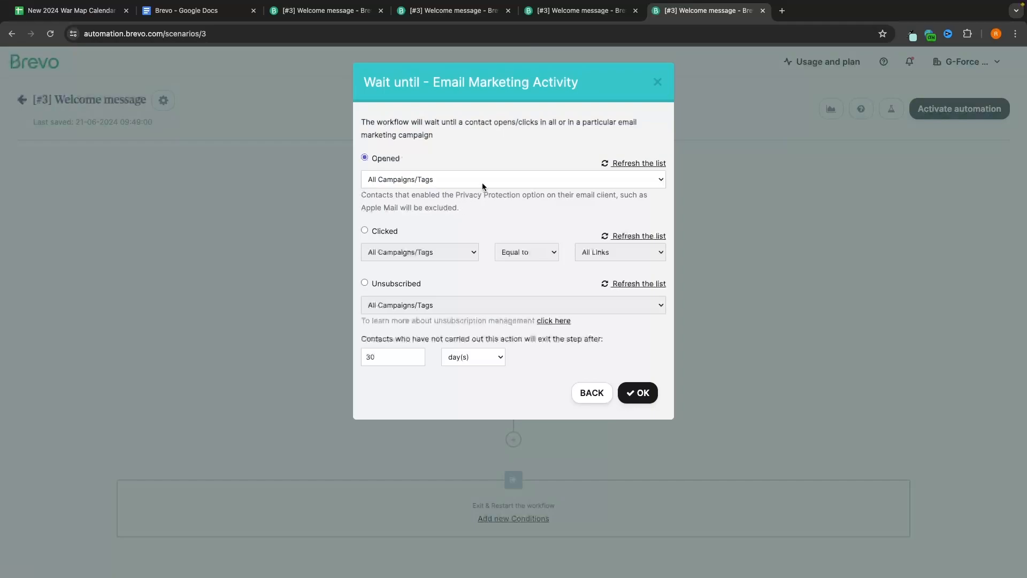
left_click(423, 180)
left_click(418, 218)
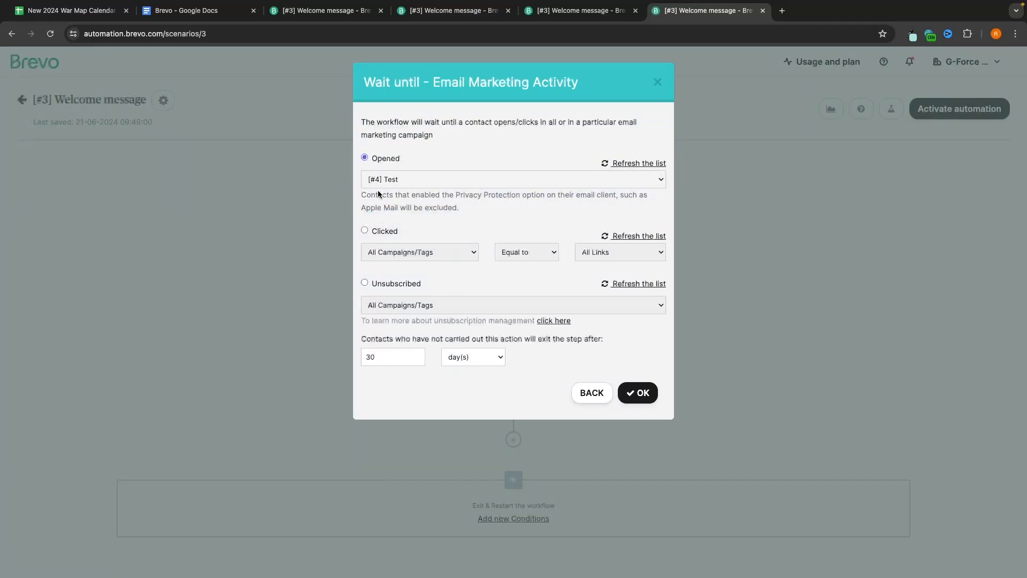
left_click(639, 392)
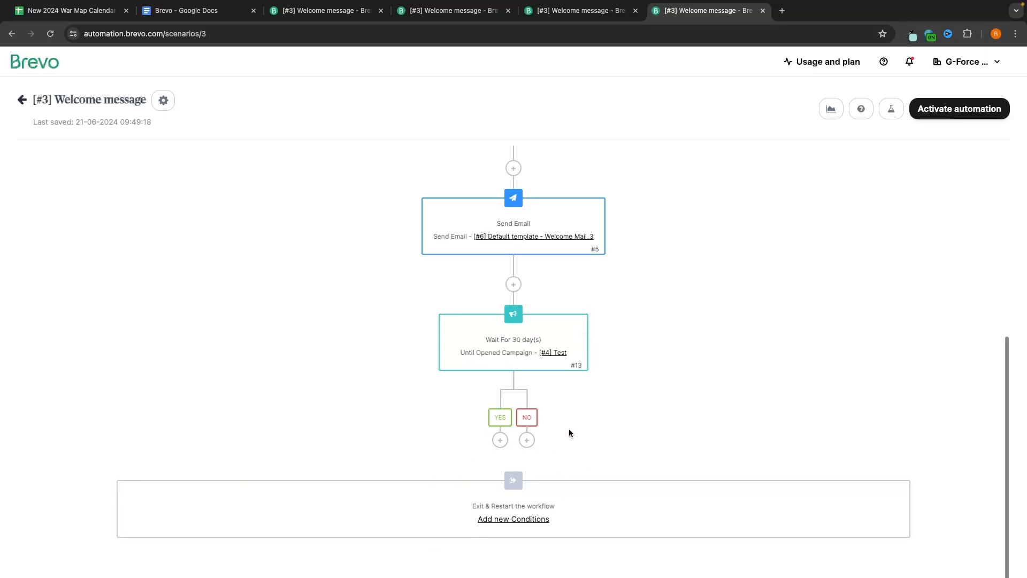
Step: Return to the Automations list and open the Conversations inbox
scroll(570, 428, "up", 6)
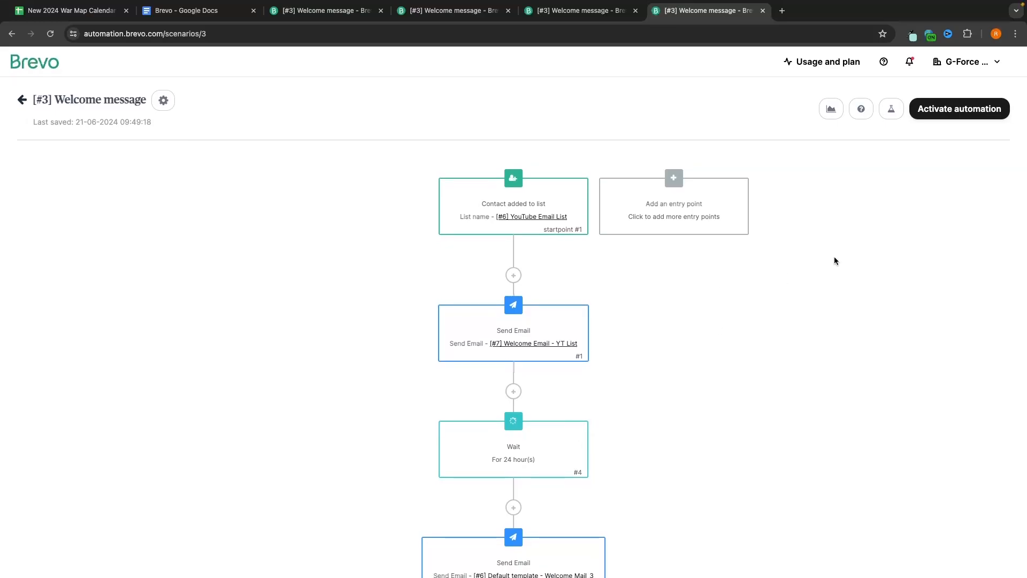
left_click(22, 100)
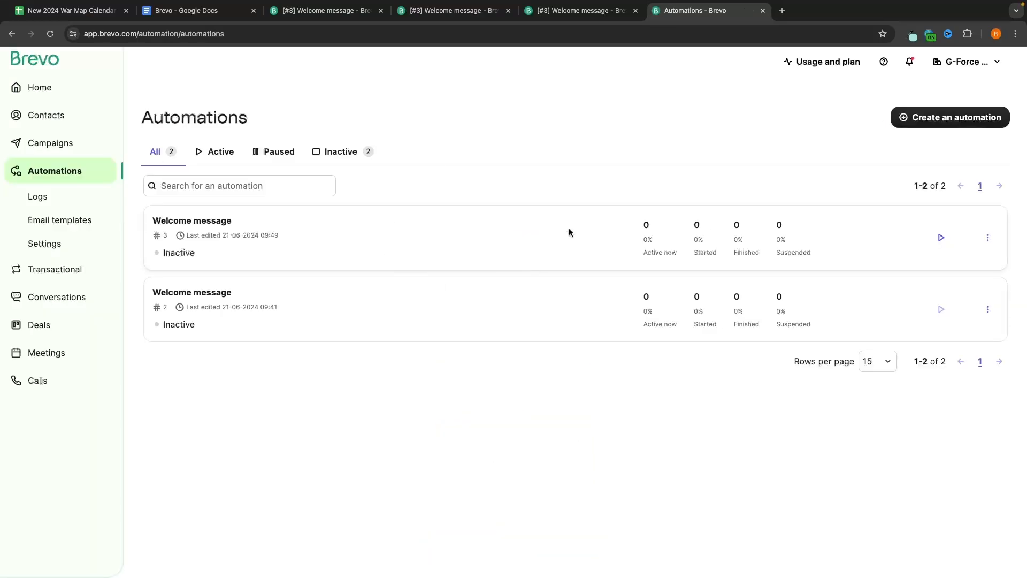
left_click(41, 302)
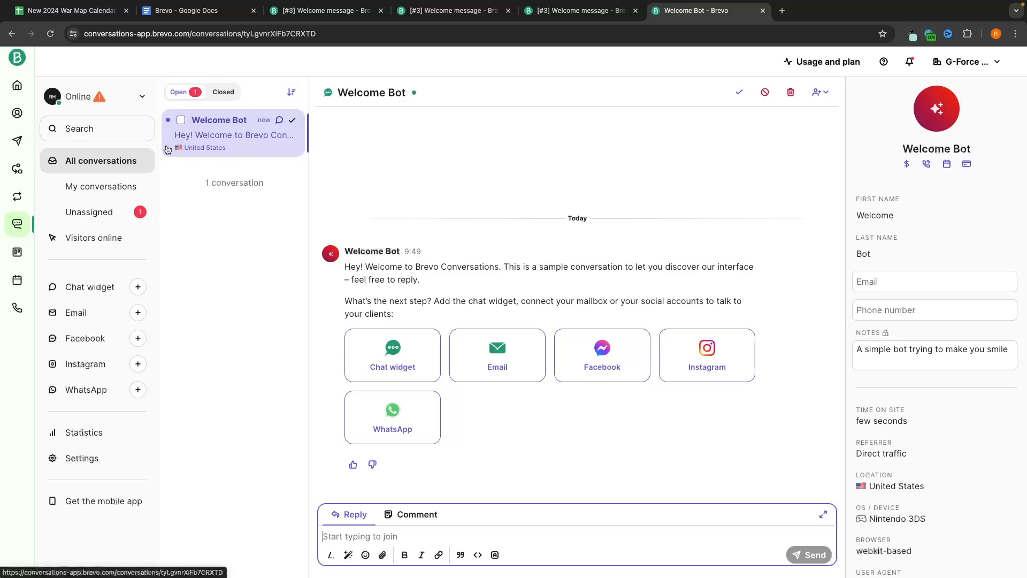
Step: Join the Welcome Bot chat with 'hi' and send a reply offering a 20% discount
left_click_drag(340, 93, 410, 95)
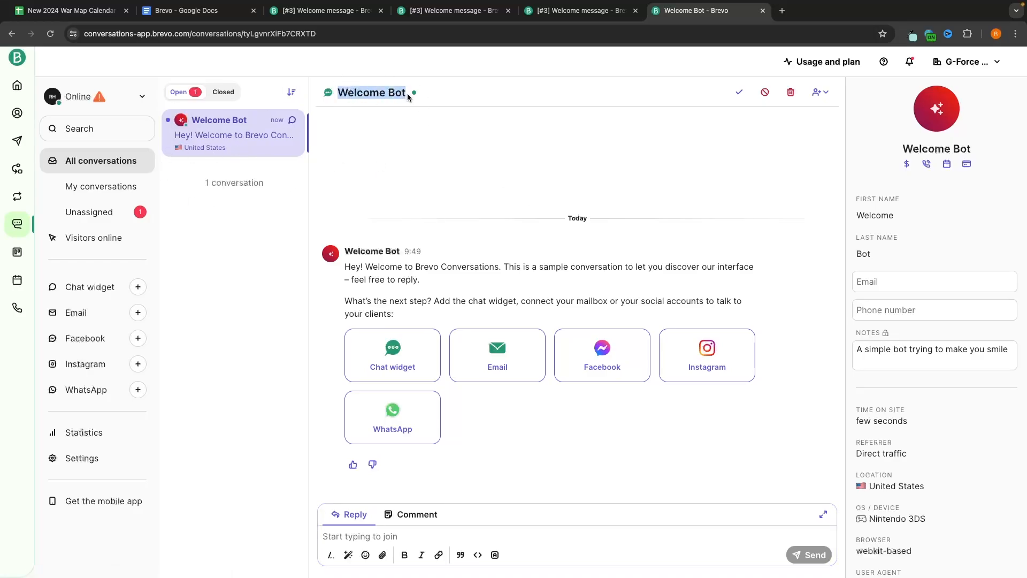
left_click(439, 95)
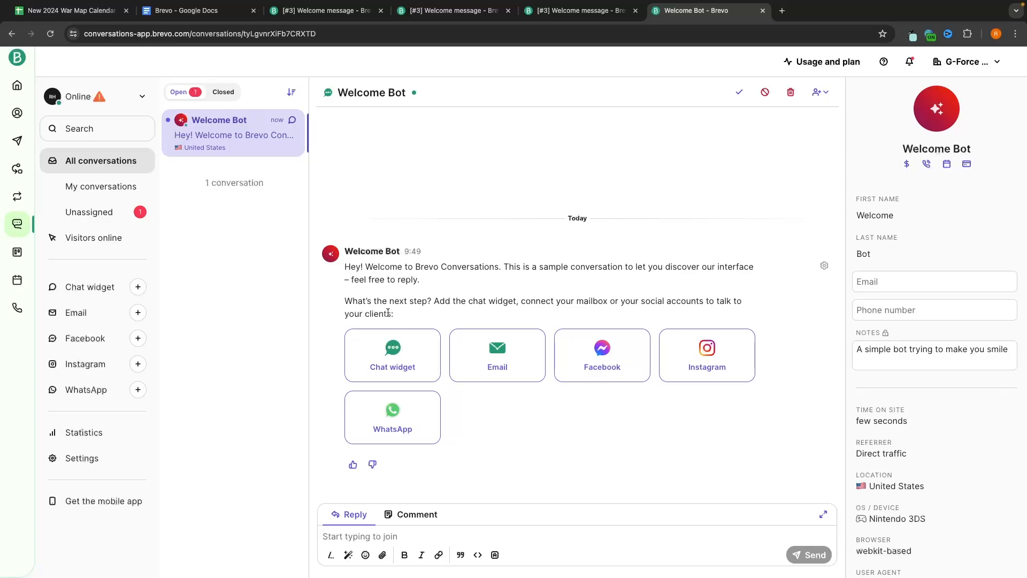
left_click(396, 537)
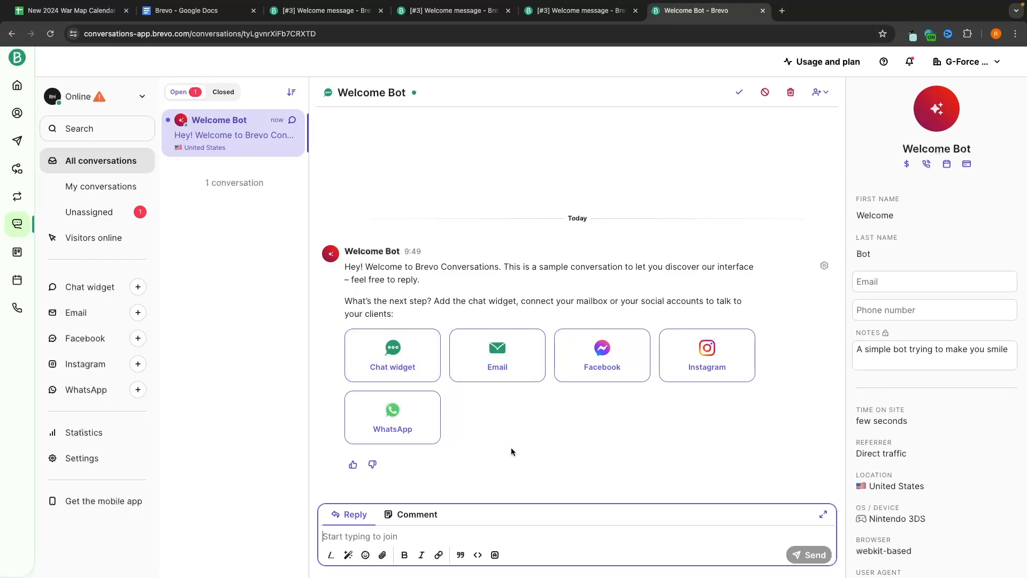
type("hi")
key("Return")
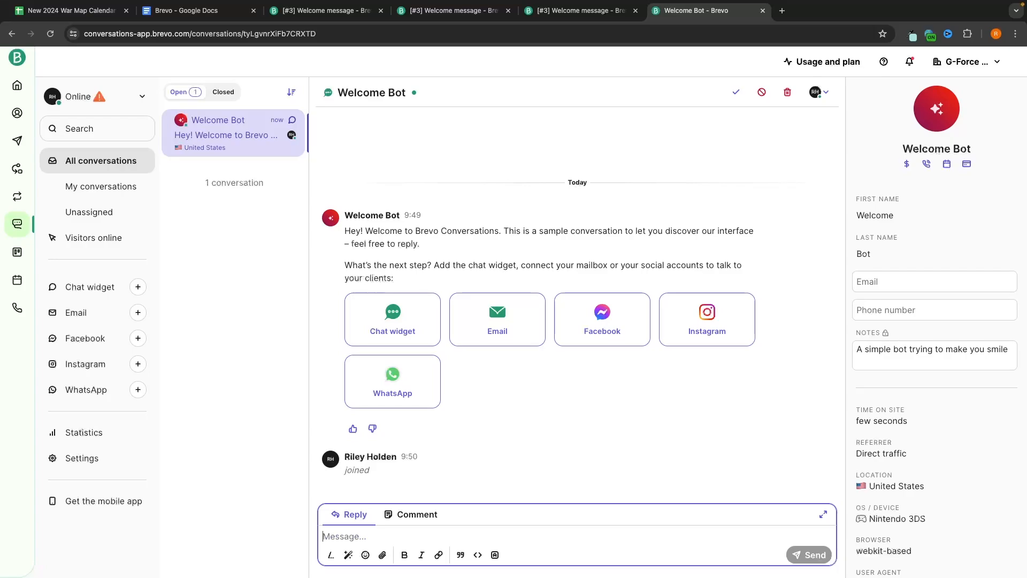
type("Hello,")
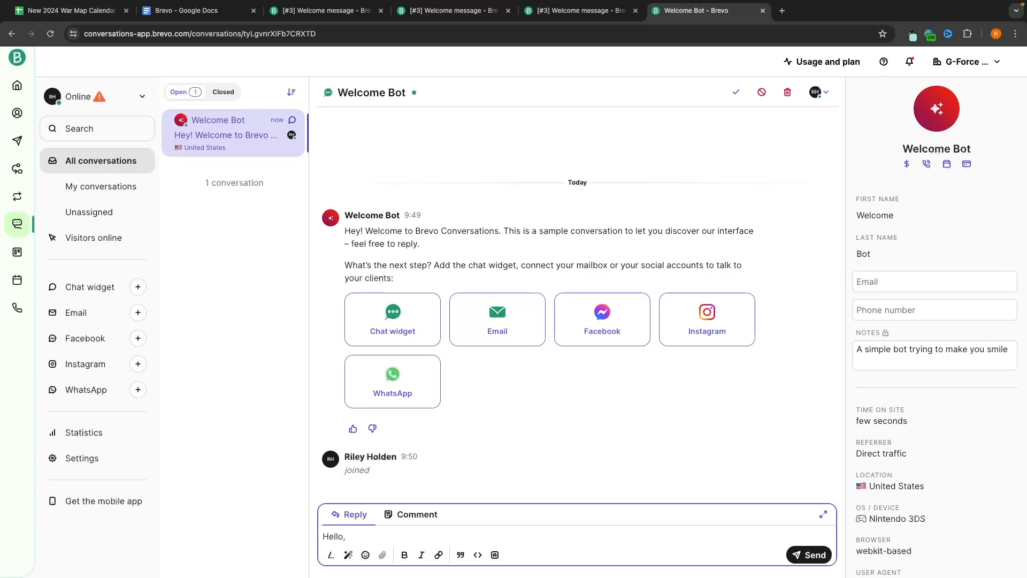
type(" tyea ")
type("this is still available")
type(". We have a 20% dis")
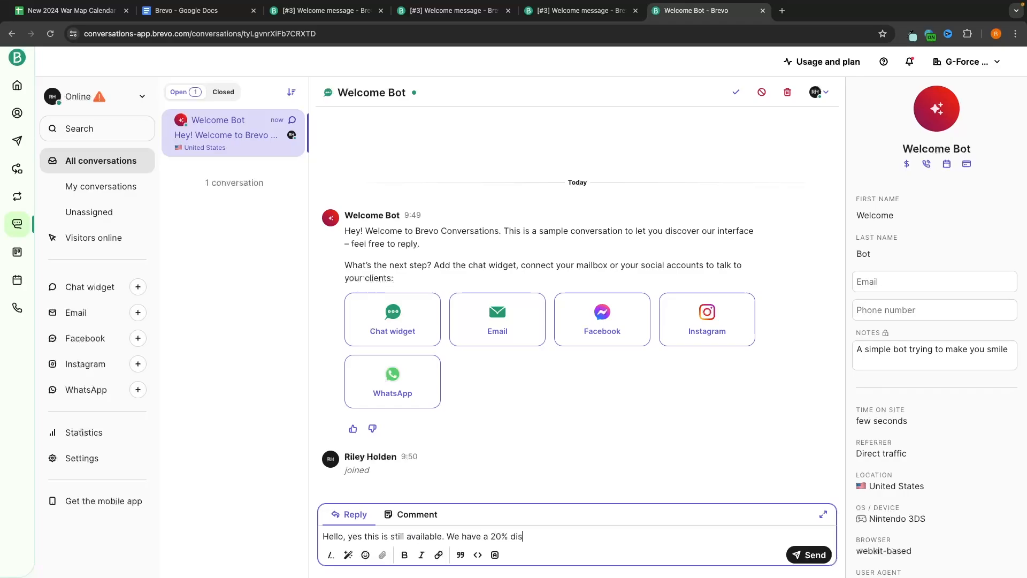
type("count right now if you r're interested")
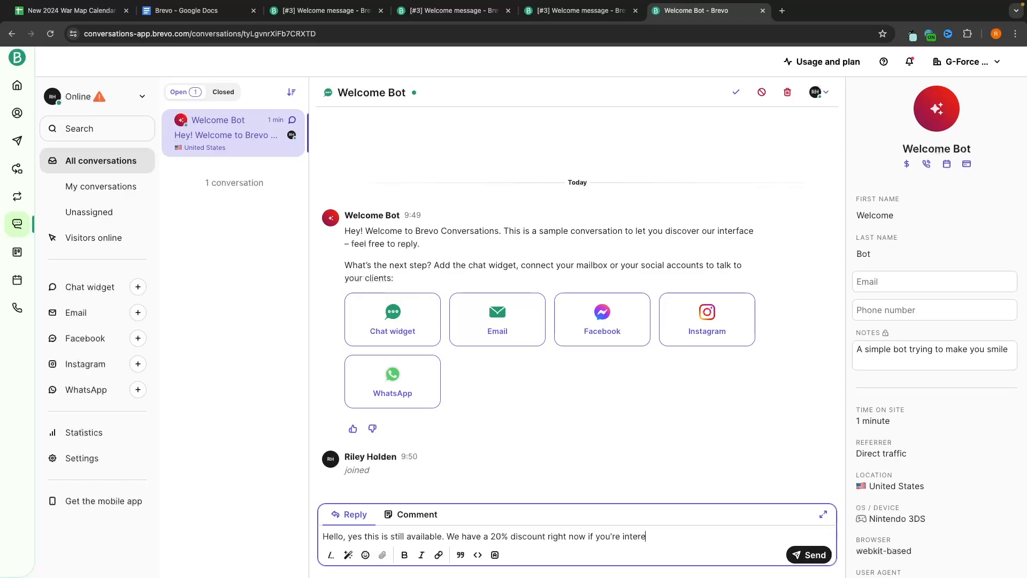
left_click(808, 555)
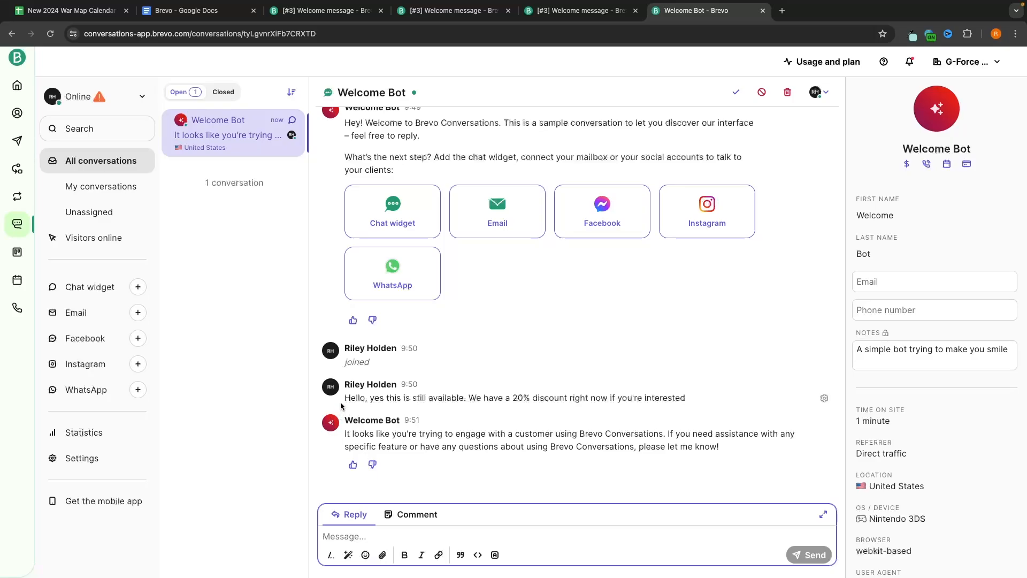
Step: Look over the sent messages, then close the three extra Welcome message tabs
left_click_drag(342, 398, 688, 402)
left_click(689, 399)
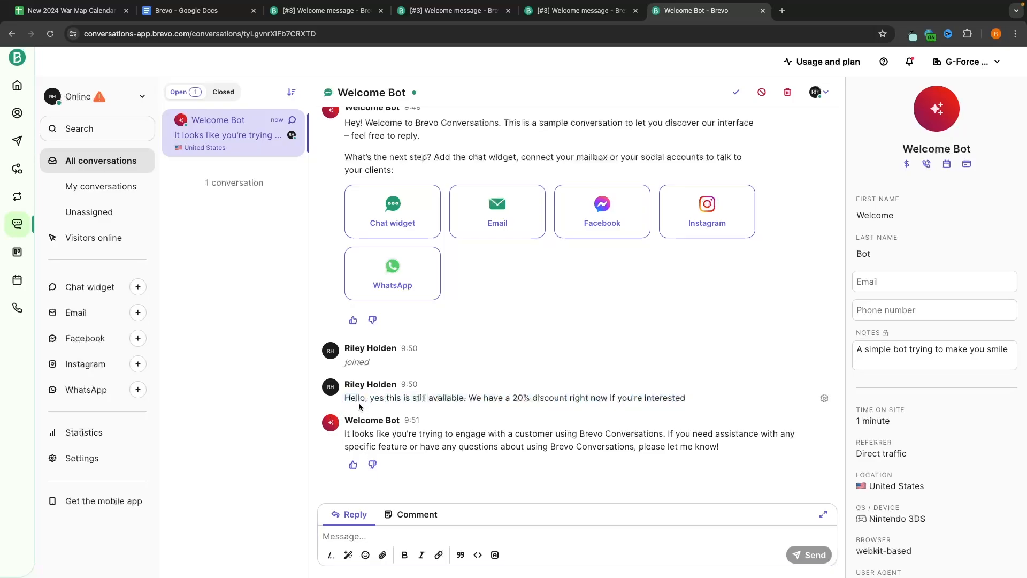
left_click_drag(351, 399, 658, 435)
left_click(712, 371)
left_click(380, 12)
left_click(381, 12)
left_click(380, 12)
left_click(380, 12)
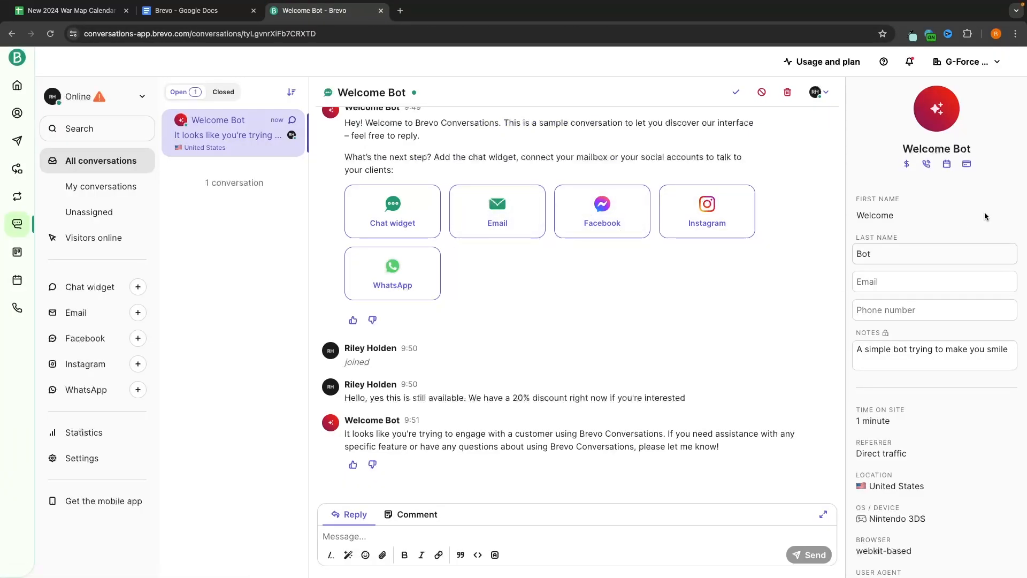
Step: Browse the My profile and My plan pages, then open the account Settings page
left_click(984, 64)
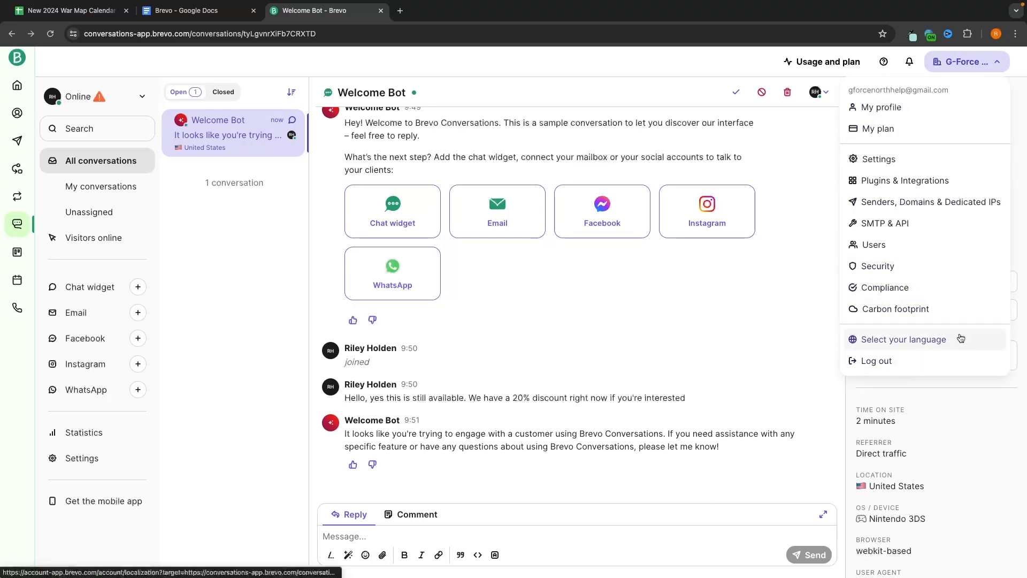
left_click(888, 109)
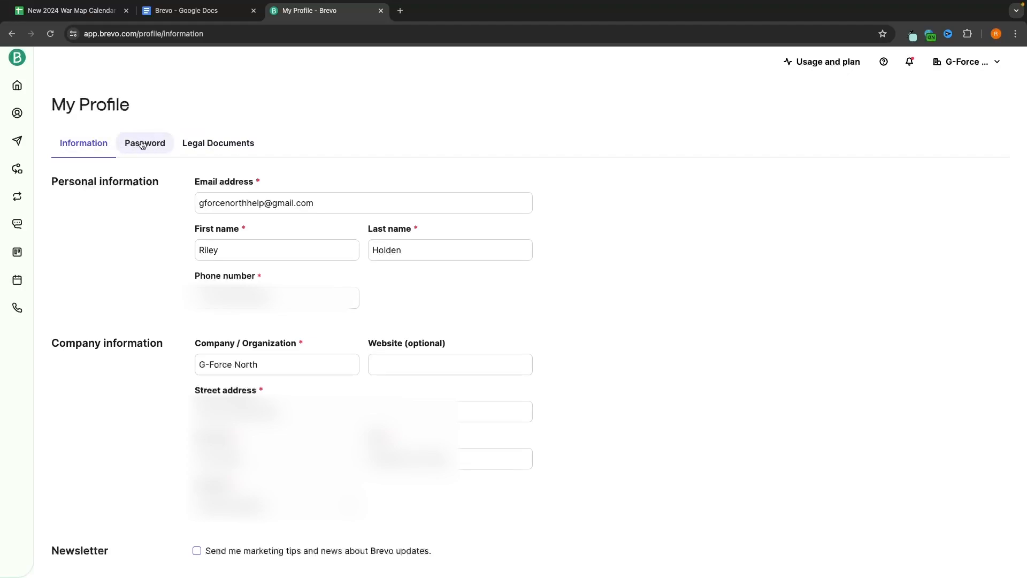
left_click(986, 61)
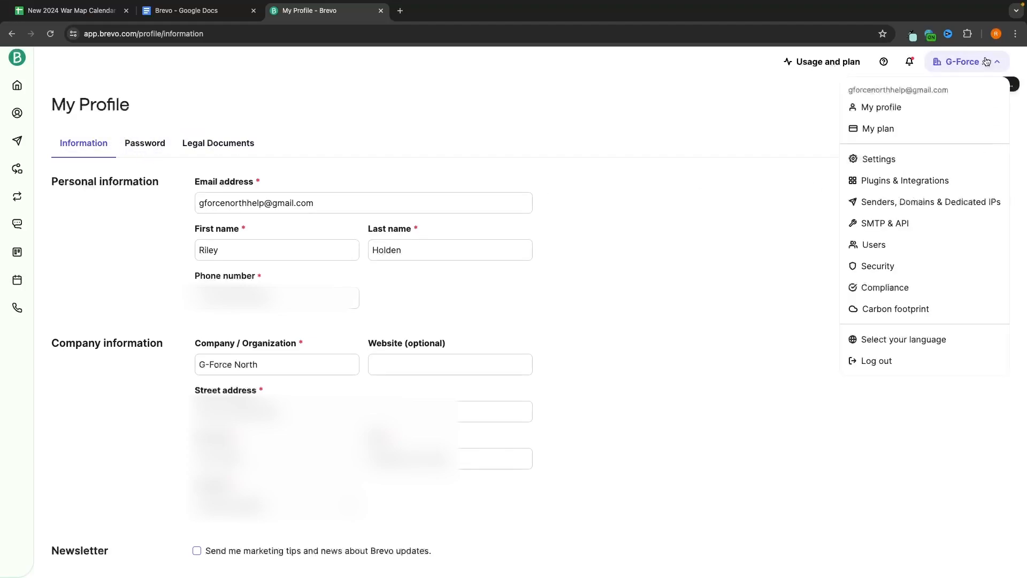
left_click(878, 130)
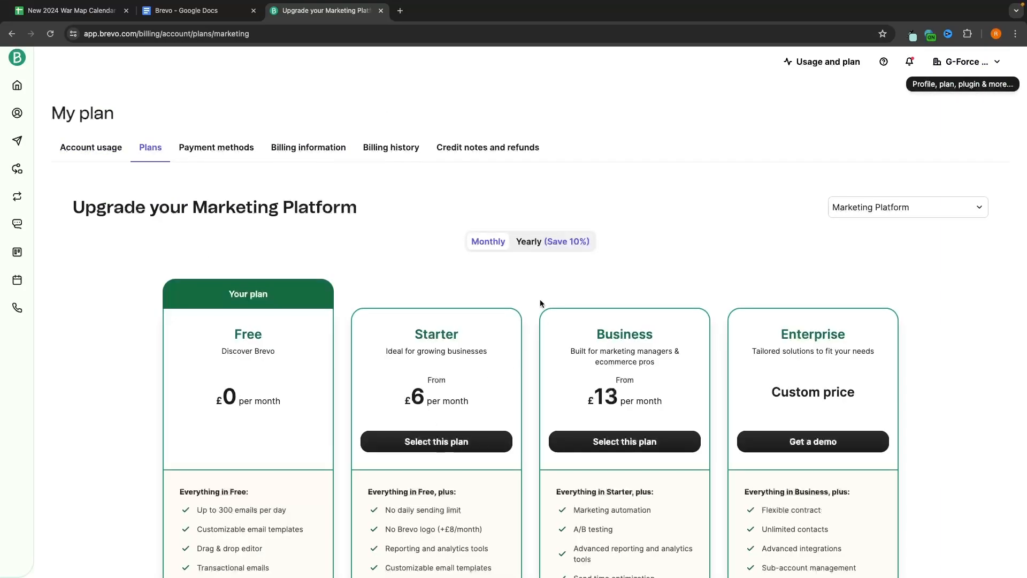
scroll(331, 181, "down", 3)
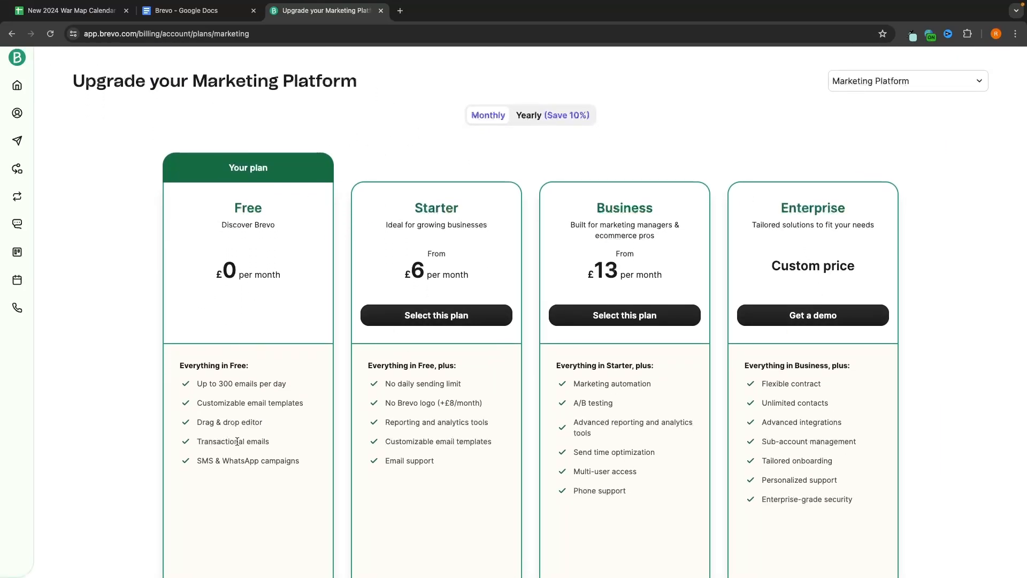
scroll(248, 326, "up", 3)
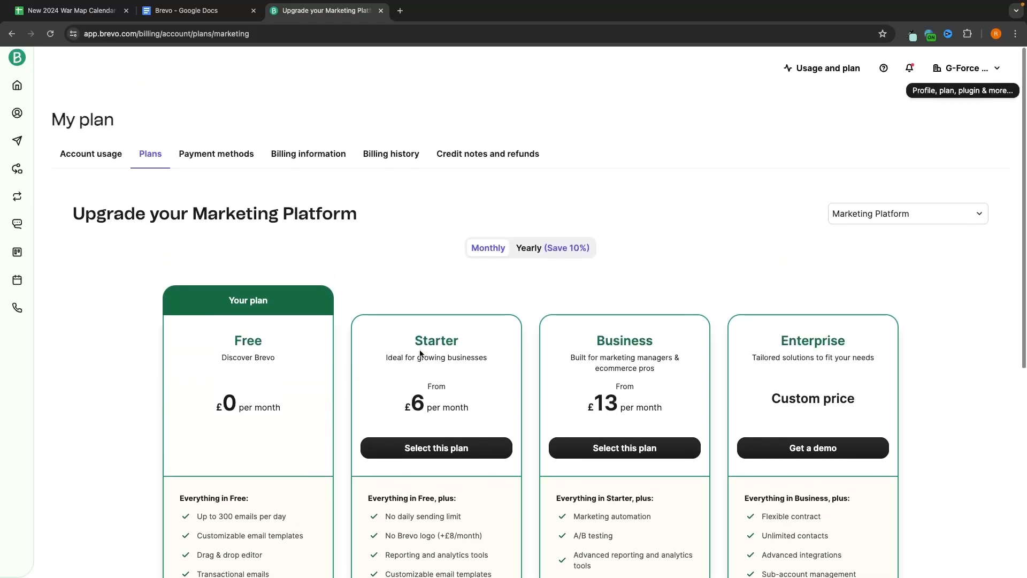
left_click(963, 61)
left_click(883, 158)
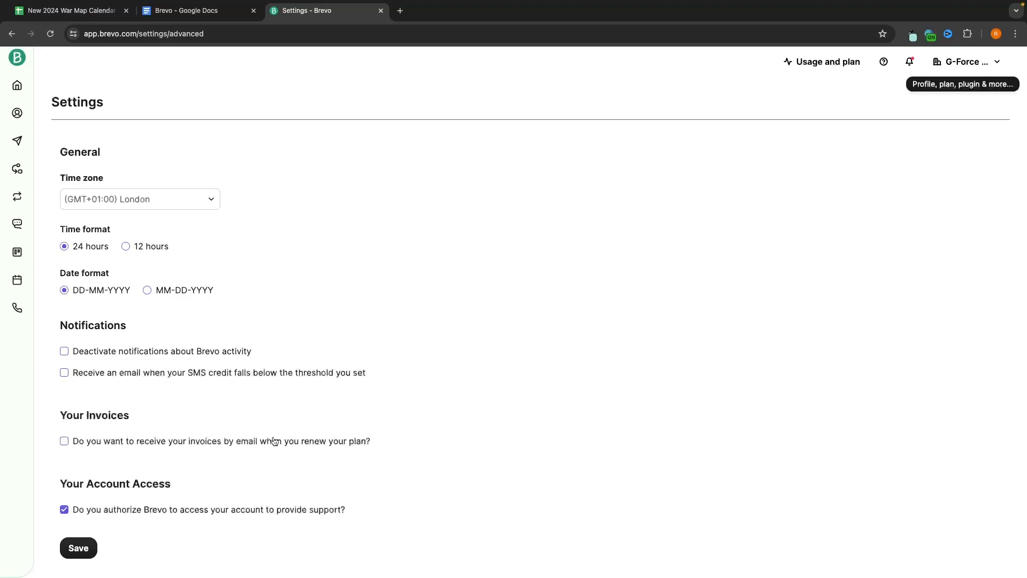
Step: Go to Senders, Domains & Dedicated IPs > Domains and open the Add a domain form
left_click(963, 61)
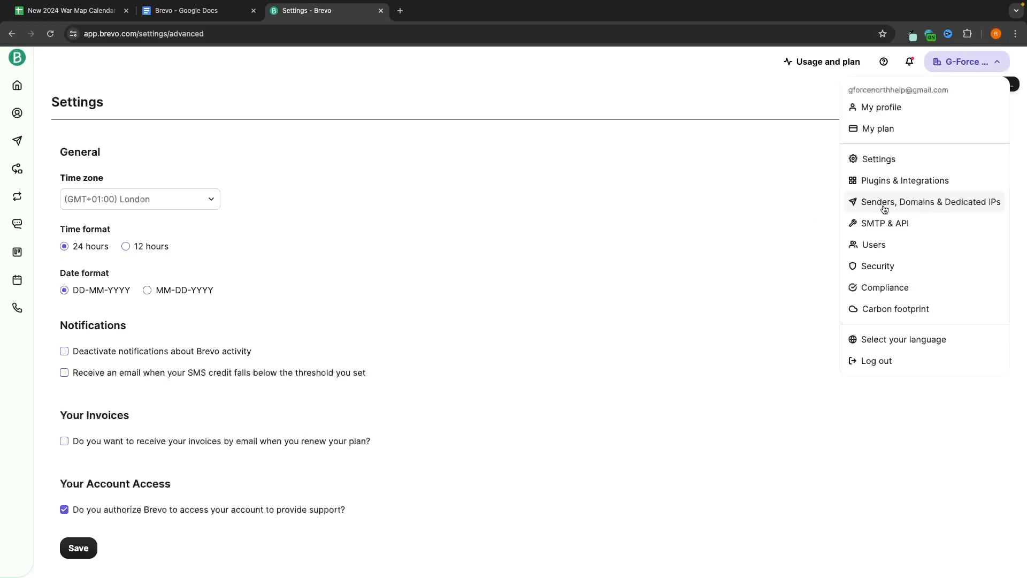
left_click(923, 210)
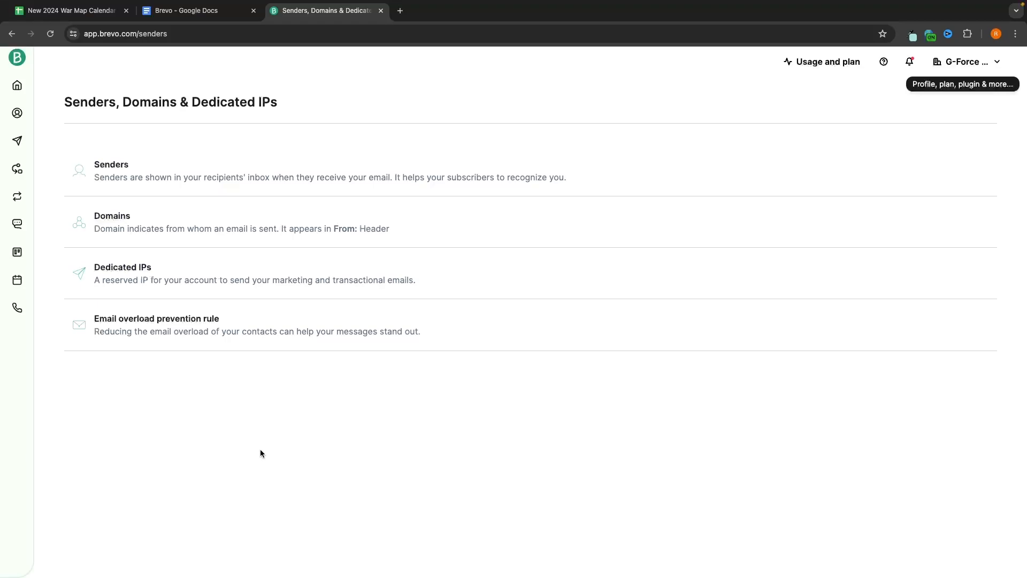
left_click(210, 238)
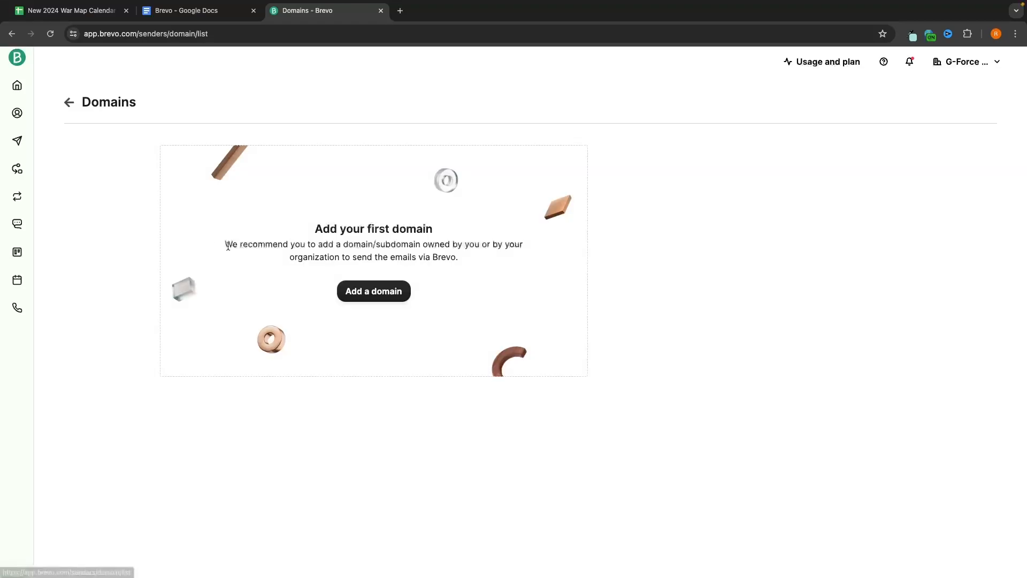
left_click(389, 292)
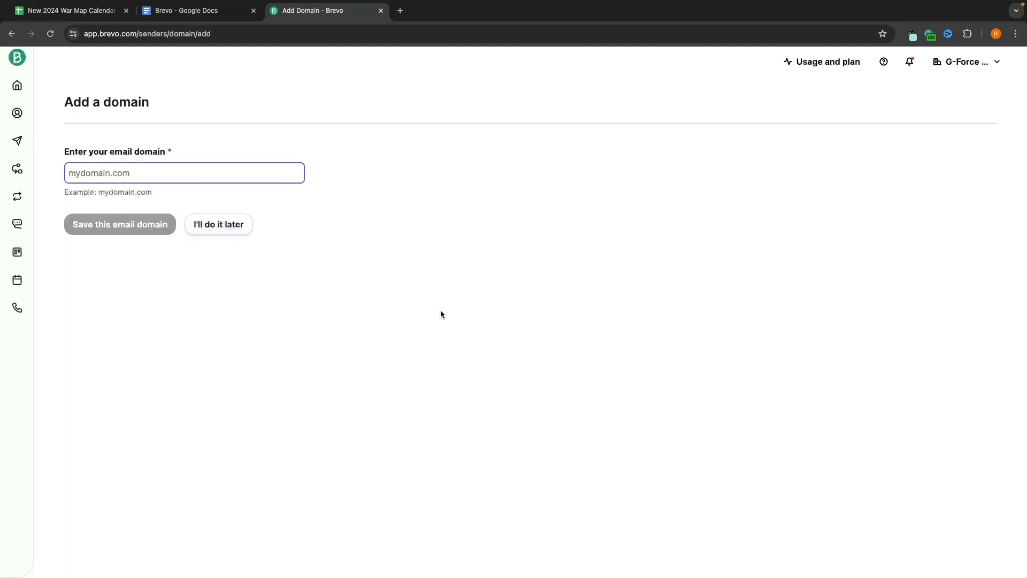
left_click(984, 61)
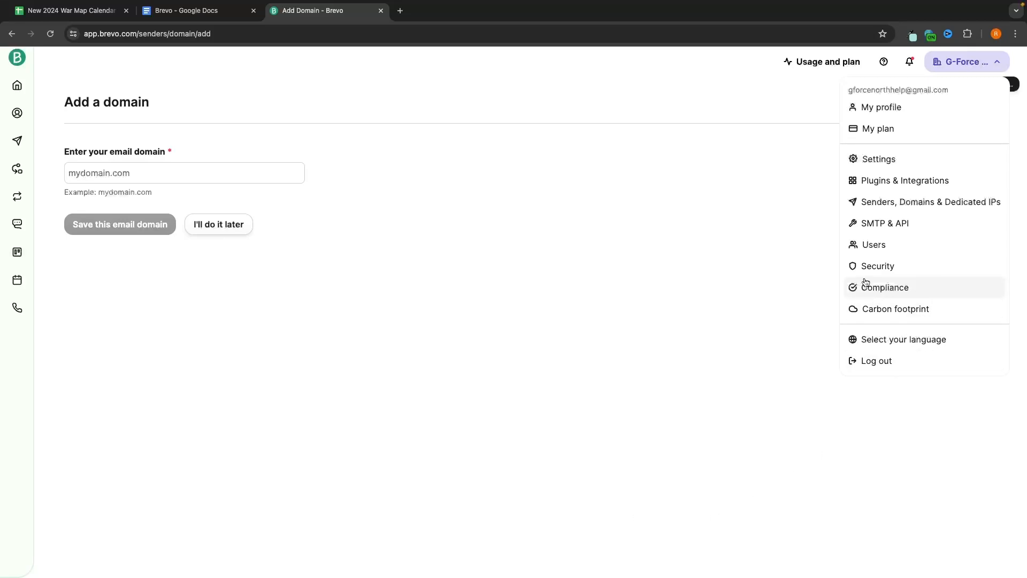
Step: Go to the Users page and open the Add a user invitation form
left_click(879, 247)
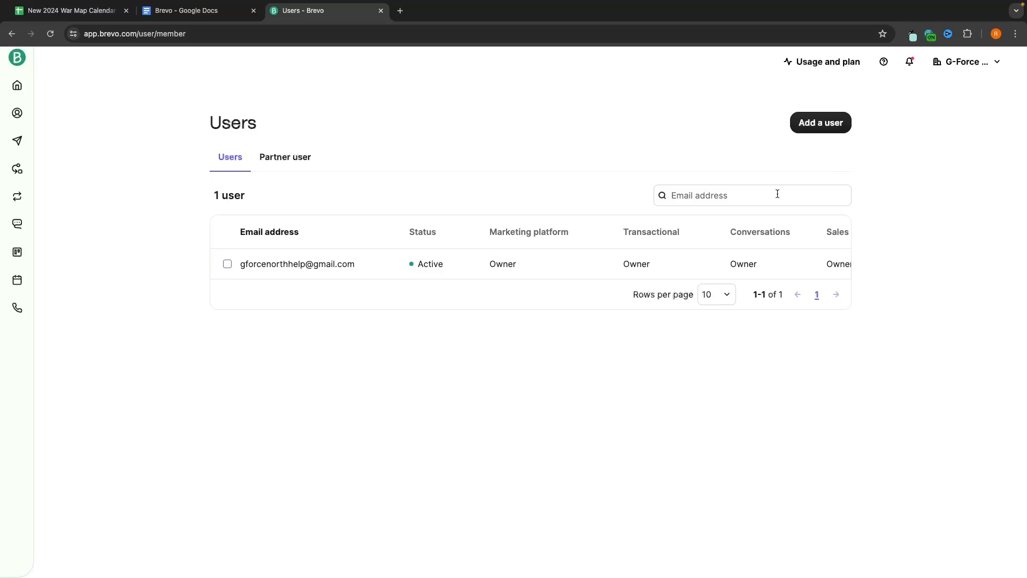
left_click(818, 125)
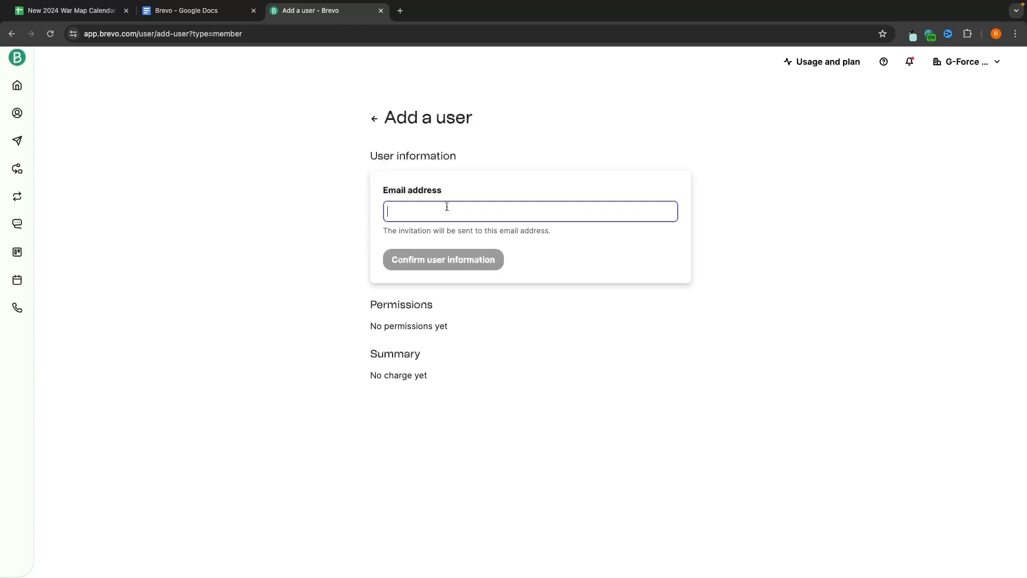